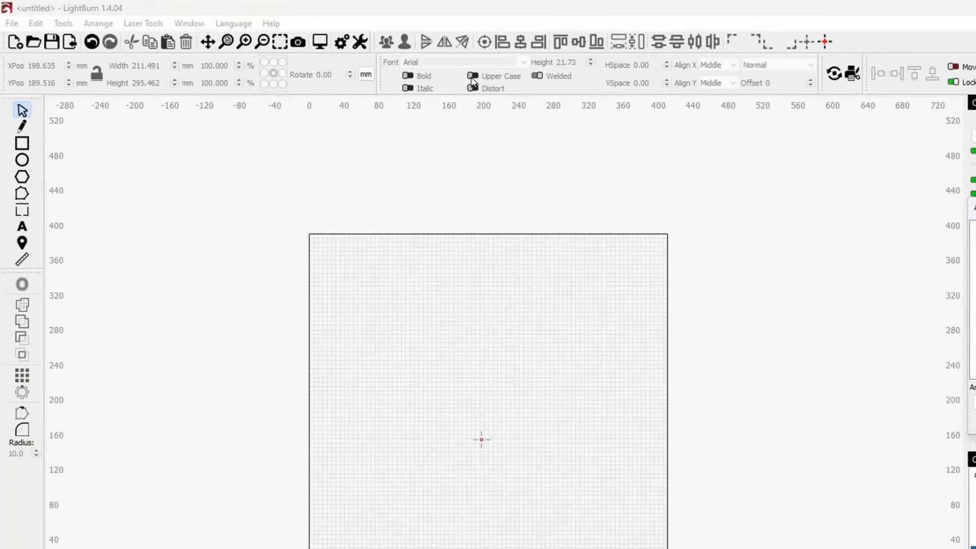
- Create the text "Hobo With Wood" in Arial and position it near the upper middle of the work area
left_click(22, 227)
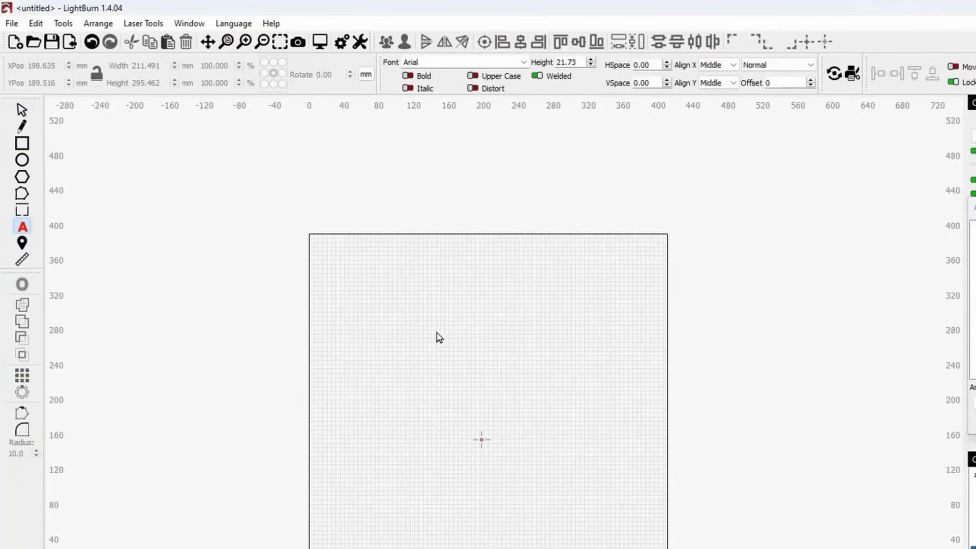
left_click(426, 351)
type("Hobo W")
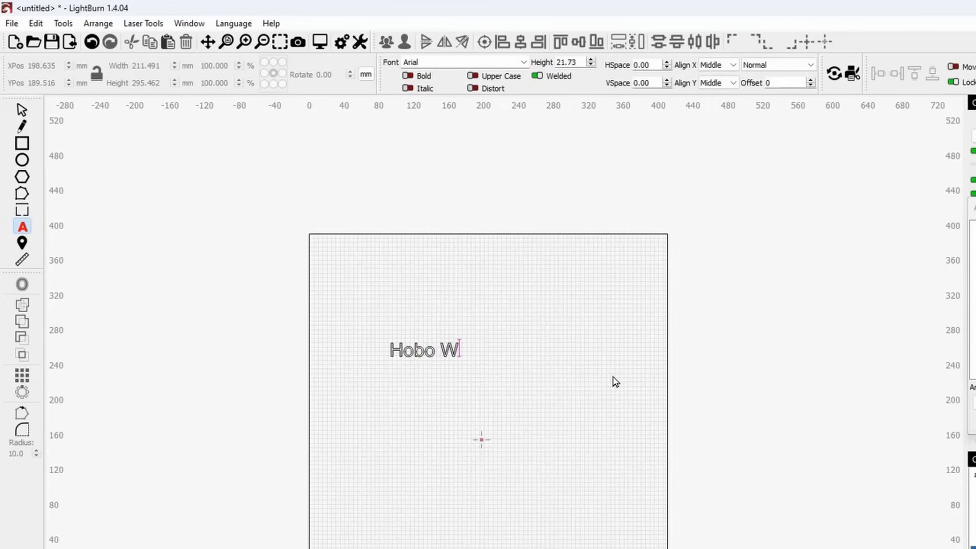
type("ith Wood")
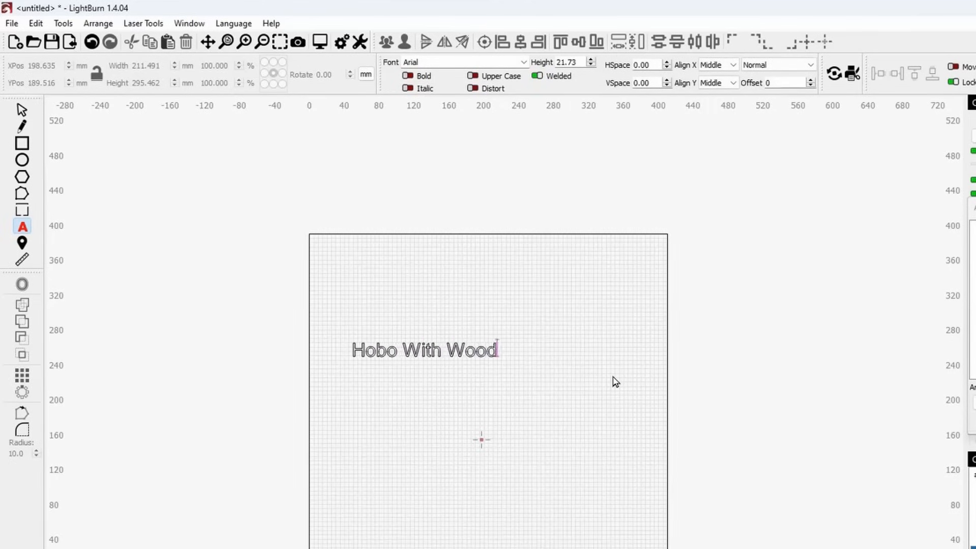
left_click(21, 110)
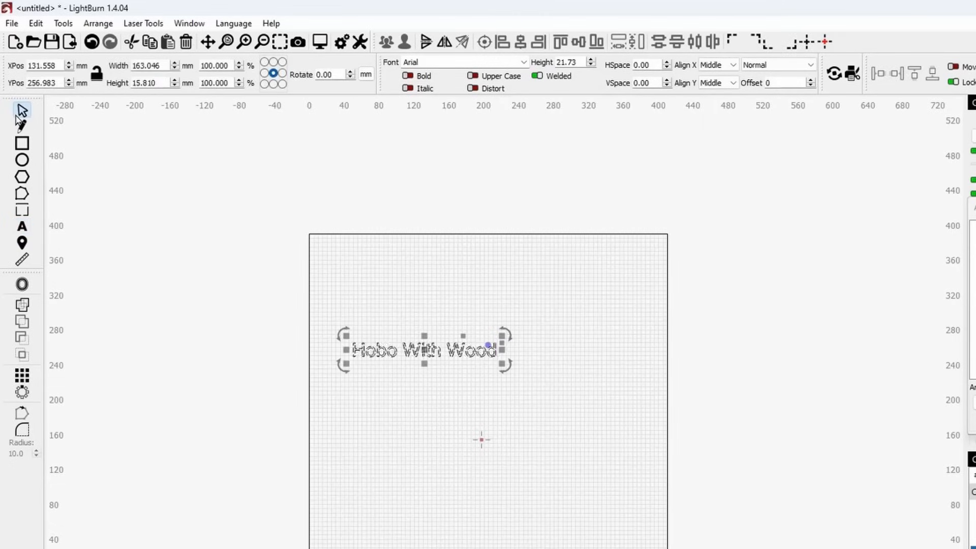
left_click_drag(424, 350, 490, 295)
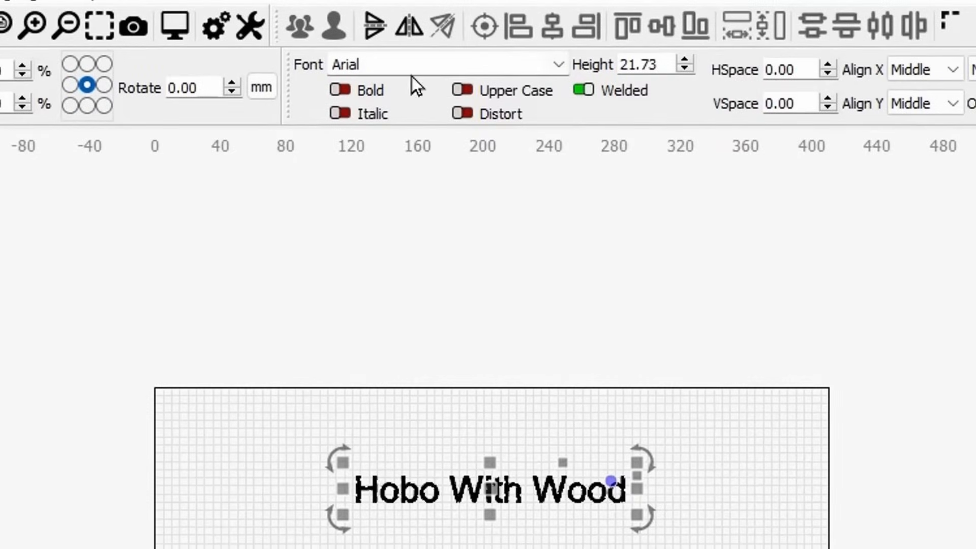
- Examine the fonts from the favorites through those beginning with C as previews on the text, keeping Arial
left_click(559, 65)
scroll(422, 483, "down", 15)
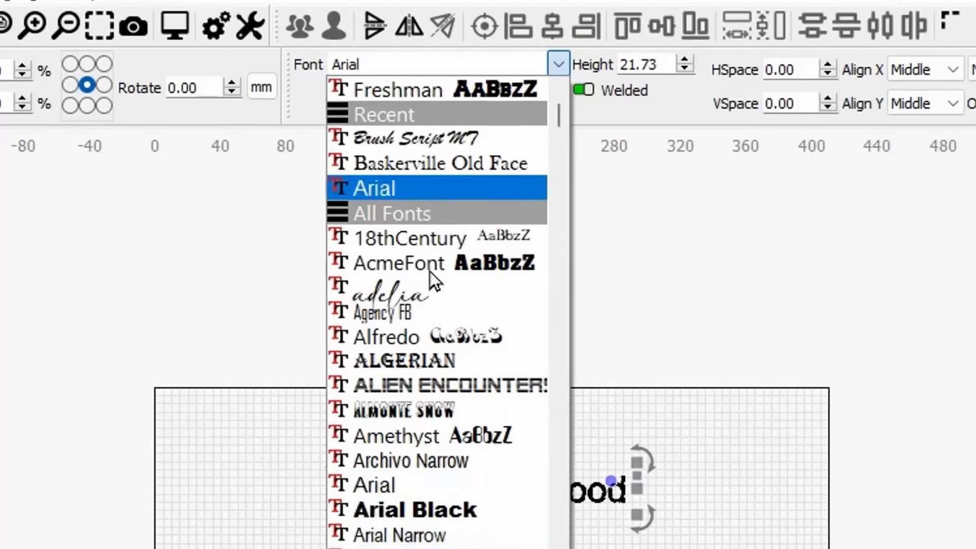
scroll(429, 473, "down", 3)
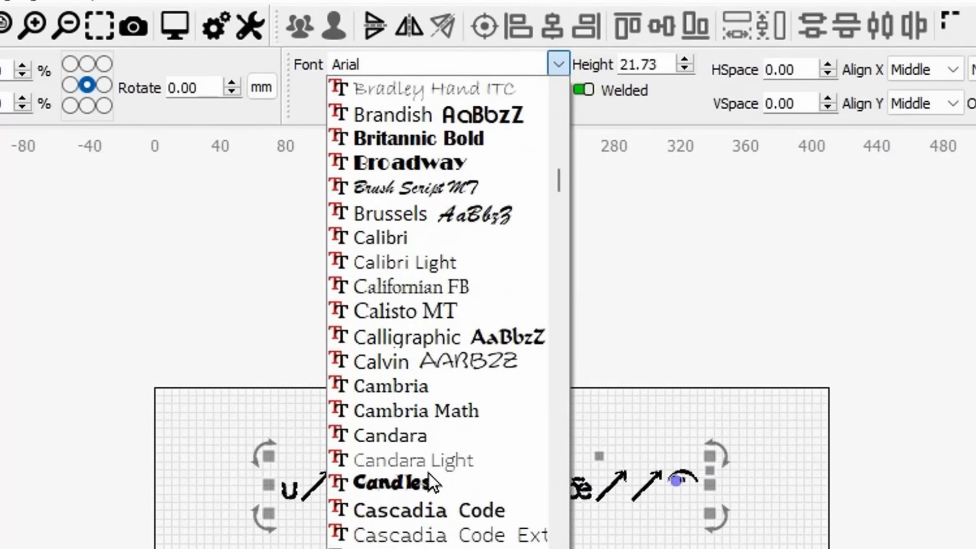
scroll(429, 474, "down", 9)
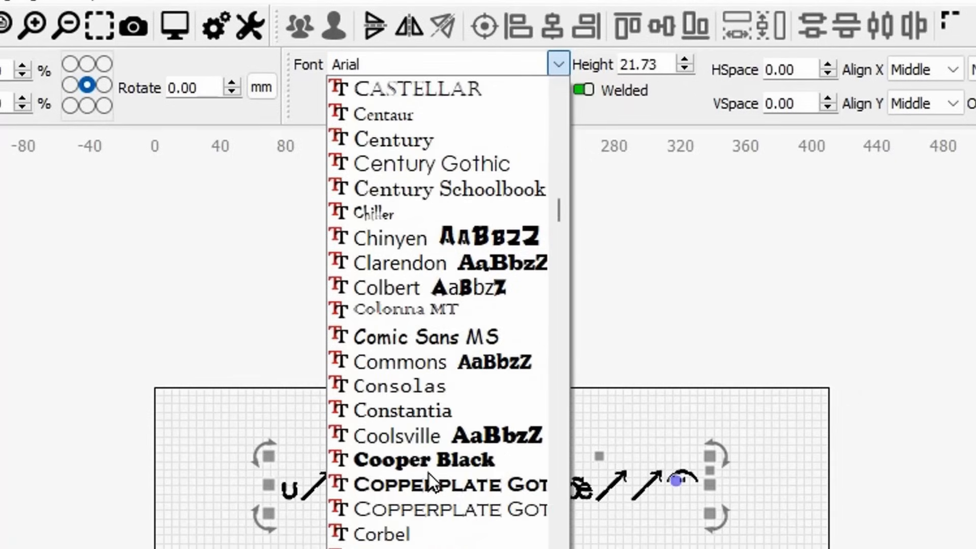
scroll(431, 391, "up", 12)
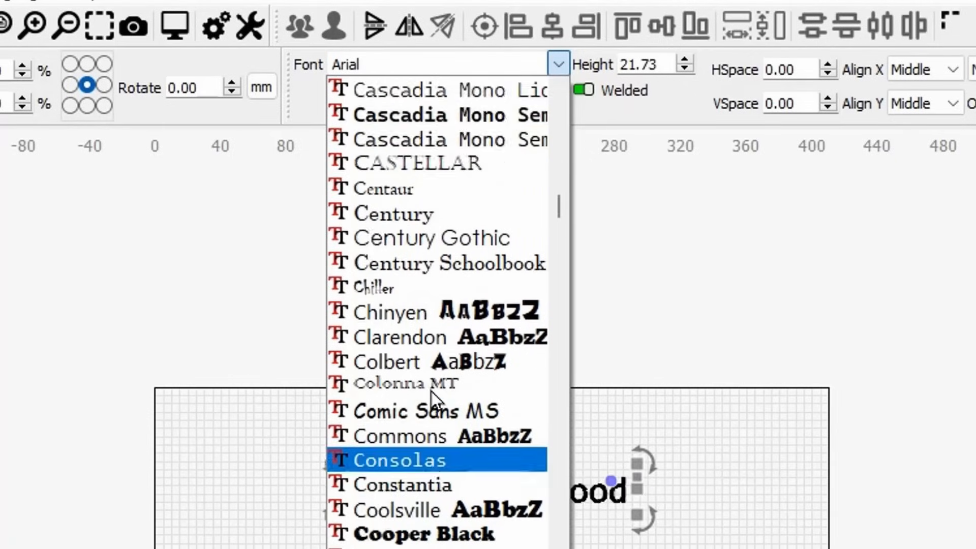
scroll(431, 305, "up", 15)
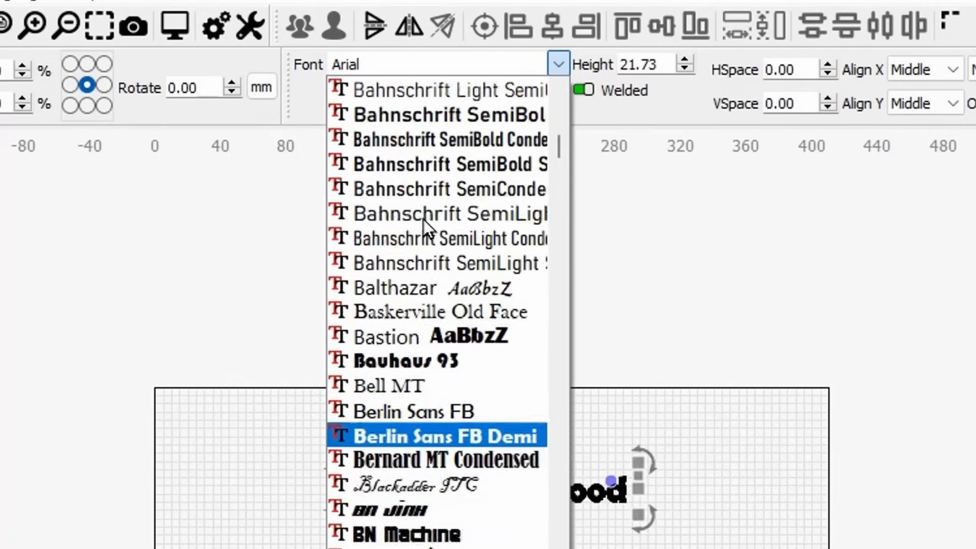
scroll(423, 219, "up", 3)
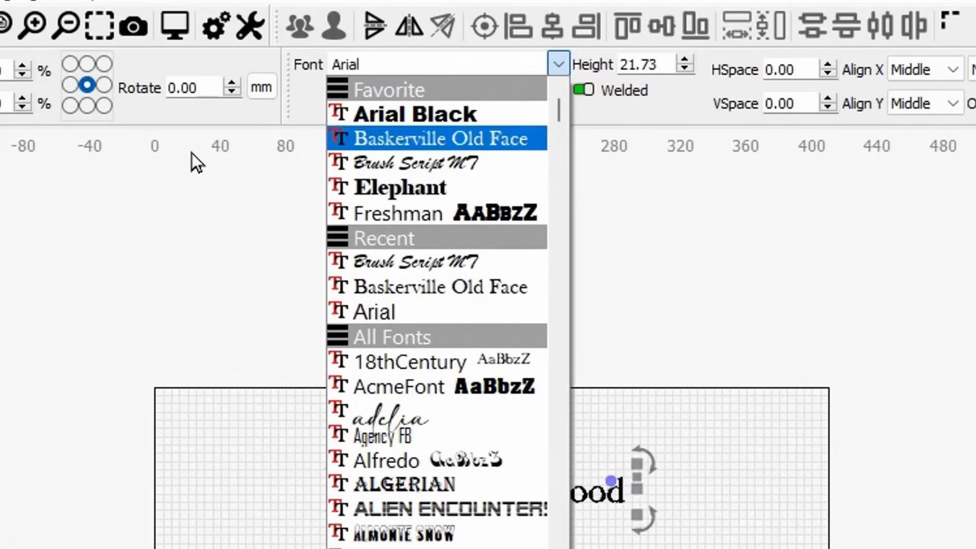
left_click(136, 220)
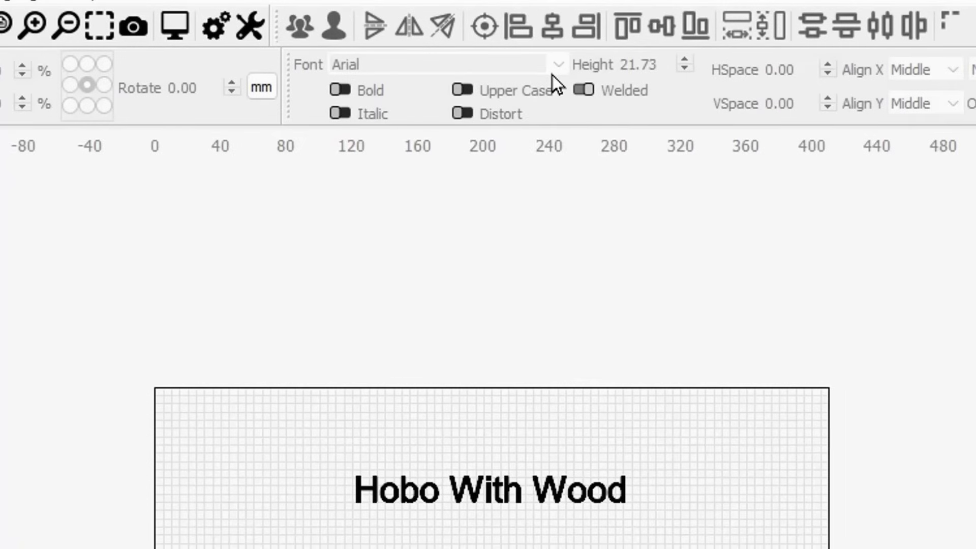
- Survey the complete font collection down to the fonts beginning with S, then review the Favorite and Recent groups without changing the font
left_click(472, 485)
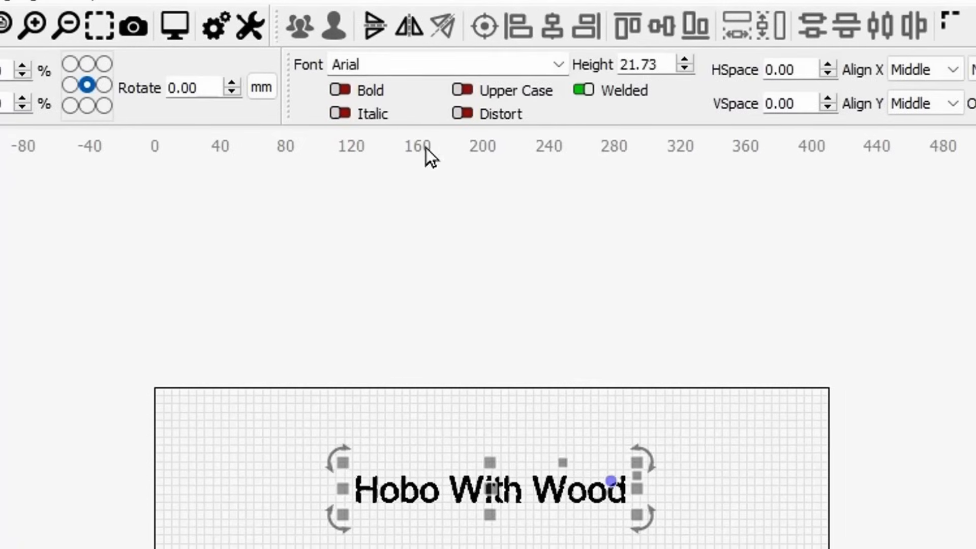
left_click(563, 71)
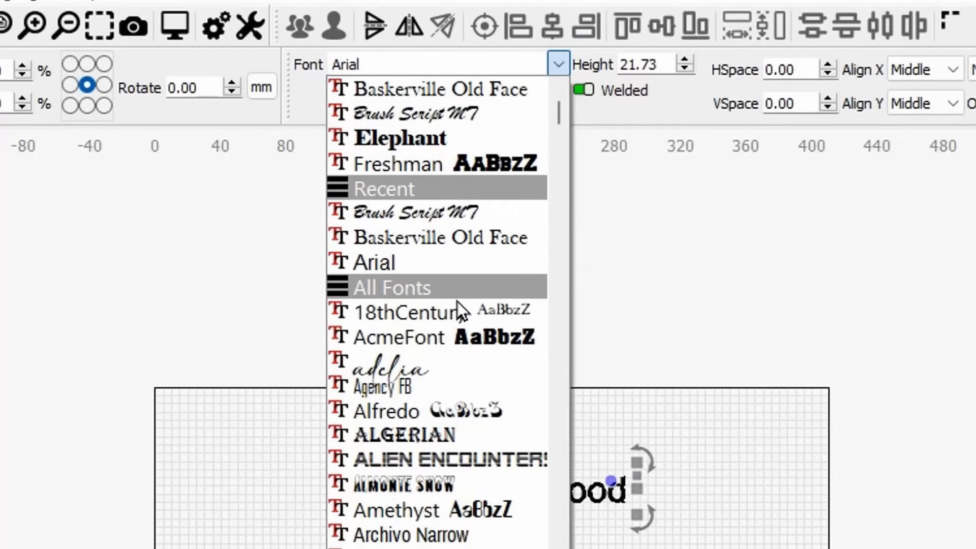
scroll(457, 301, "down", 3)
scroll(459, 319, "down", 17)
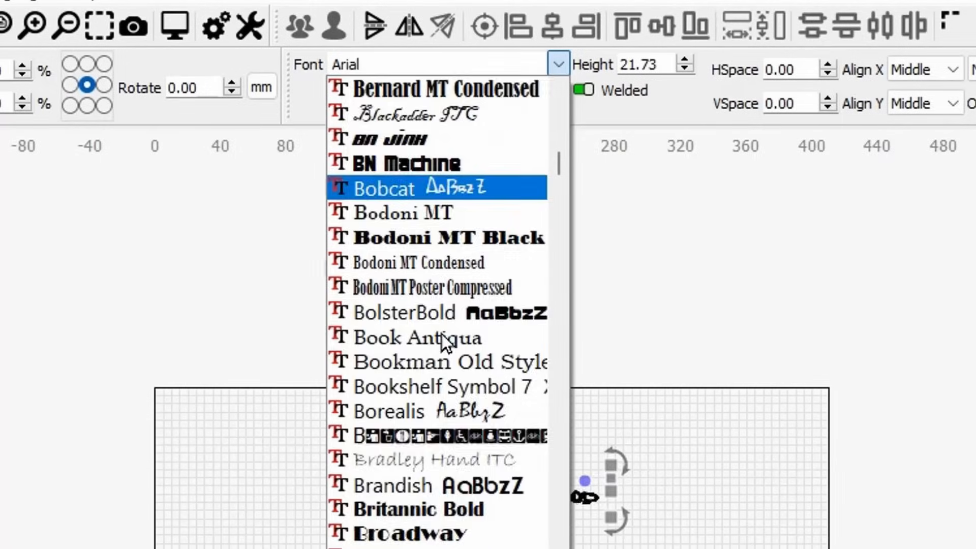
scroll(440, 334, "down", 12)
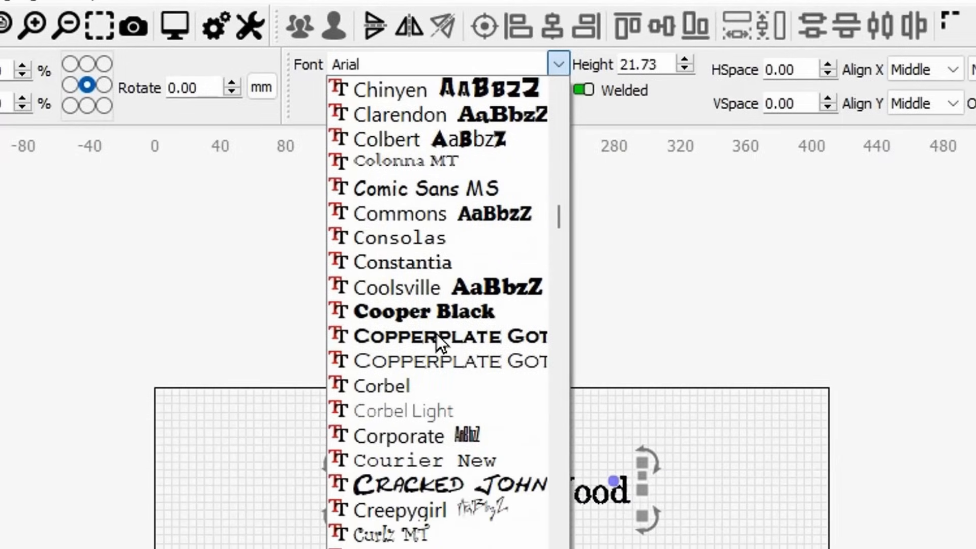
scroll(431, 360, "down", 20)
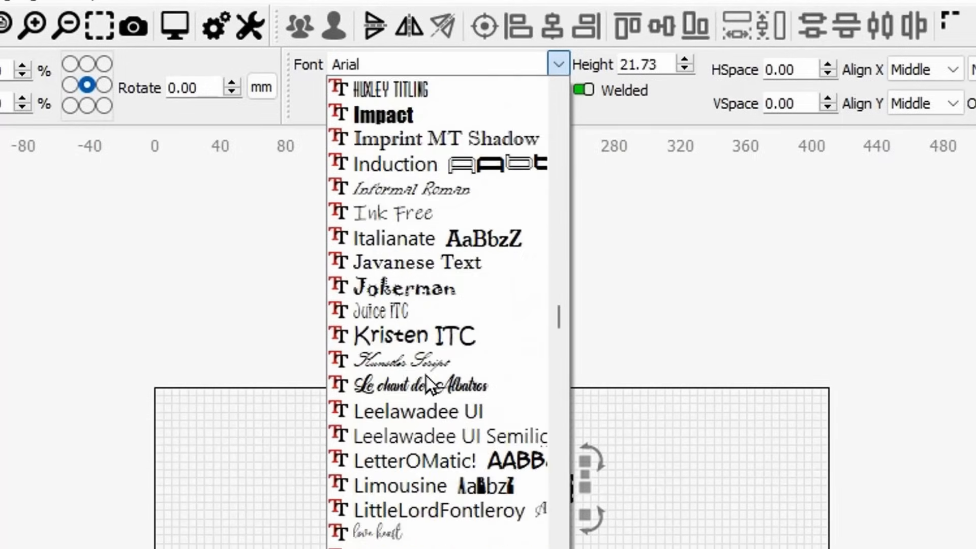
scroll(430, 386, "down", 20)
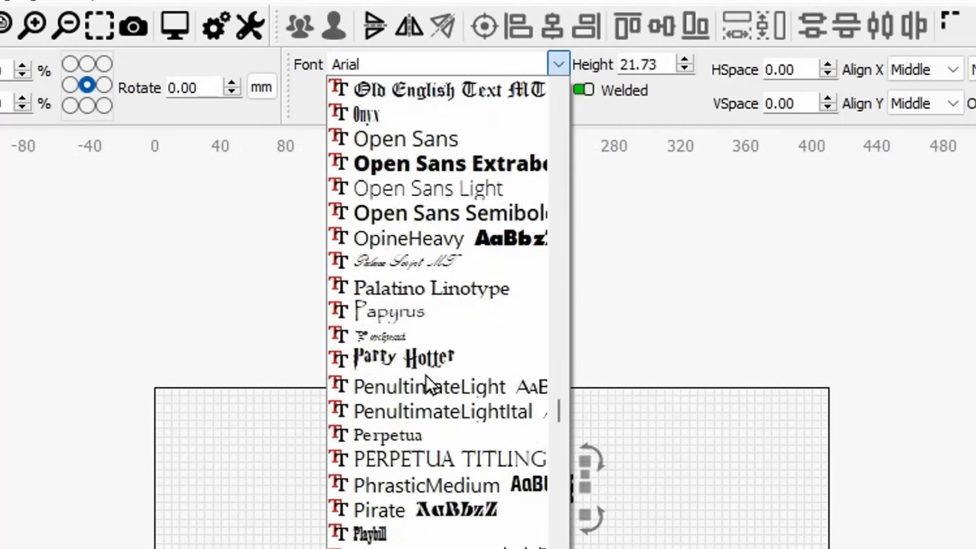
scroll(426, 376, "down", 15)
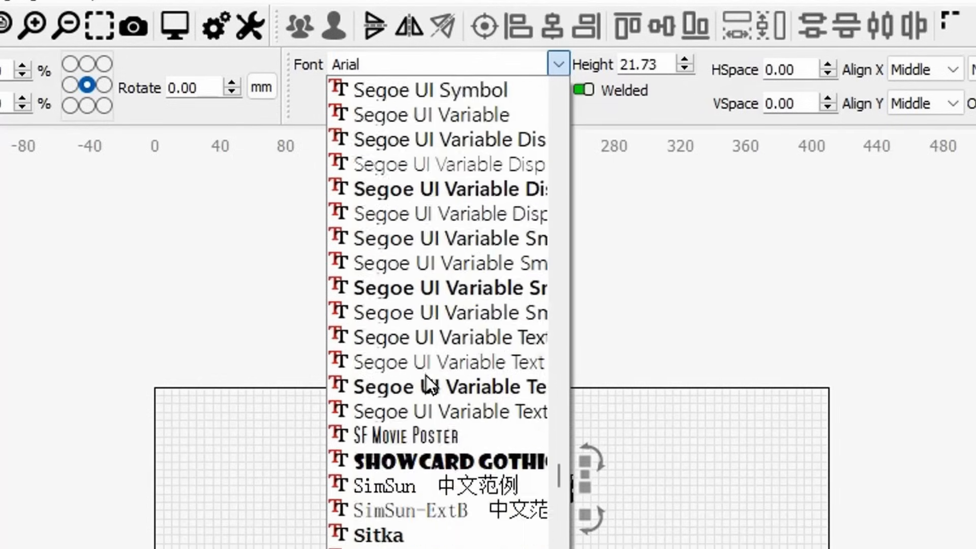
scroll(426, 376, "up", 20)
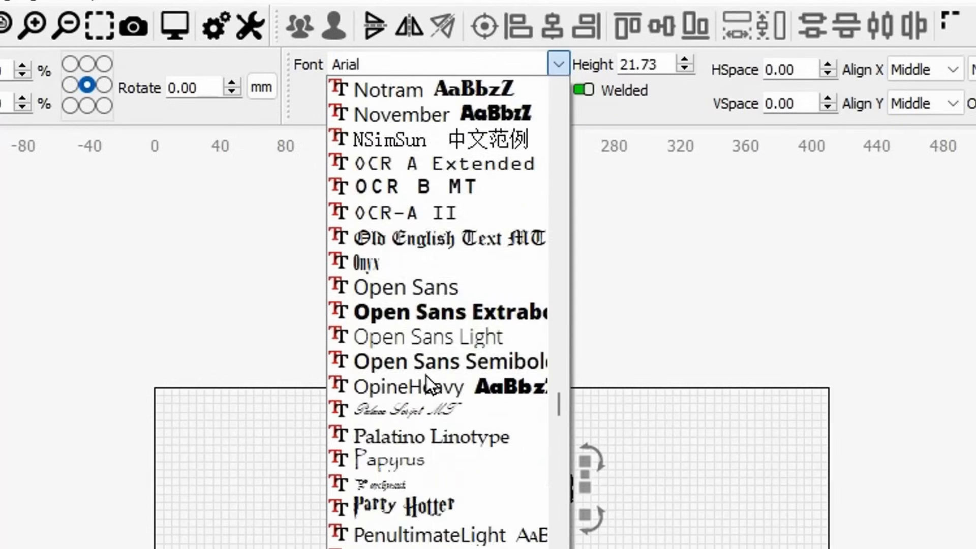
scroll(426, 376, "up", 20)
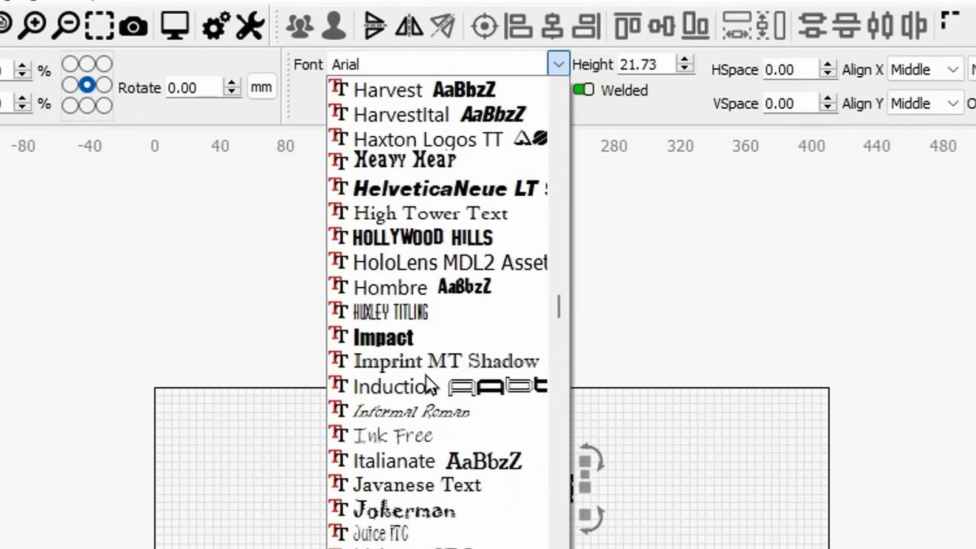
scroll(426, 376, "up", 10)
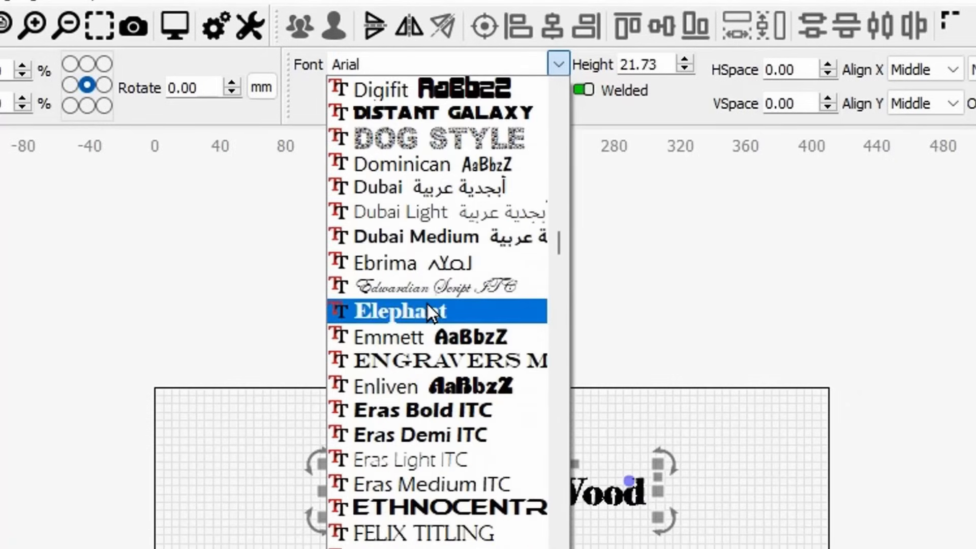
scroll(428, 304, "up", 10)
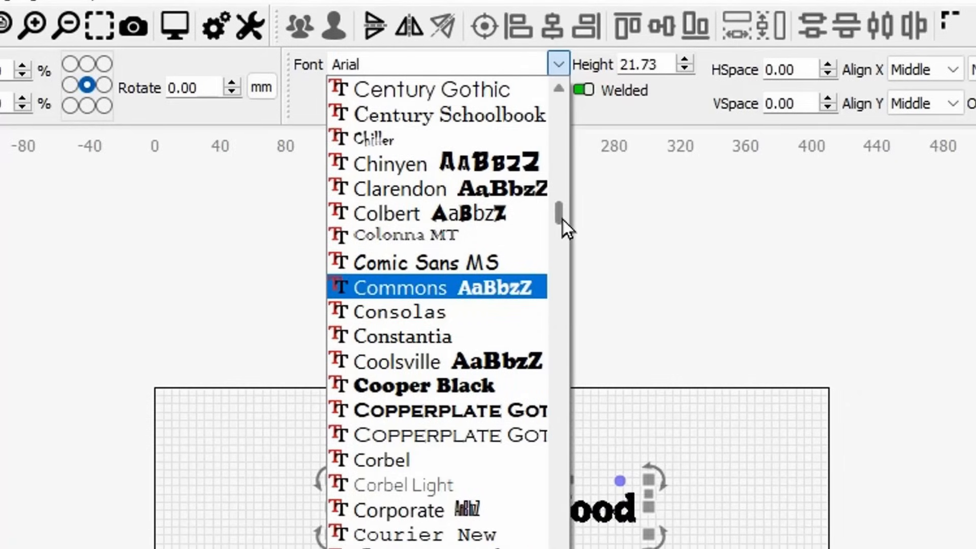
left_click_drag(561, 219, 565, 93)
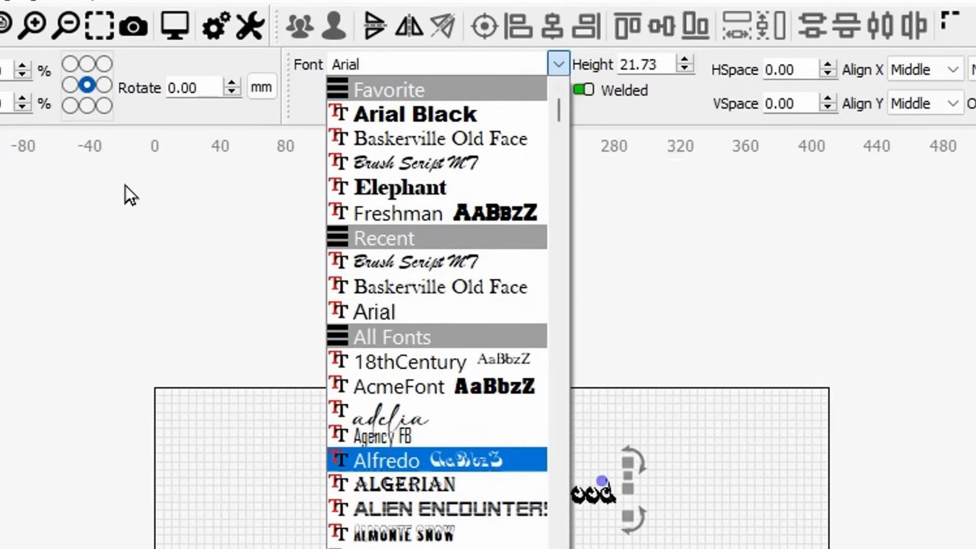
left_click(154, 298)
- Move the "Hobo With Wood" text outside the work area to its upper left and set its font to Bradley Hand ITC
left_click_drag(462, 487, 0, 237)
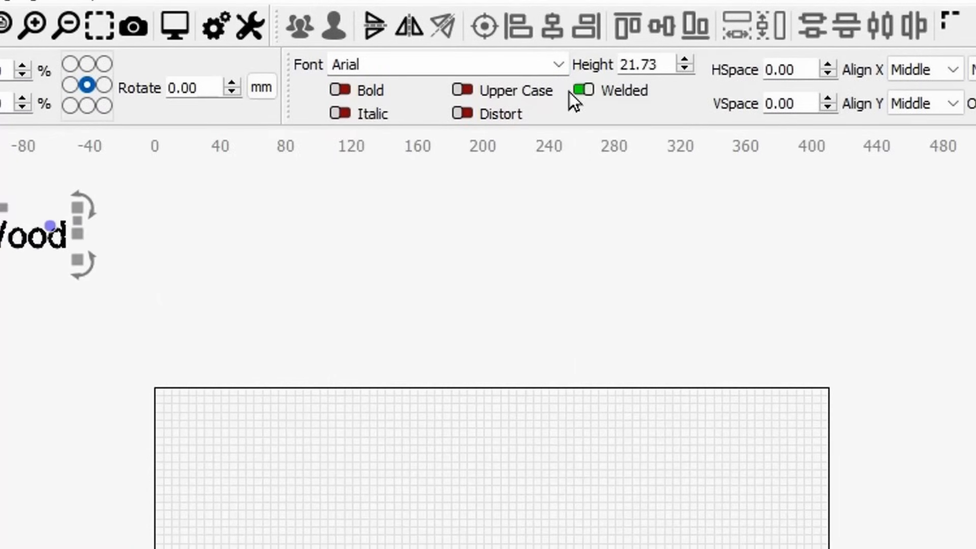
left_click(560, 66)
scroll(498, 380, "down", 5)
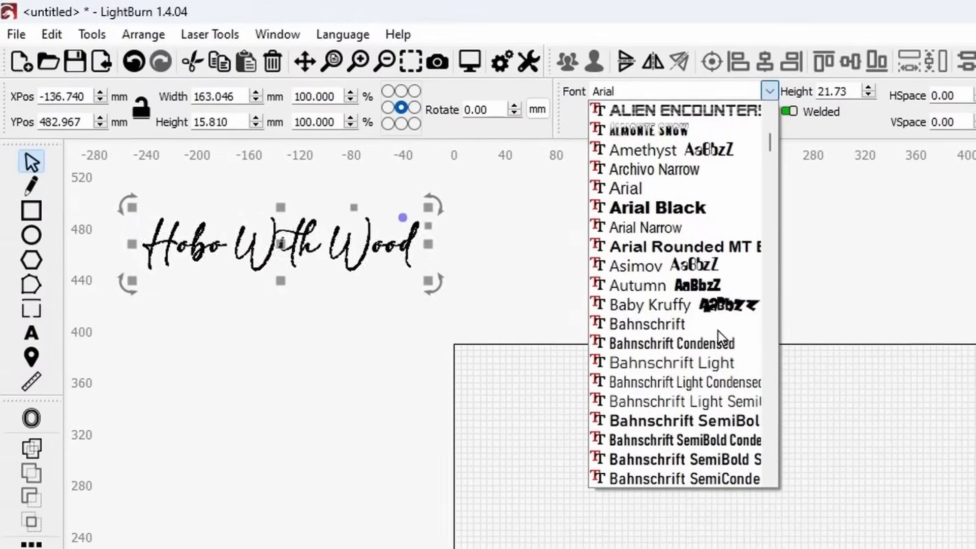
scroll(712, 338, "down", 8)
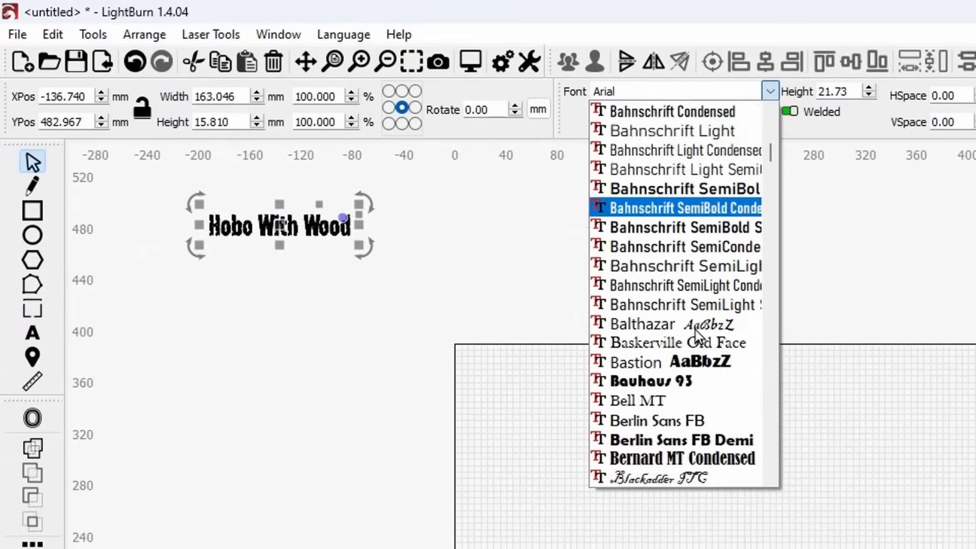
scroll(694, 362, "down", 3)
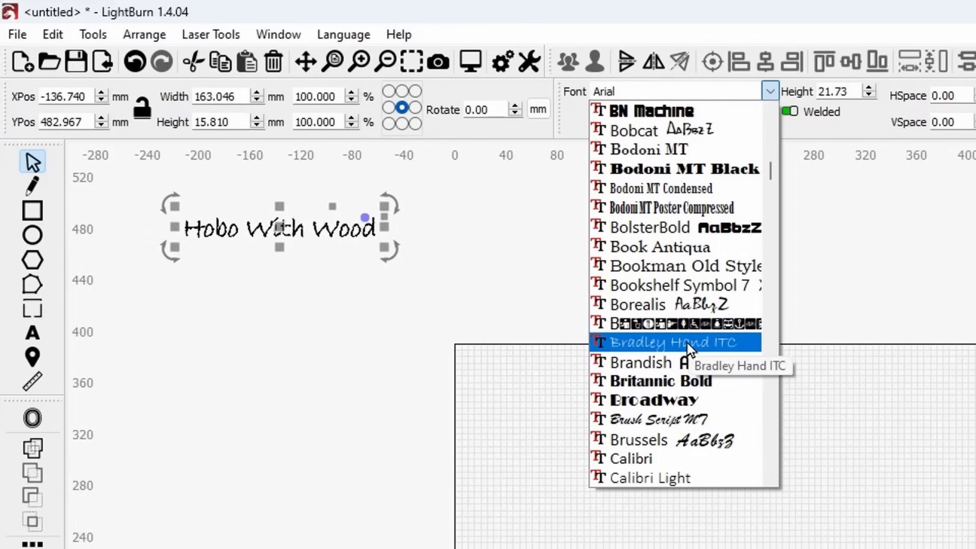
left_click(648, 344)
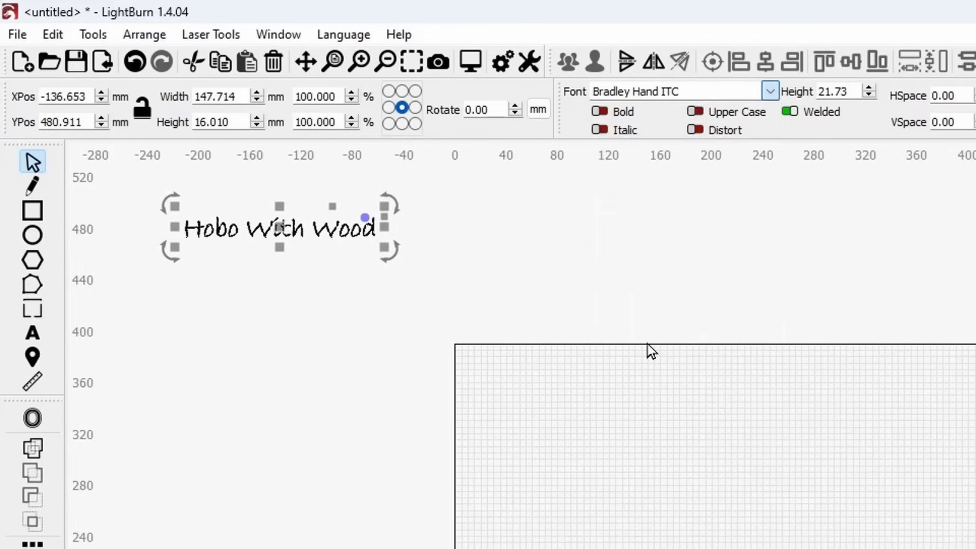
- Add the Bradley Hand ITC font to the favorites and deselect the text
right_click(664, 94)
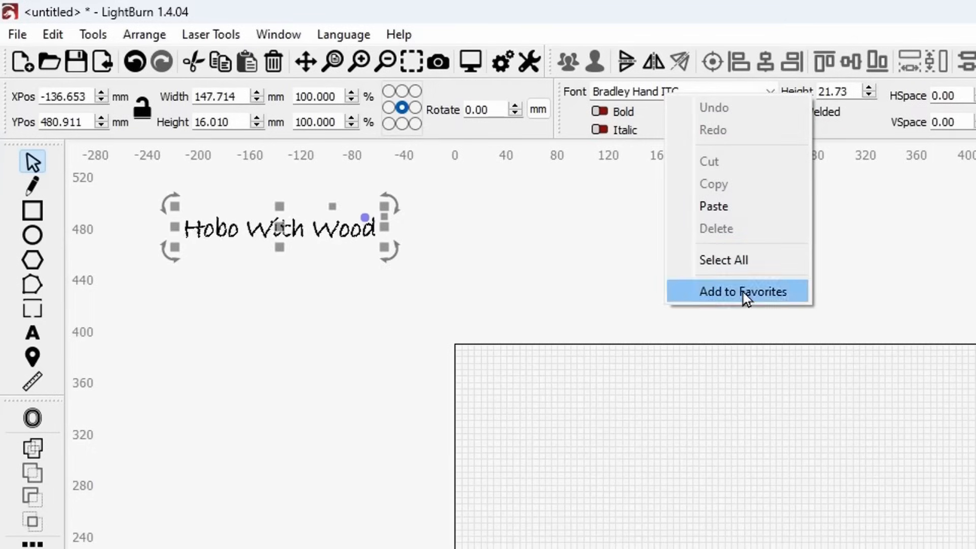
left_click(728, 294)
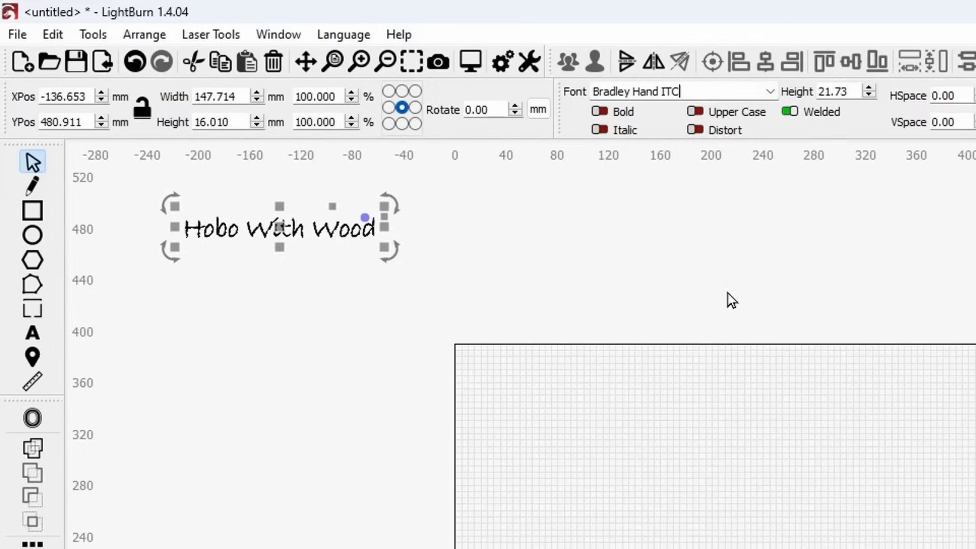
left_click(555, 283)
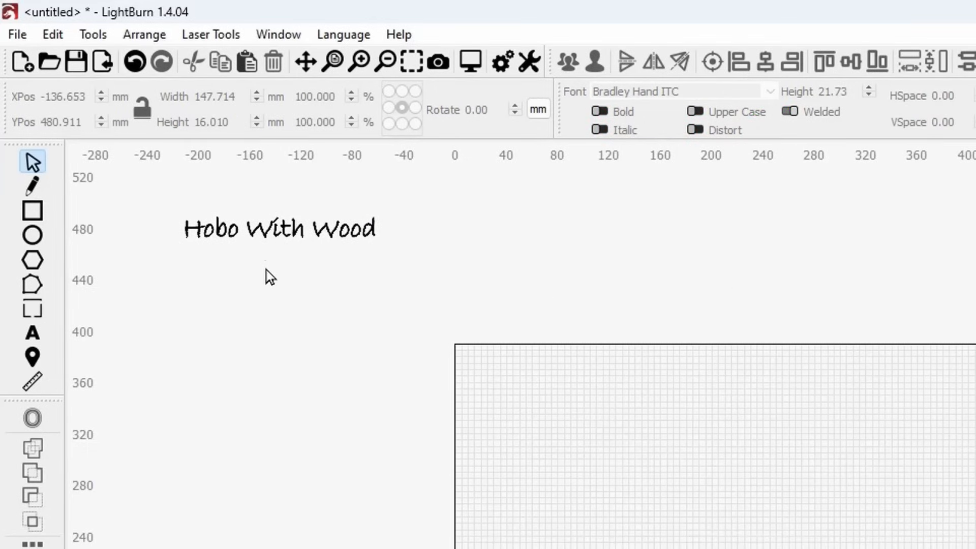
- Change the font of the "Hobo With Wood" text to the favorite font Elephant
left_click(276, 233)
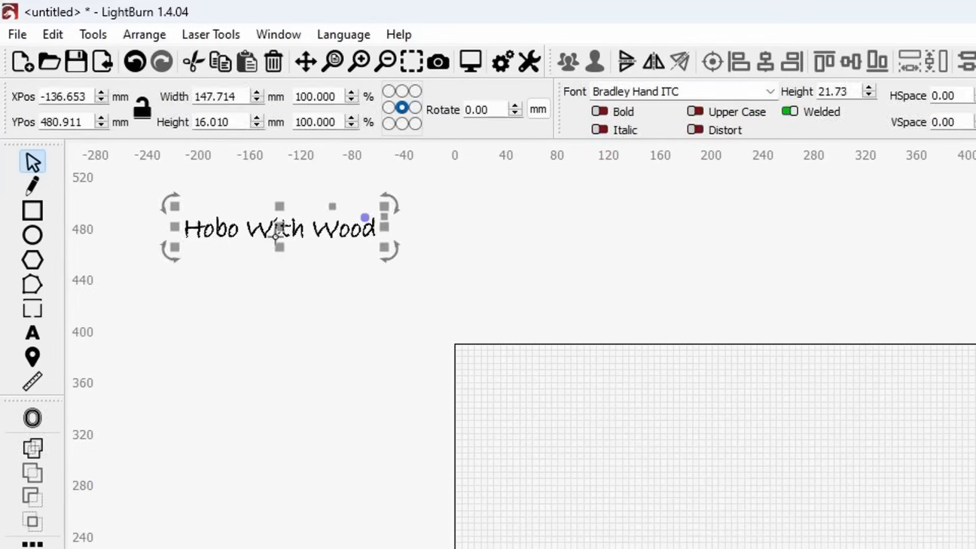
left_click(771, 92)
left_click(710, 153)
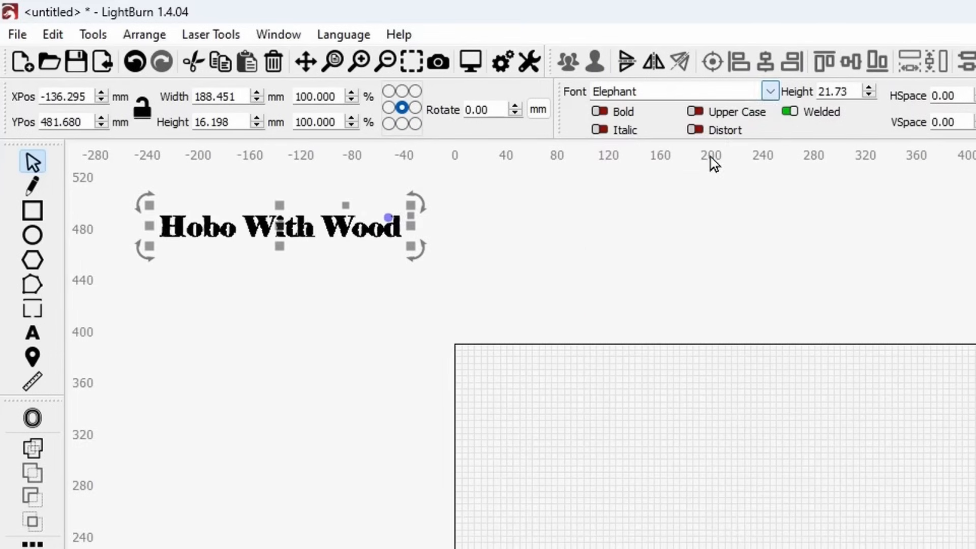
- Change the font of the "Hobo With Wood" text to the favorite font Bradley Hand ITC
left_click(772, 94)
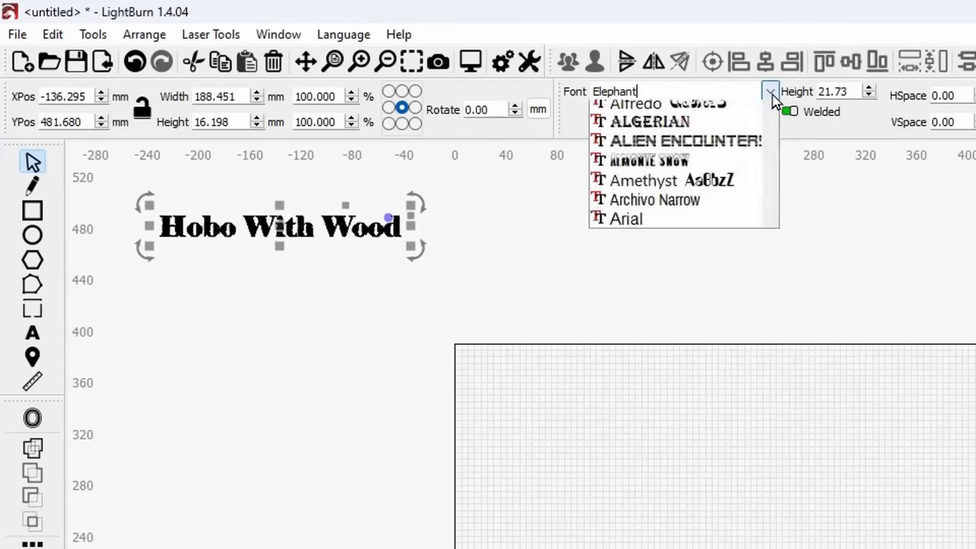
scroll(713, 426, "down", 3)
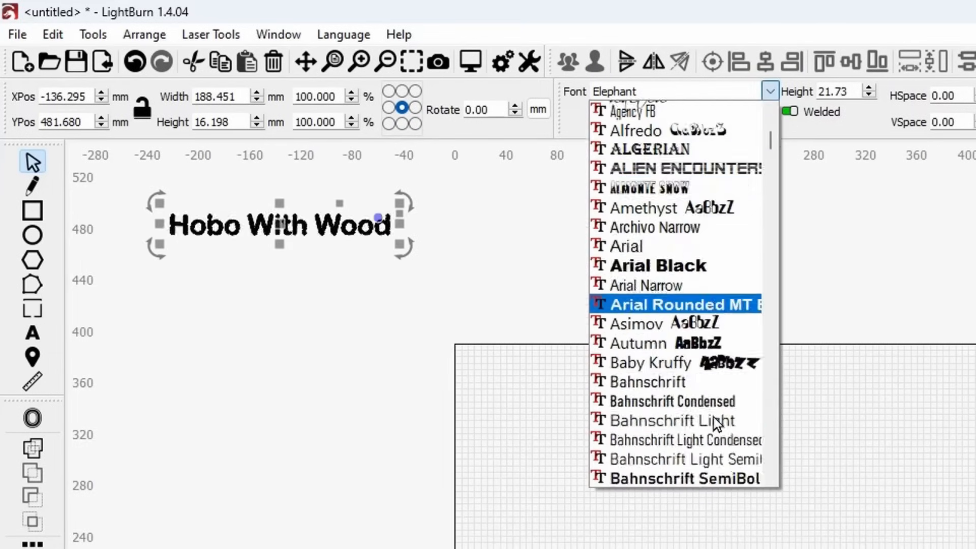
scroll(674, 324, "up", 5)
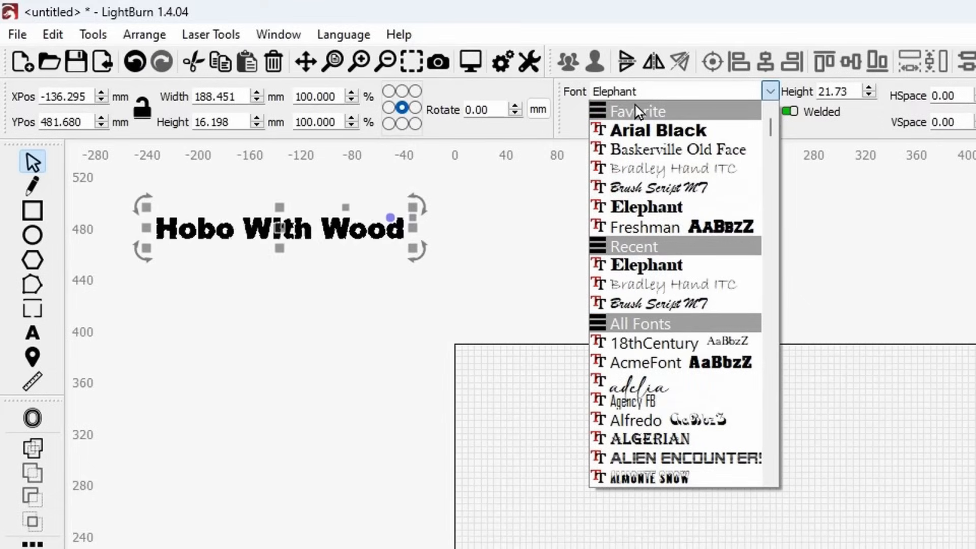
left_click(684, 169)
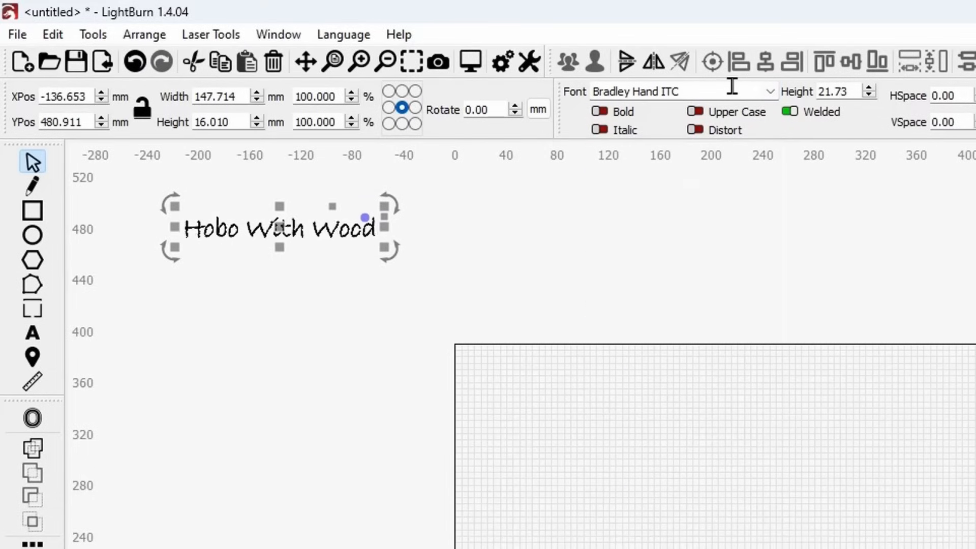
- Set the "Hobo With Wood" text to the adelia font, add that font to the favorites and choose it from the Favorite group
left_click(770, 92)
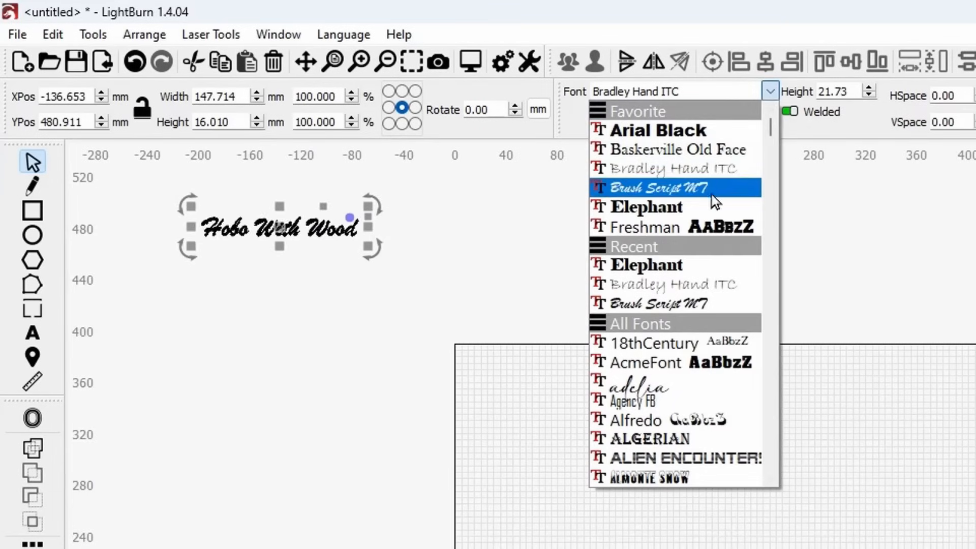
left_click(679, 390)
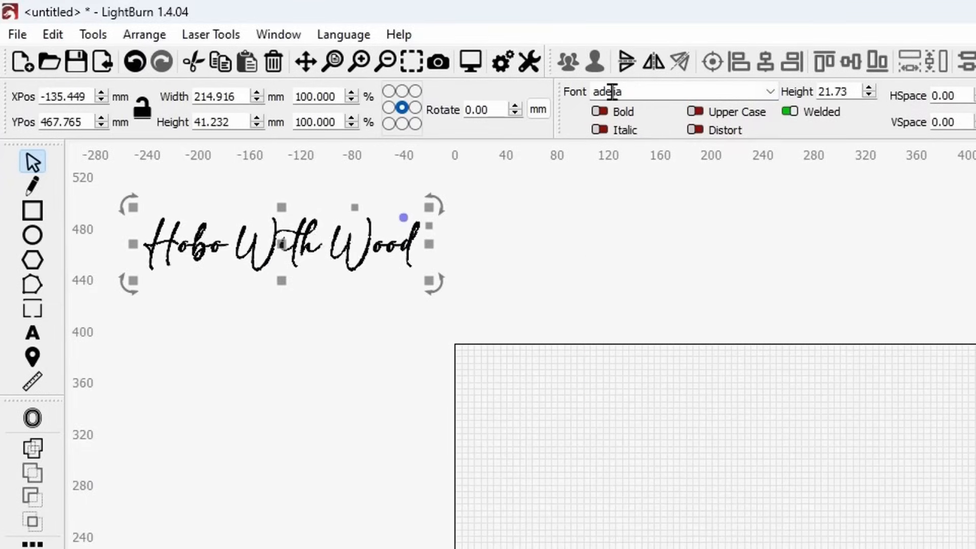
right_click(619, 91)
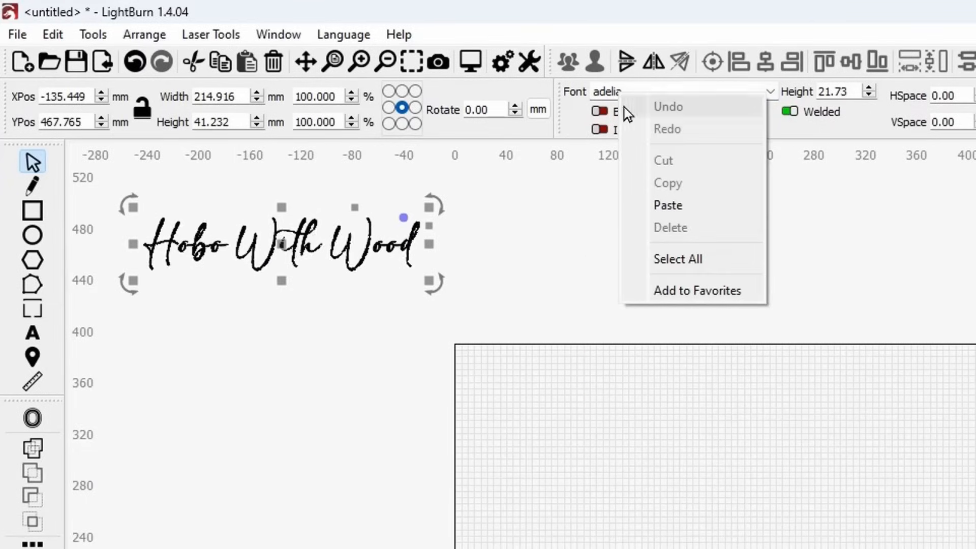
left_click(688, 288)
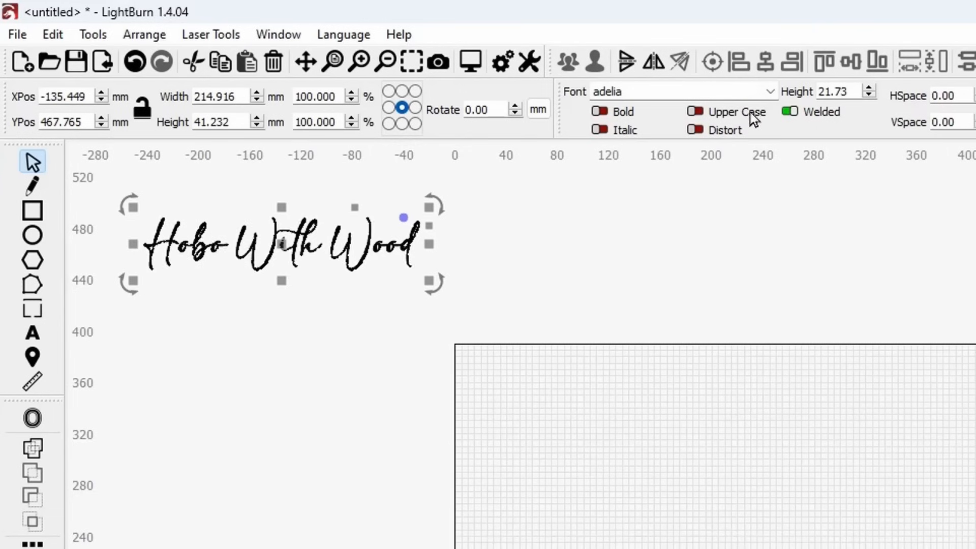
left_click(768, 92)
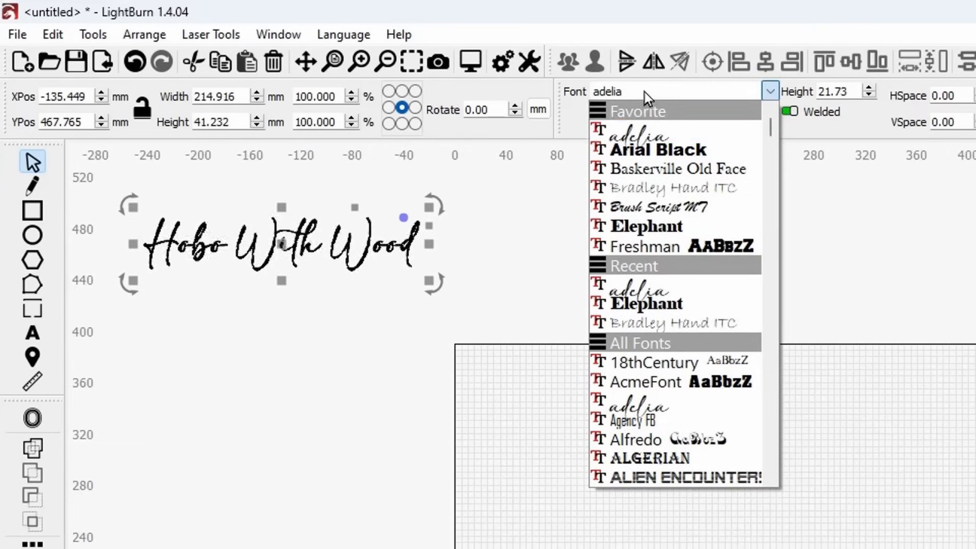
left_click(646, 129)
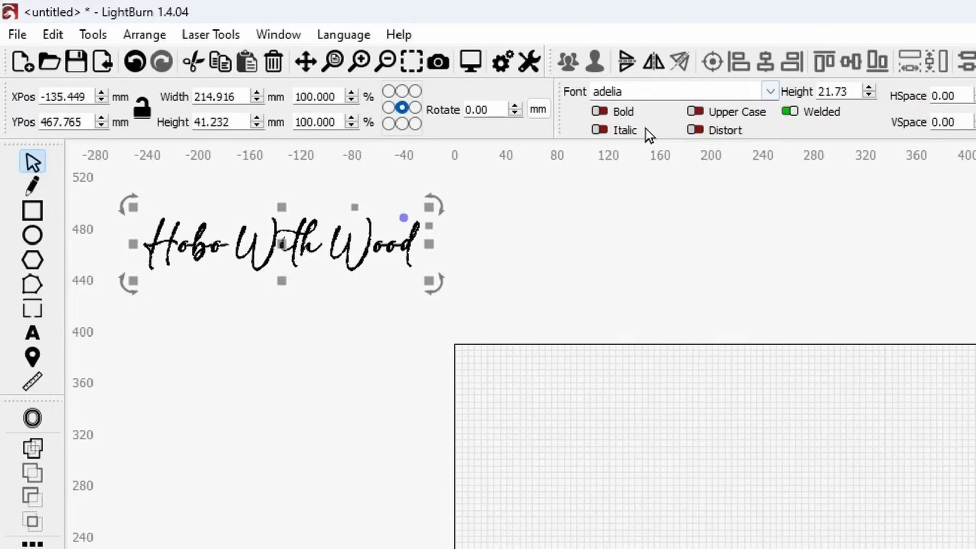
- Remove the adelia font from the favorites and deselect the text
right_click(647, 93)
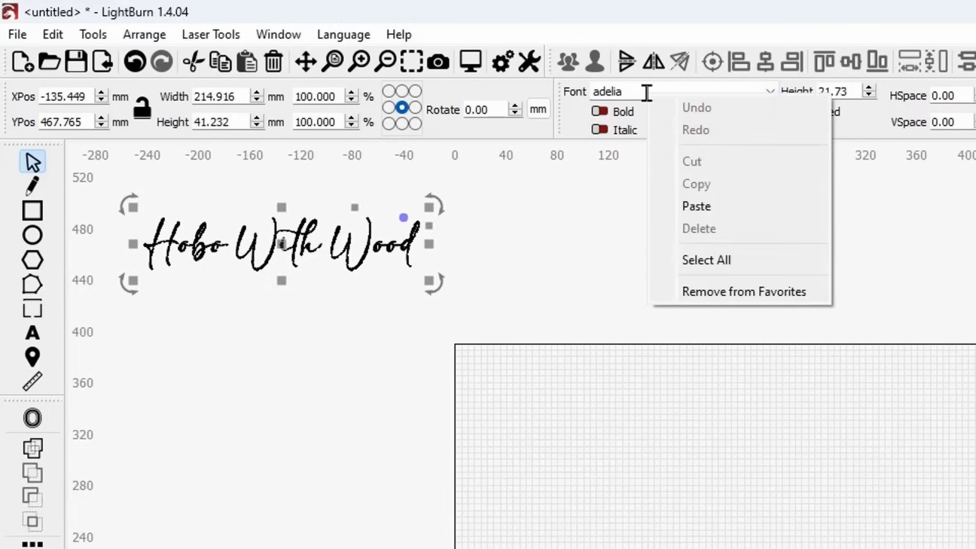
left_click(604, 255)
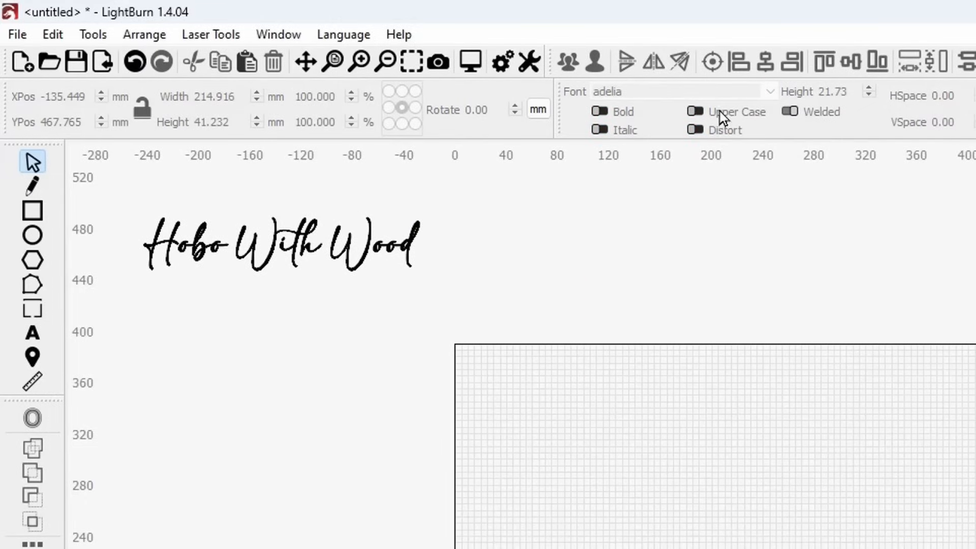
key("ctrl+a")
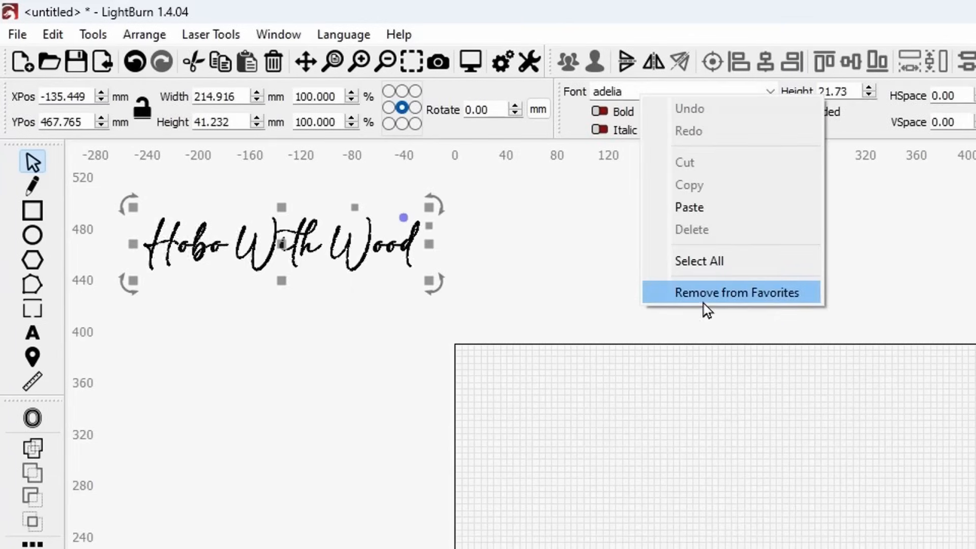
left_click(729, 298)
left_click(620, 264)
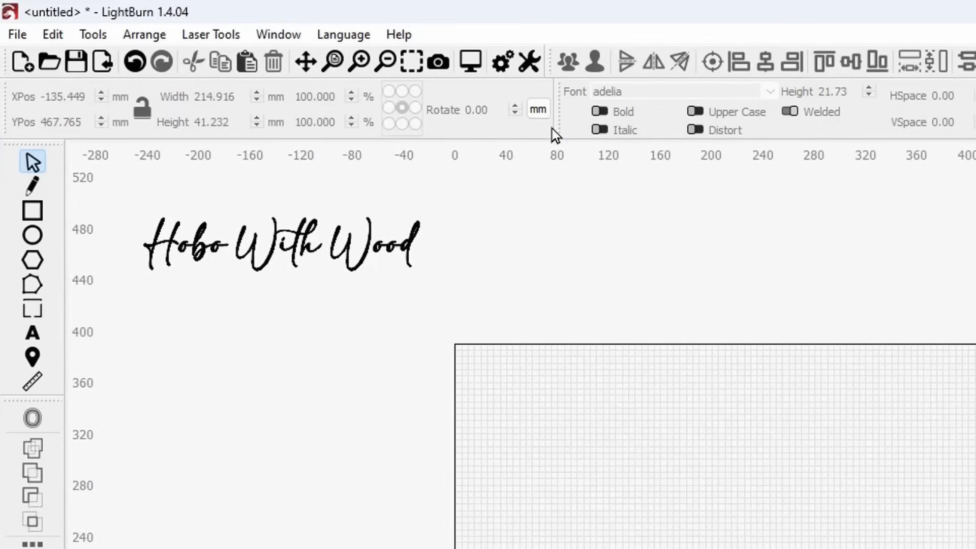
- Set the default font to Brush Script MT in the file settings
left_click(502, 62)
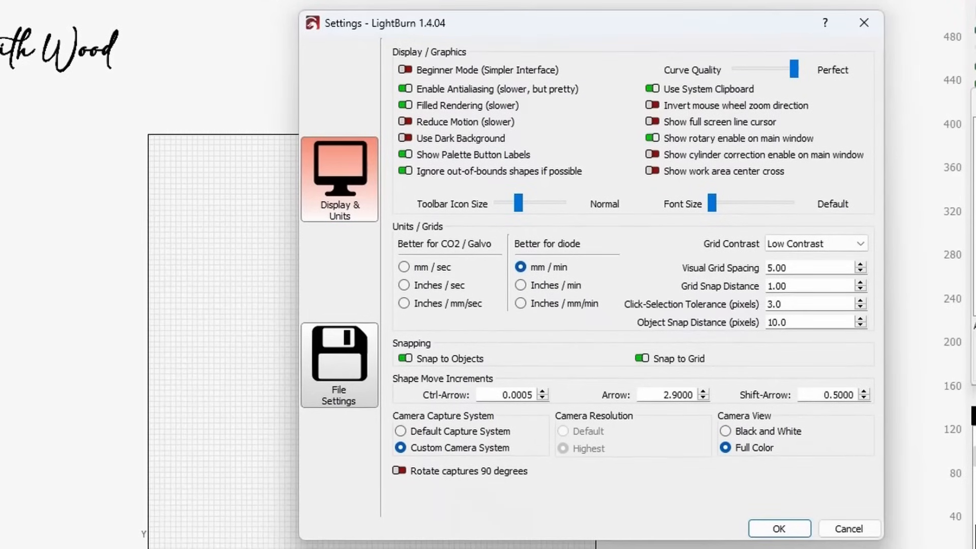
left_click(336, 378)
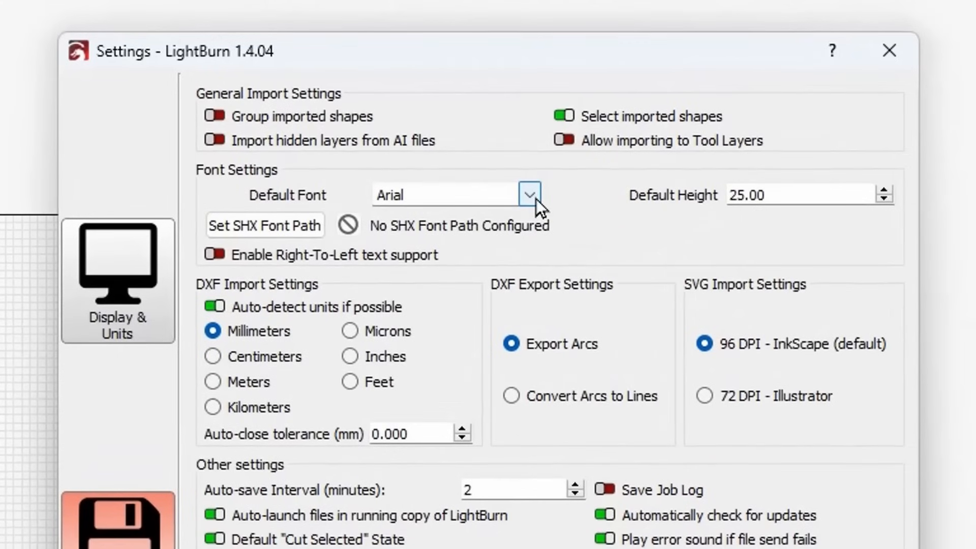
left_click(532, 199)
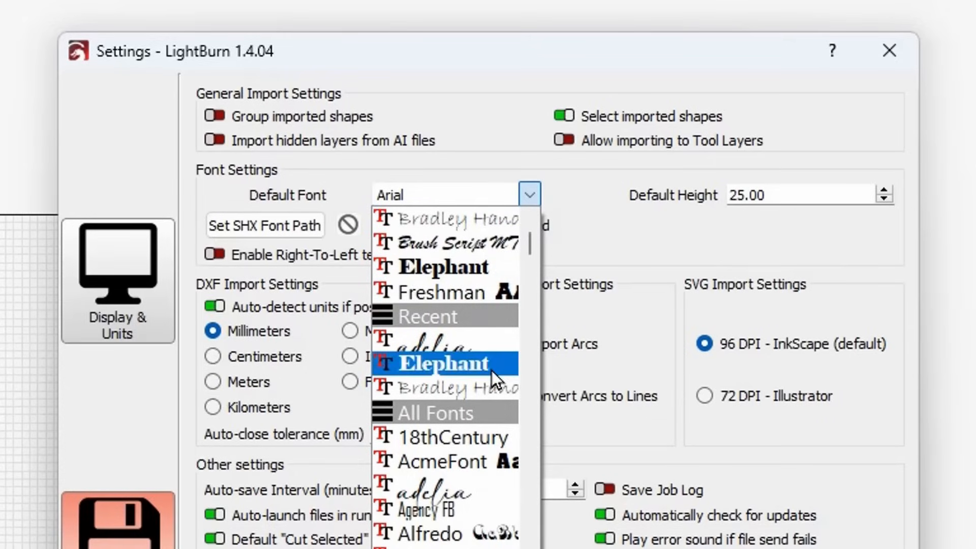
left_click(485, 252)
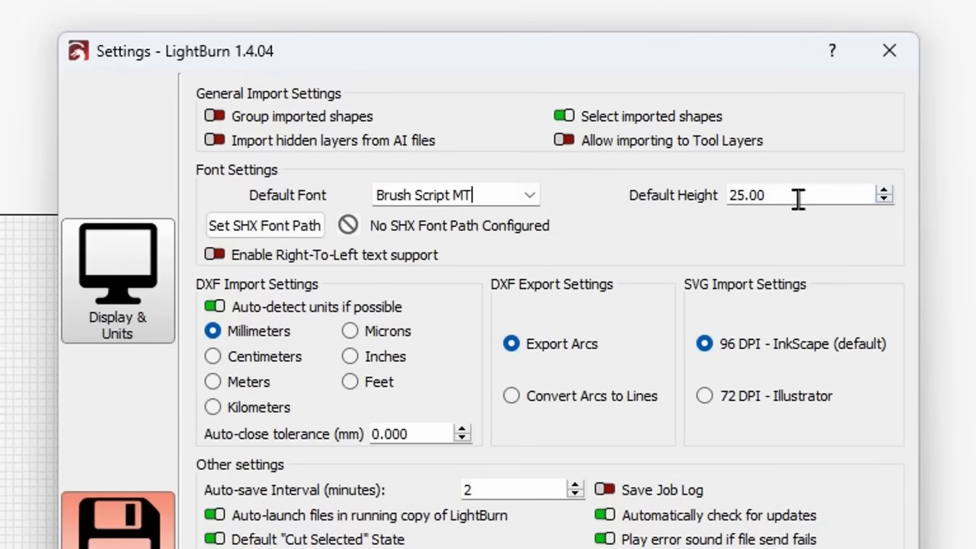
- Set the default font height to 37 and save the settings
left_click_drag(800, 198, 623, 198)
type("37")
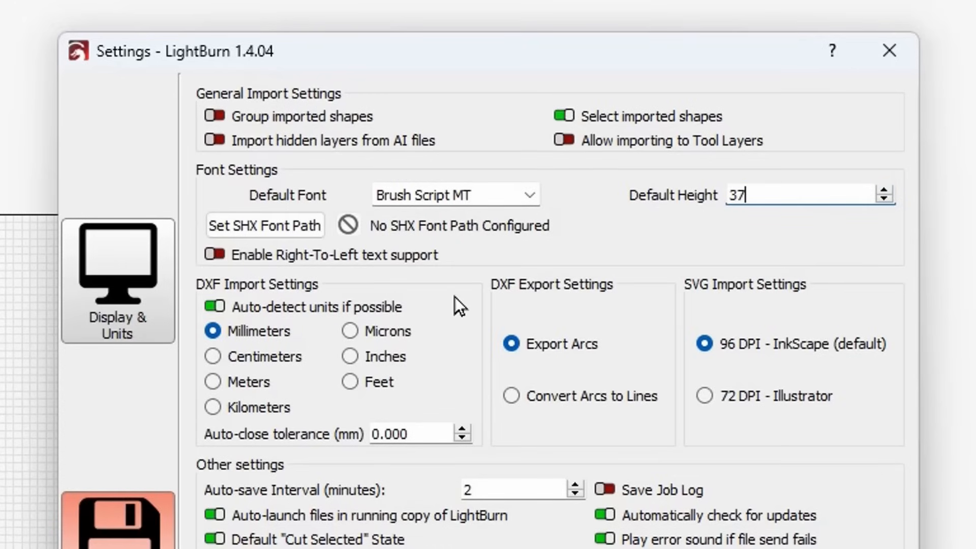
key("Tab")
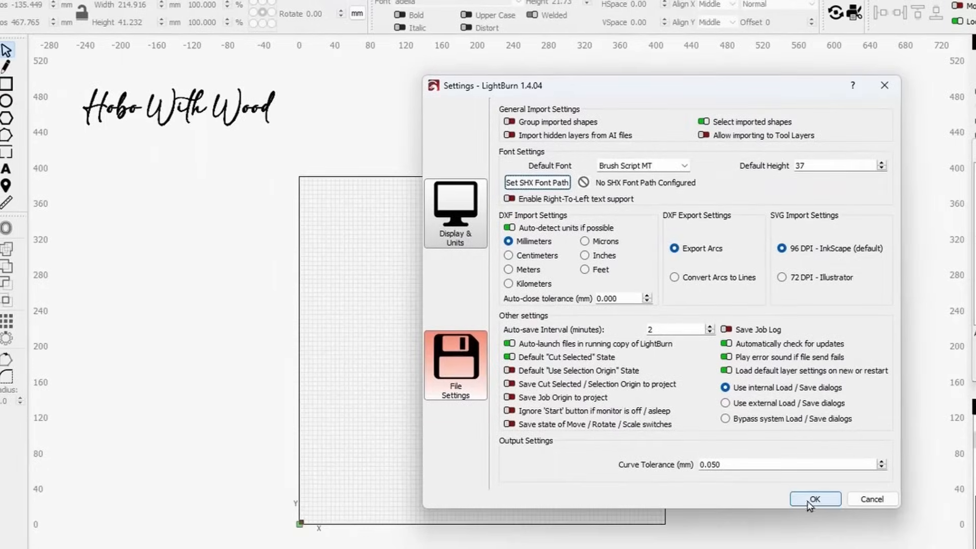
left_click(808, 504)
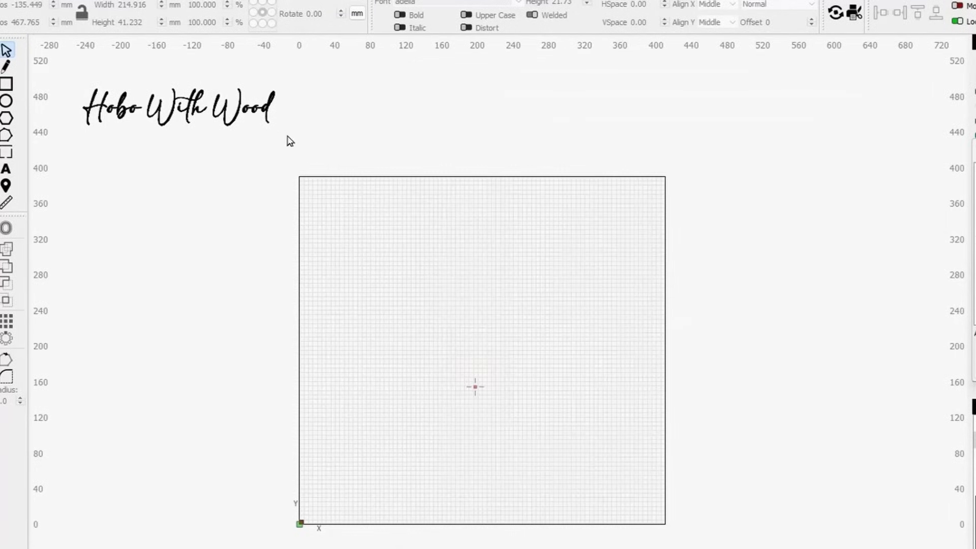
left_click(6, 171)
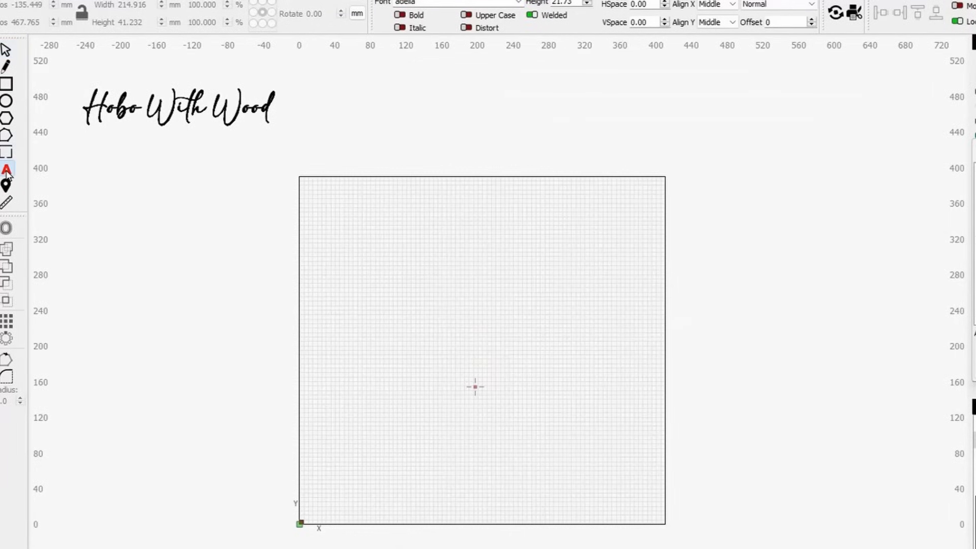
left_click(519, 3)
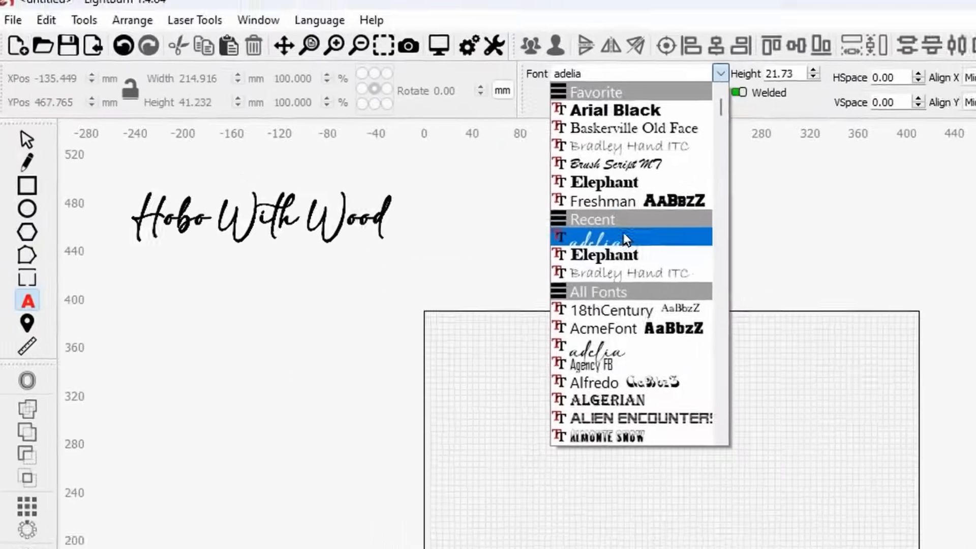
left_click(446, 122)
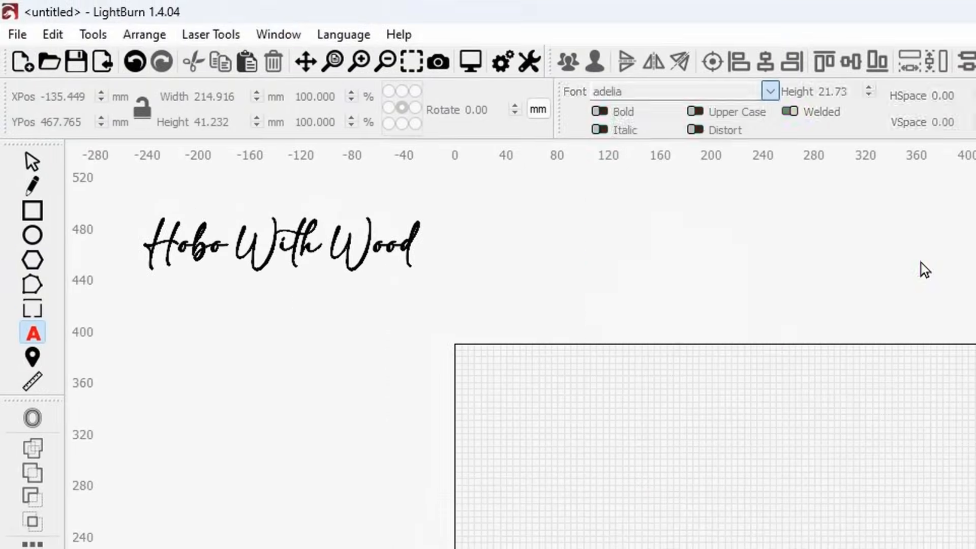
left_click(623, 119)
scroll(420, 281, "down", 1)
left_click_drag(390, 289, 503, 391)
- Delete the "Hobo With Wood" text outside the work area
left_click(31, 160)
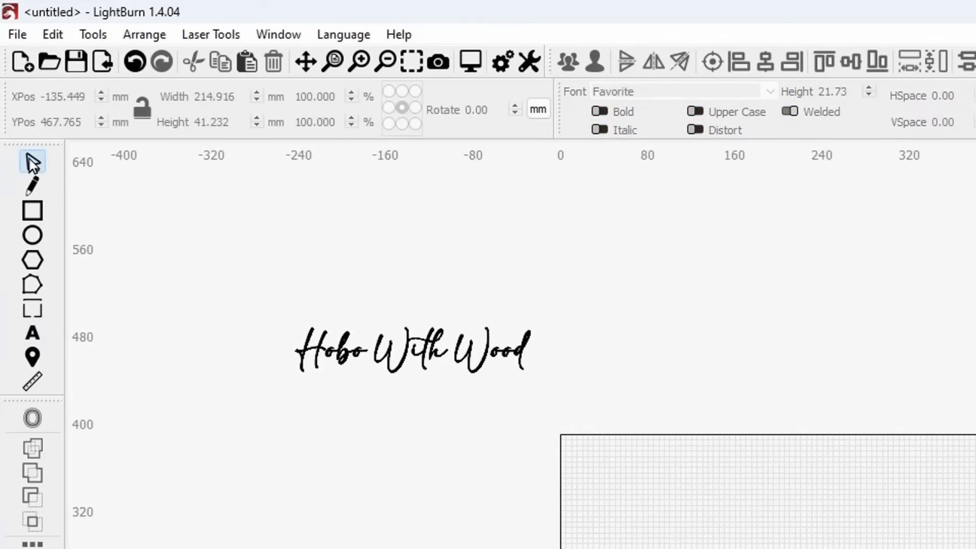
left_click(428, 365)
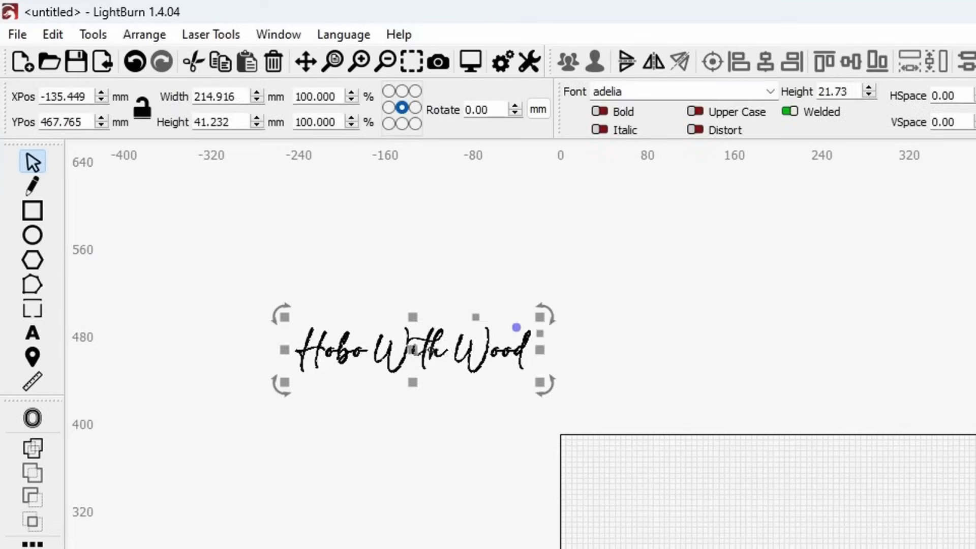
key("Delete")
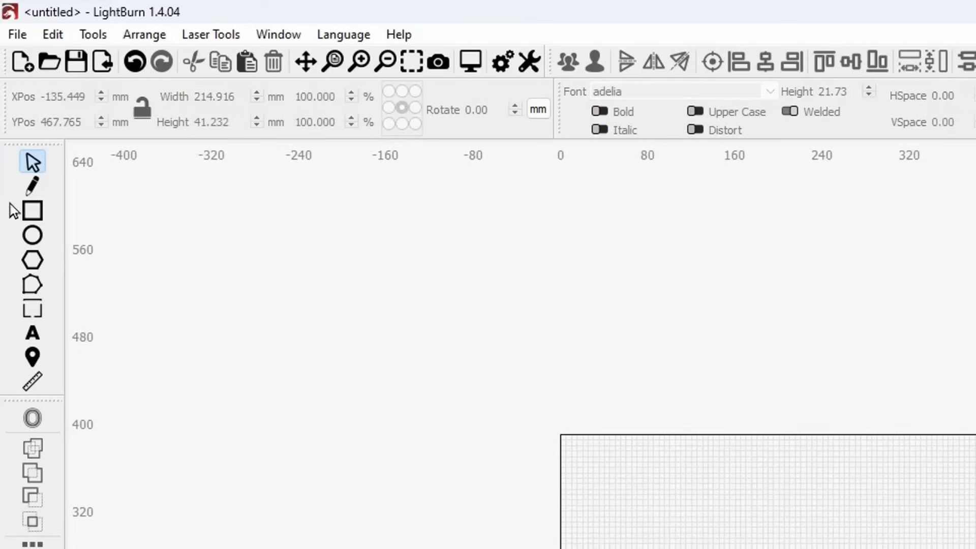
- Add the text "Hobo With Wood" in the work area with the default font and height, and move it to about X 181, Y 303 mm
left_click(33, 335)
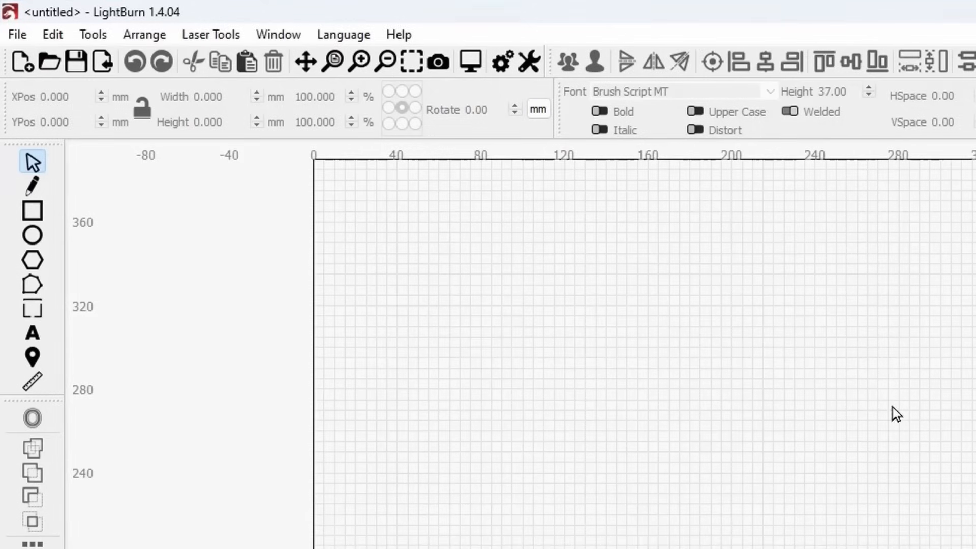
left_click(35, 335)
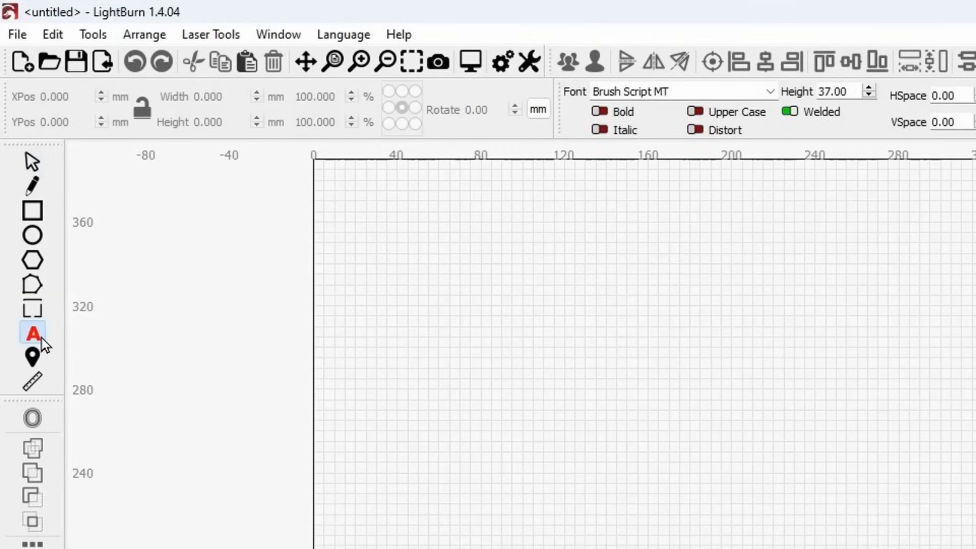
left_click(573, 415)
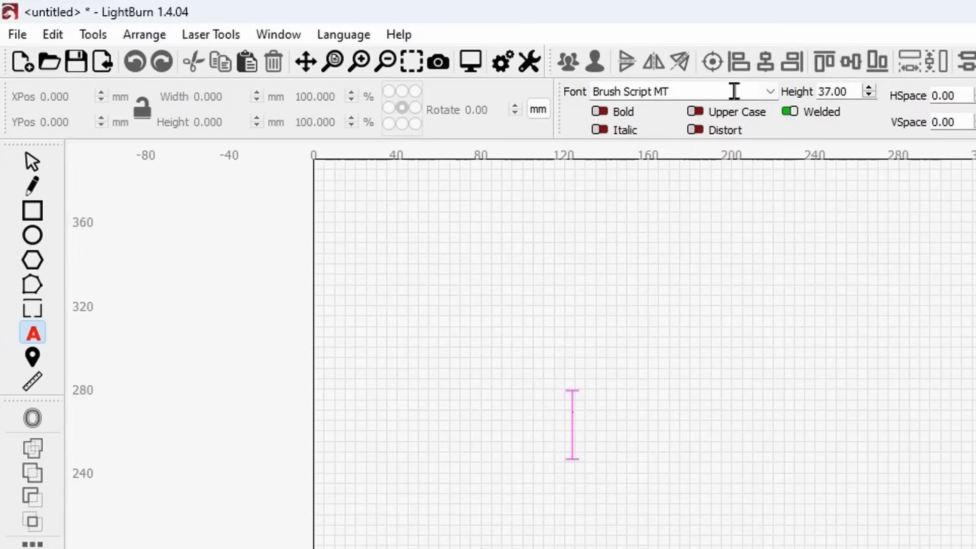
type("Ho")
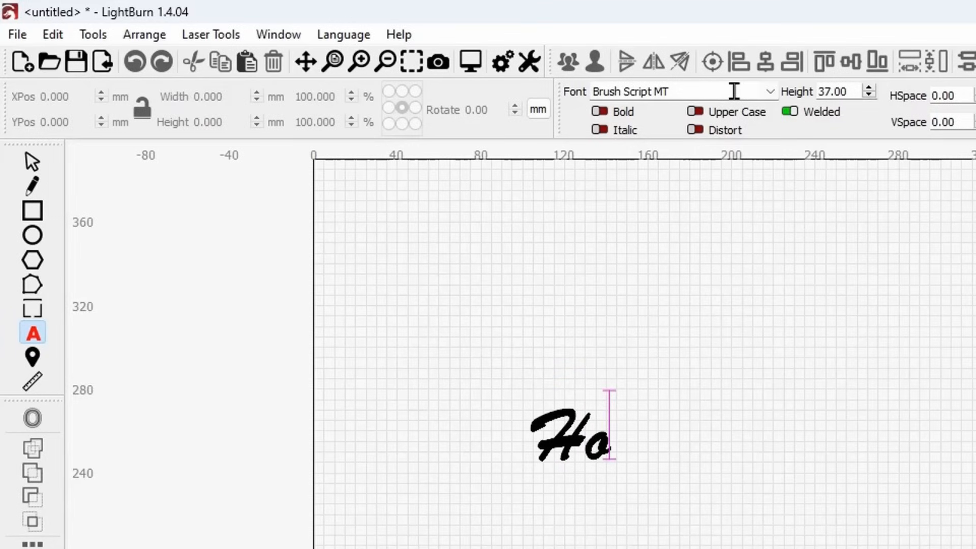
type("bo With")
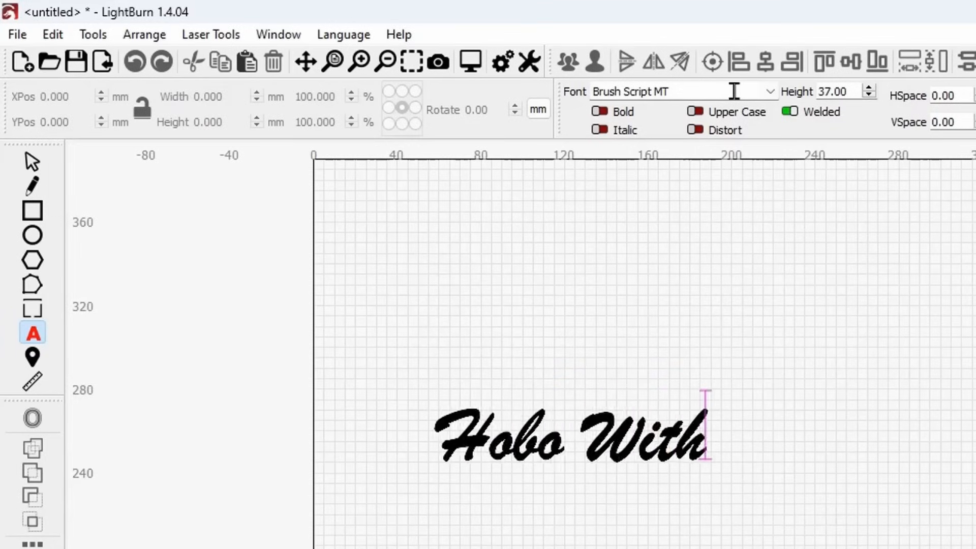
type(" Wood")
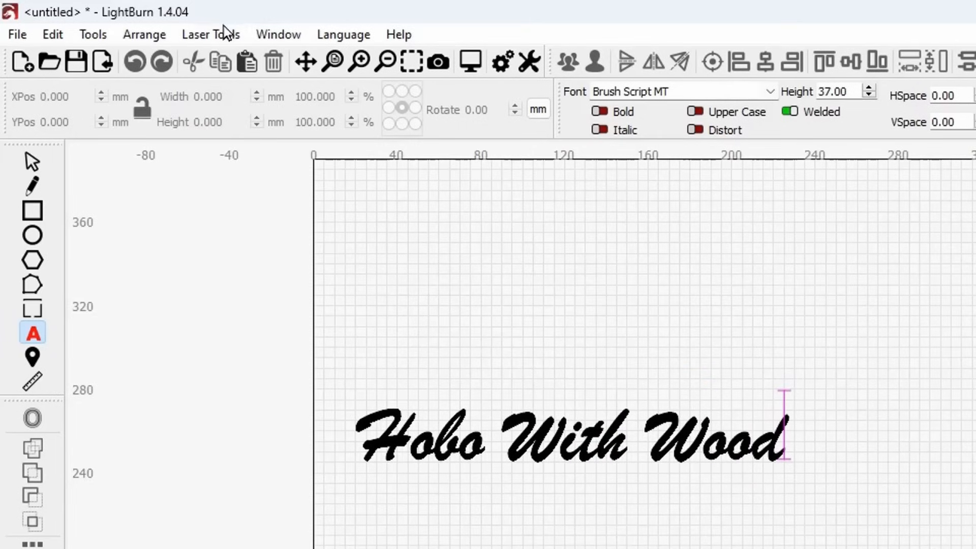
left_click(25, 169)
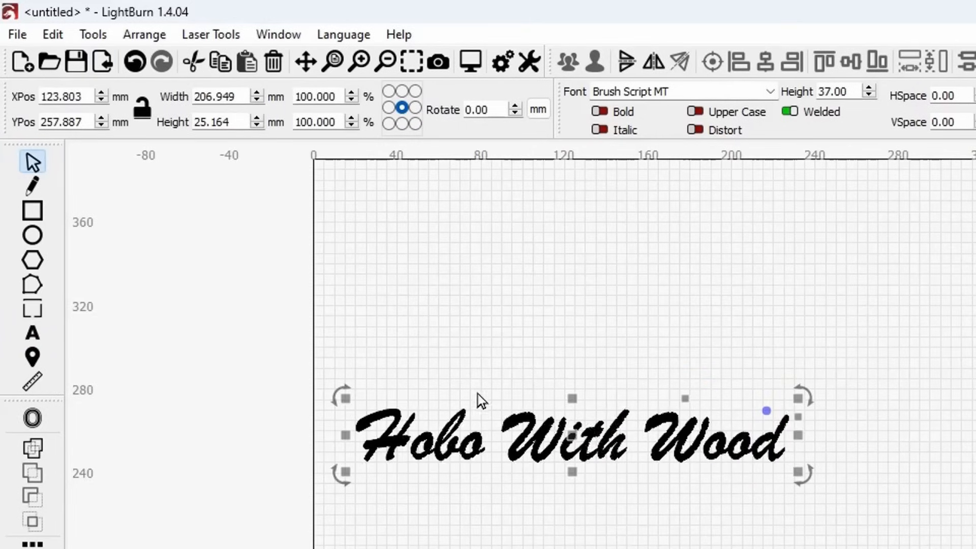
left_click_drag(565, 439, 686, 344)
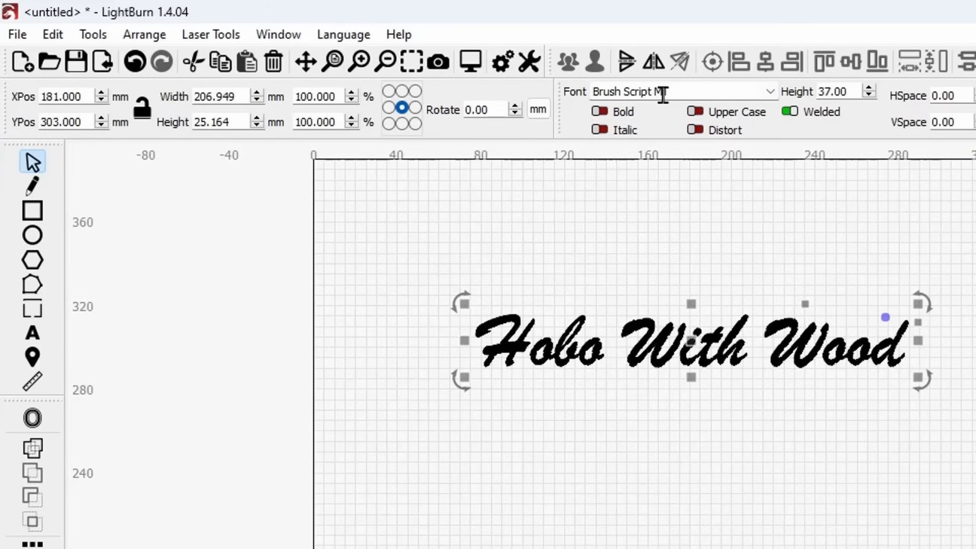
- Review the default font and height in the file settings, and preview other fonts on the selected text
left_click(510, 65)
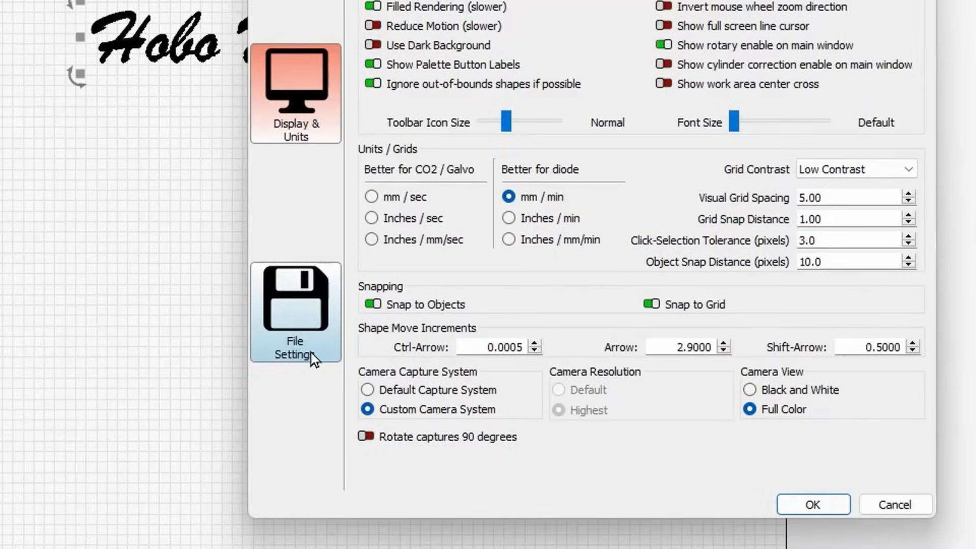
left_click(296, 314)
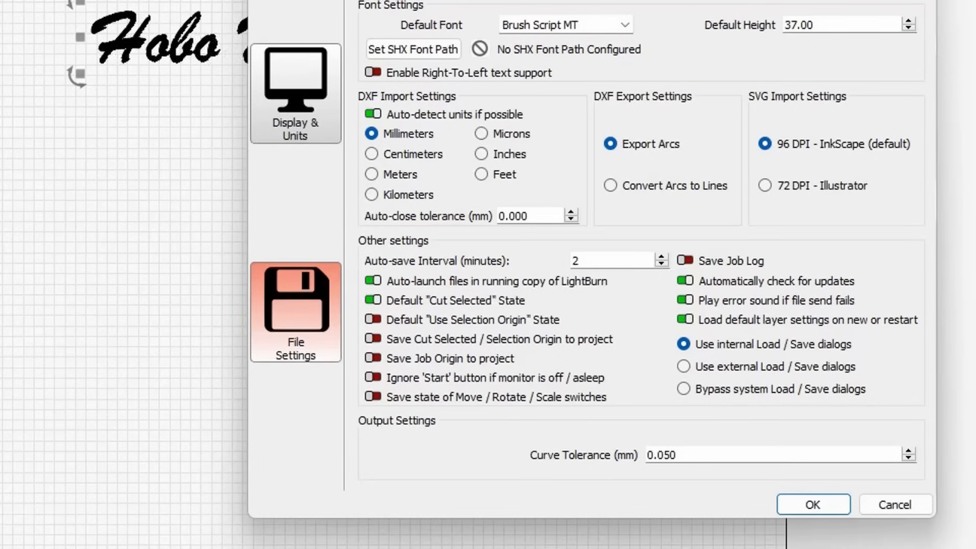
key("Escape")
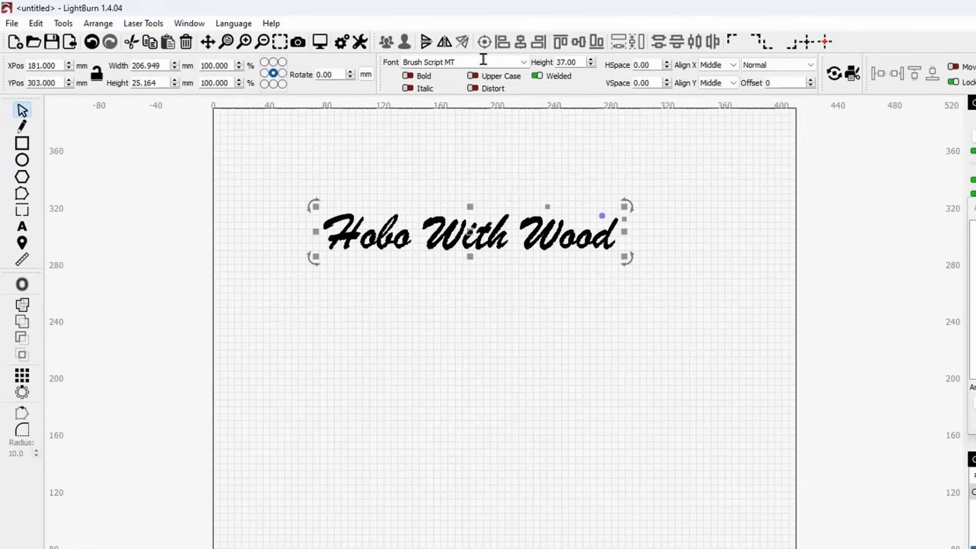
left_click(522, 62)
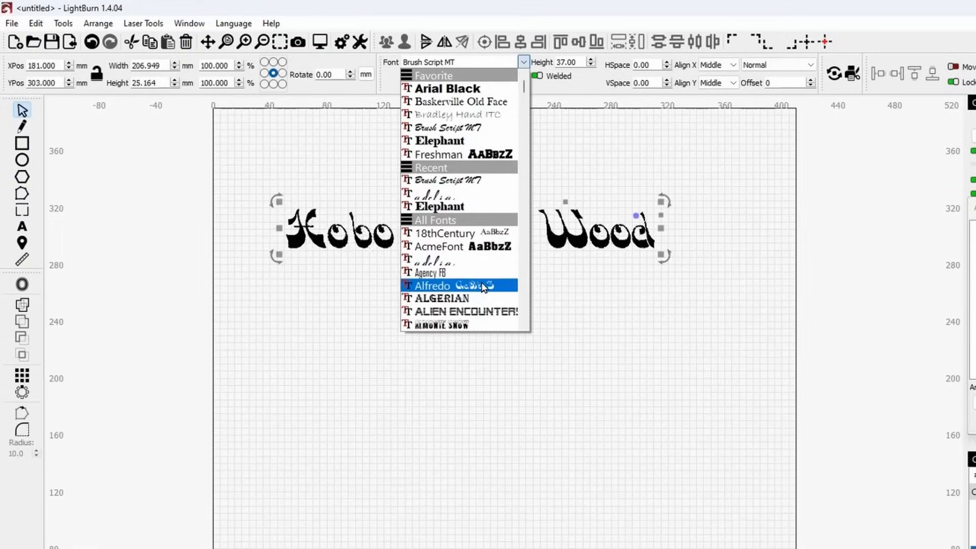
left_click(523, 62)
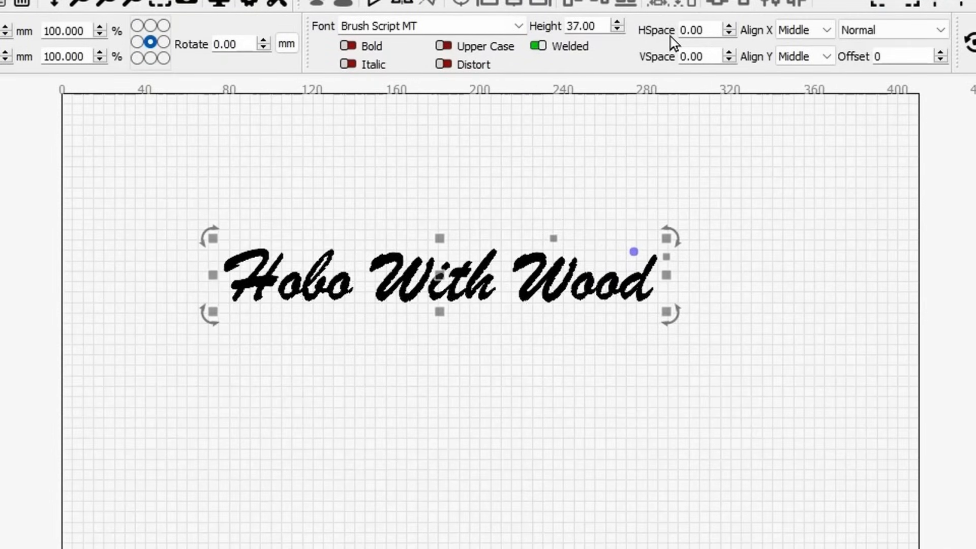
- Set the horizontal spacing of the "Hobo With Wood" text to 12
scroll(478, 273, "up", 2)
scroll(478, 273, "up", 2)
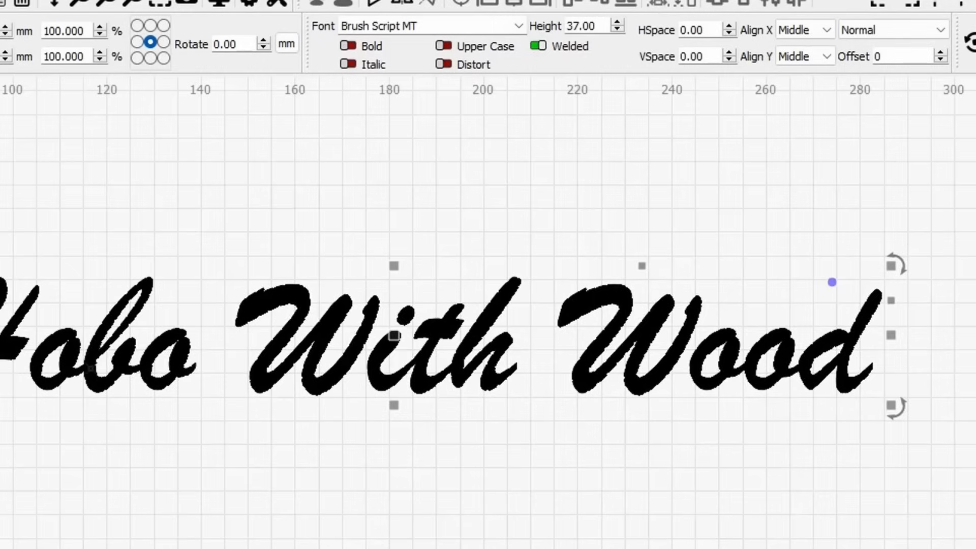
left_click(728, 27)
left_click(728, 27)
left_click(728, 27)
left_click(728, 27)
left_click(728, 27)
left_click(728, 27)
left_click(728, 27)
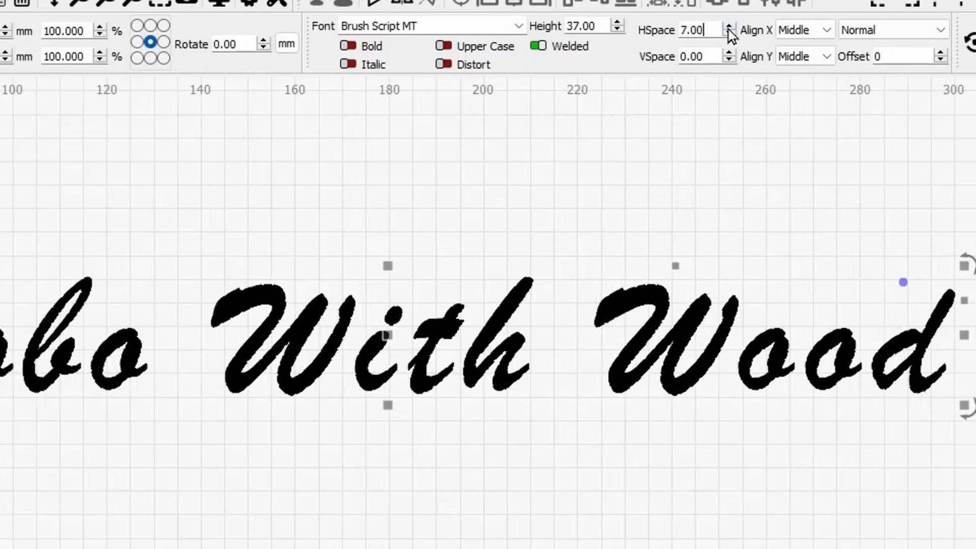
left_click(728, 28)
left_click(728, 28)
left_click(728, 28)
left_click(728, 28)
left_click(728, 28)
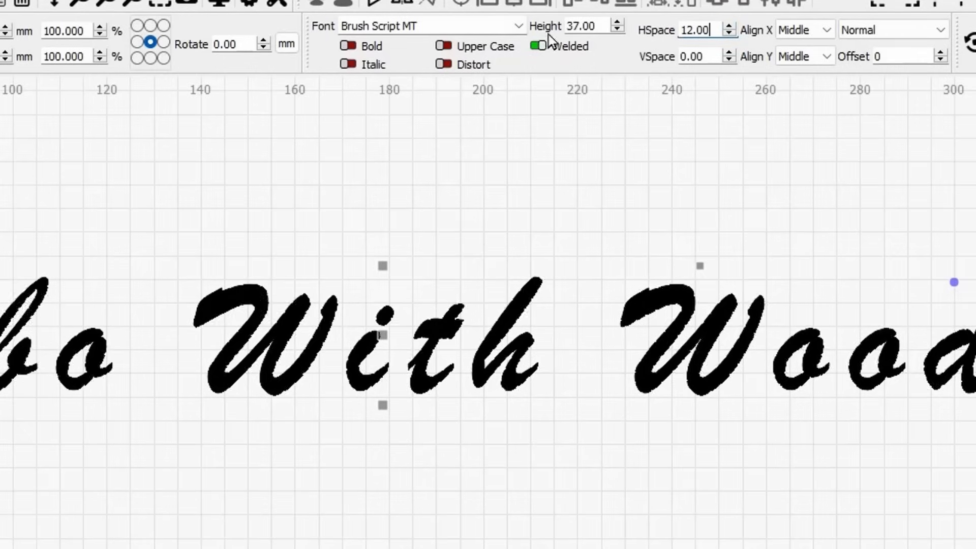
- Change the text's font to Arial Black and set its height to 22
left_click(519, 26)
left_click(453, 65)
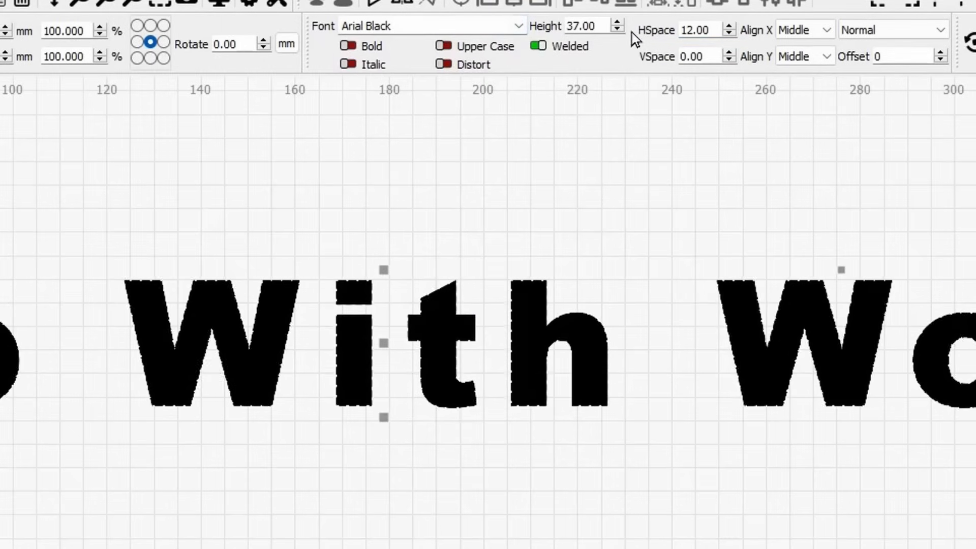
scroll(620, 34, "down", 20)
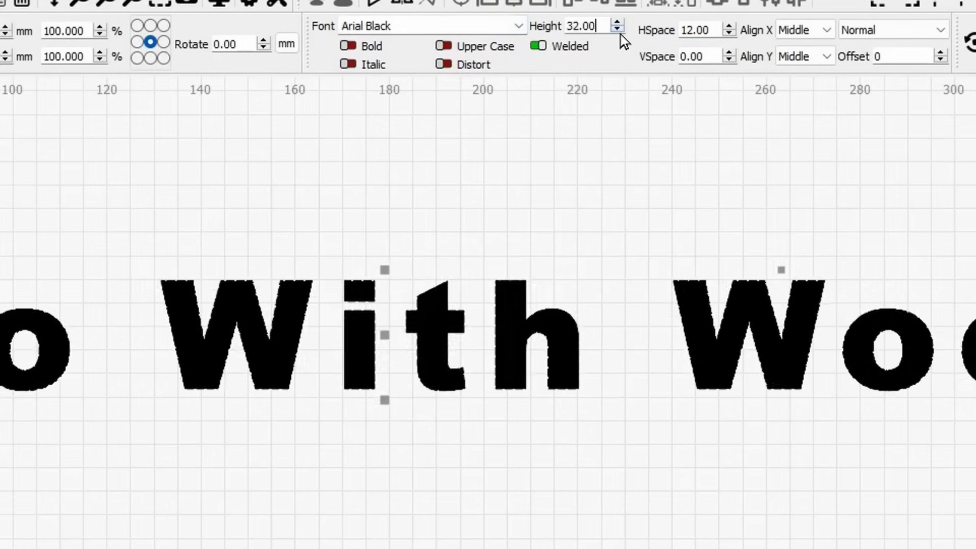
scroll(620, 35, "down", 13)
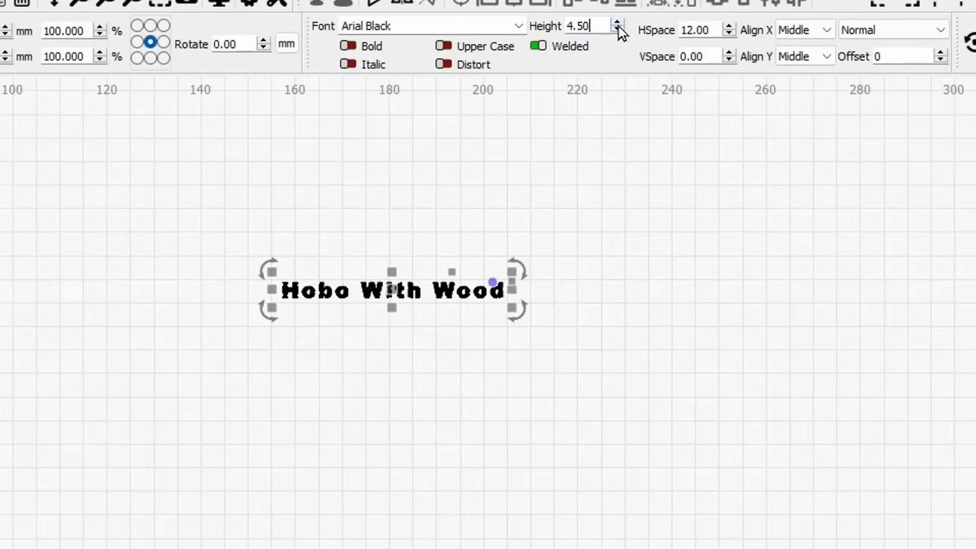
scroll(618, 26, "up", 15)
scroll(618, 26, "up", 3)
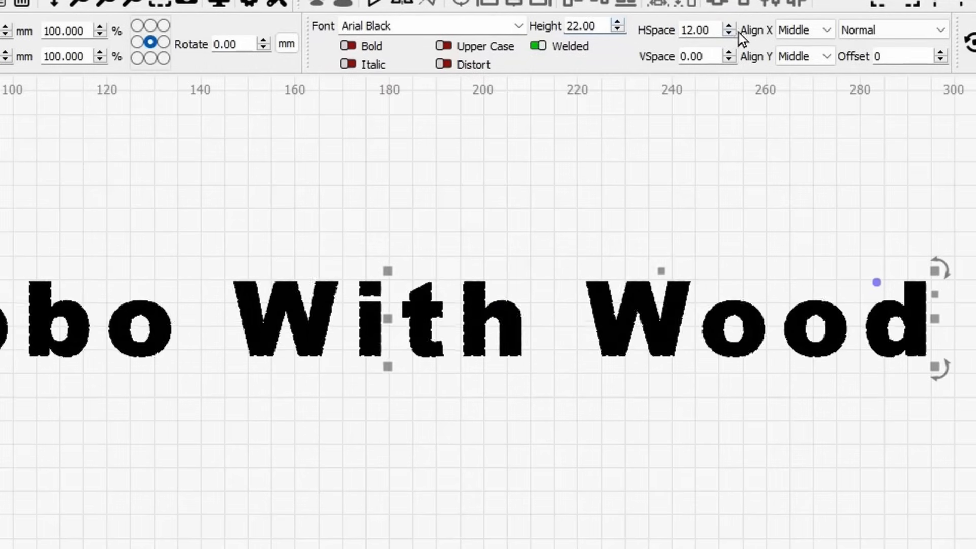
- Reduce the text's horizontal spacing to -13 so that the letters overlap
scroll(731, 37, "down", 10)
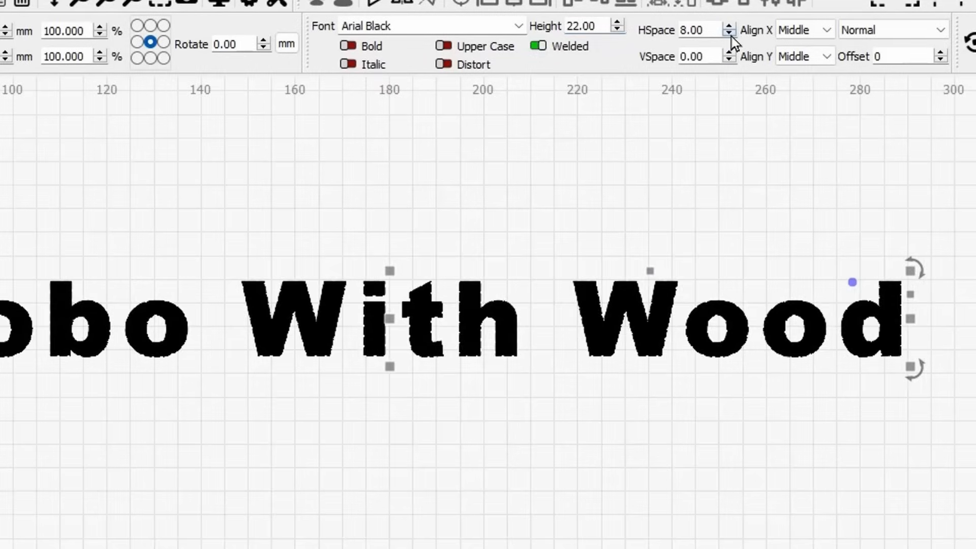
scroll(731, 36, "down", 8)
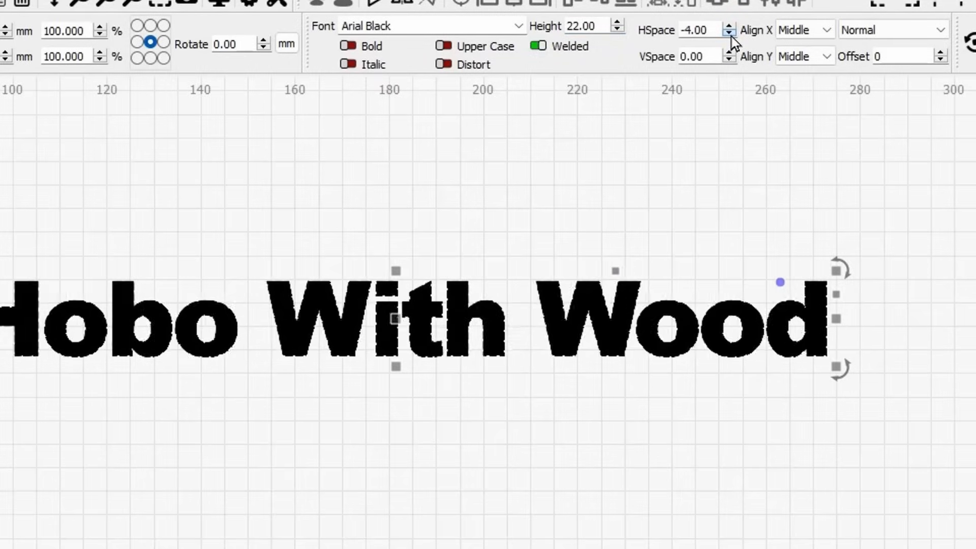
scroll(495, 298, "up", 2)
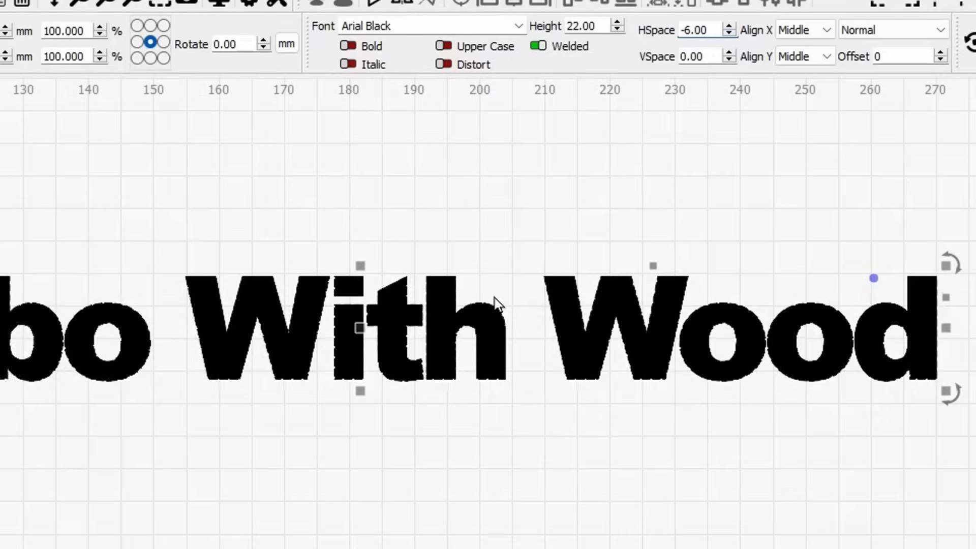
scroll(435, 275, "up", 1)
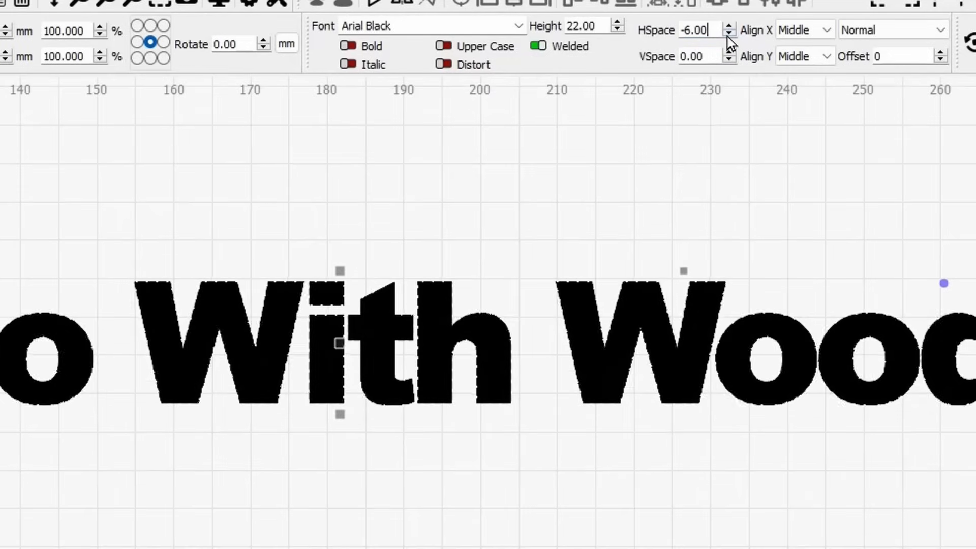
scroll(729, 41, "down", 5)
scroll(731, 44, "down", 2)
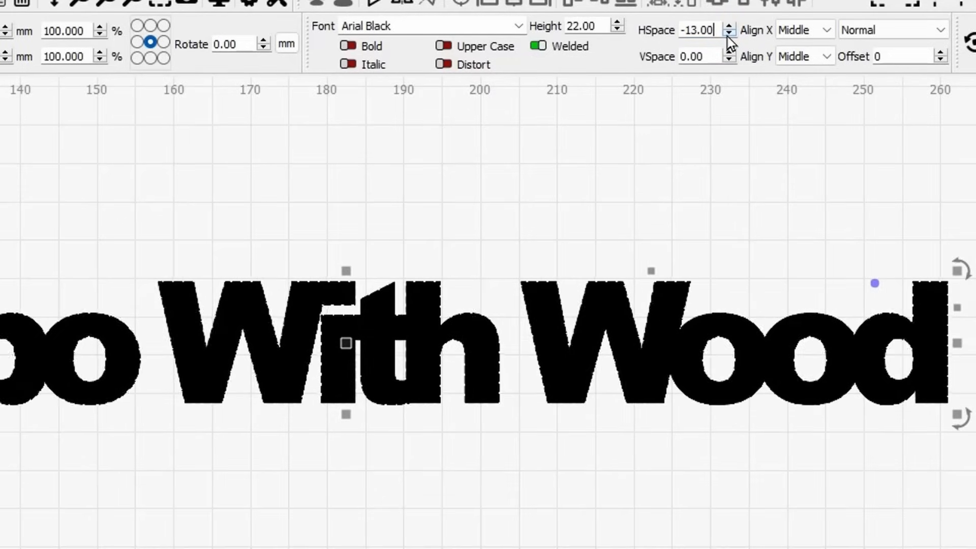
- Turn welding off and back on for the overlapping letters, and deselect the text
left_click(534, 47)
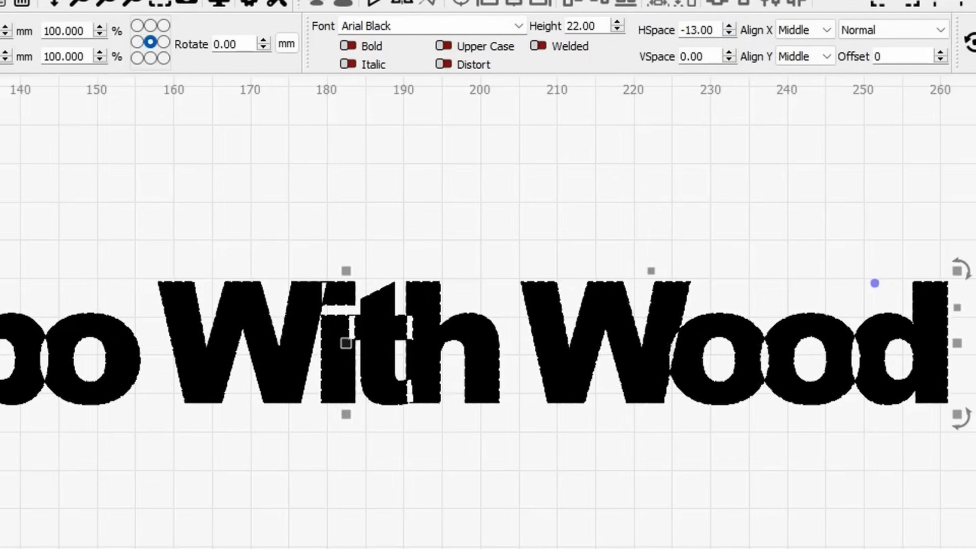
left_click(540, 46)
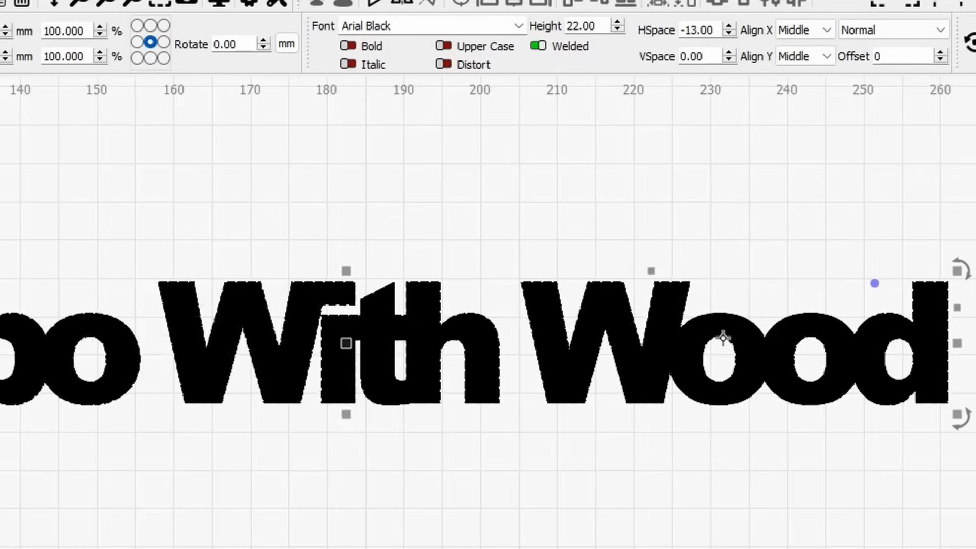
scroll(511, 390, "down", 3)
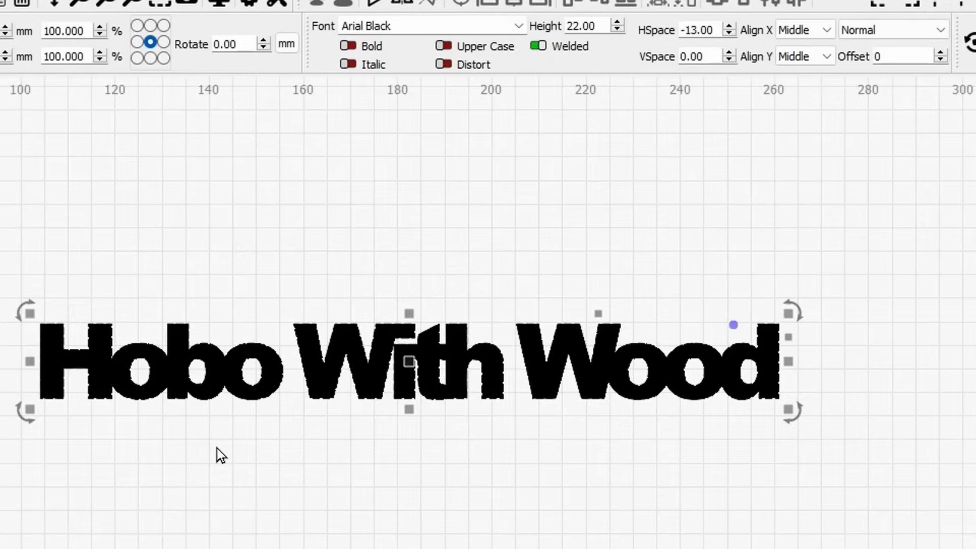
left_click_drag(212, 427, 331, 465)
left_click(337, 214)
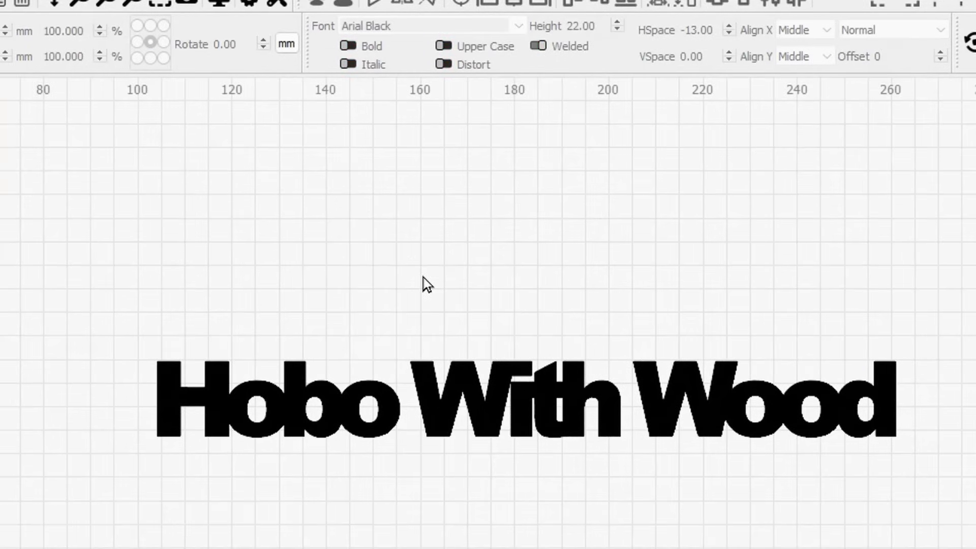
- Edit the "Hobo With Wood" text to add a second line reading "Made In USA"
left_click(467, 417)
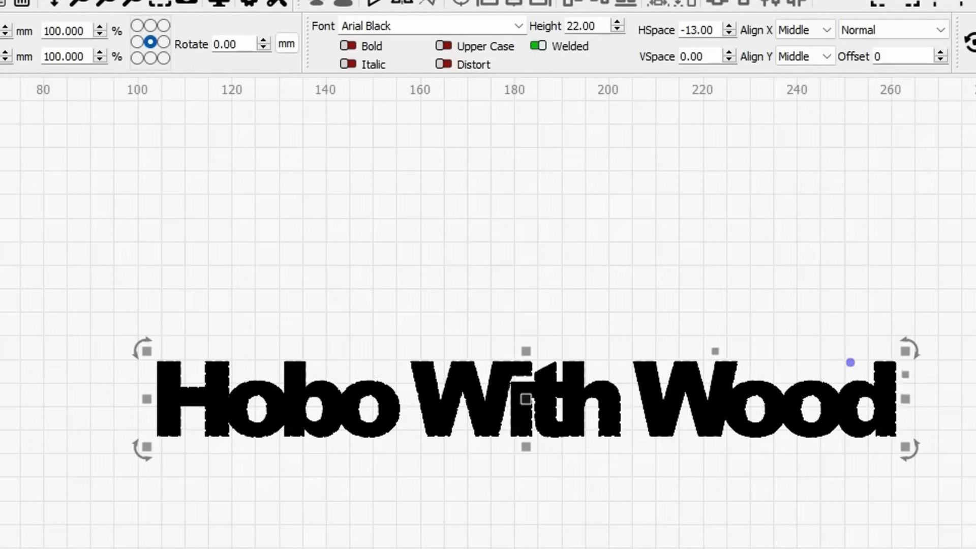
double_click(620, 425)
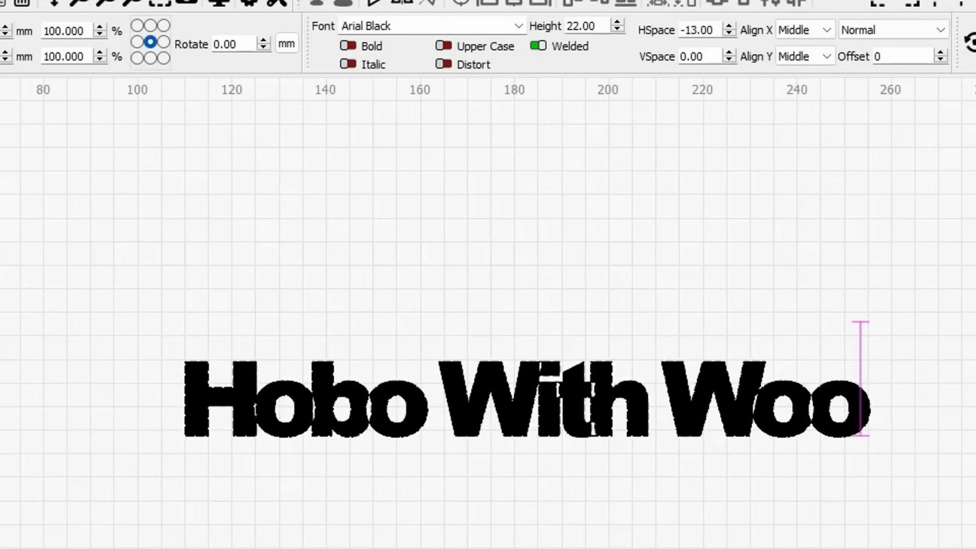
type("d")
key("Return")
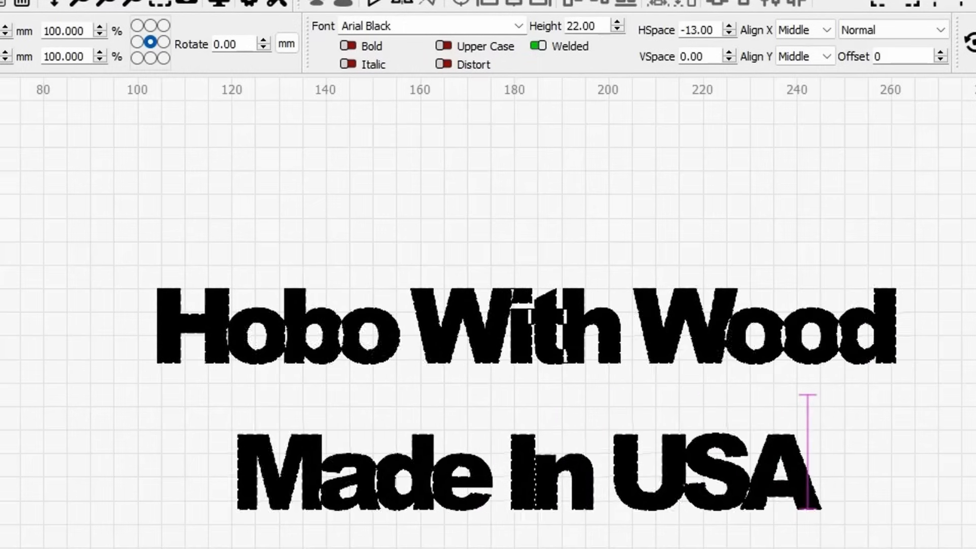
key("Escape")
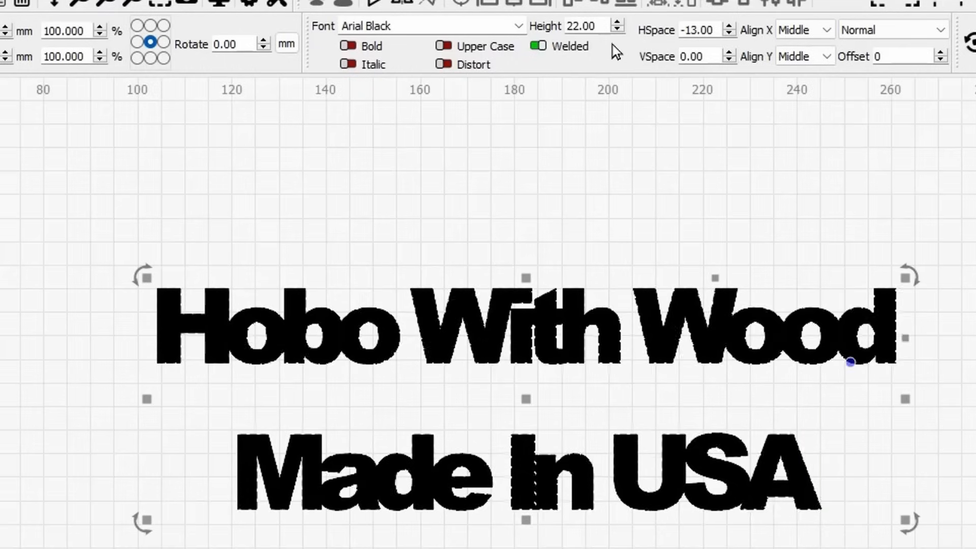
- Try different vertical spacings between the two text lines, ending at 22.50, and deselect the text
left_click(730, 63)
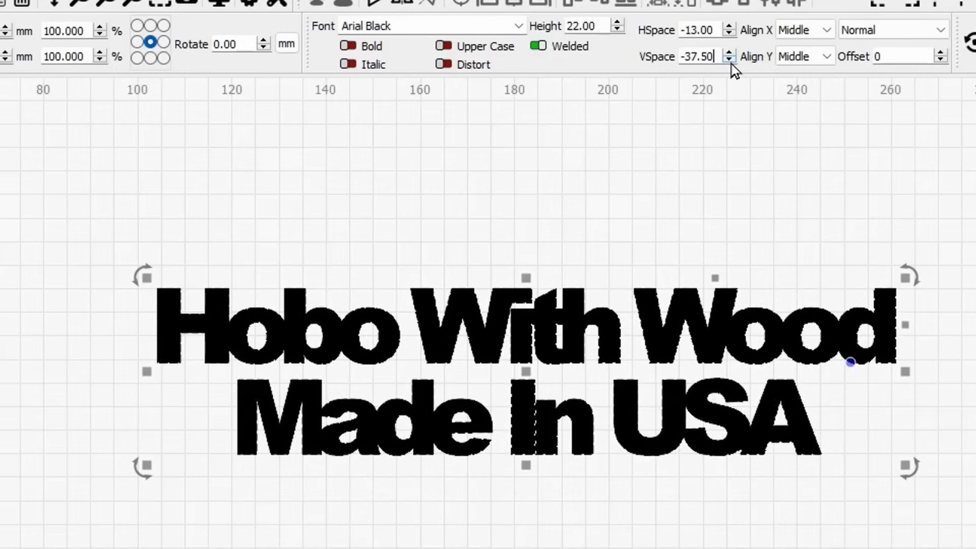
left_click(732, 54)
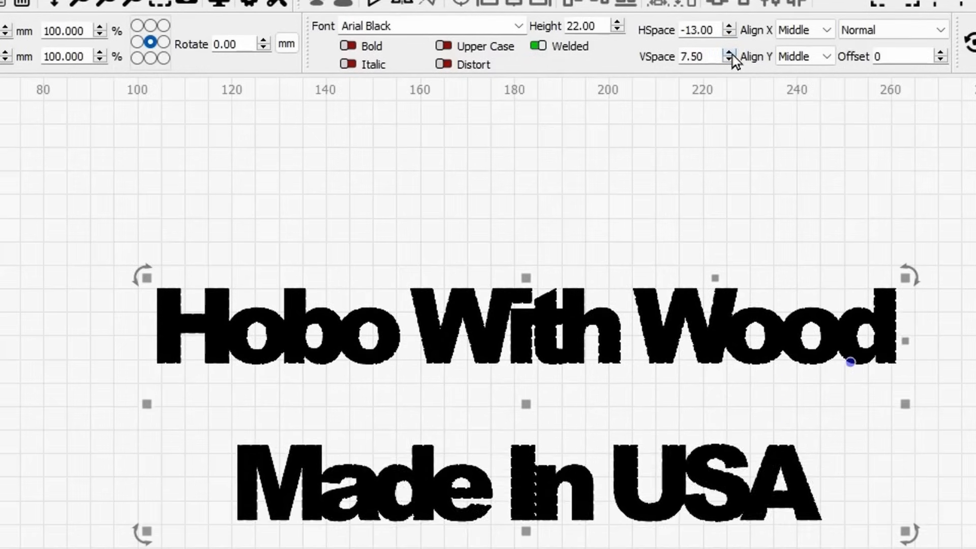
left_click(305, 205)
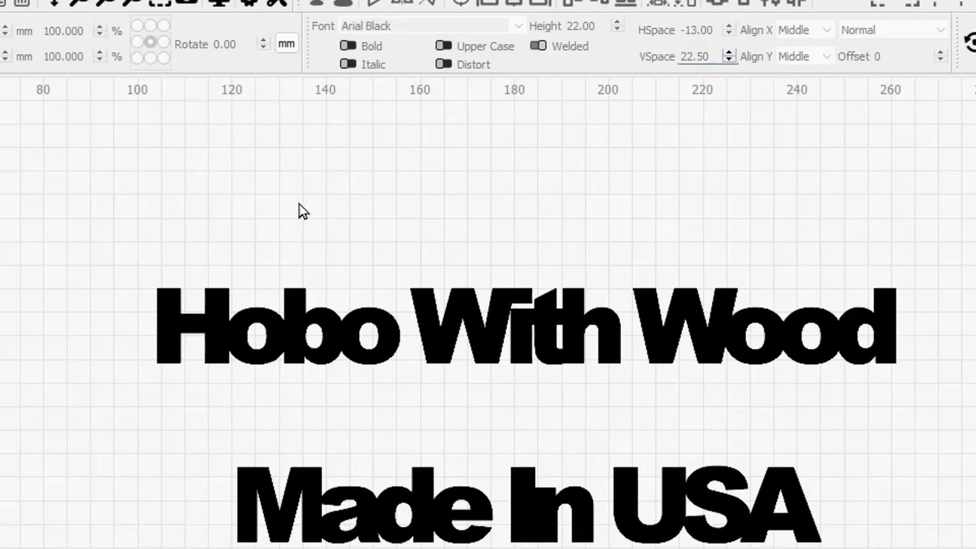
- Select the two-line text and change its font to Bradley Hand ITC
left_click(856, 364)
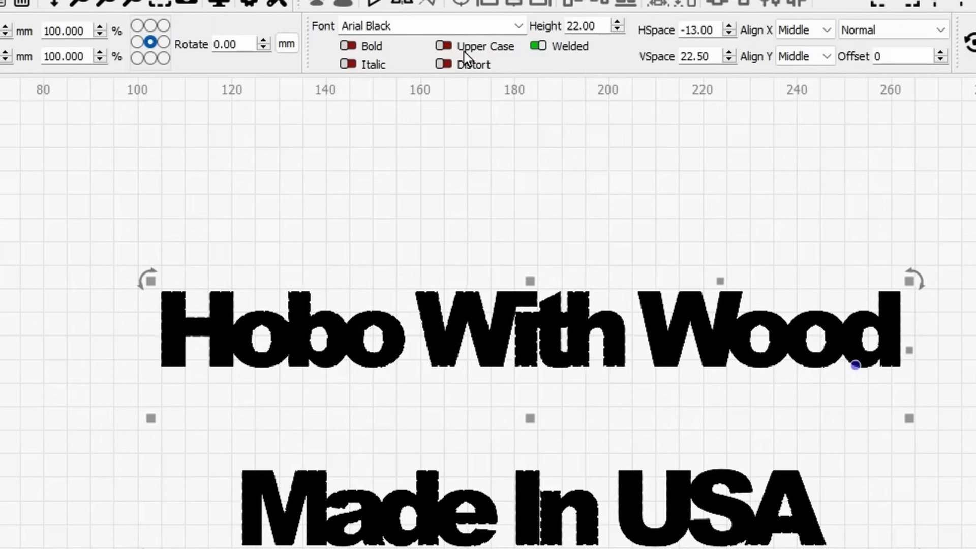
left_click(517, 25)
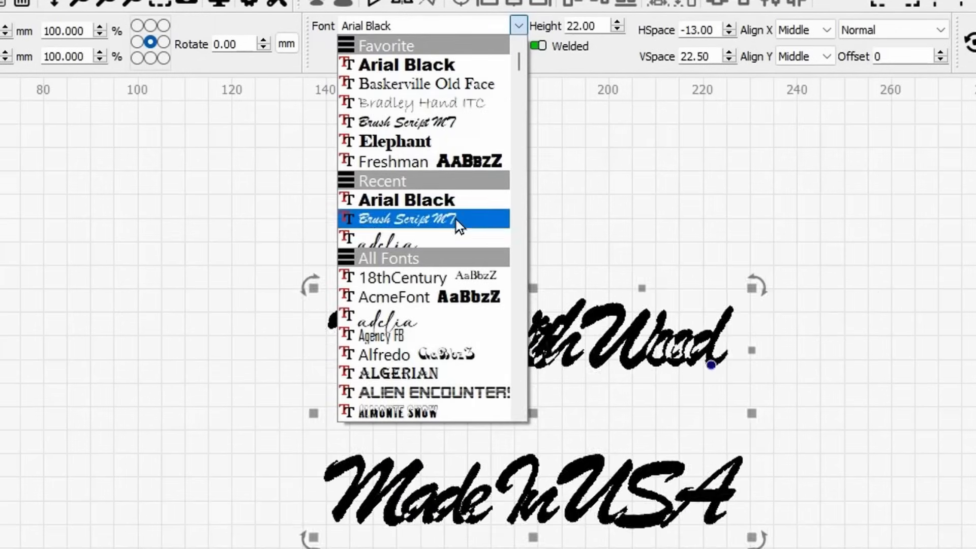
left_click(453, 107)
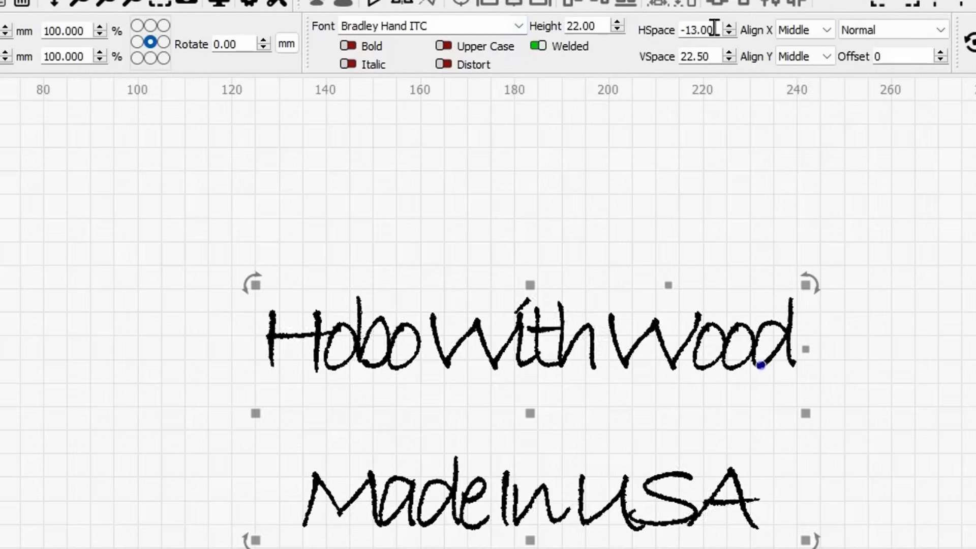
- Reset the text's horizontal and vertical spacing to 0
left_click_drag(716, 30, 635, 23)
type("0")
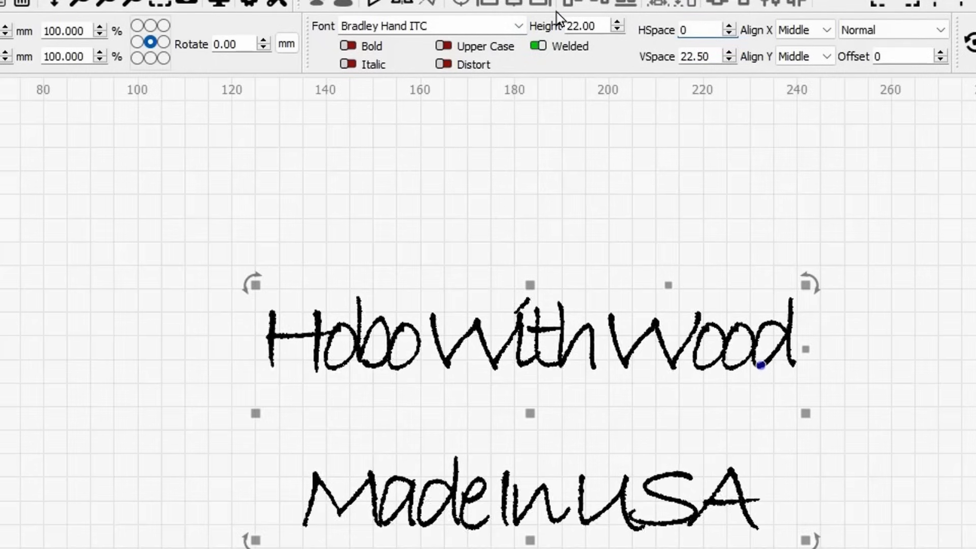
key("Tab")
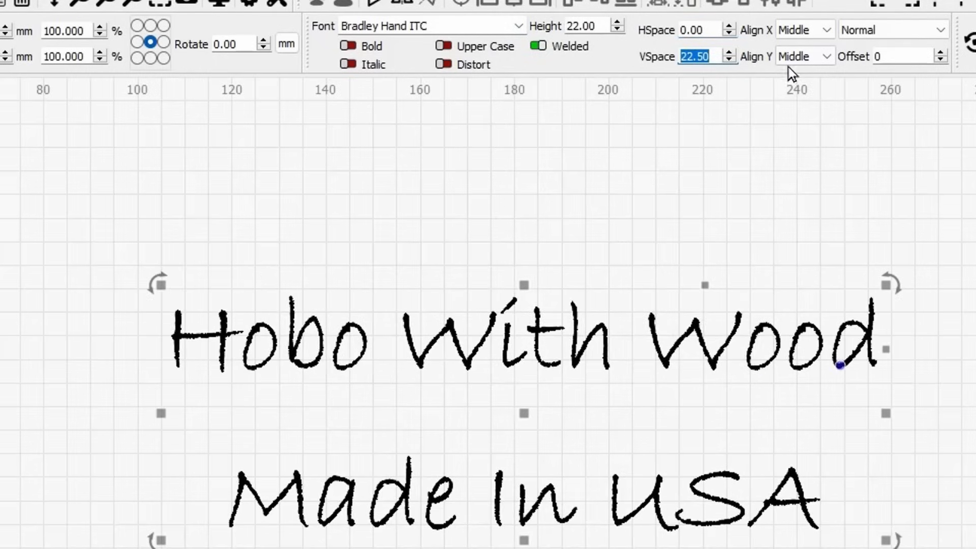
type("0")
key("Return")
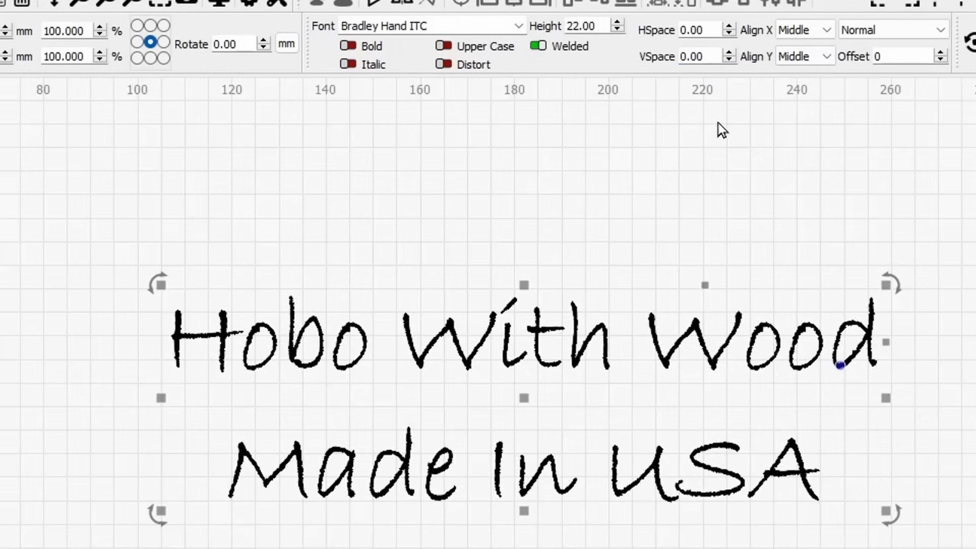
- Turn bold on and back off for the two-line text
left_click(348, 47)
left_click(348, 46)
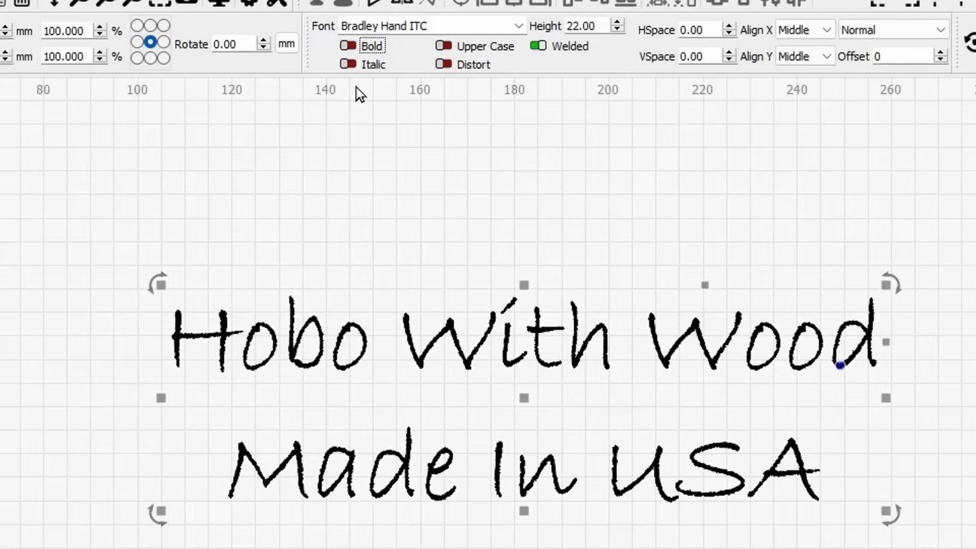
- Turn italic on and back off for the two-line text
left_click(350, 65)
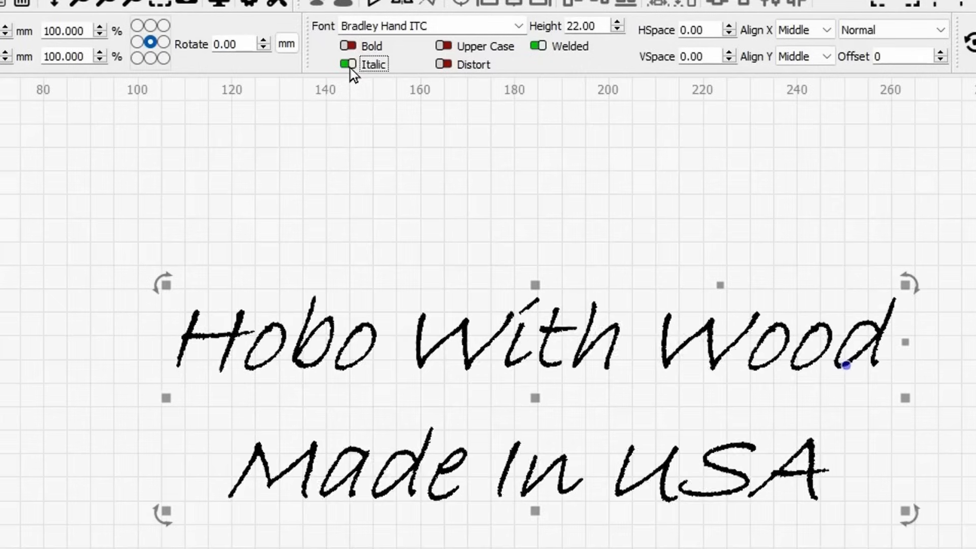
left_click(350, 66)
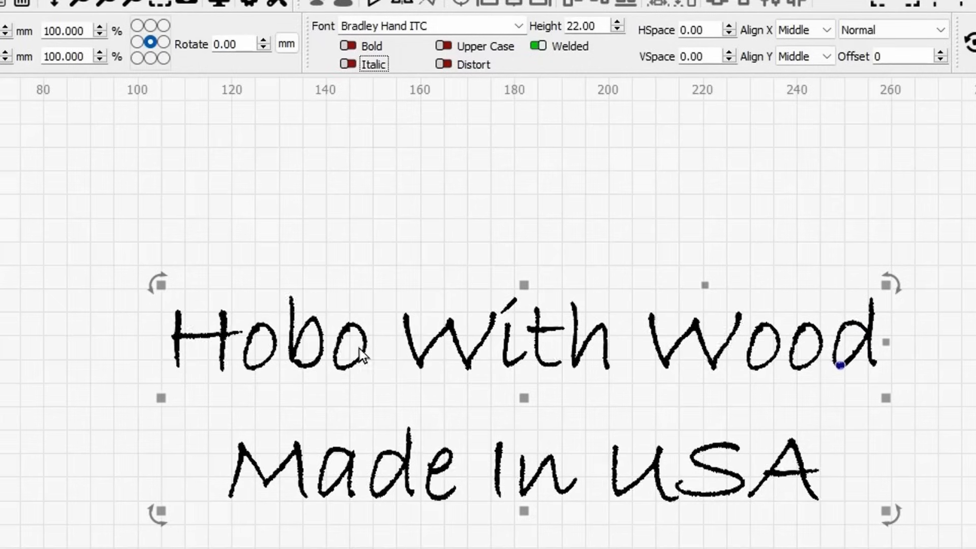
- Try the Upper Case and Distort options on the two-line text, leaving both off
left_click(444, 46)
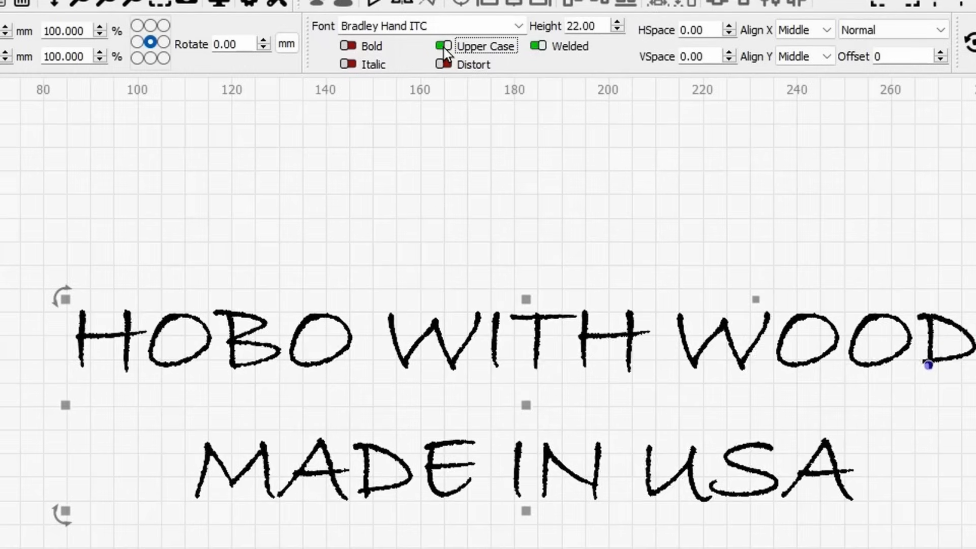
left_click(444, 46)
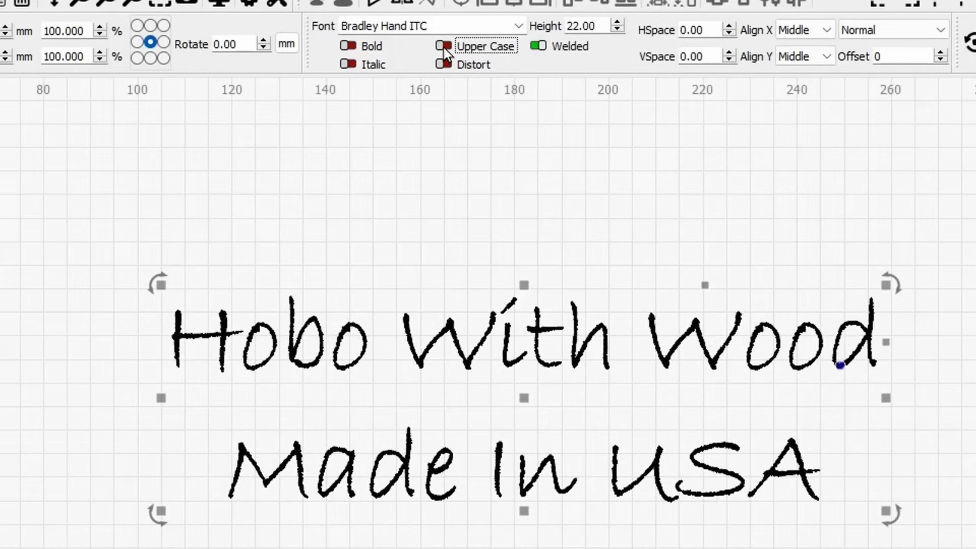
left_click(444, 47)
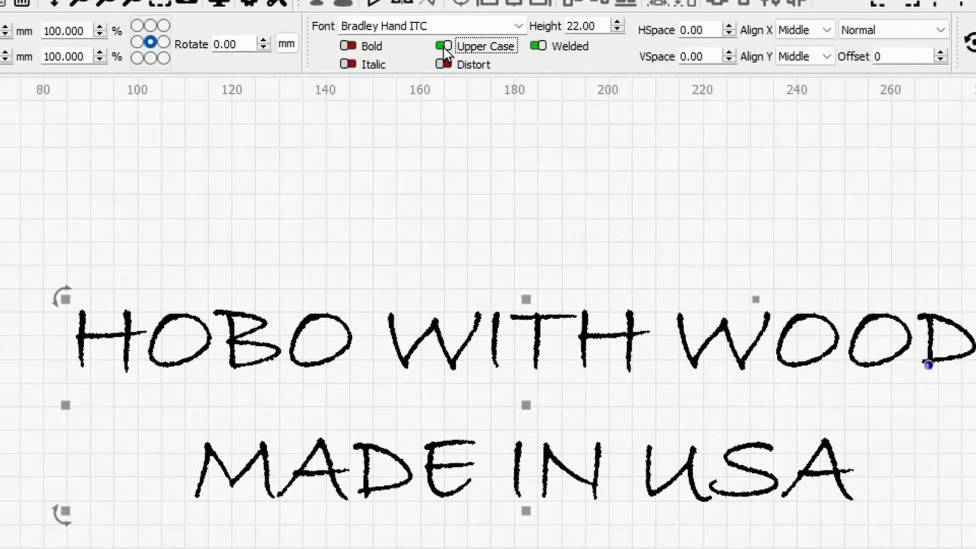
left_click(444, 47)
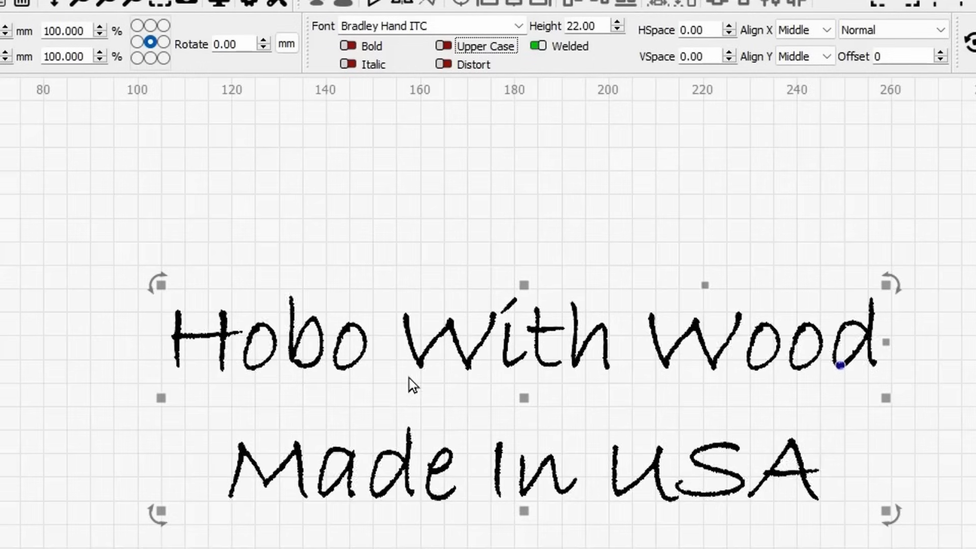
left_click(456, 47)
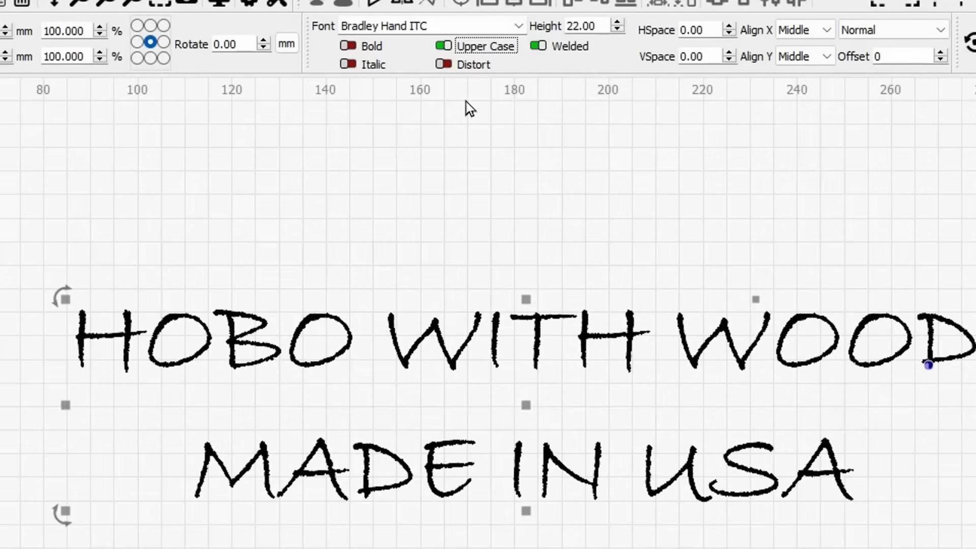
left_click(454, 45)
left_click(449, 65)
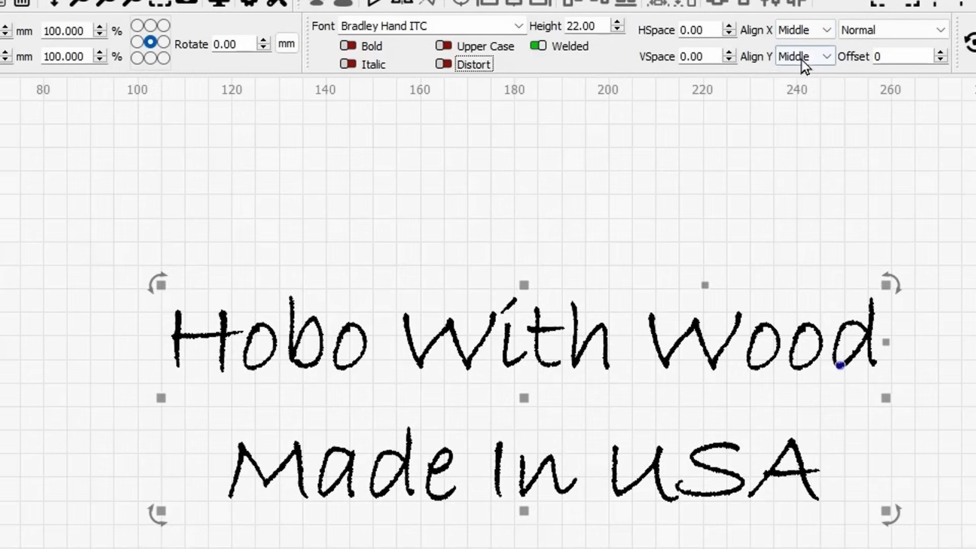
- Delete the two-line text and draw a rectangle about 367 mm wide and 200 mm high on a blue tool layer
scroll(648, 261, "down", 3)
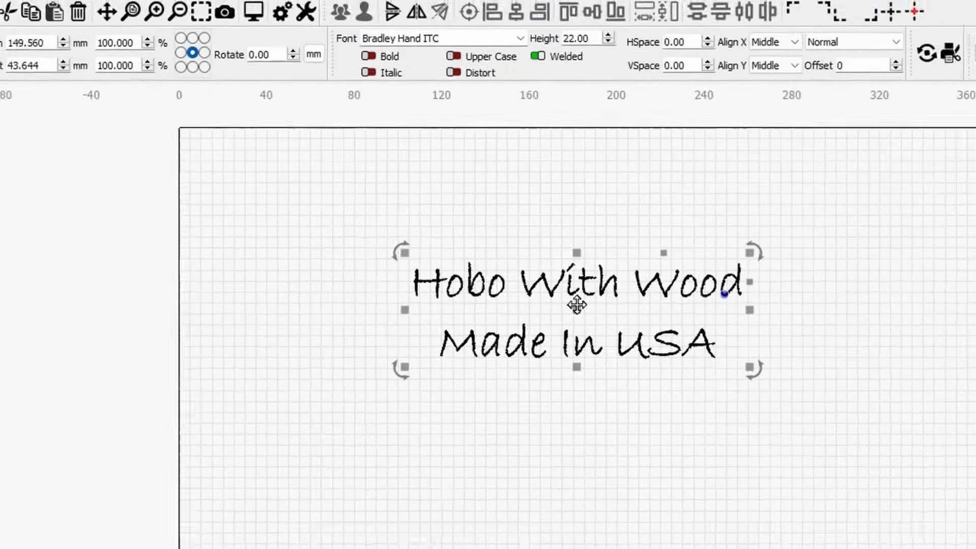
key("Delete")
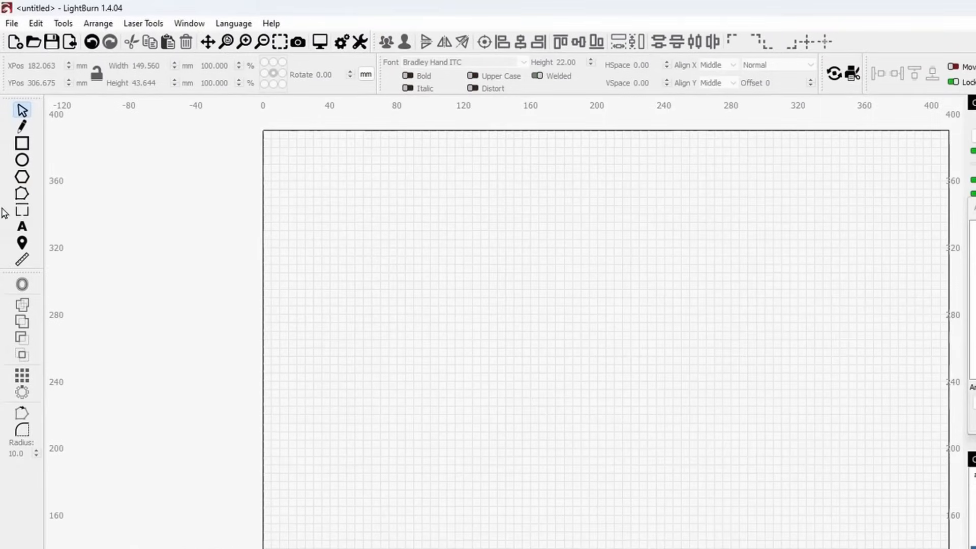
left_click(22, 144)
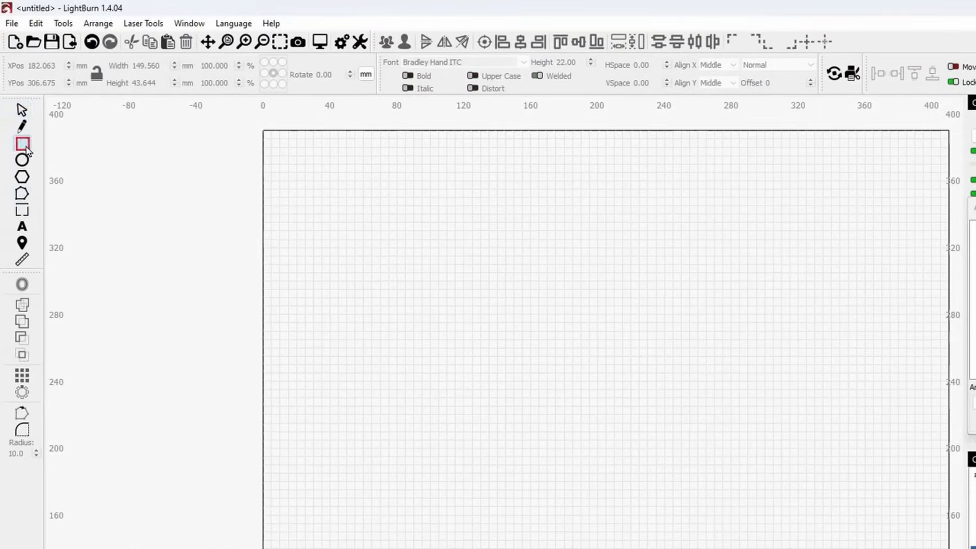
scroll(377, 386, "down", 2)
left_click_drag(328, 313, 706, 519)
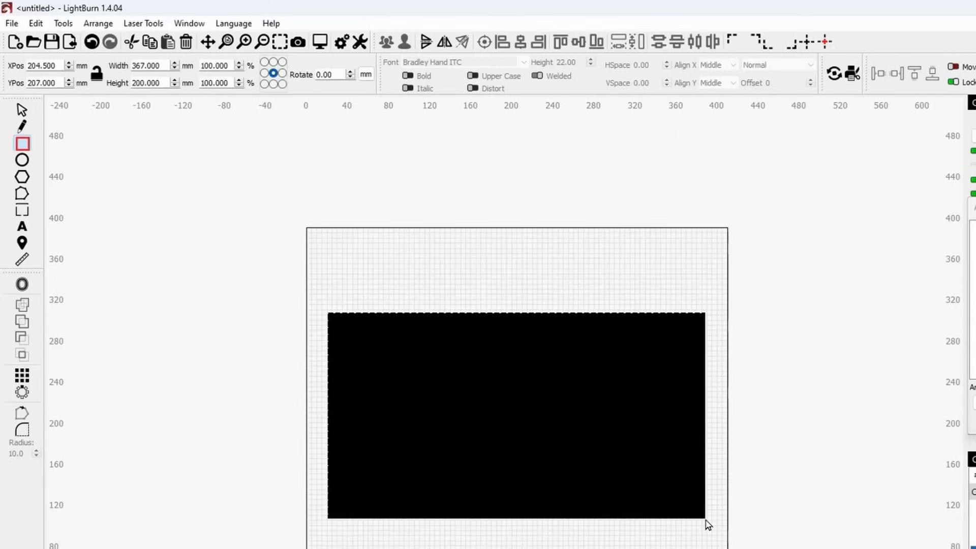
left_click(22, 110)
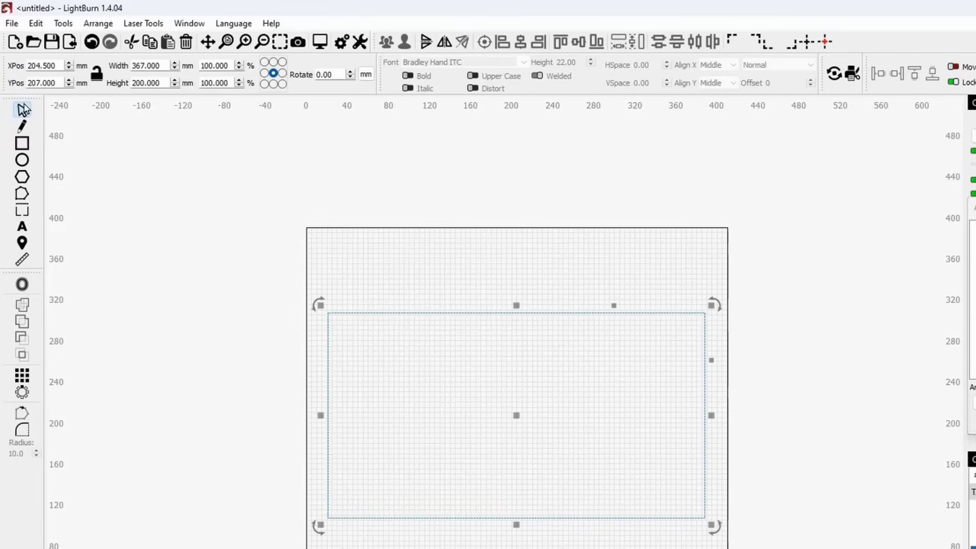
left_click(22, 227)
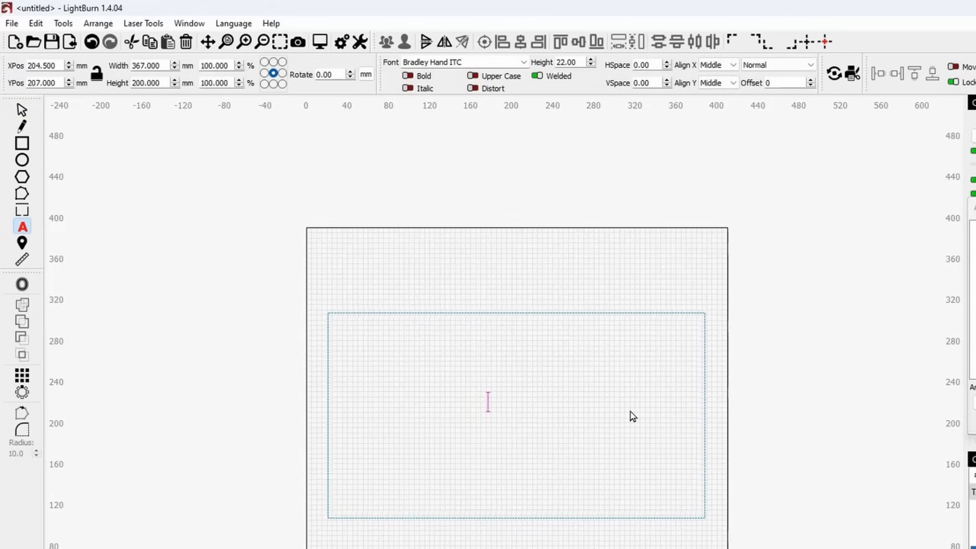
type("mide")
key("BackSpace")
key("BackSpace")
key("BackSpace")
key("BackSpace")
left_click(21, 110)
left_click(303, 380)
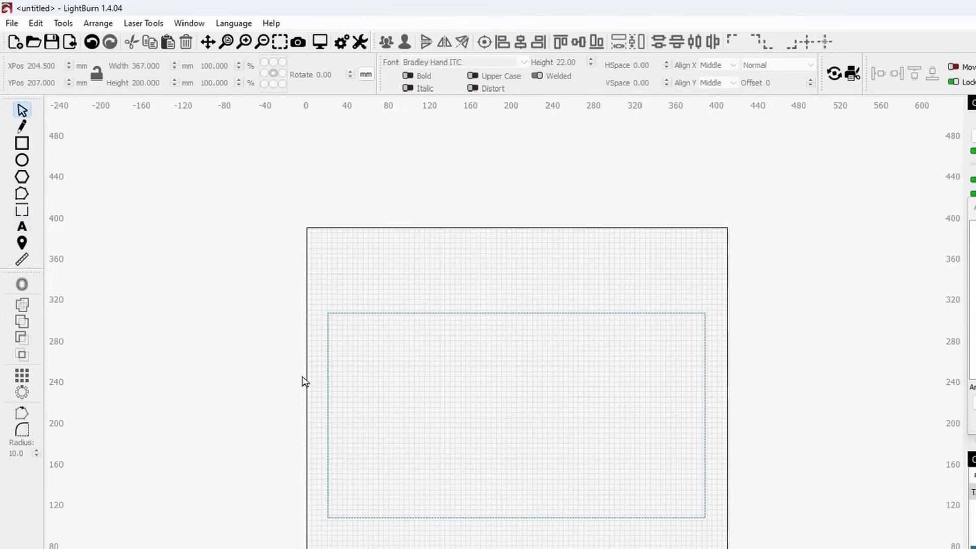
- Add a two-line text inside the rectangle with "Middle align" on both lines
left_click(22, 226)
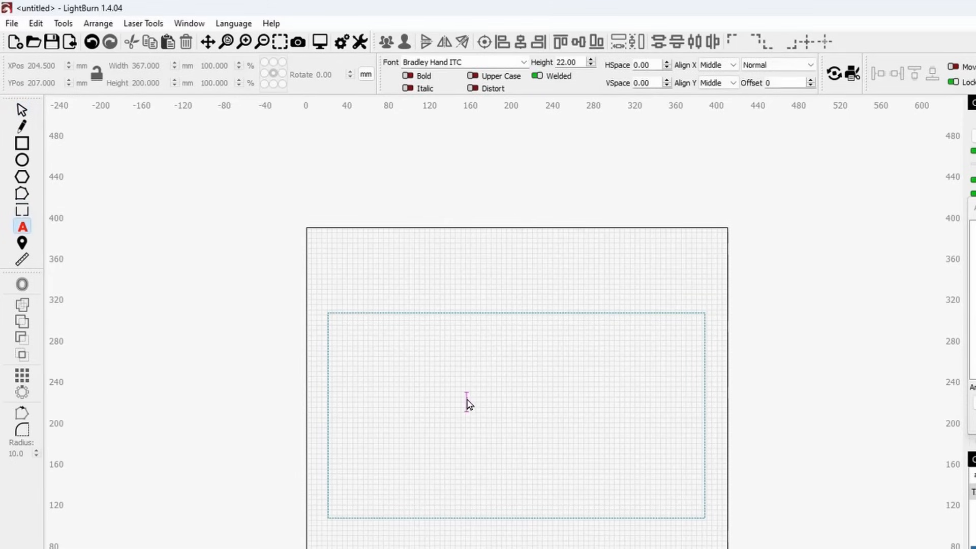
type("Mid")
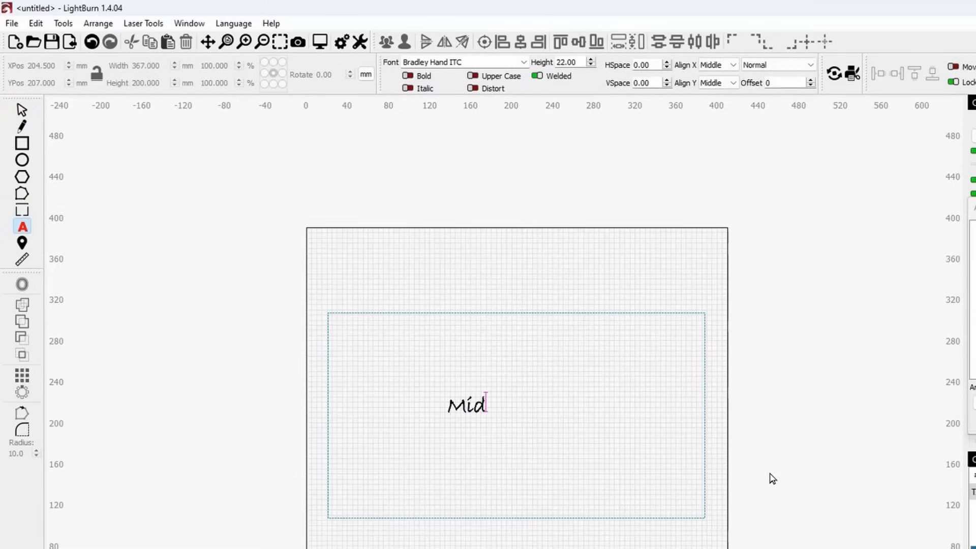
type("de=")
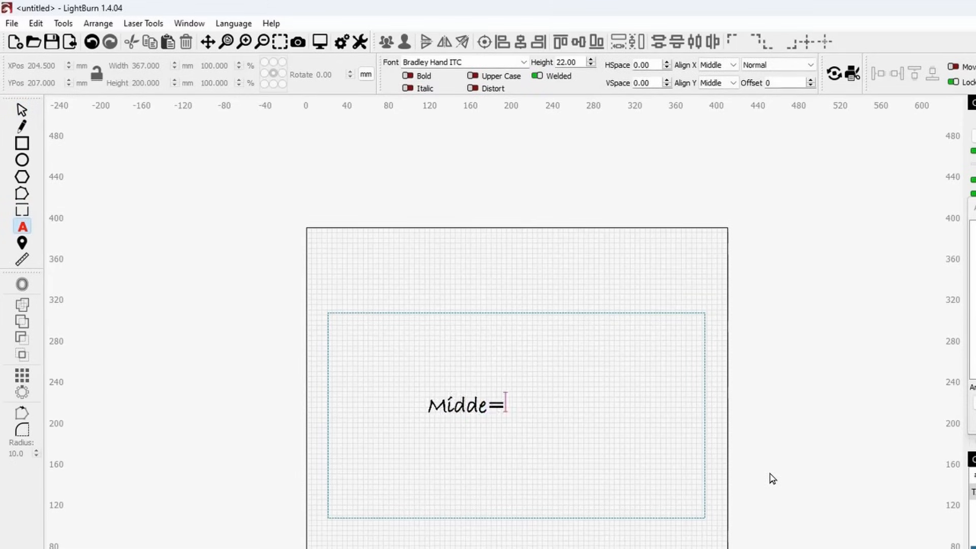
key("BackSpace")
key("BackSpace")
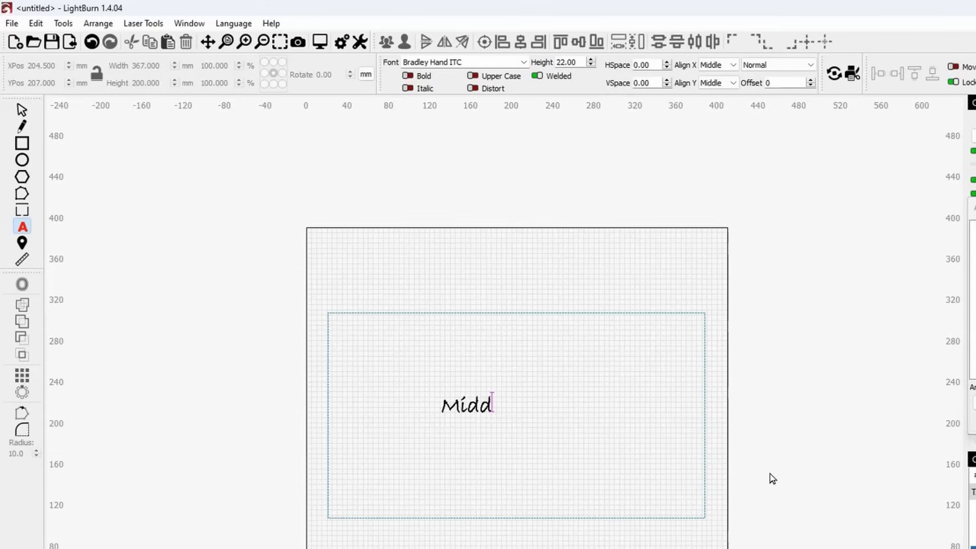
type("le")
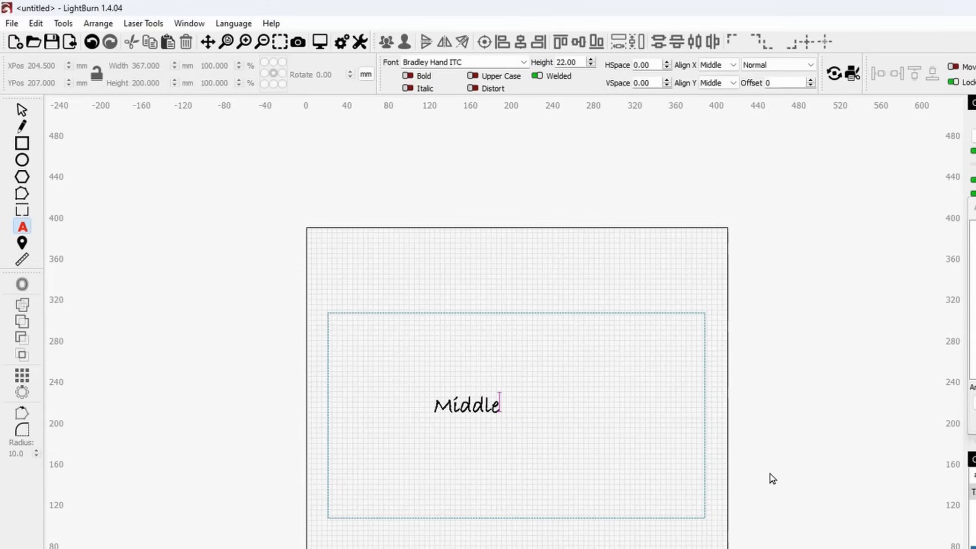
type(" ali")
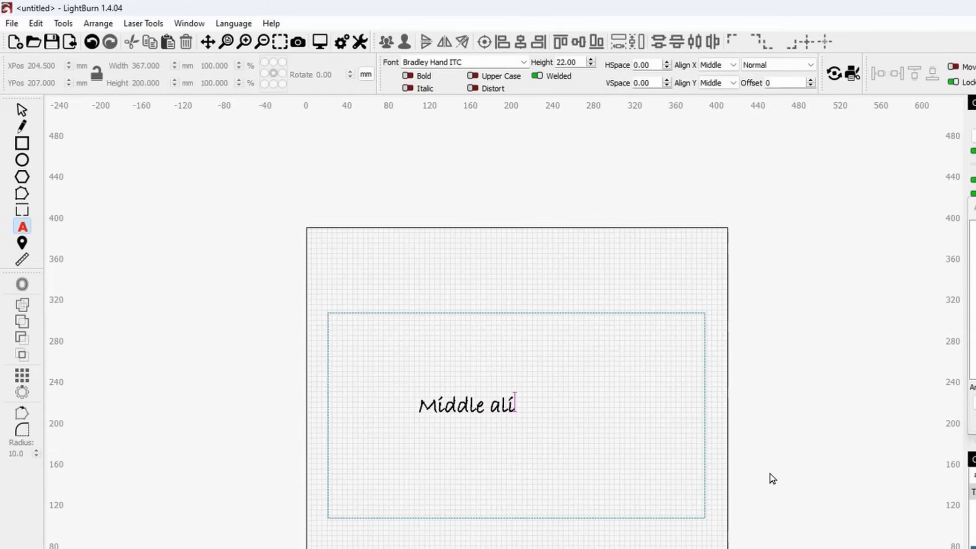
type("gn")
key("Return")
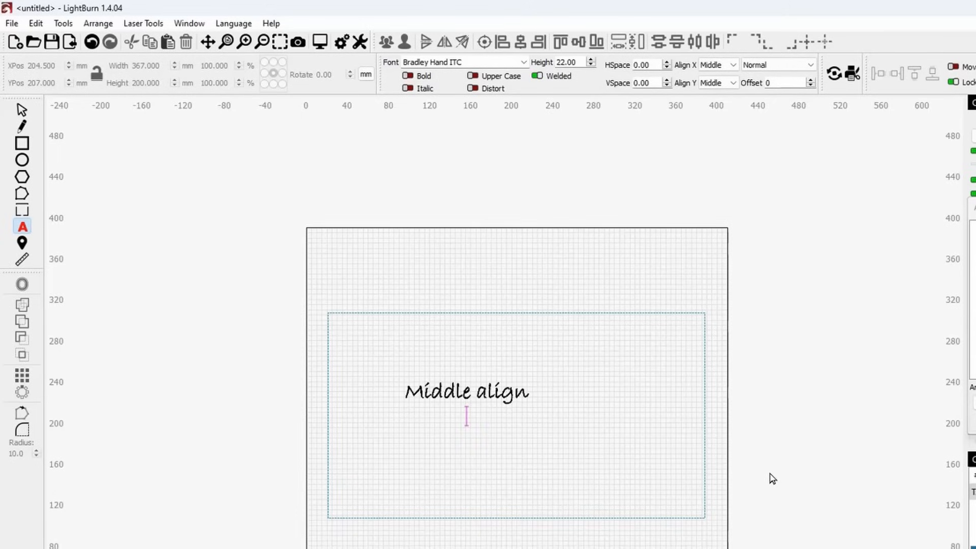
type("Middle align")
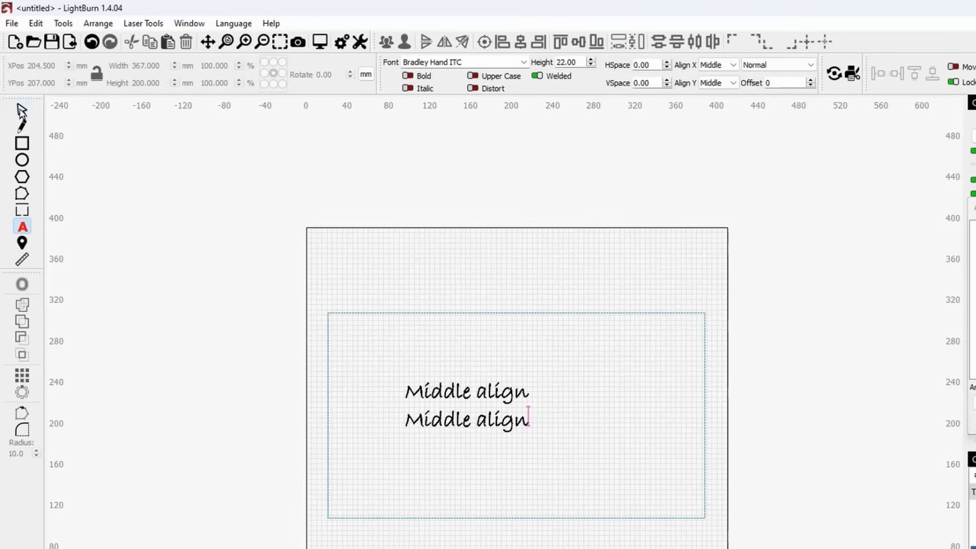
left_click(21, 110)
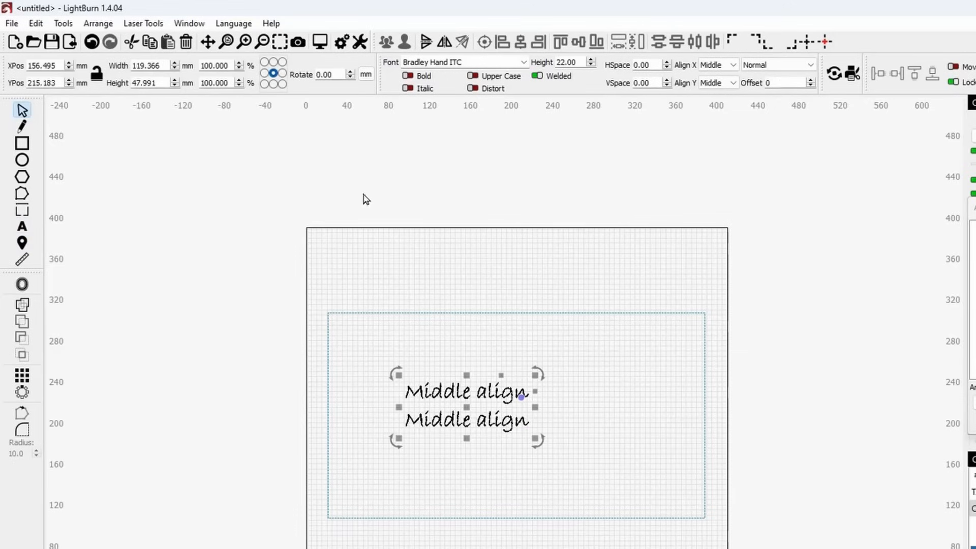
- Change the "Middle align" text's font to Arial Black and center the text within the rectangle
left_click(523, 62)
left_click(437, 87)
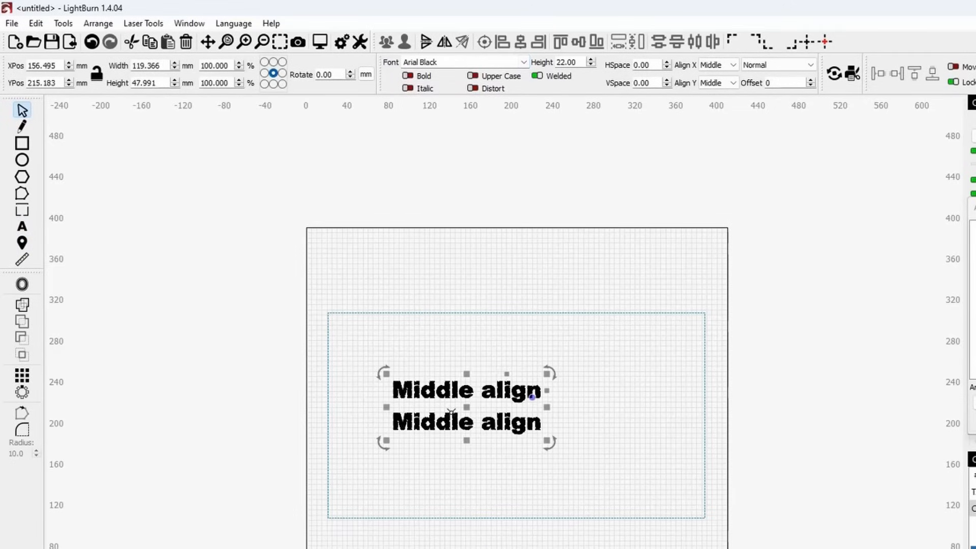
left_click_drag(606, 345, 542, 286)
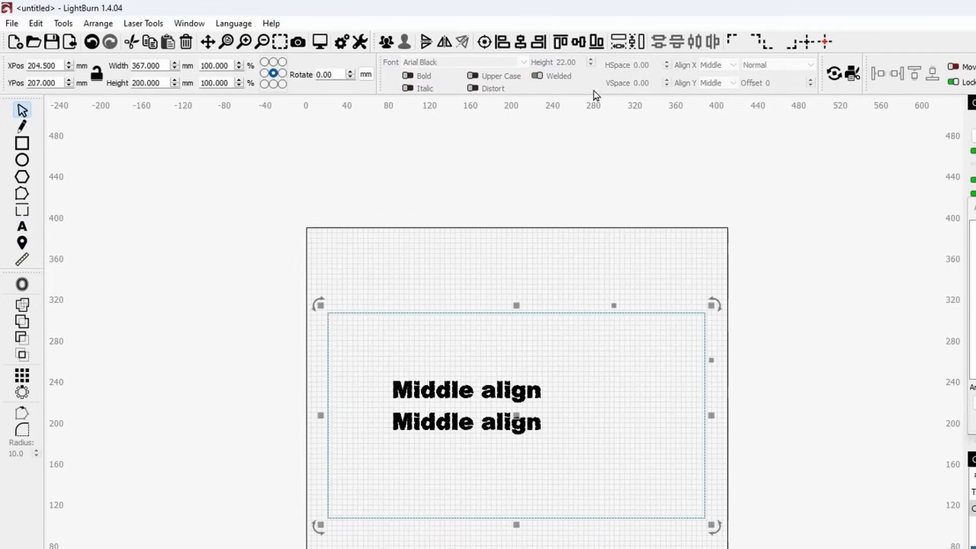
left_click(484, 41)
left_click(532, 196)
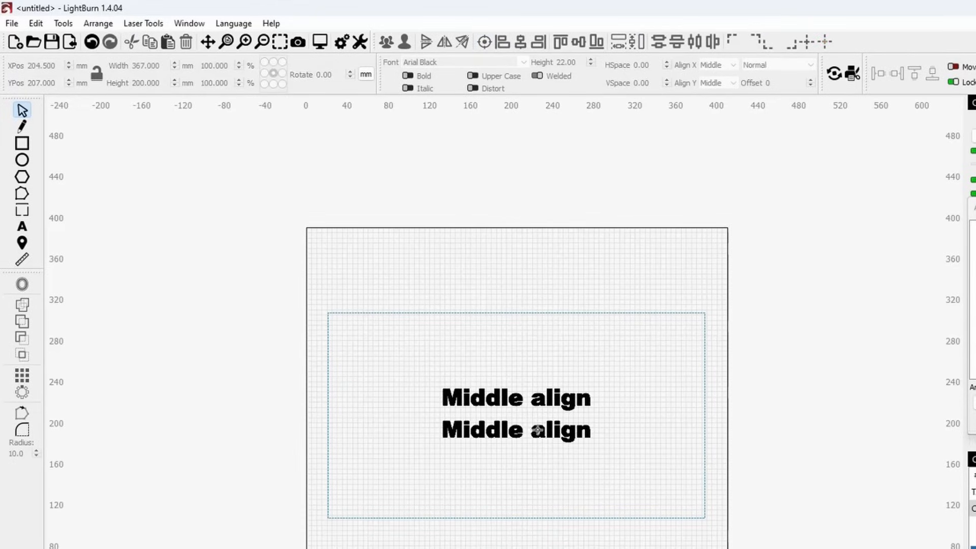
- Scale the "Middle align" text down to about 97 mm wide around its center and deselect it
left_click(537, 431)
left_click_drag(593, 450, 570, 428)
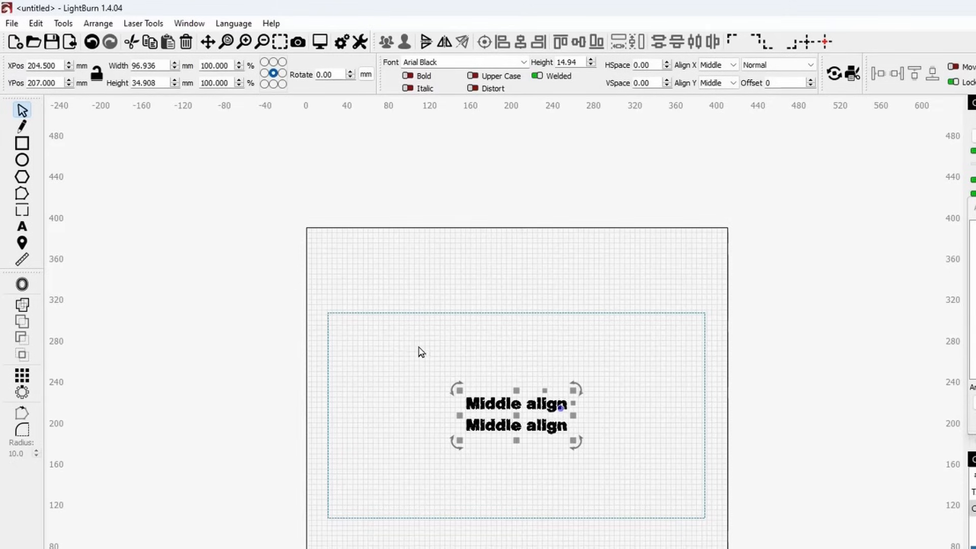
left_click(97, 239)
- Add a left-aligned two-line text "Left Align" / "Middle Align" in the upper-left corner of the rectangle
left_click(23, 227)
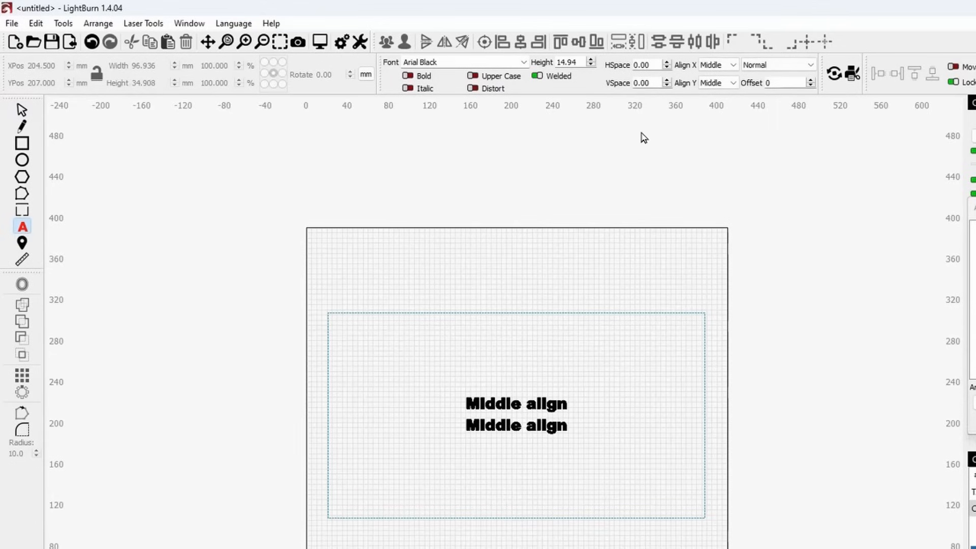
left_click(711, 67)
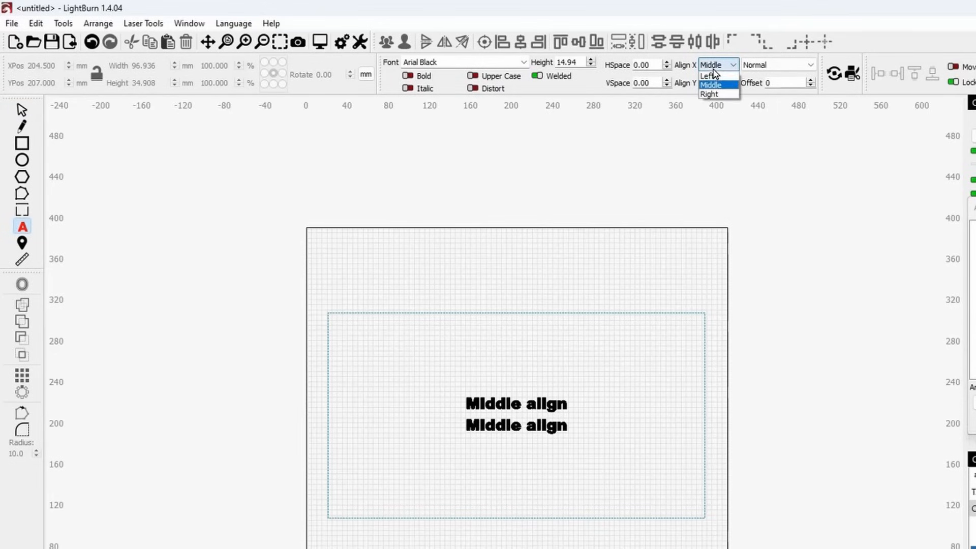
left_click(717, 77)
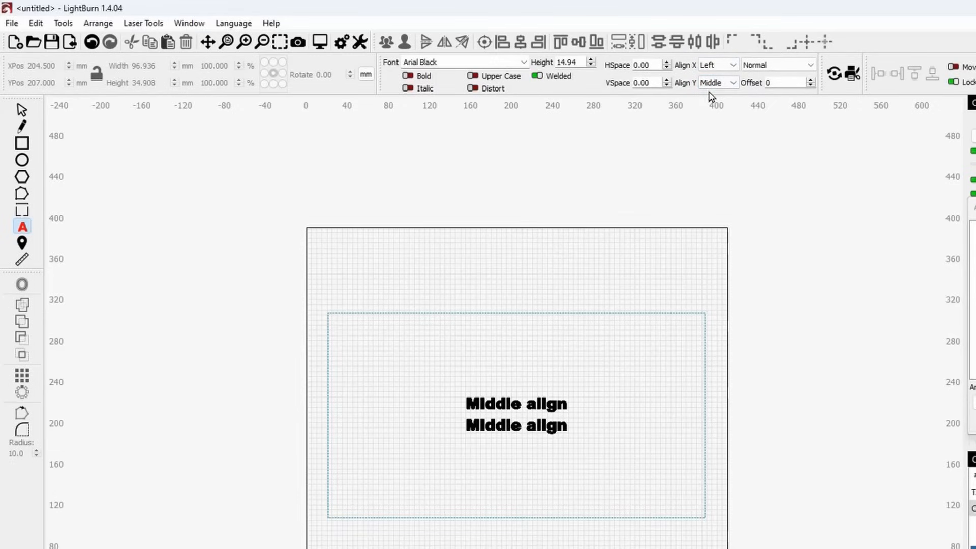
left_click(338, 332)
type("Left Align")
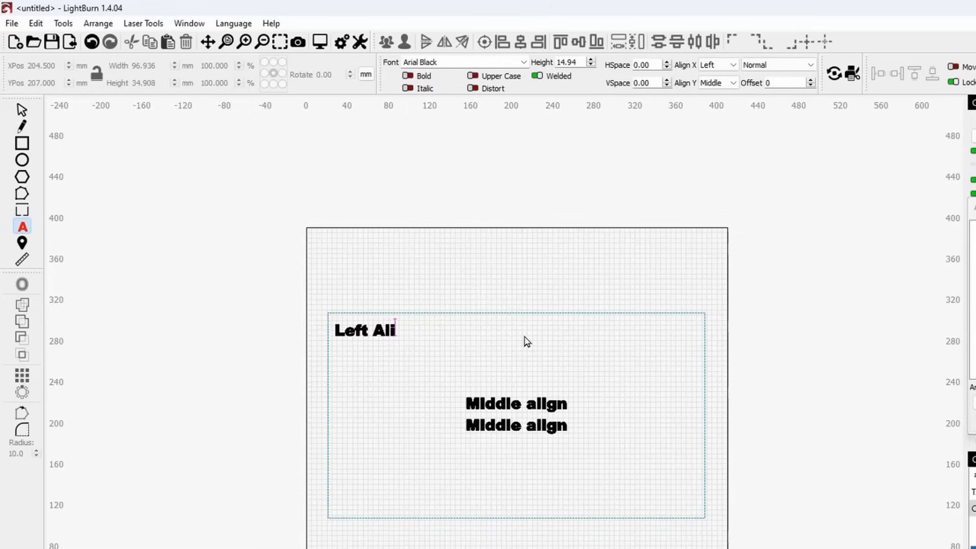
key("Return")
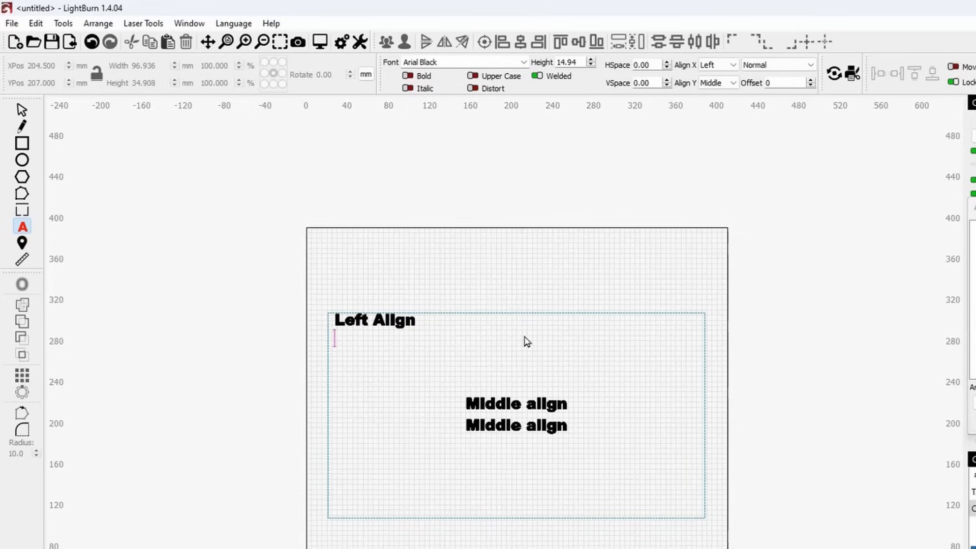
type("Middle")
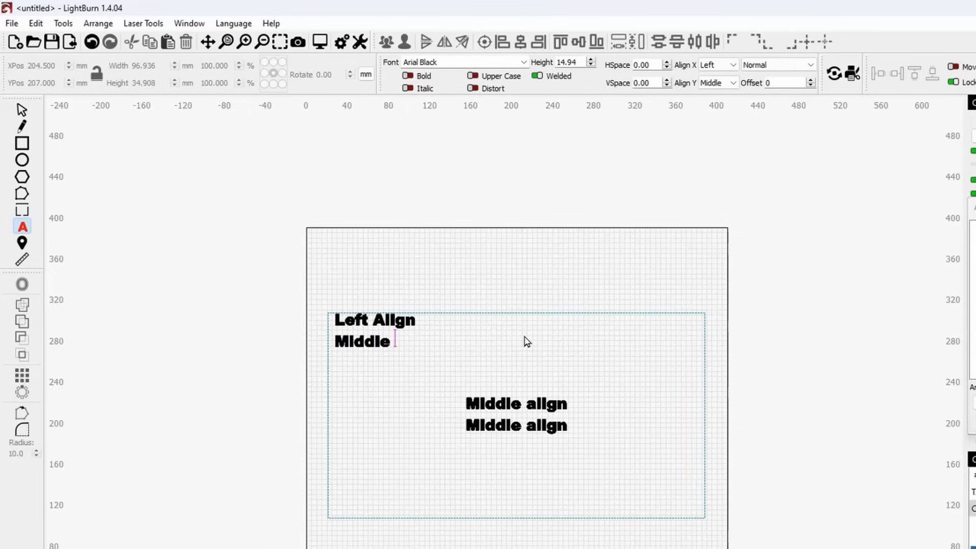
type(" Align")
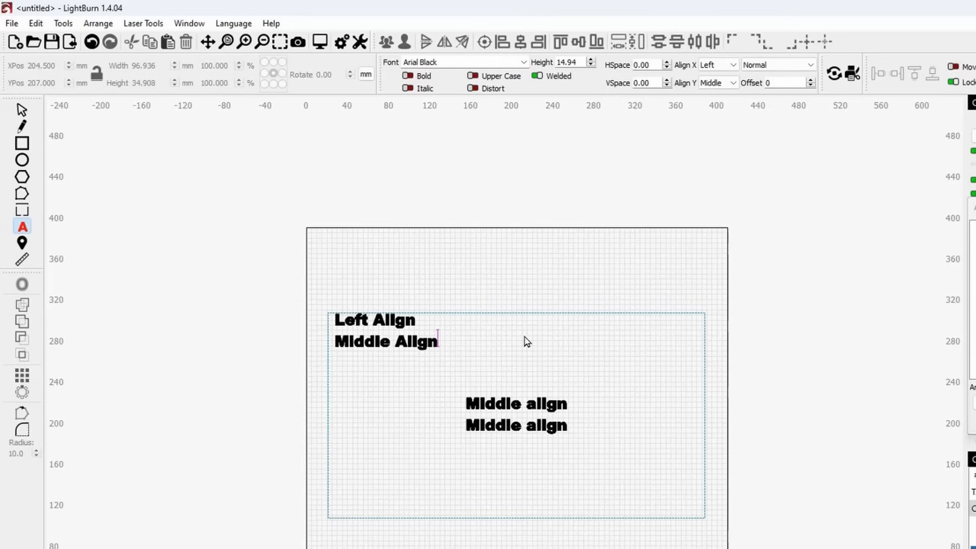
left_click(25, 111)
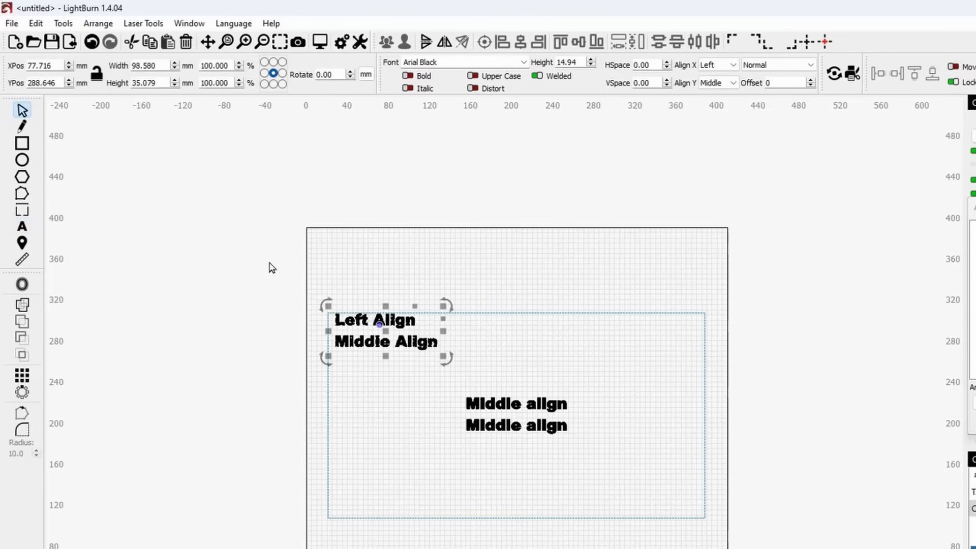
- Move the left-aligned text down slightly to about X 76, Y 281 mm so it sits inside the rectangle
scroll(422, 347, "up", 3)
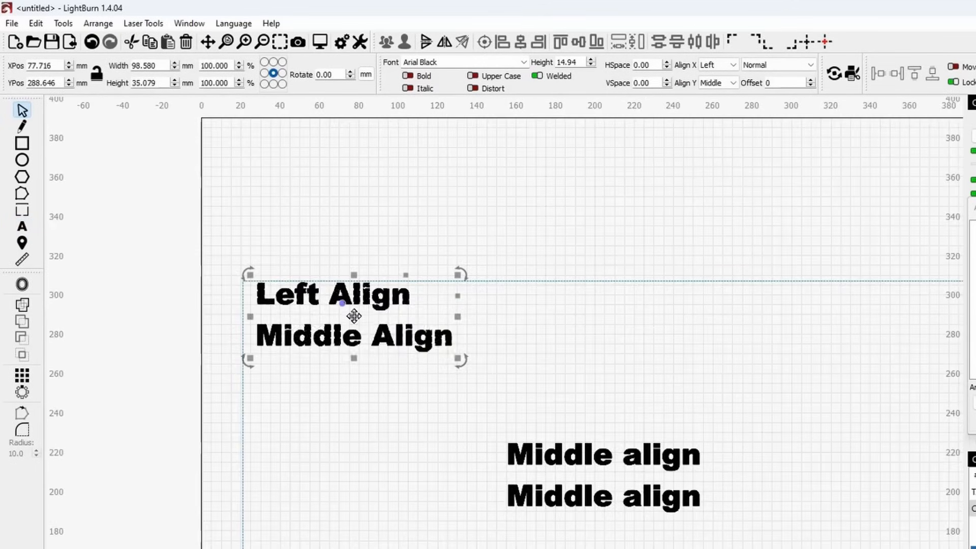
left_click_drag(354, 317, 353, 329)
scroll(352, 328, "down", 5)
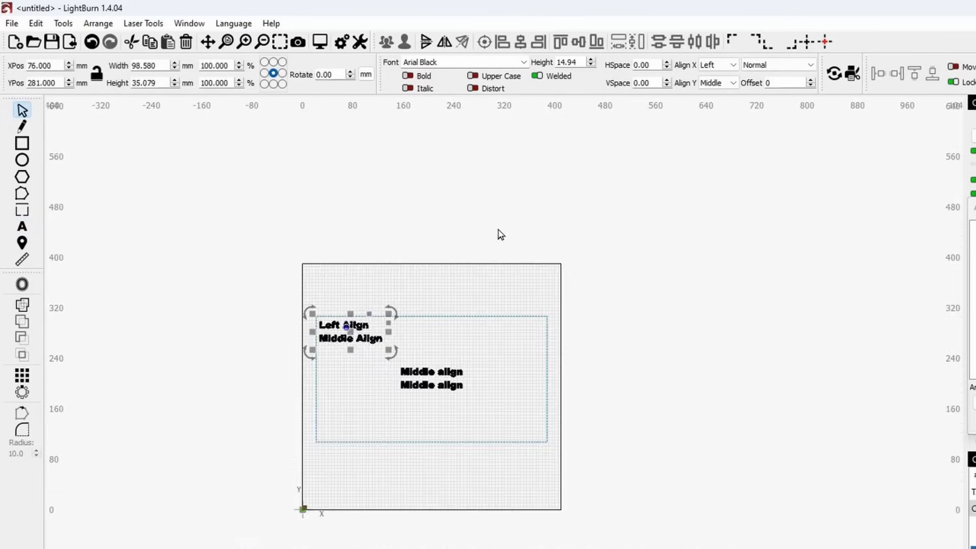
- Set the horizontal text alignment to Right, undo the resulting shift of the left-aligned text and deselect it
left_click(22, 228)
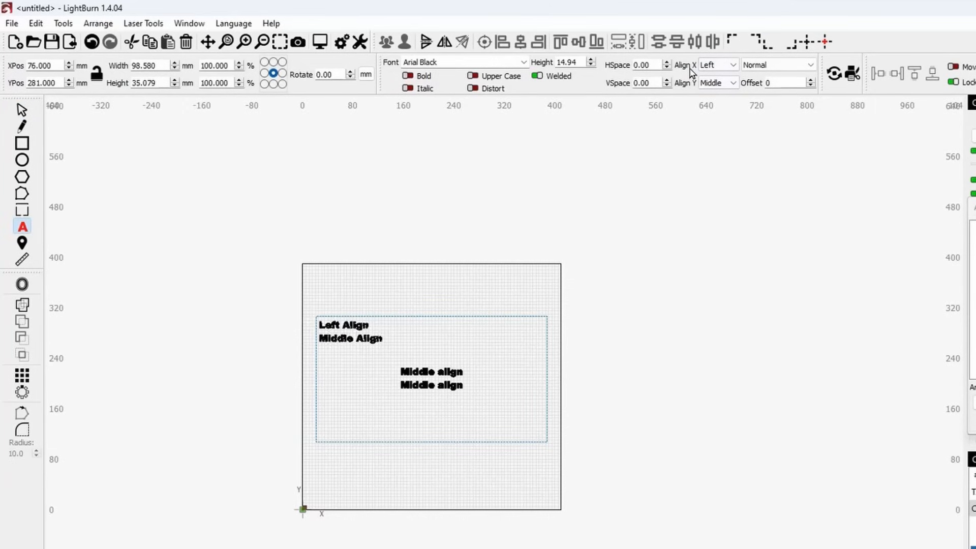
left_click(730, 65)
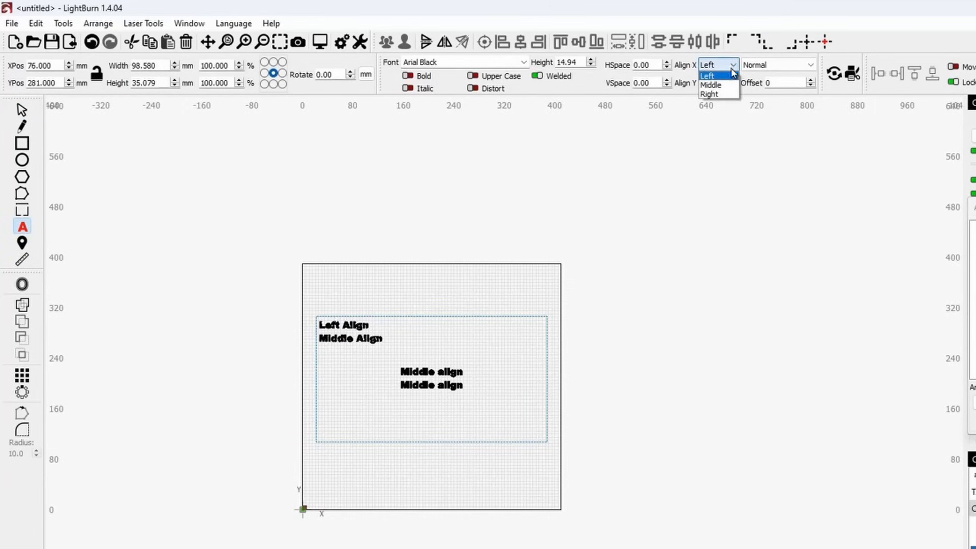
left_click(726, 94)
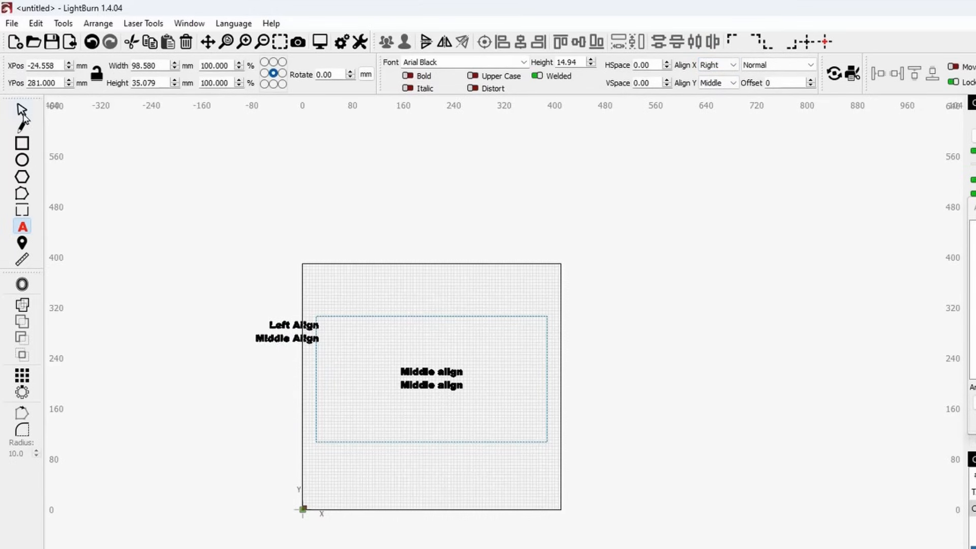
left_click(91, 41)
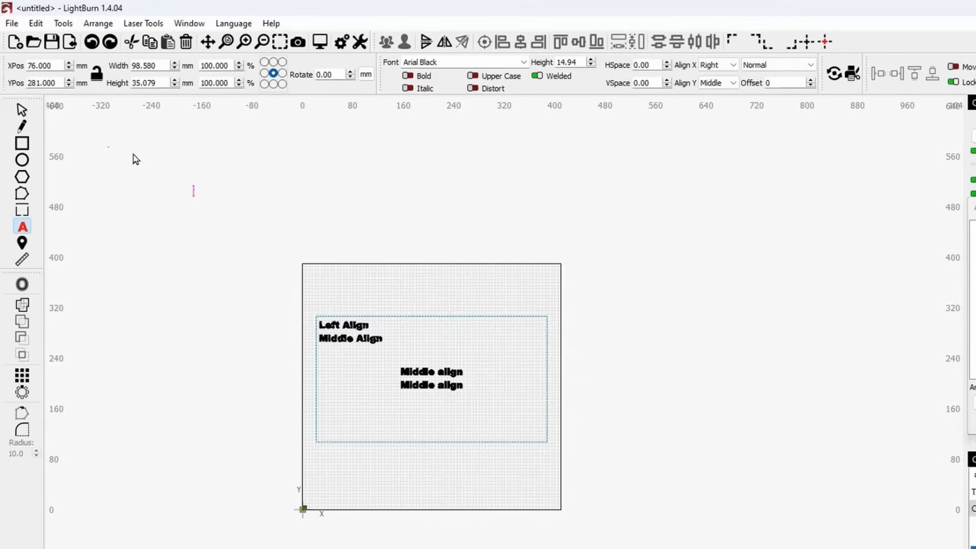
left_click(18, 112)
left_click(126, 179)
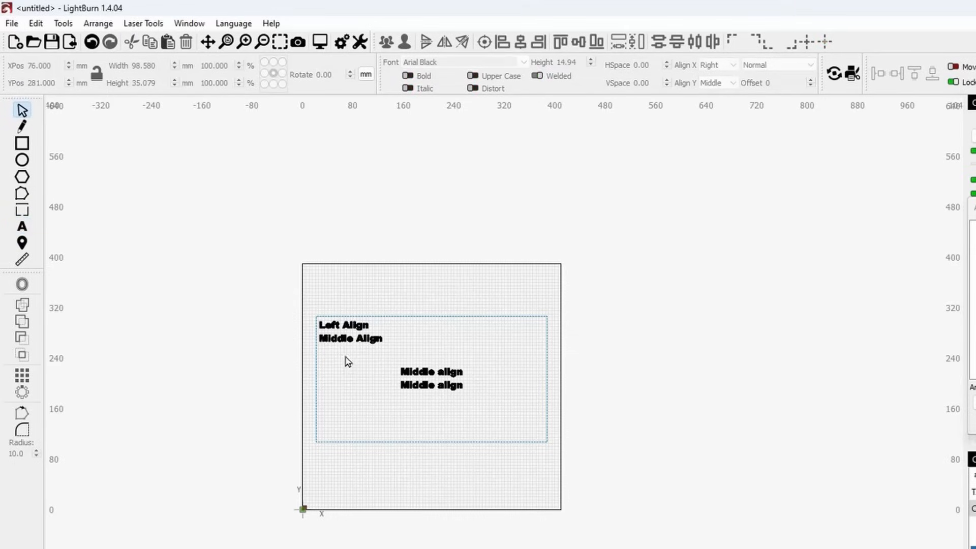
- Add a right-aligned two-line text "Right Align" / "Middle Align" in the upper-right area of the rectangle
left_click(23, 229)
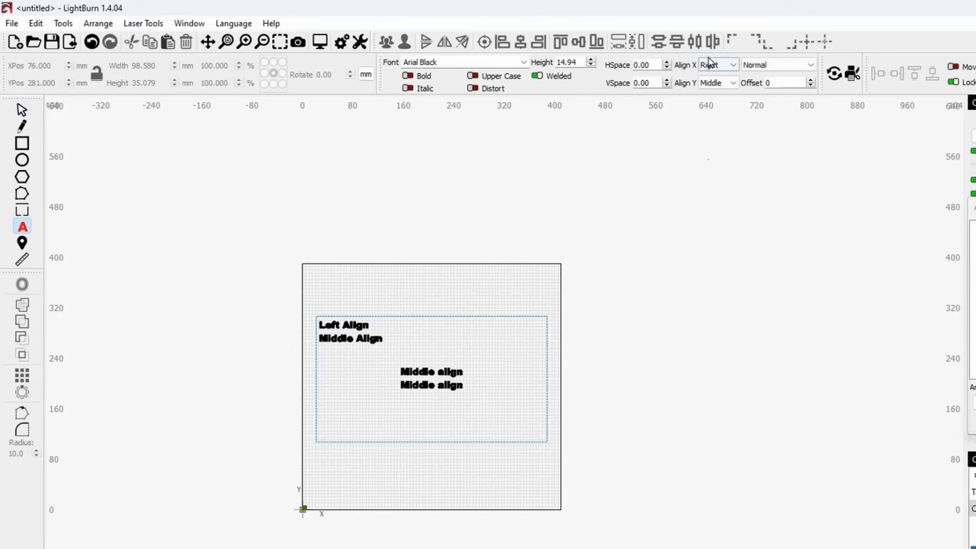
scroll(480, 307, "up", 2)
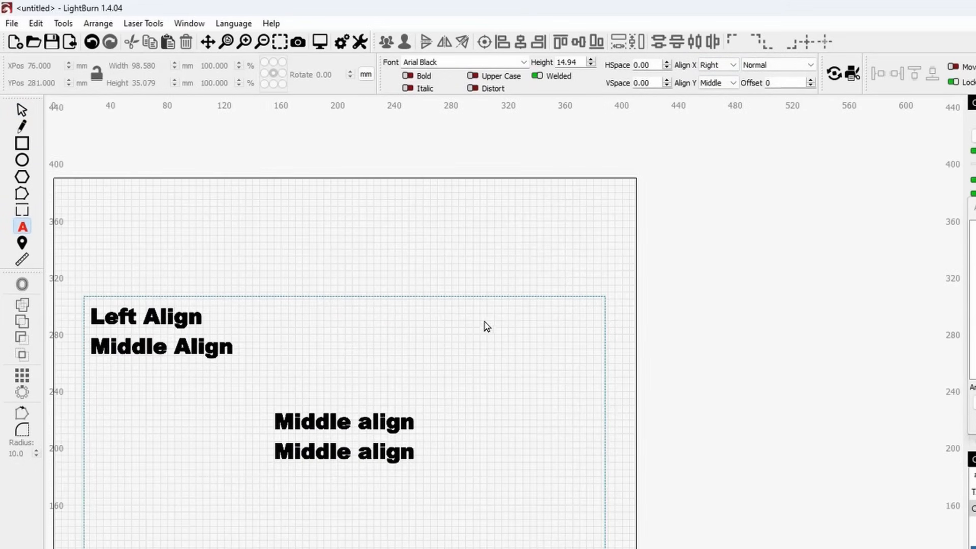
left_click(488, 321)
type("Right Align")
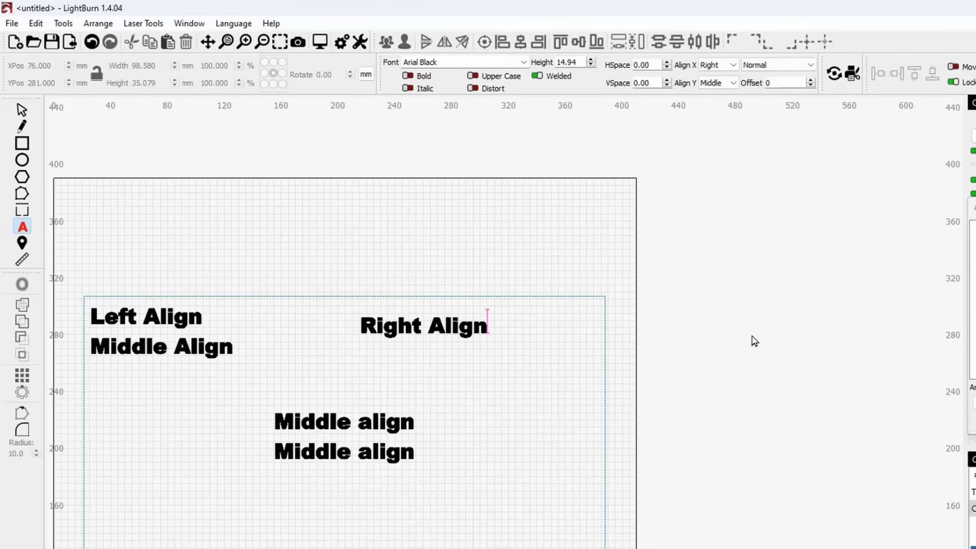
key("Return")
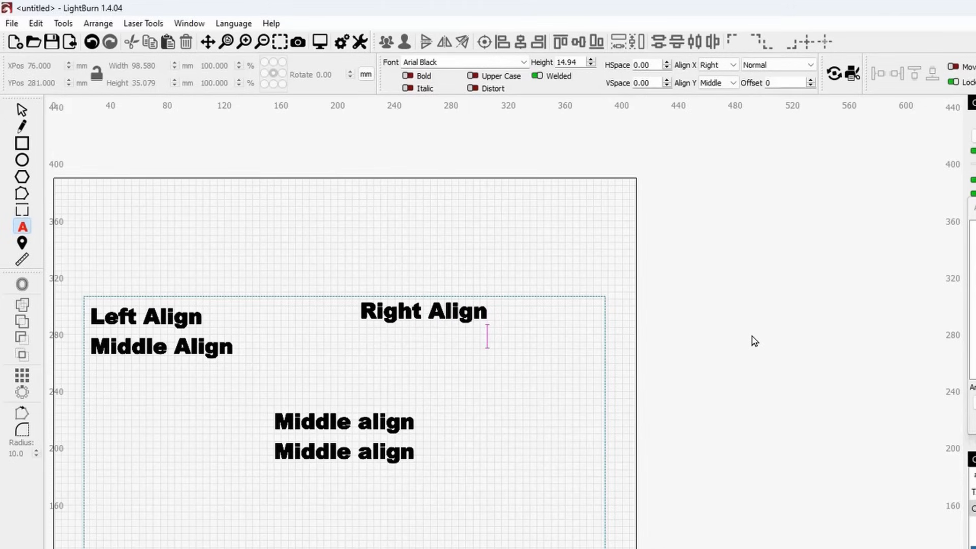
type("Midd")
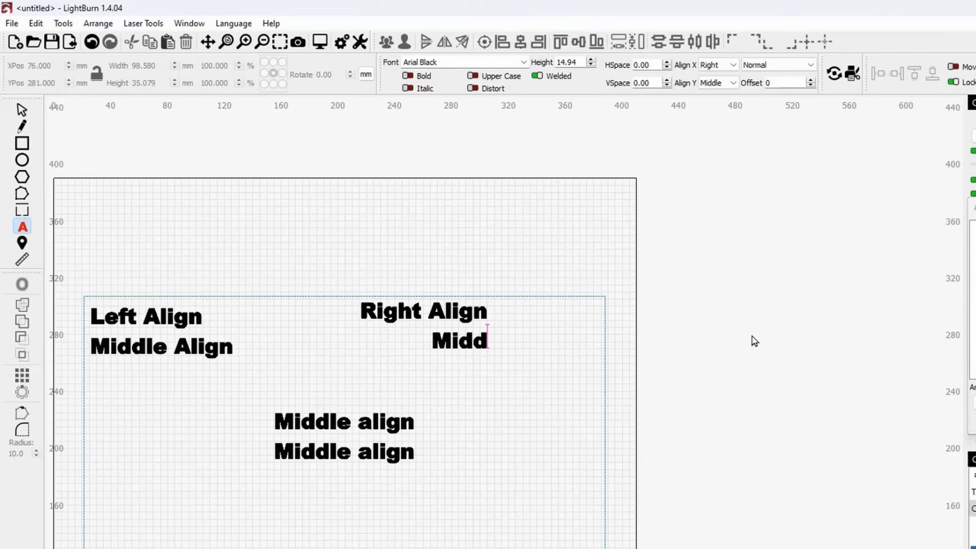
type("le Align")
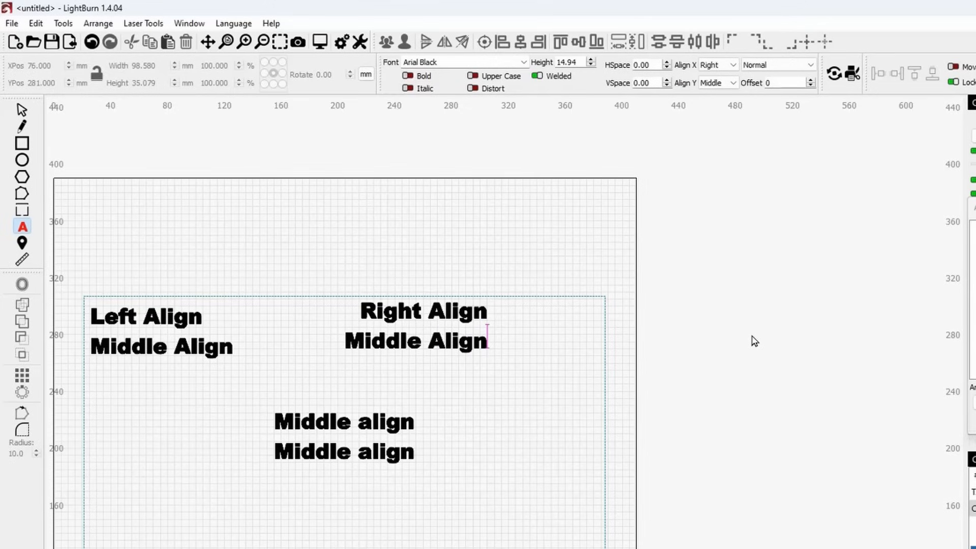
- Move the right-aligned text to about X 334, Y 281 mm in the rectangle's upper-right corner and deselect it
left_click(22, 110)
left_click_drag(412, 329, 533, 347)
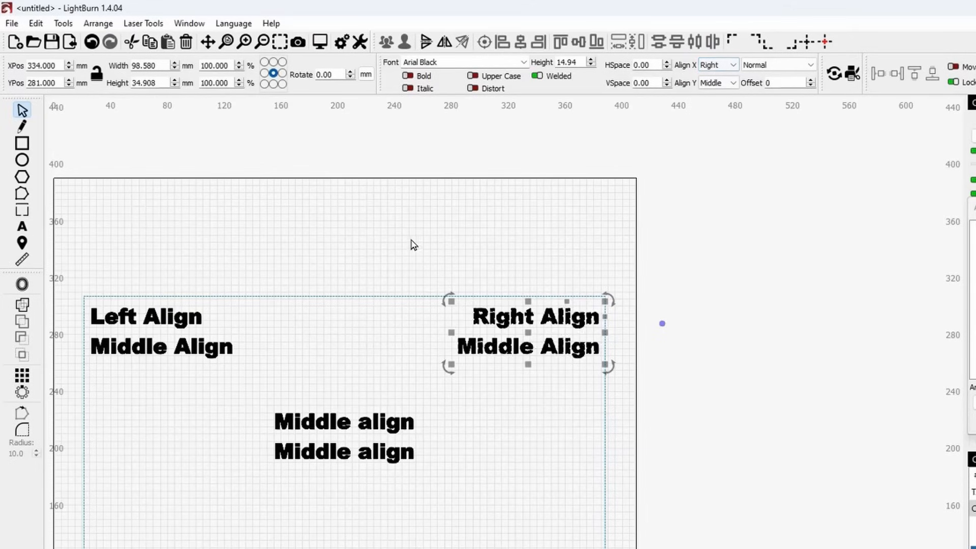
left_click_drag(419, 273, 444, 248)
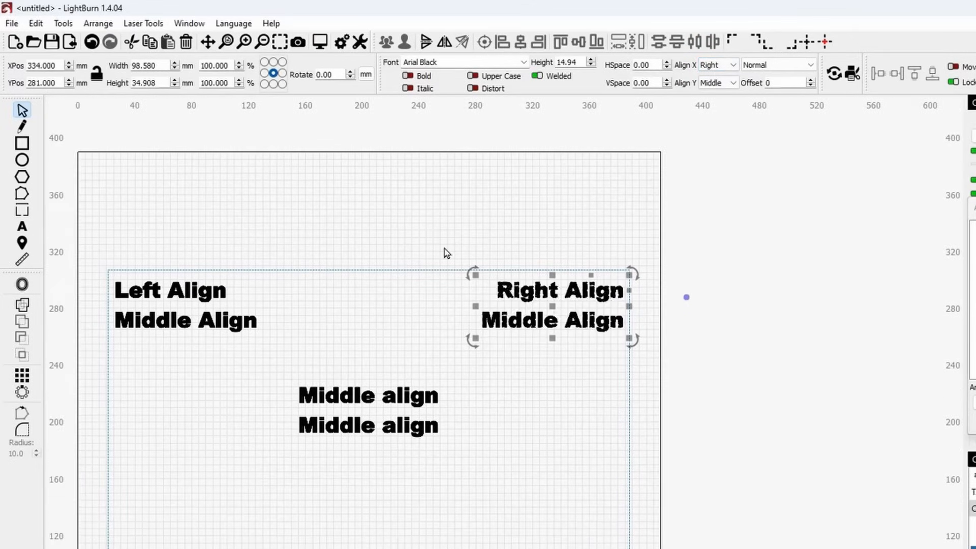
left_click(350, 320)
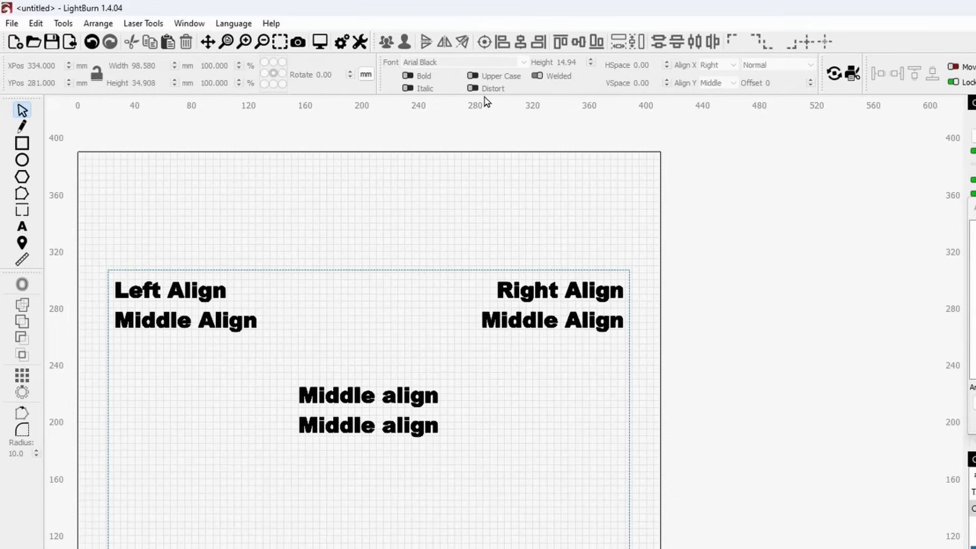
scroll(319, 380, "down", 1)
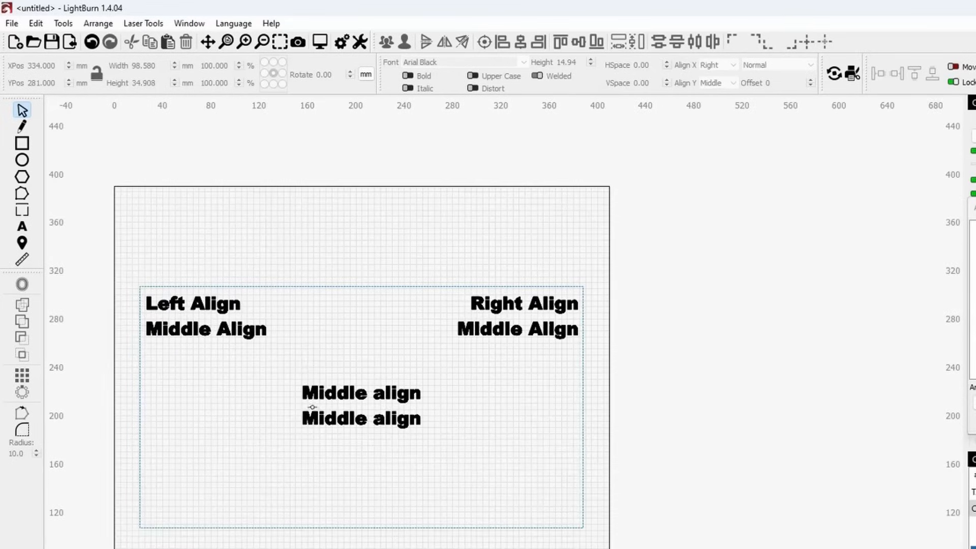
left_click_drag(312, 407, 362, 403)
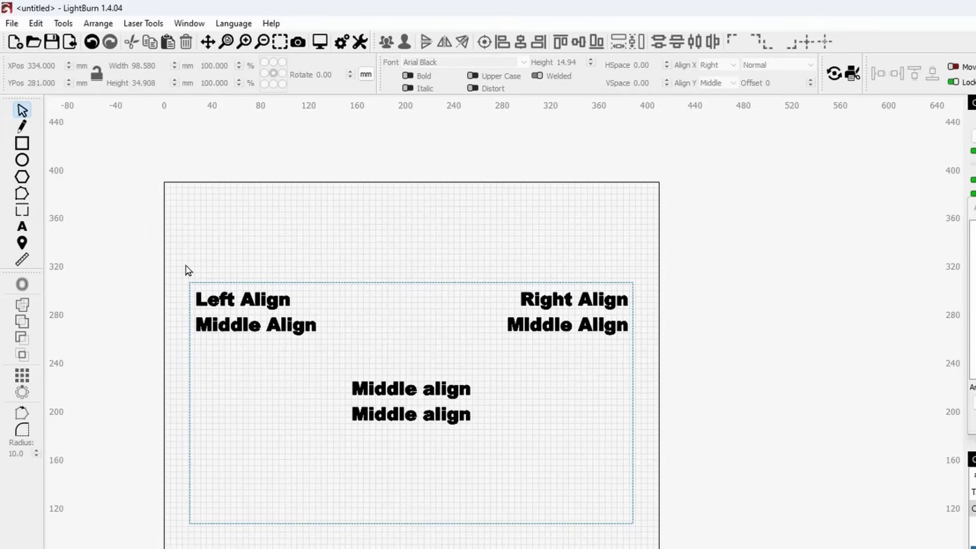
- Delete the left-aligned, right-aligned and middle-aligned texts, keeping only the rectangle
left_click(238, 314)
key("Delete")
left_click(574, 305)
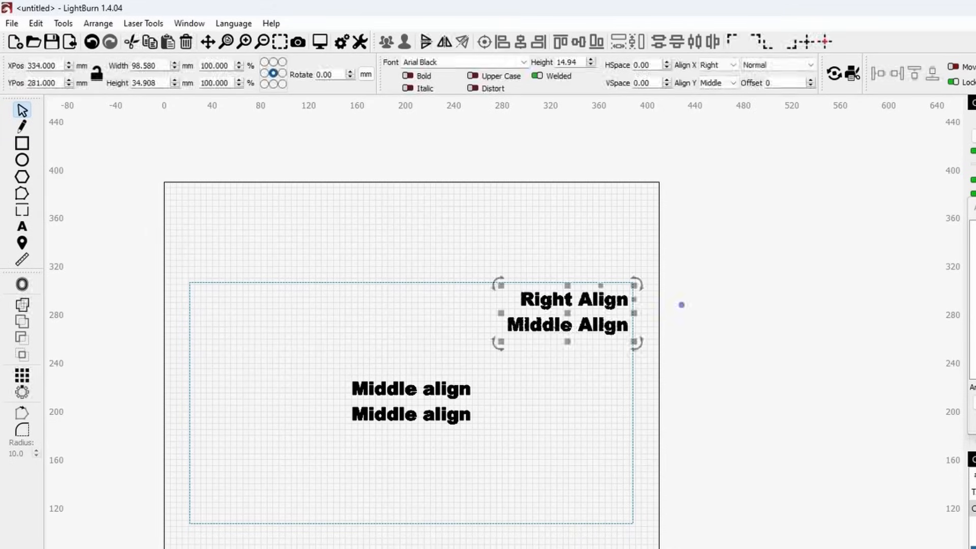
key("Delete")
left_click(416, 421)
key("Delete")
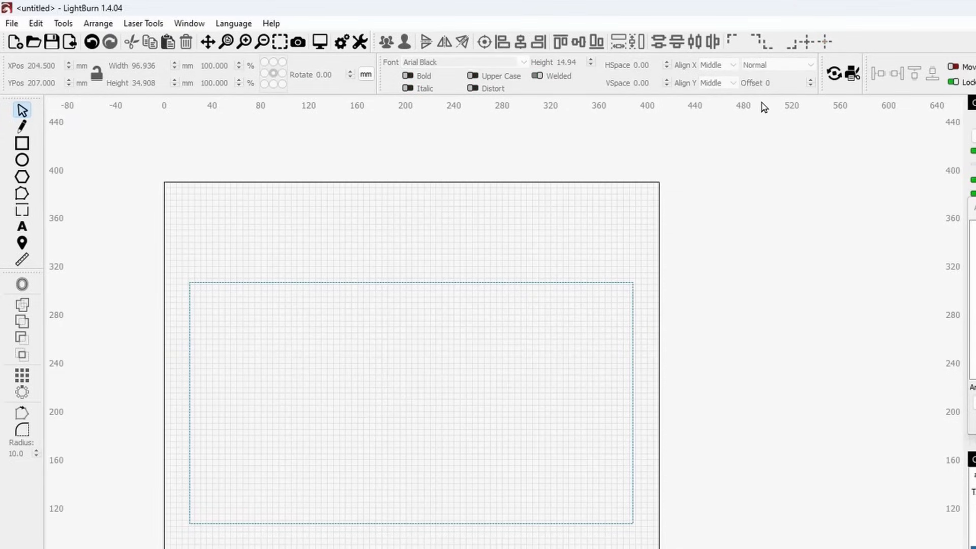
- Add a middle-aligned text "1.) rule no 1" near the upper-left corner of the rectangle
left_click(25, 227)
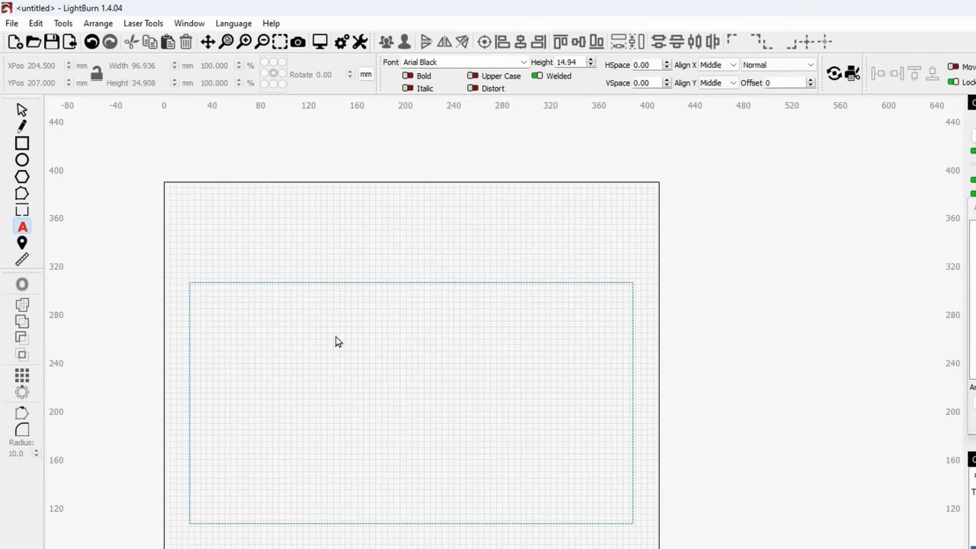
left_click(274, 330)
scroll(274, 343, "up", 3)
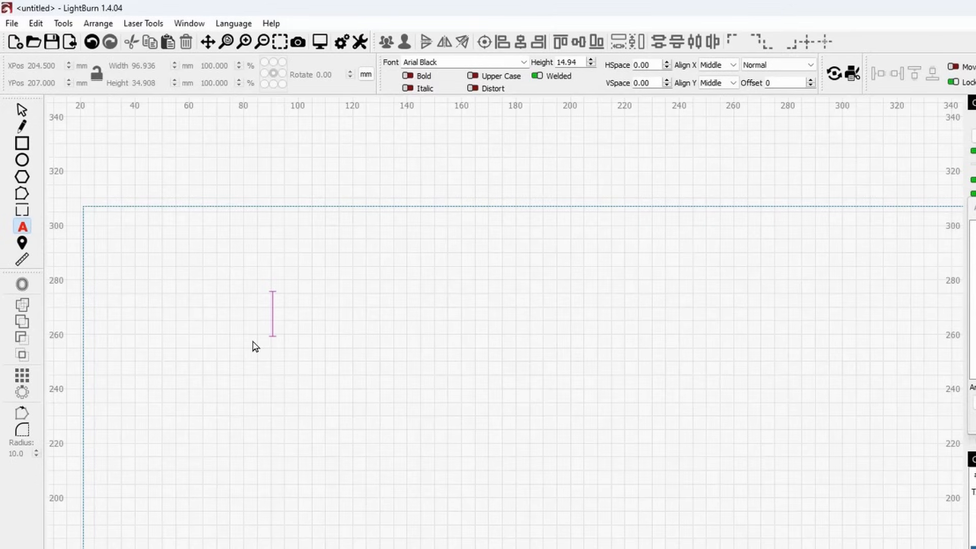
type("1.")
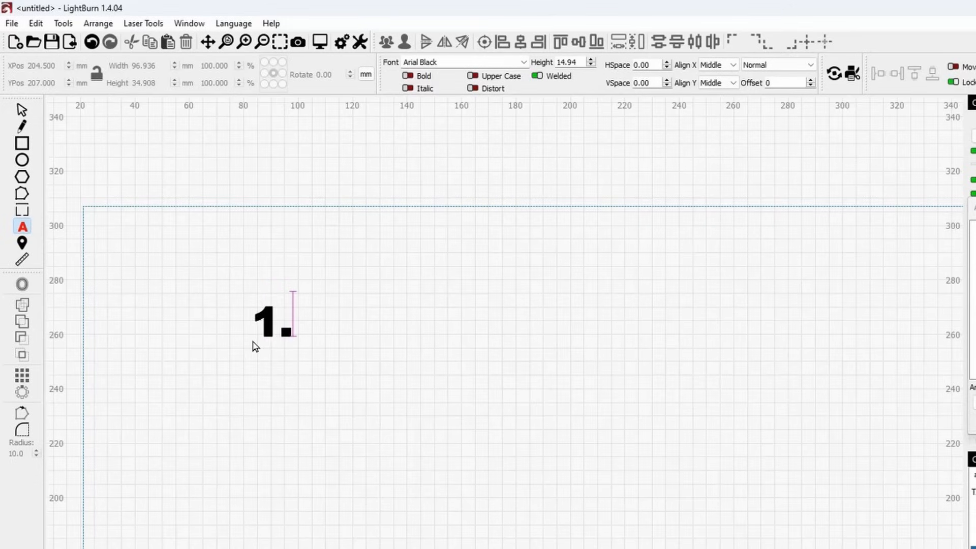
type(") ")
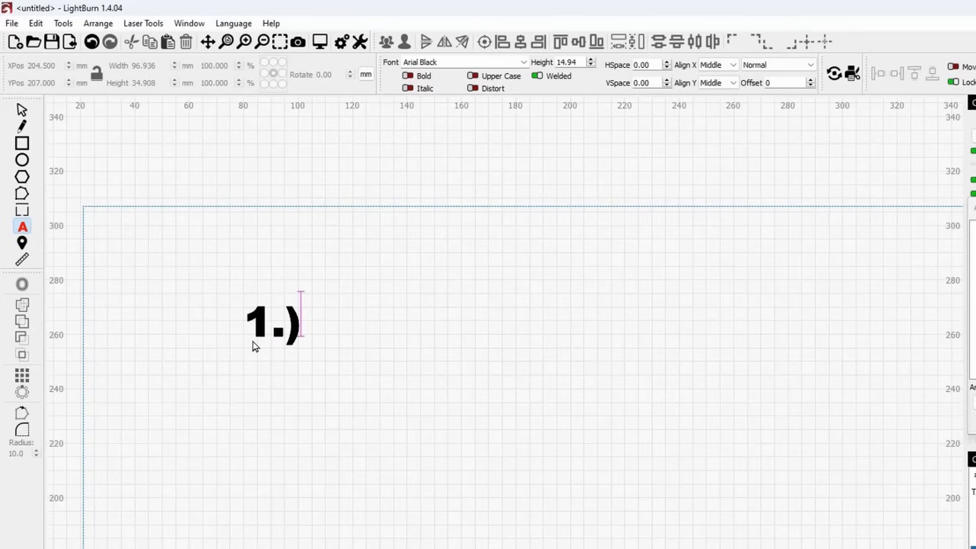
type("rule ")
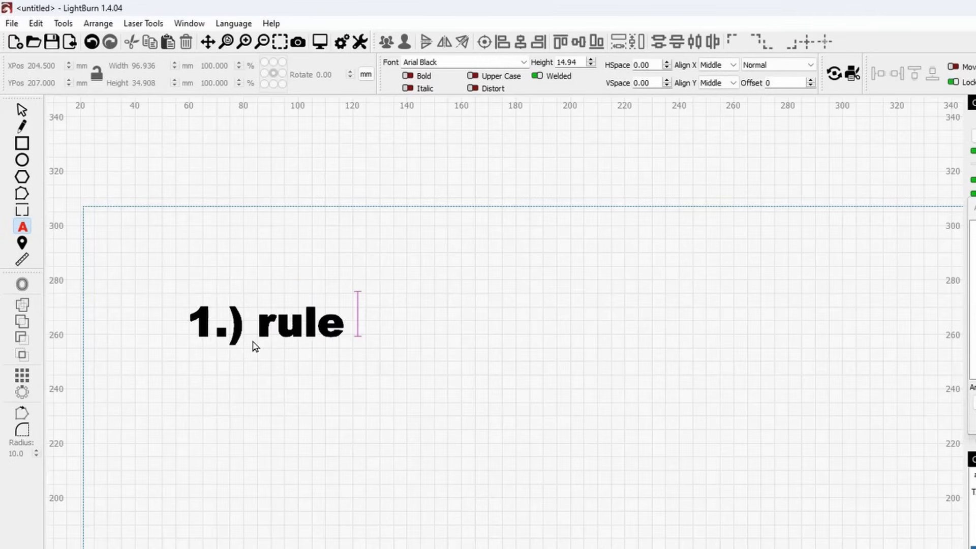
type("no 1")
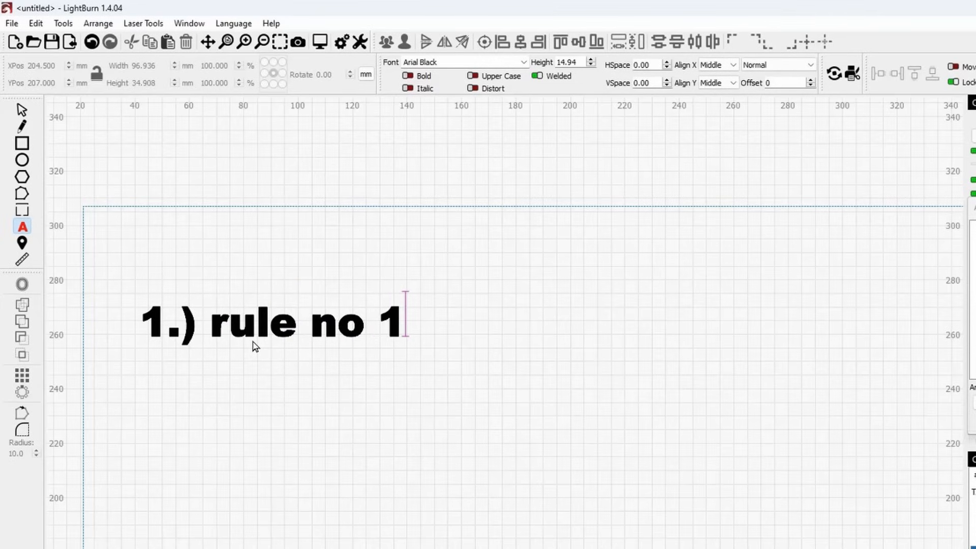
left_click(22, 110)
left_click(138, 249)
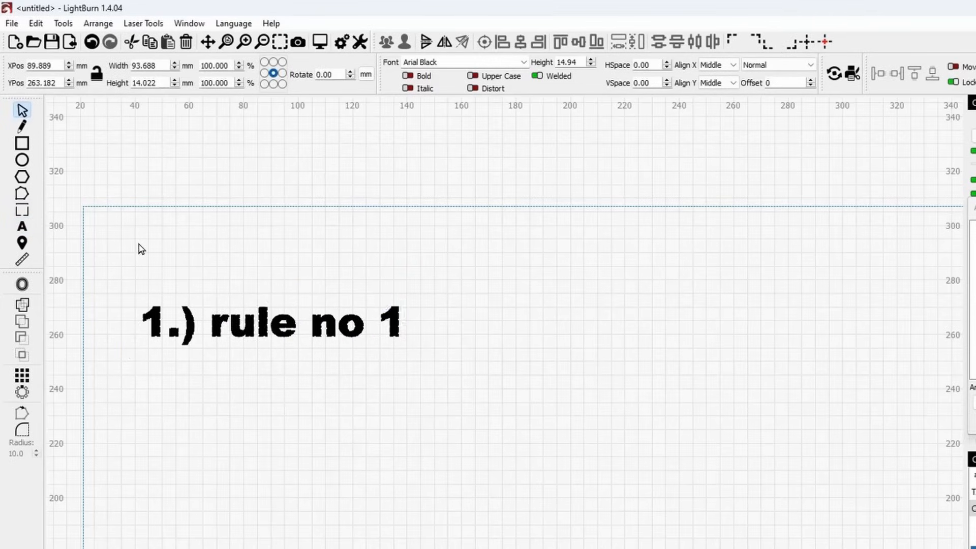
- Add a middle-aligned text "2.) rule no 2" as a separate object below "1.) rule no 1"
left_click(22, 229)
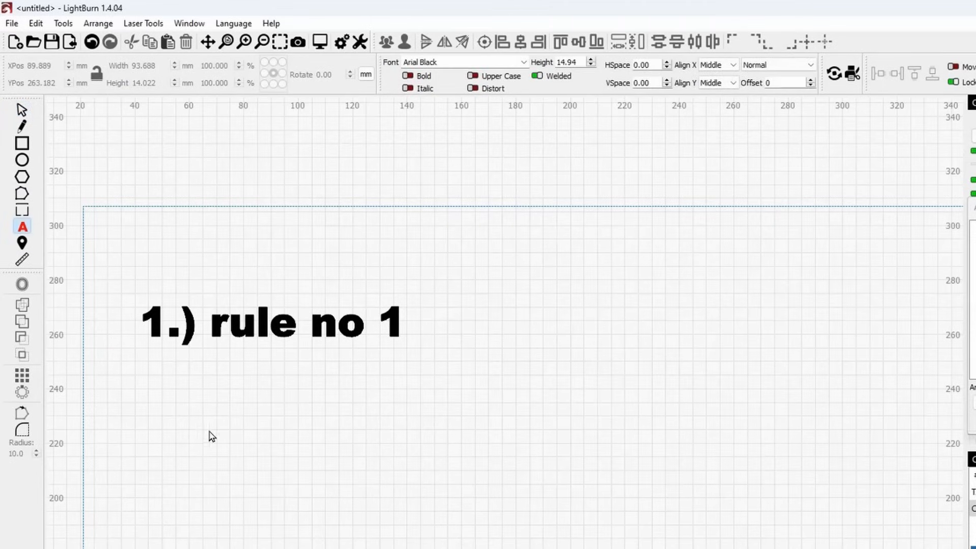
left_click(166, 397)
type("2.)")
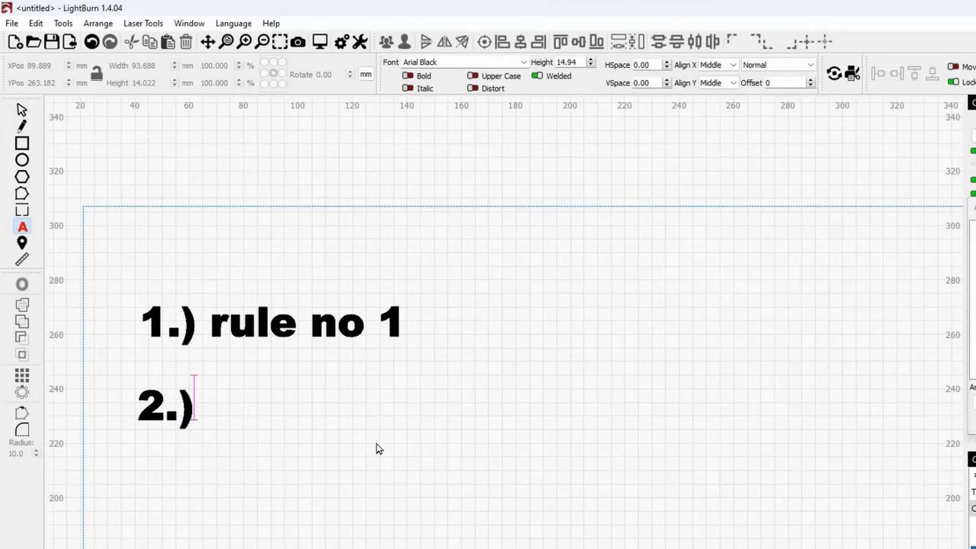
type(" rule n")
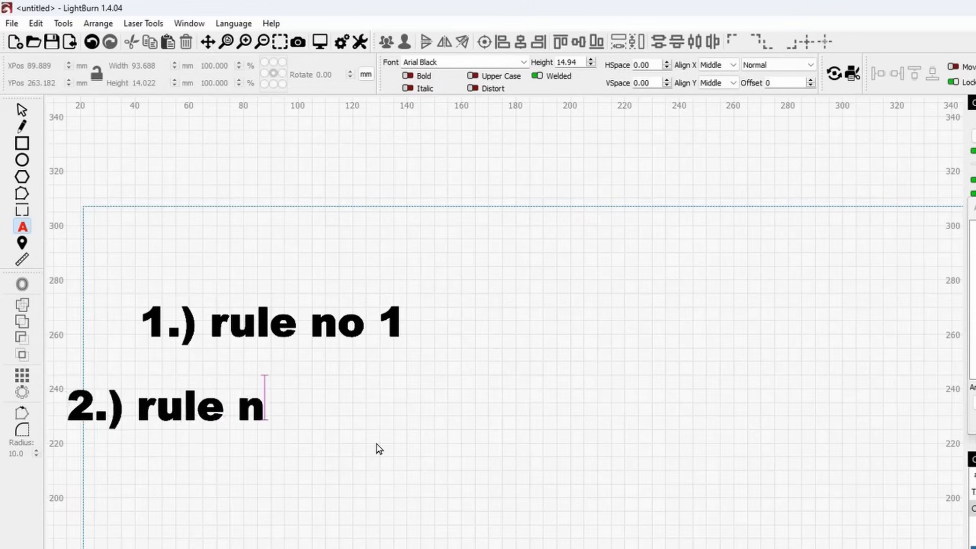
type("o 2")
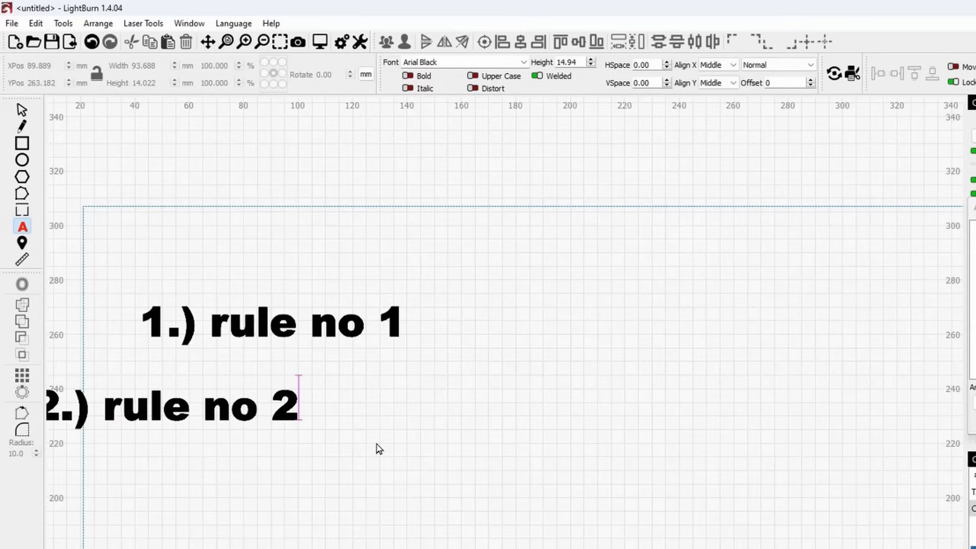
left_click(21, 109)
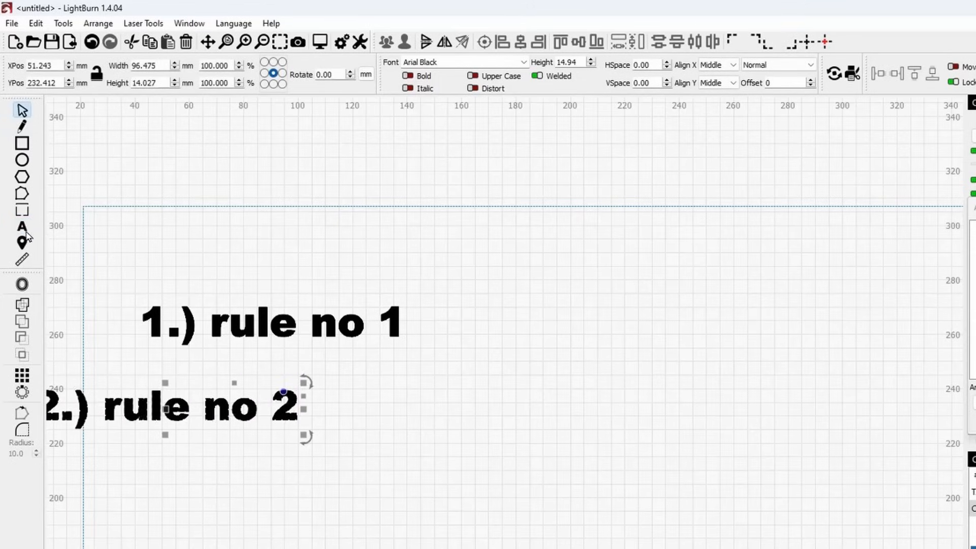
- Add a middle-aligned text "3.) rule no 3" as a separate object below "2.) rule no 2"
left_click(164, 484)
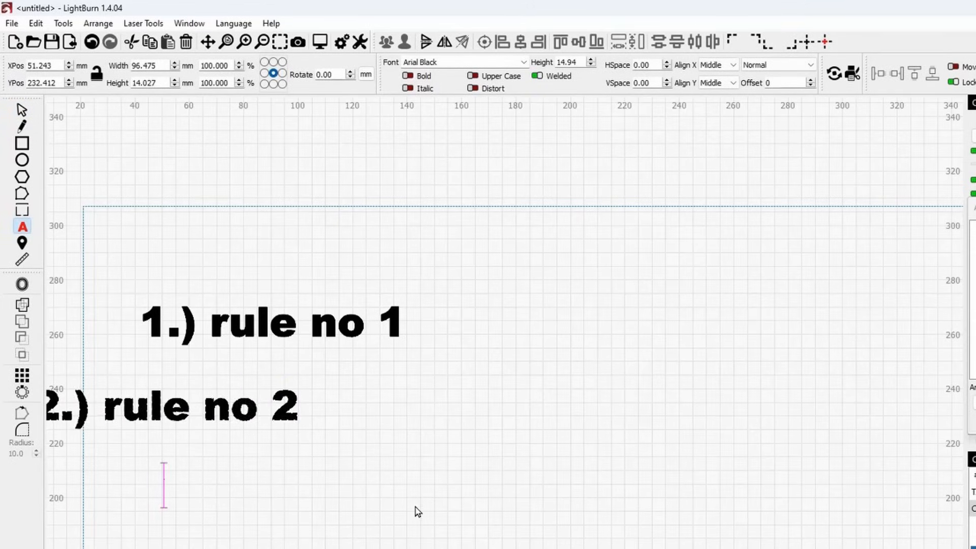
type("3.)")
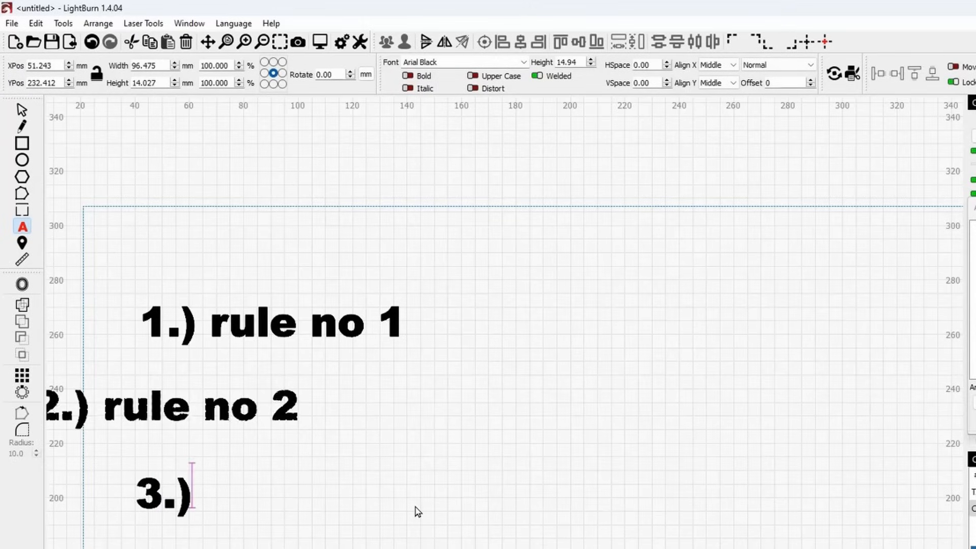
type("e no 3")
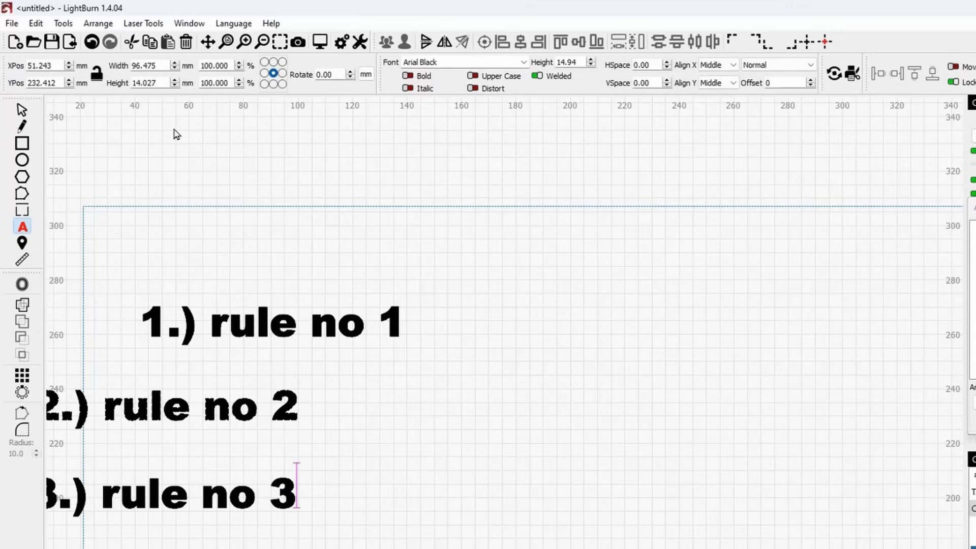
left_click(22, 109)
- Align the left edges of the three rule texts and move them inside the rectangle to about X 125, Y 243 mm
scroll(153, 186, "down", 2)
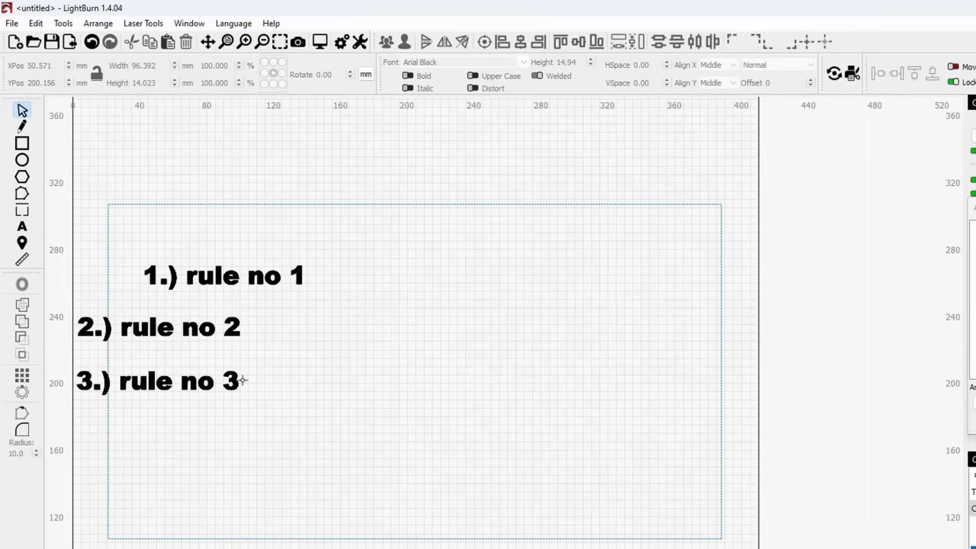
left_click_drag(287, 425, 169, 252)
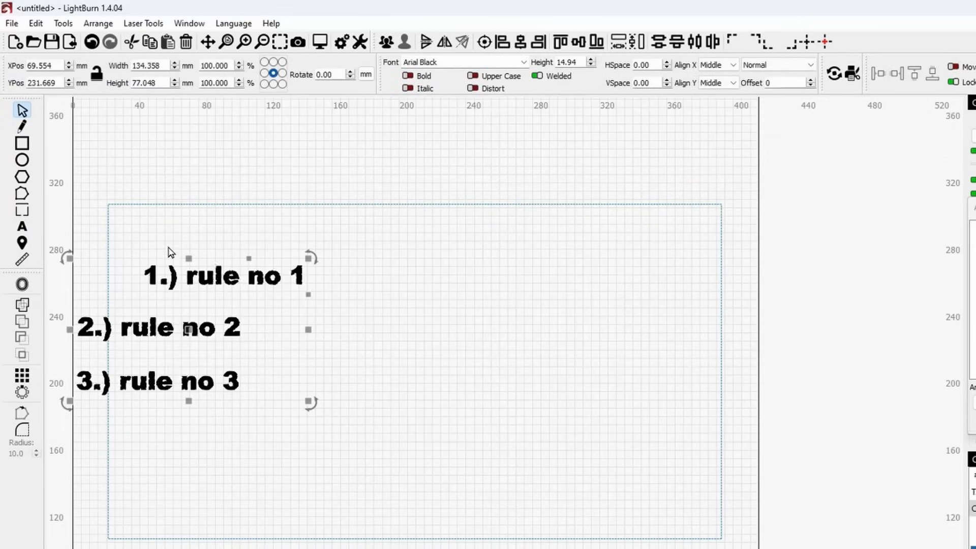
left_click(503, 42)
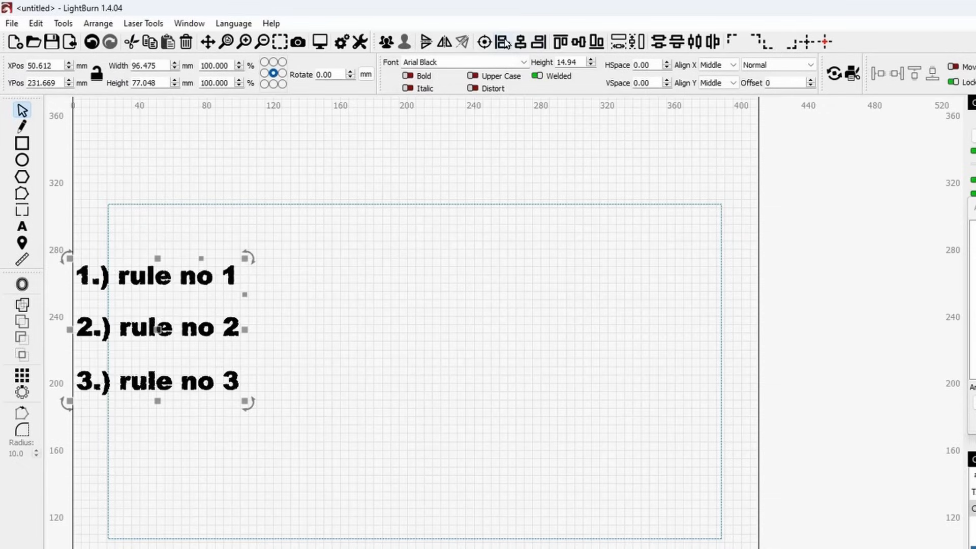
left_click_drag(159, 331, 286, 318)
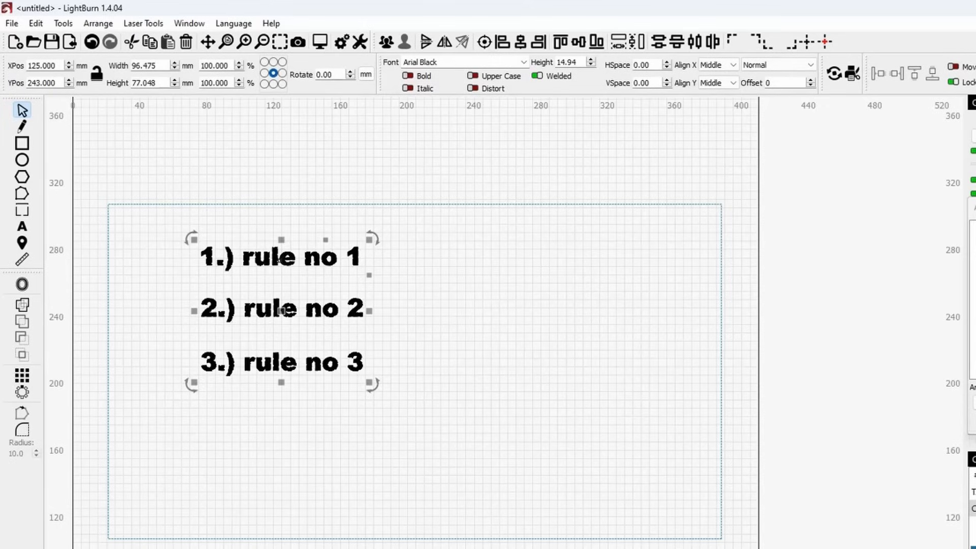
- Insert random filler letters into the first two rule texts and before the number of the third
left_click(22, 227)
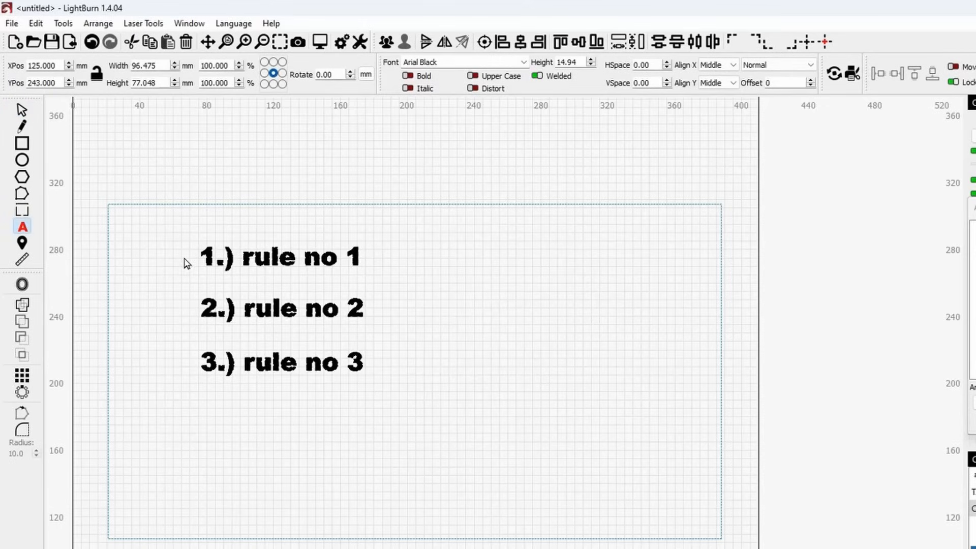
type("jydtjdjjh")
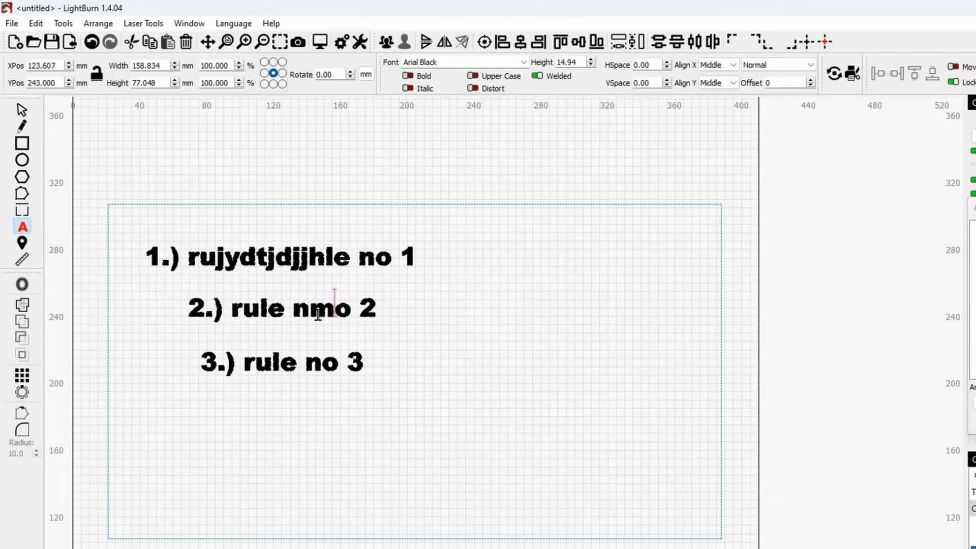
type("hgkmh")
key("Up")
key("Home")
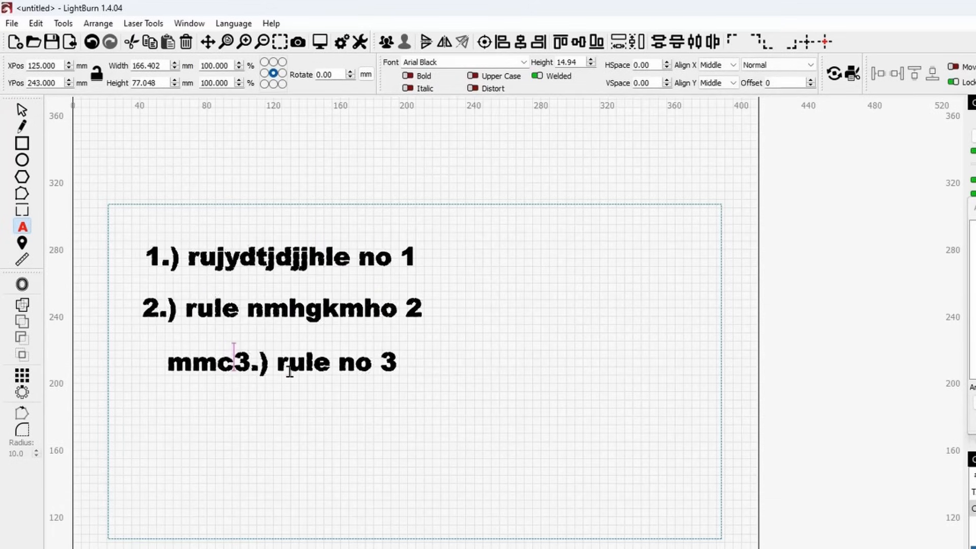
type("mmcmmmmm")
type("hmmj")
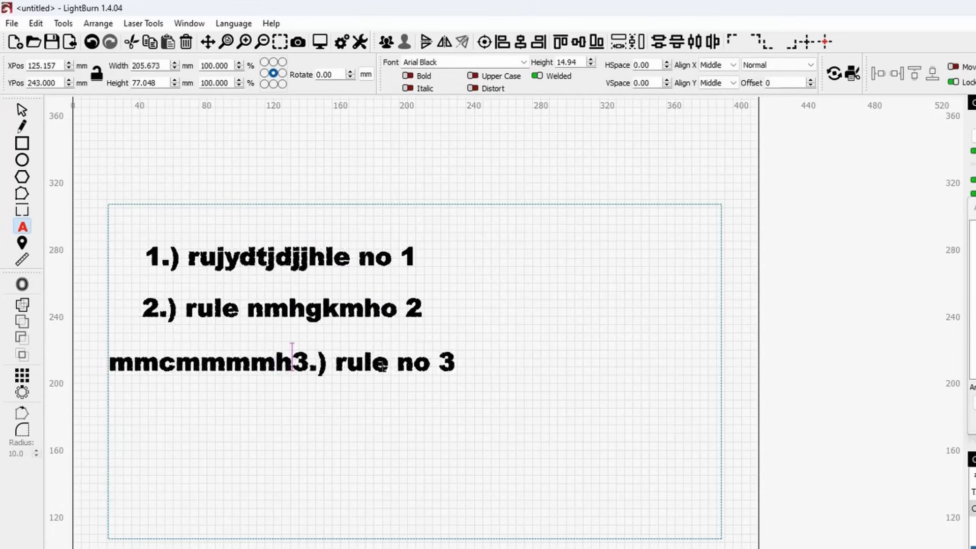
left_click(19, 113)
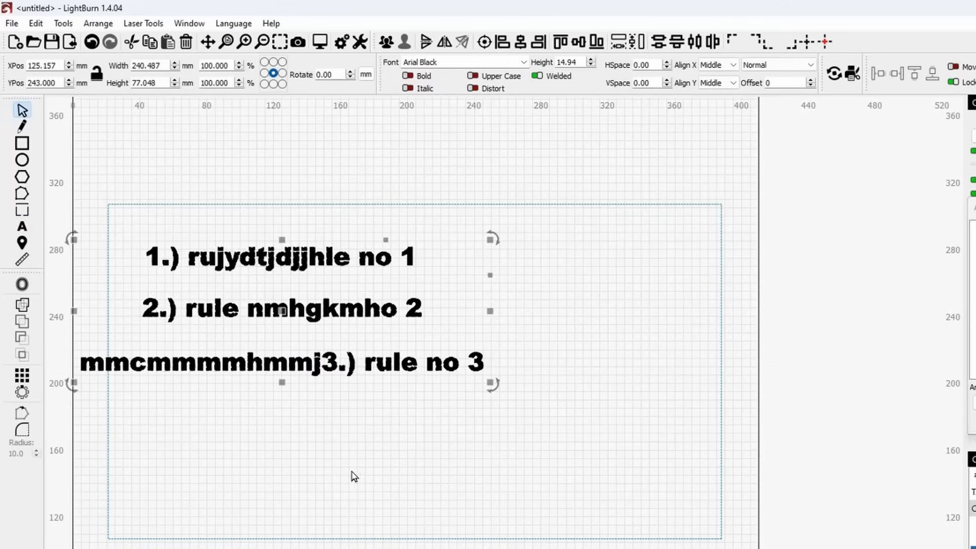
- Align the left edges of the three lengthened rule texts and move them to about X 183, Y 238 mm
left_click_drag(340, 417, 231, 236)
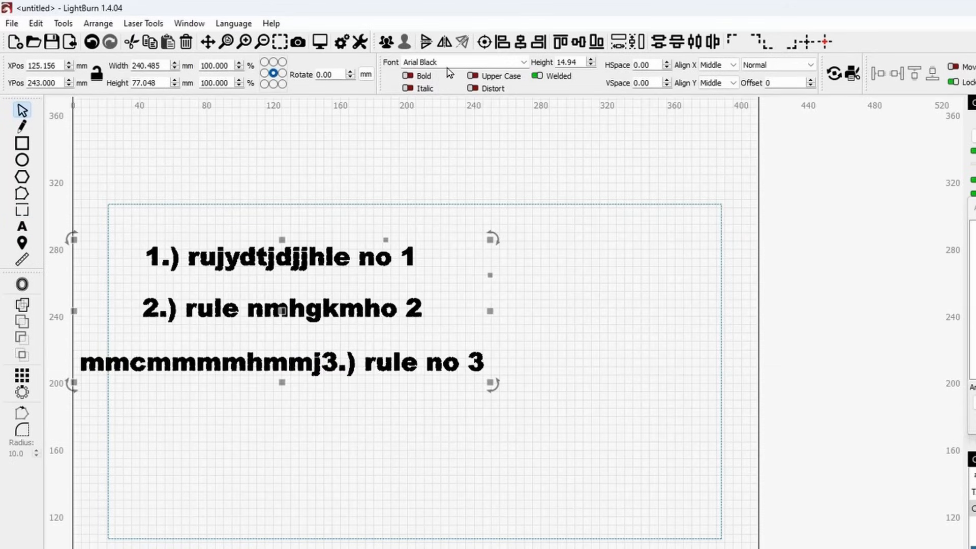
left_click(503, 41)
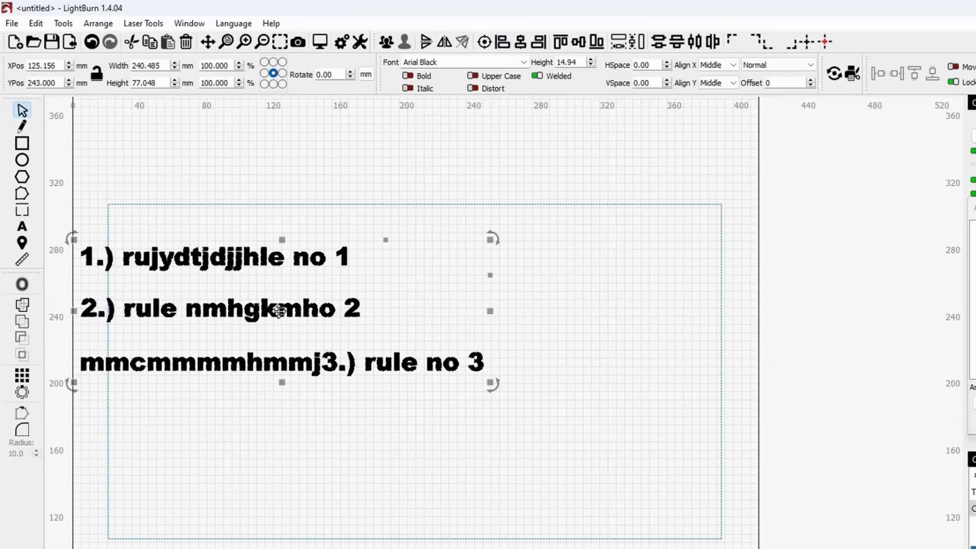
left_click_drag(278, 311, 375, 319)
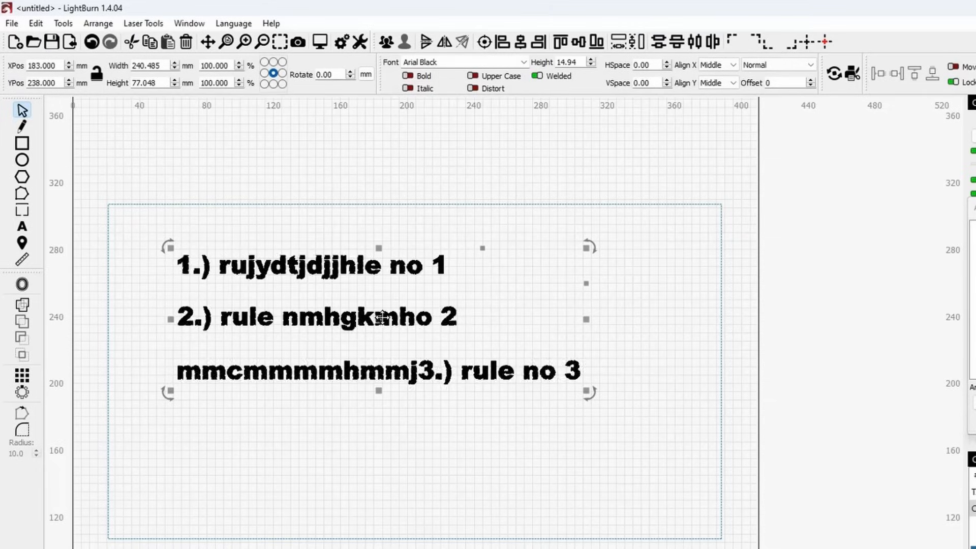
- Delete the three rule texts, keeping only the rectangle
key("Delete")
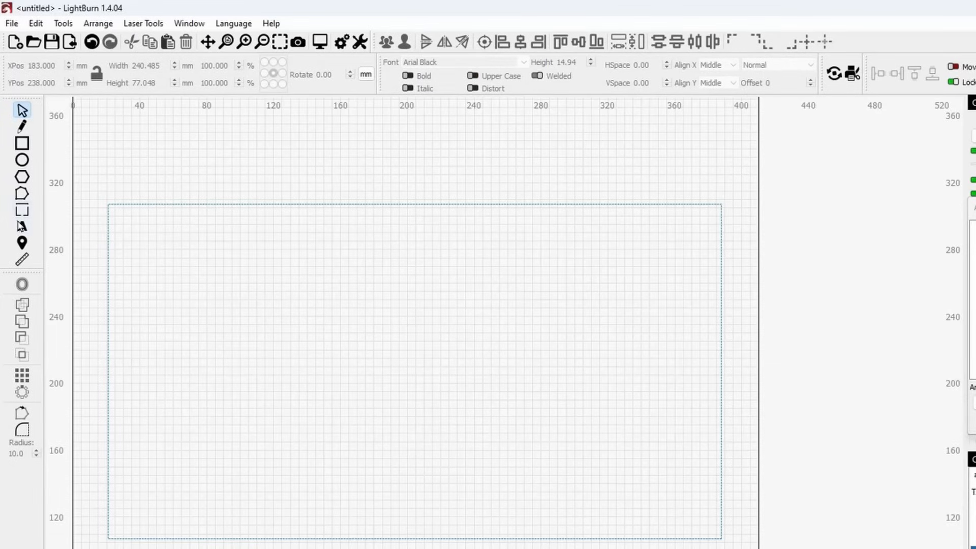
- Add the text "1 cup margarine" in the rectangle's upper-left area and set its horizontal alignment to Left
left_click(22, 227)
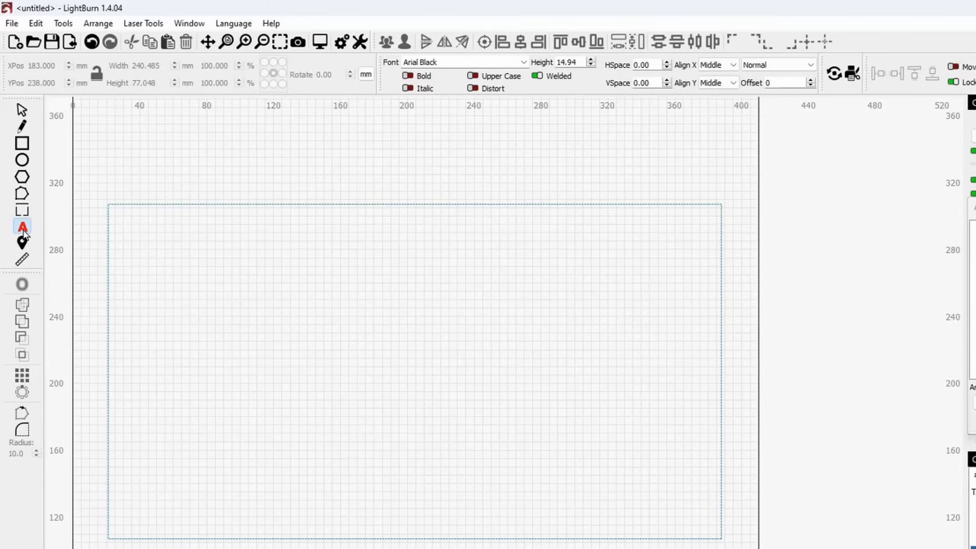
left_click(23, 230)
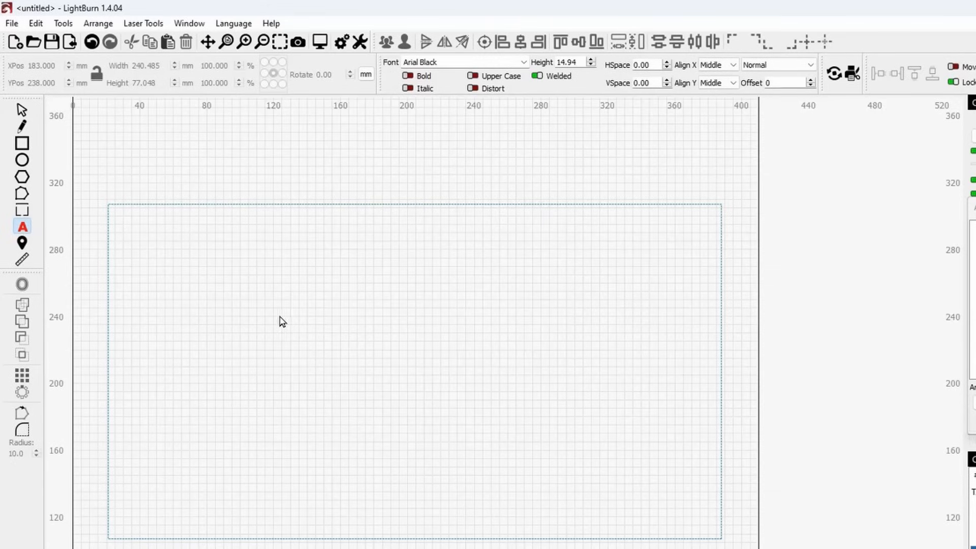
left_click(233, 308)
type("1 cup ")
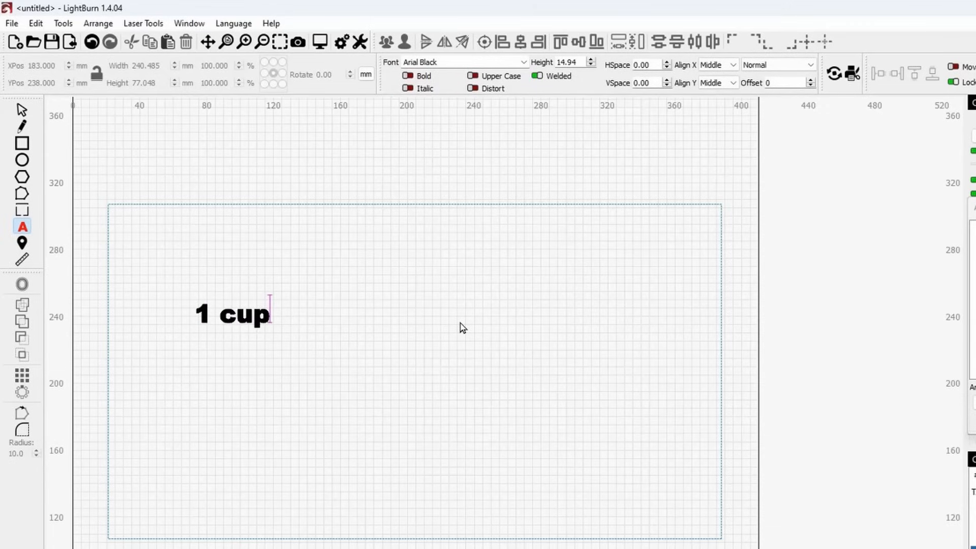
type("margarine")
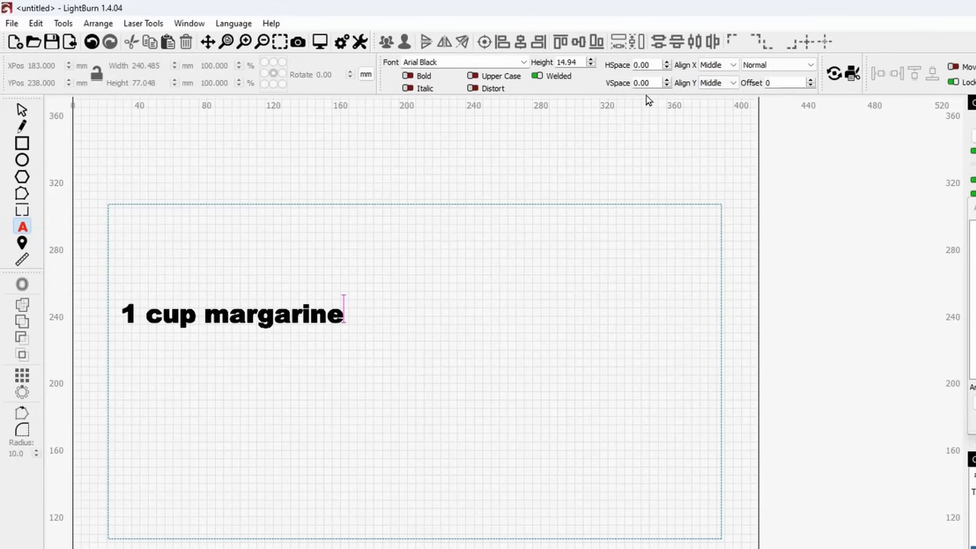
left_click(733, 69)
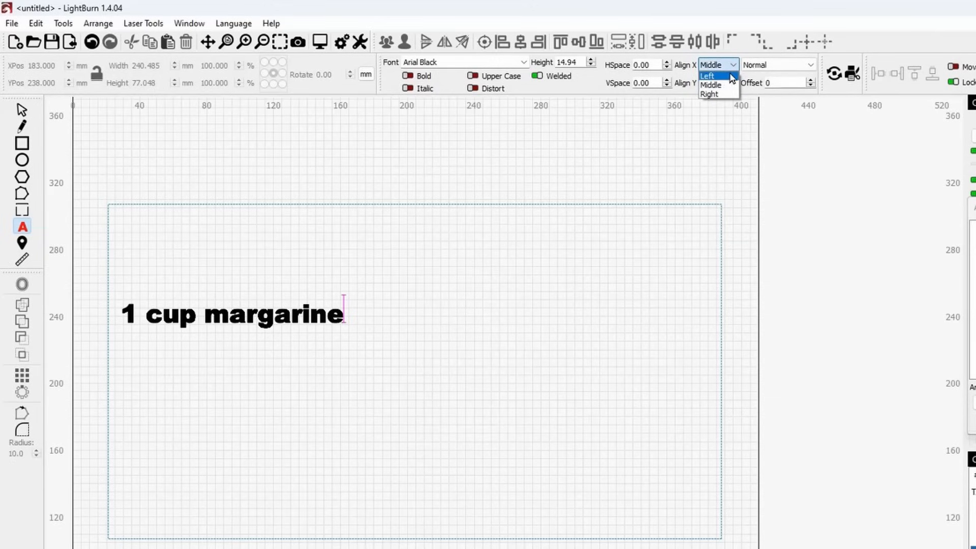
left_click(725, 76)
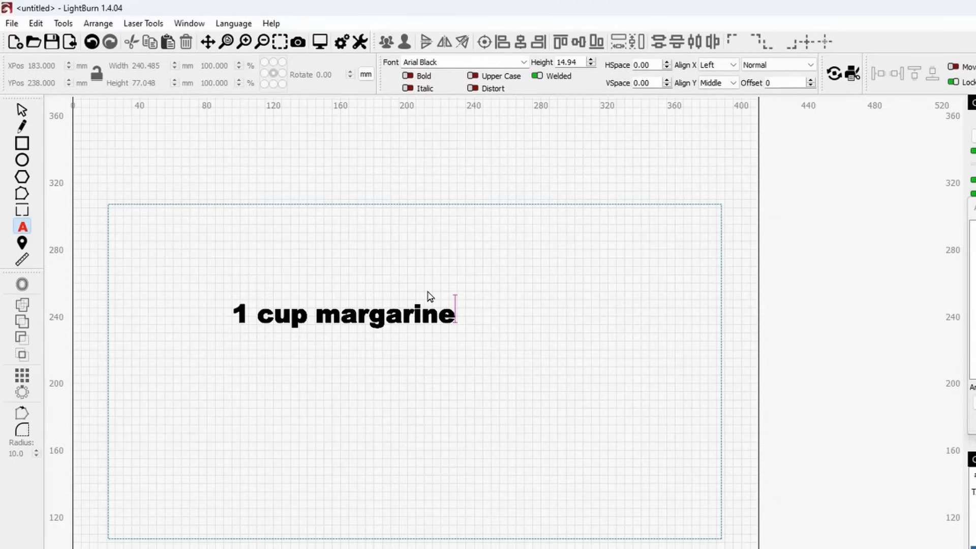
left_click(21, 110)
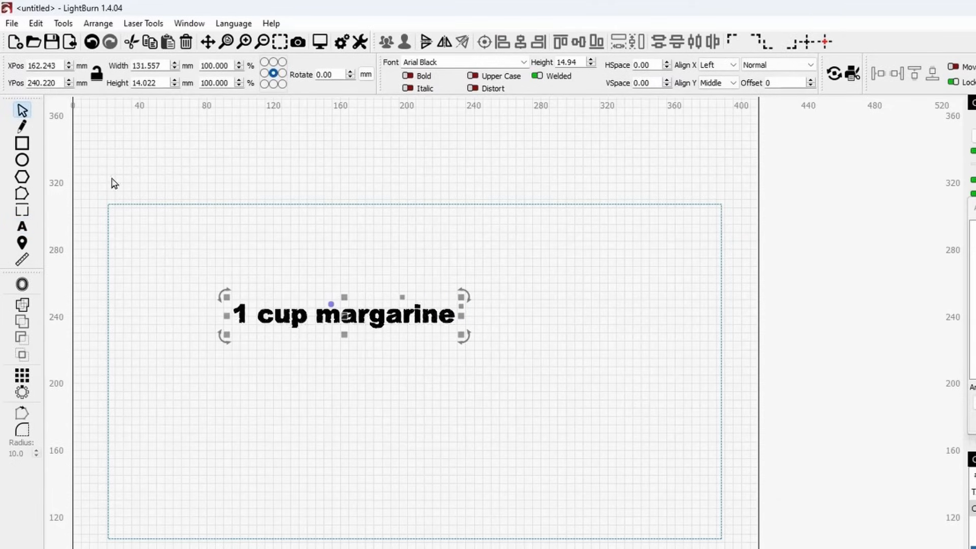
- Start a second line after "1 cup margarine", and delete the whole text object
left_click(314, 329)
left_click(320, 315)
left_click(22, 226)
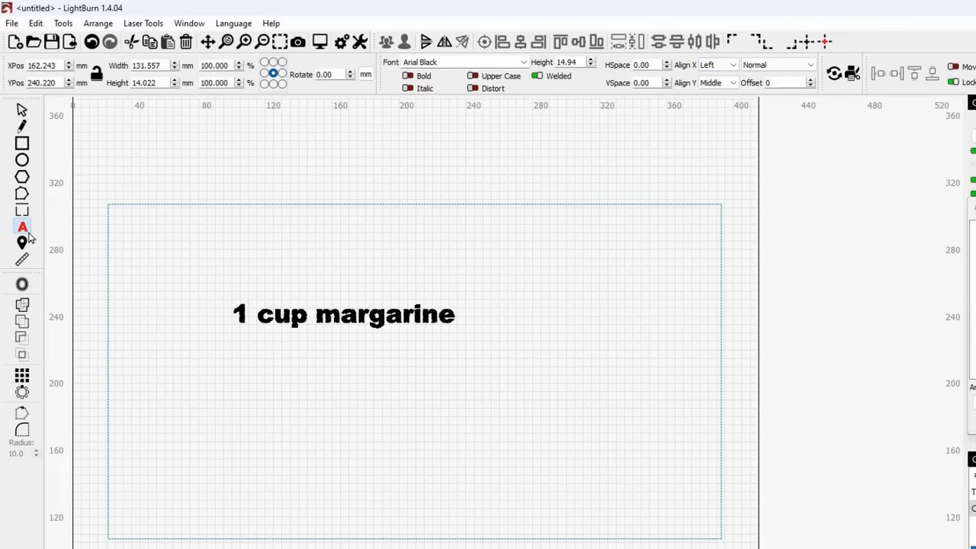
left_click(456, 313)
key("Return")
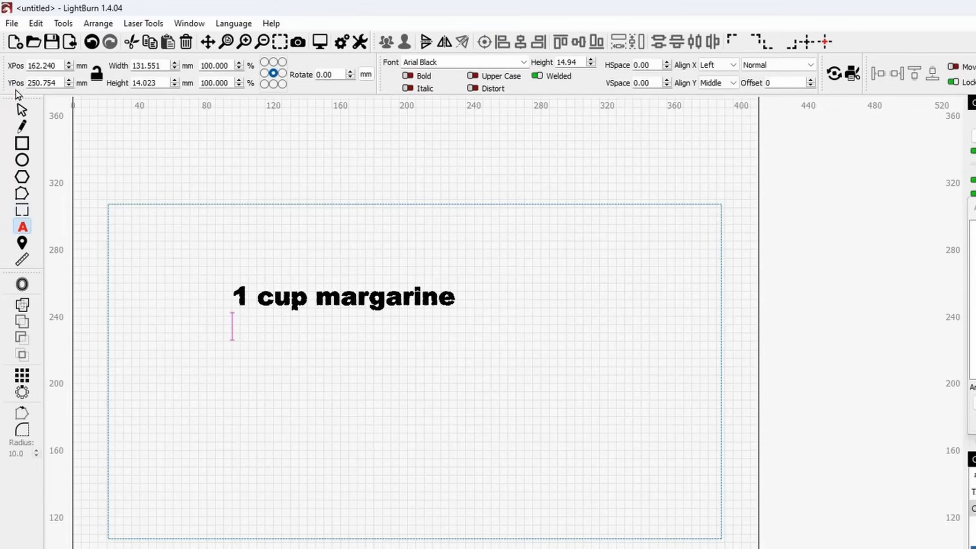
left_click(23, 113)
key("Delete")
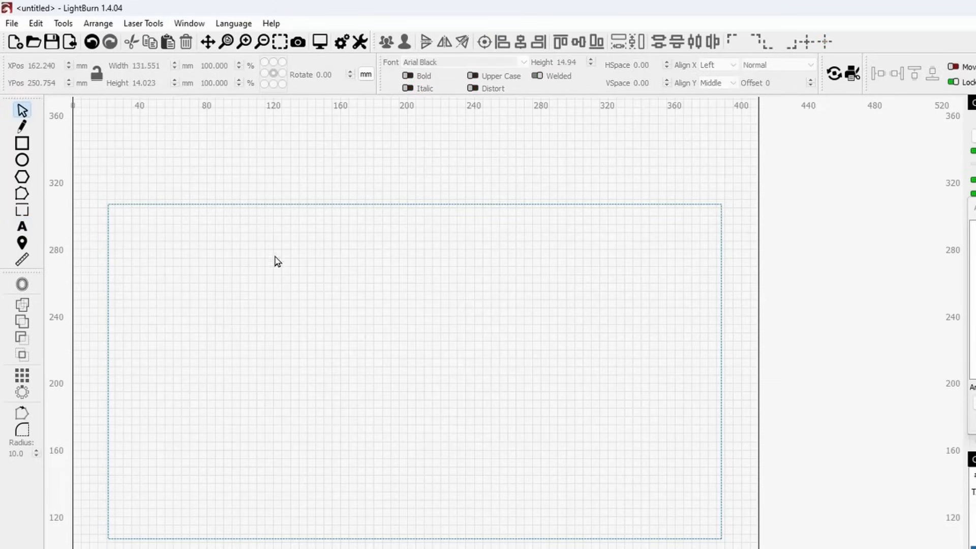
- Add a text "1 cup of margarine" with horizontal alignment Left in the upper-left area of the rectangle
left_click(22, 228)
left_click(718, 66)
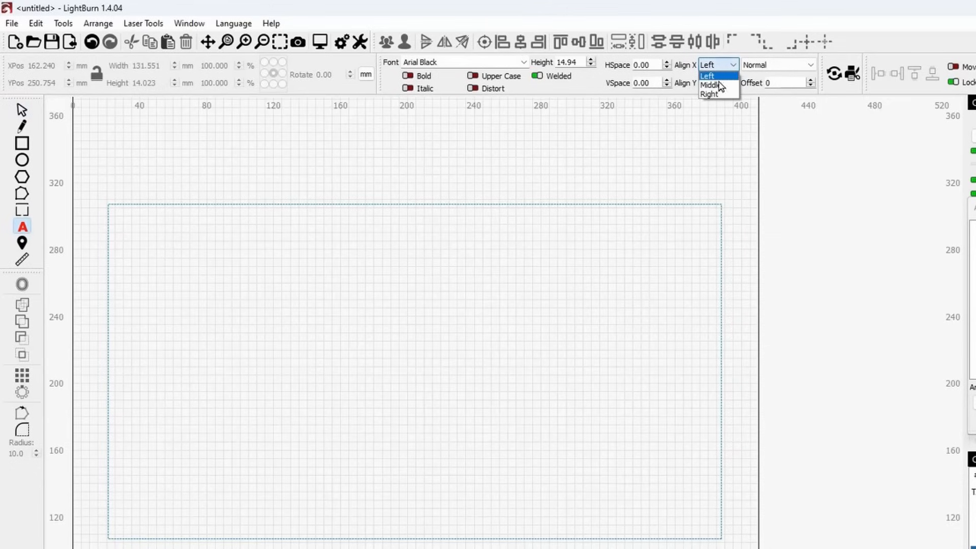
left_click(711, 76)
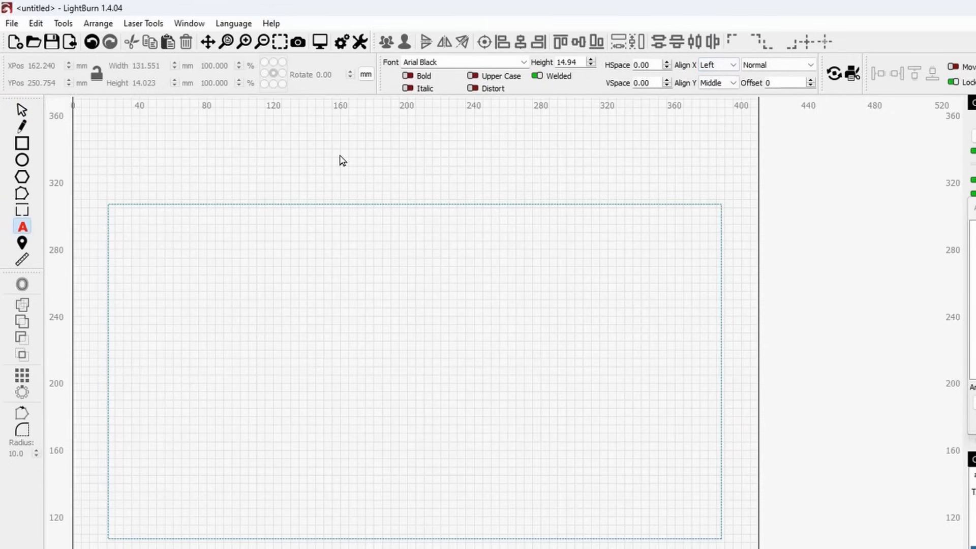
left_click(208, 278)
type("1 cup ")
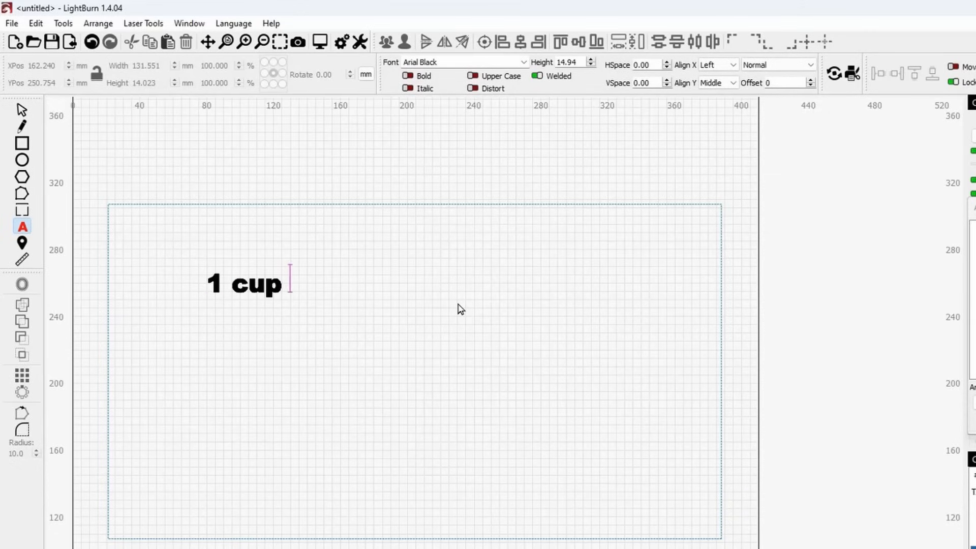
type("of margarine")
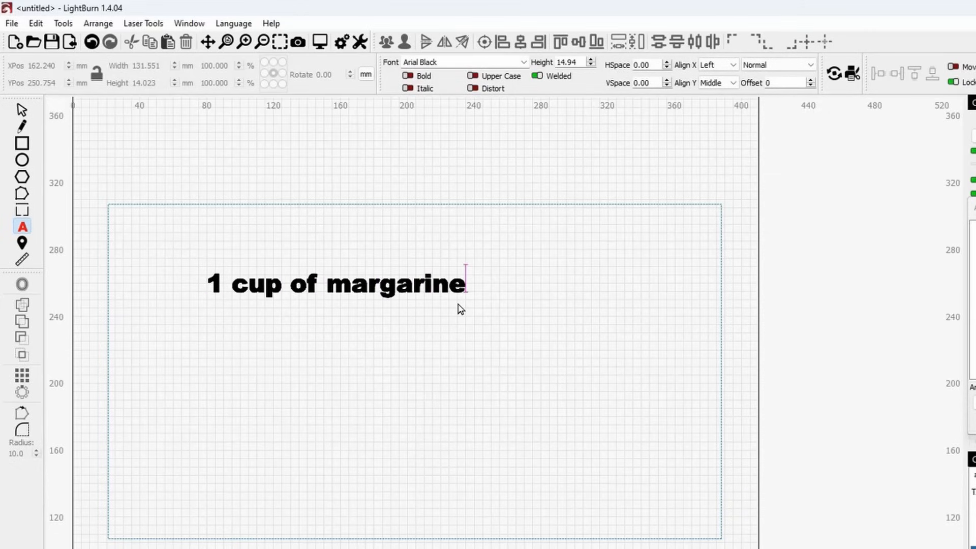
- Add a second line "1 cup of brown sugar" below "1 cup of margarine" and finish the text entry
key("Return")
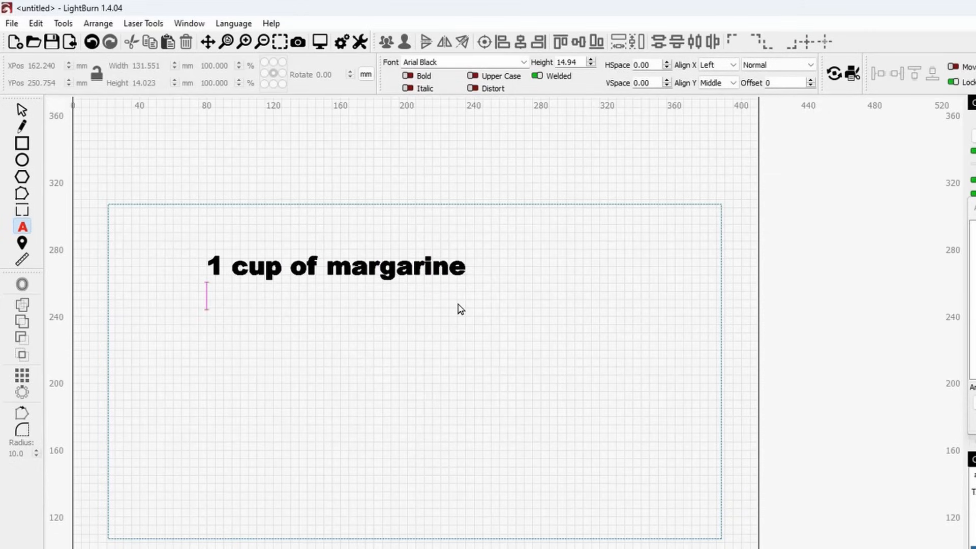
type("1 cup")
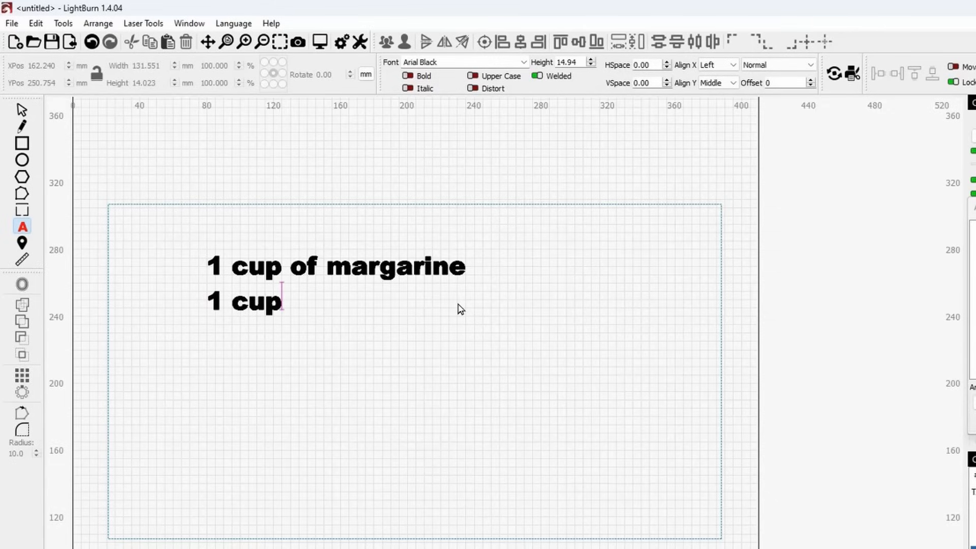
type(" of ")
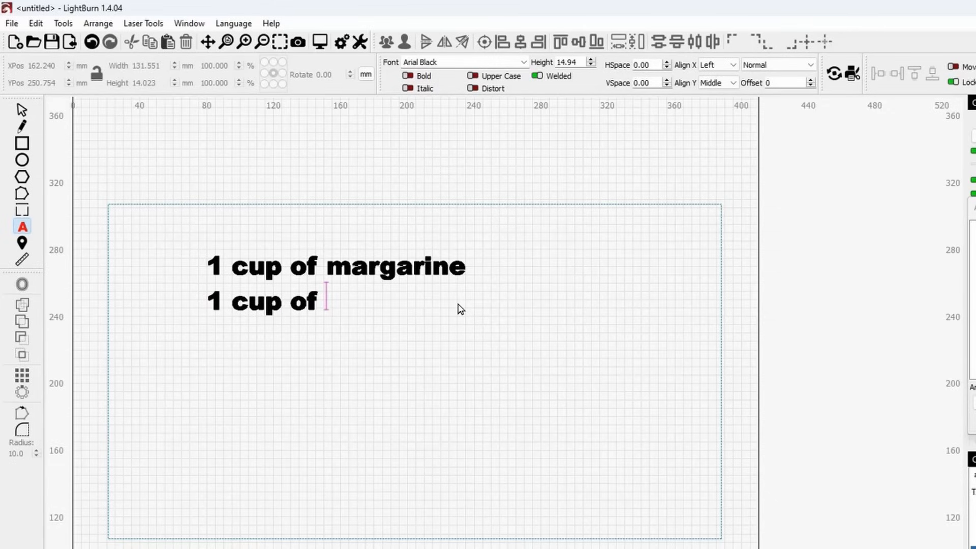
type("brown sup")
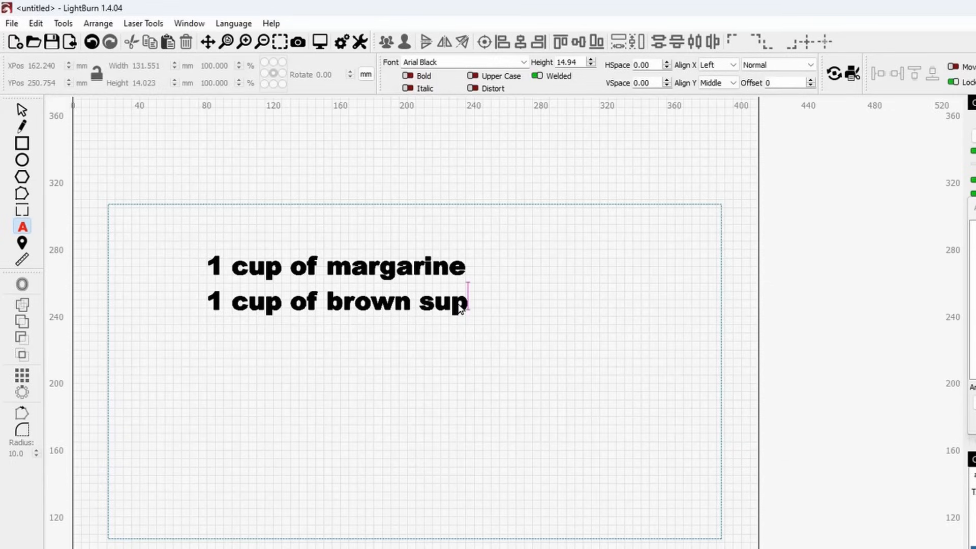
key("BackSpace")
type("gar")
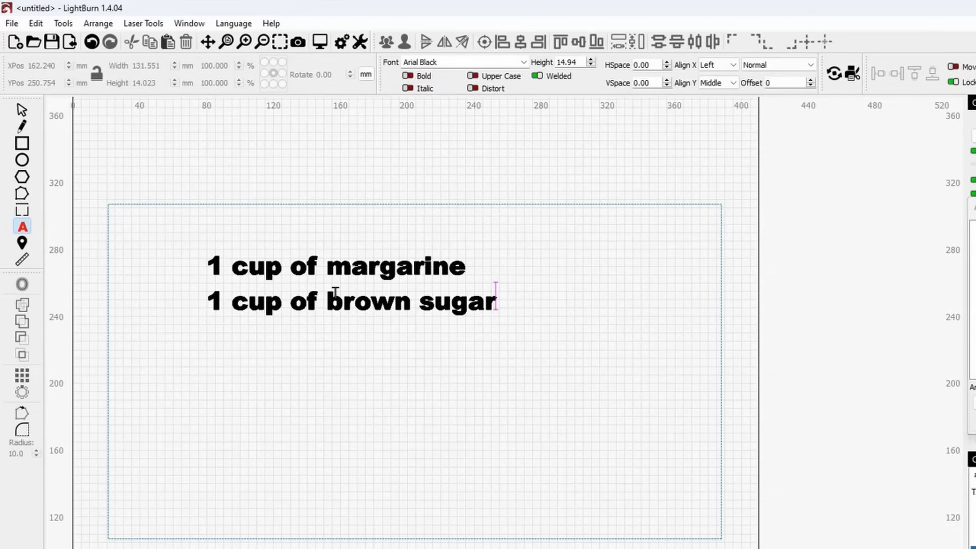
left_click(23, 110)
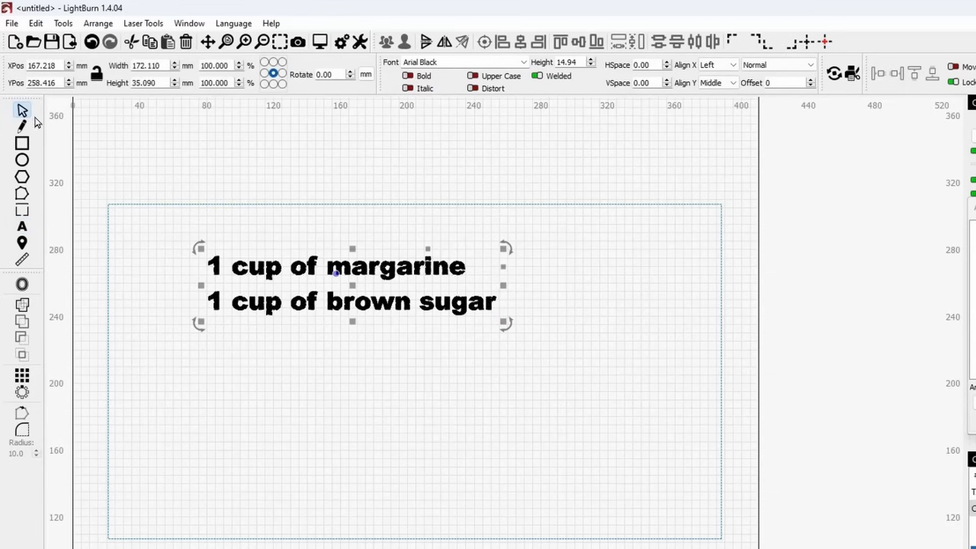
- Edit the text shape to add the lines "1 teaspoon of salt", "1 teaspoon of vanilla" and "1 cup of oats"
right_click(326, 297)
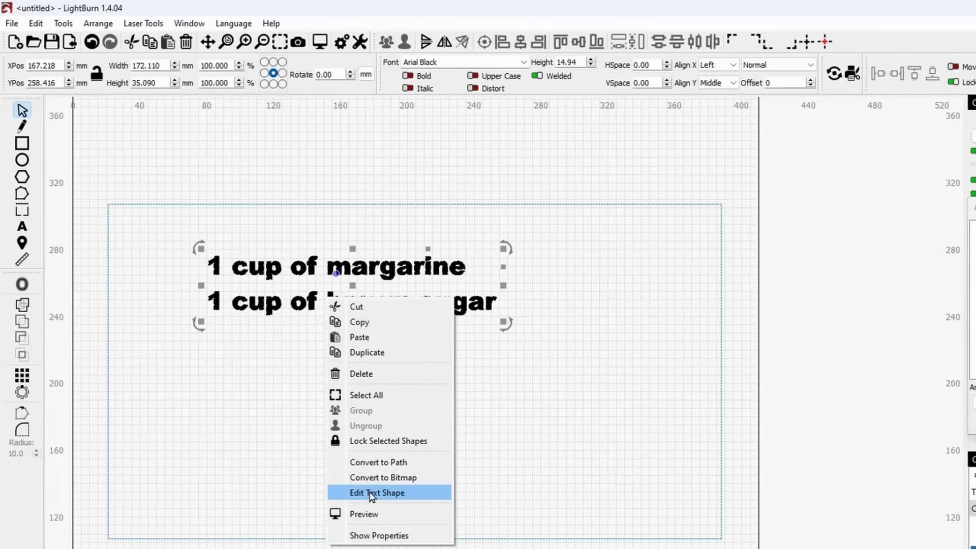
left_click(424, 496)
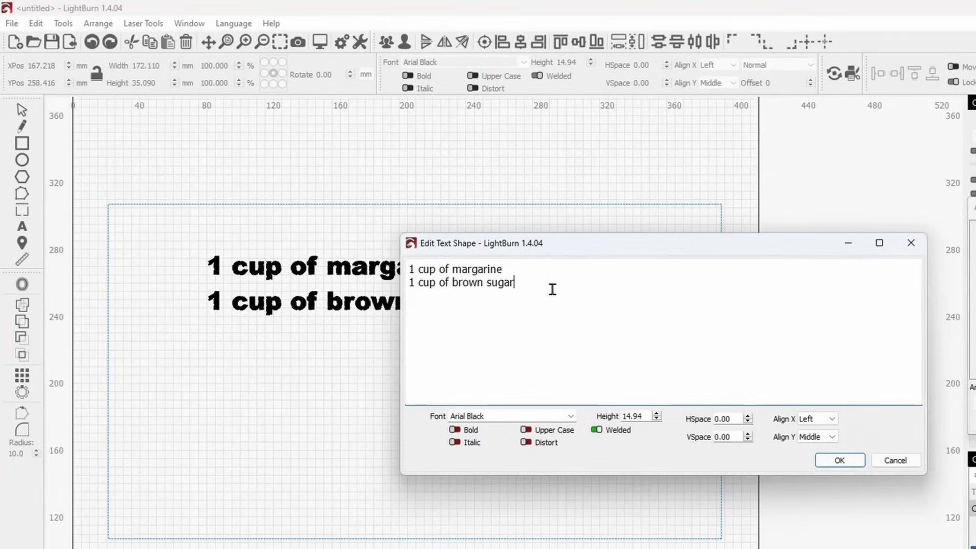
key("Return")
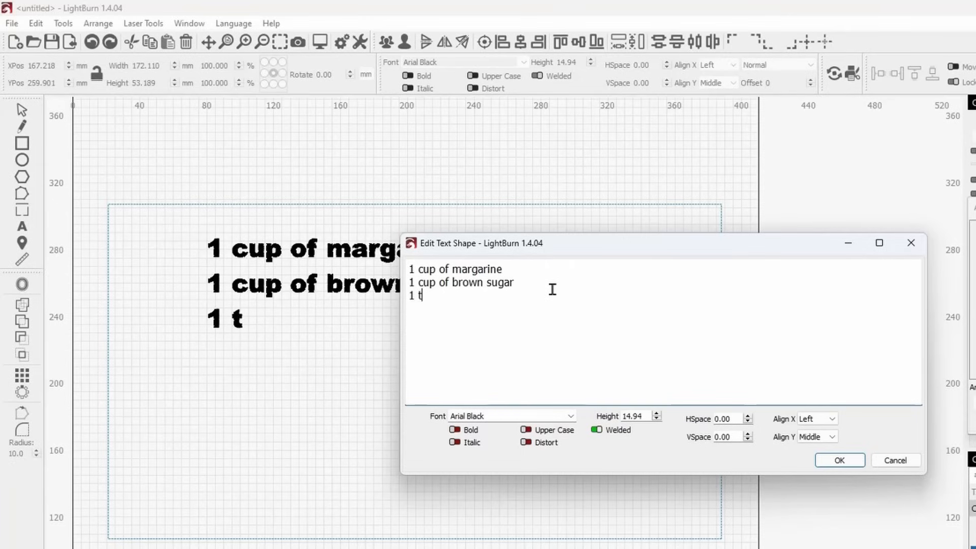
type("1 teaspoon of salt ")
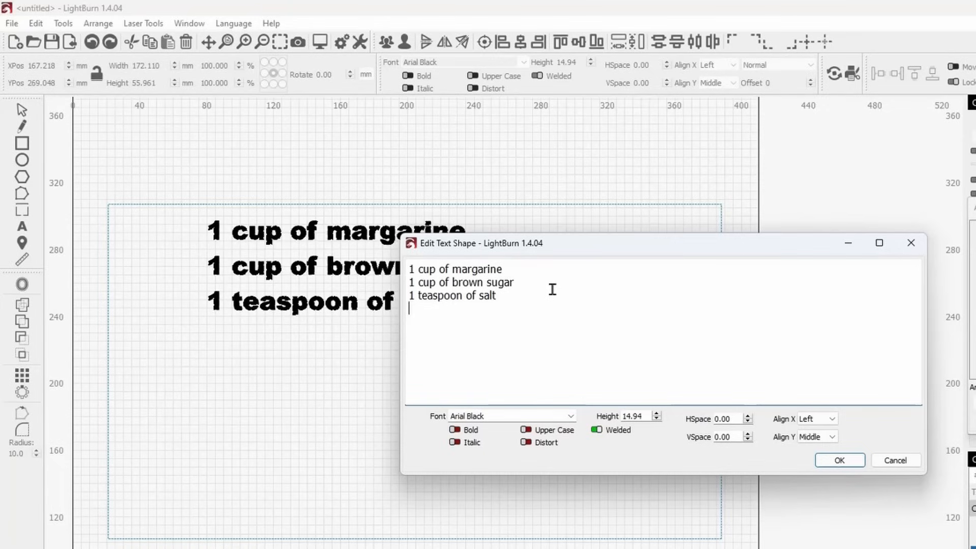
type("1 teaspoo")
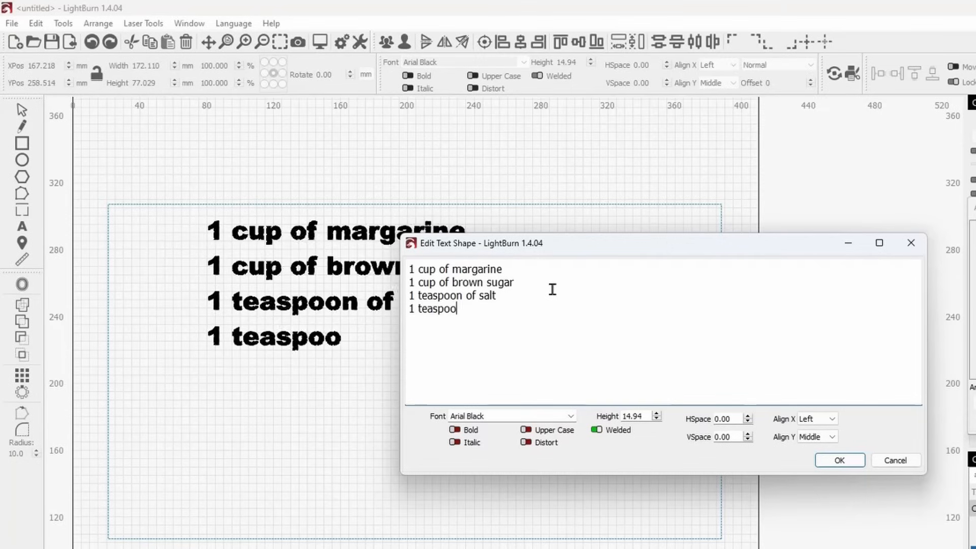
type("n of vani")
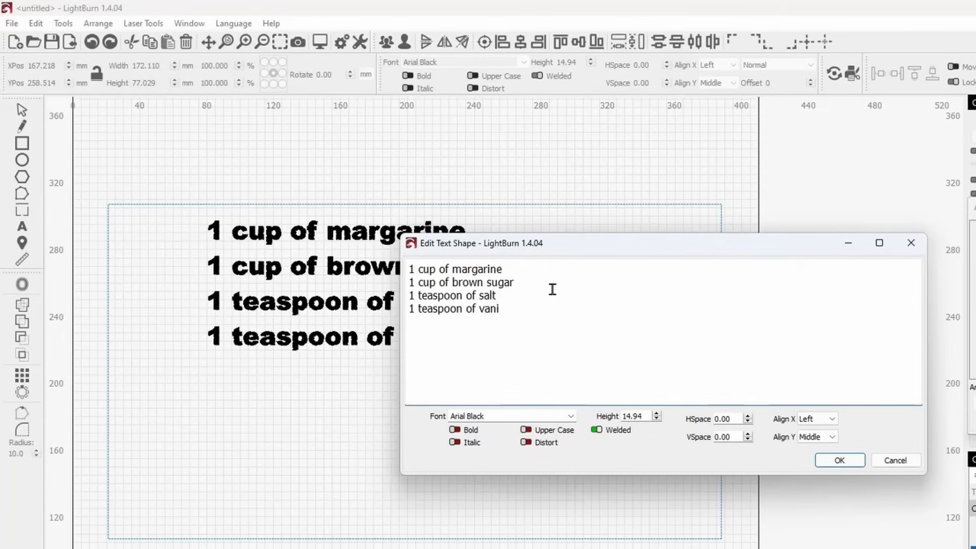
type("lla 1 ")
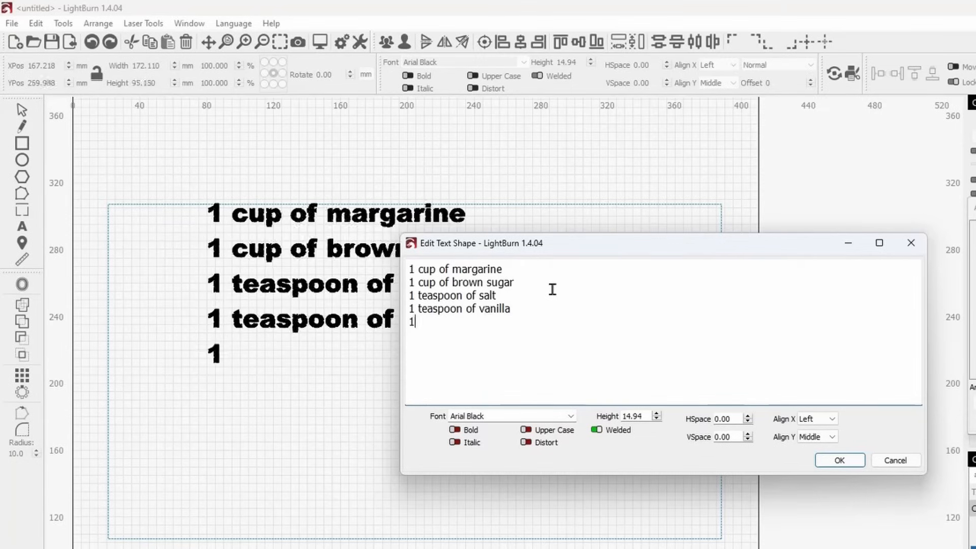
type("cup of ots")
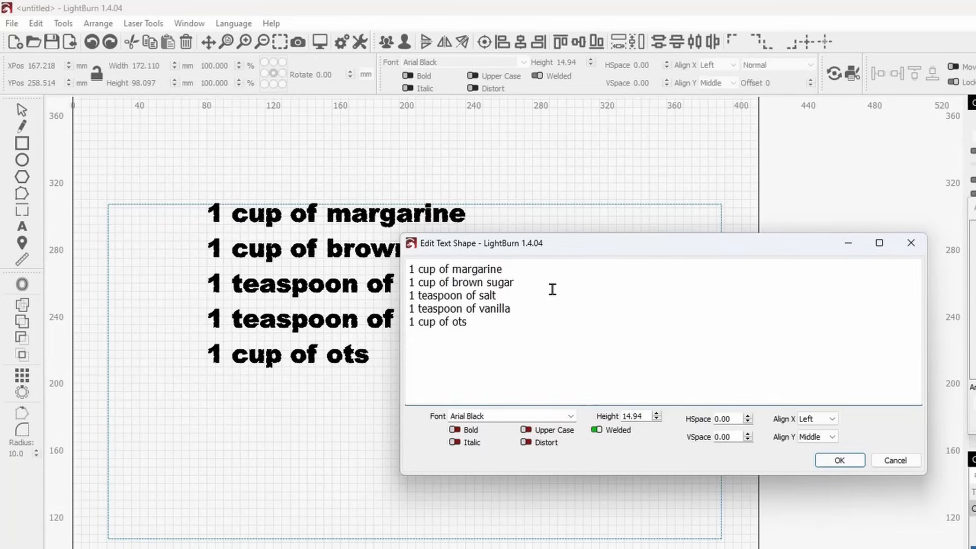
key("BackSpace")
key("BackSpace")
type("ats")
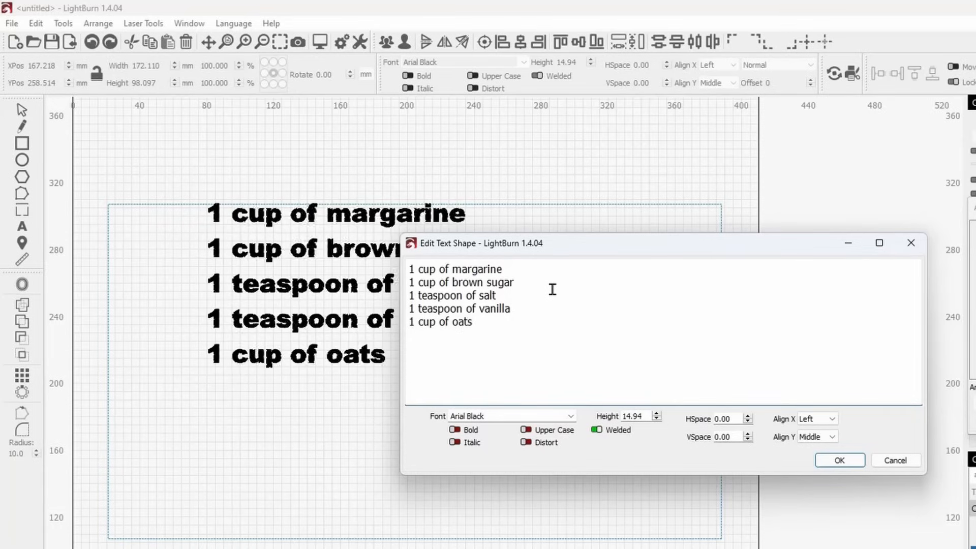
- Set the ingredient list's font to Baskerville Old Face and move the list close to the rectangle's left edge
left_click(571, 417)
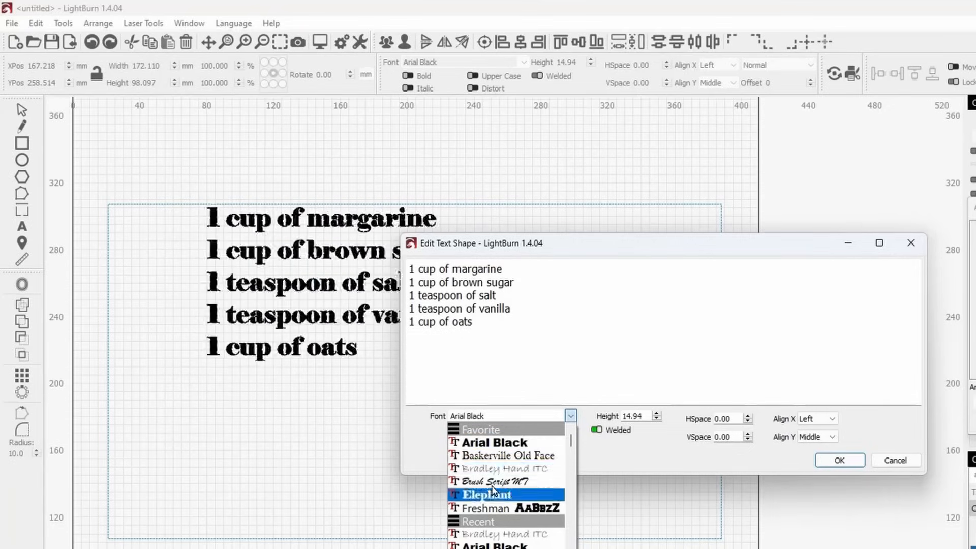
left_click(496, 461)
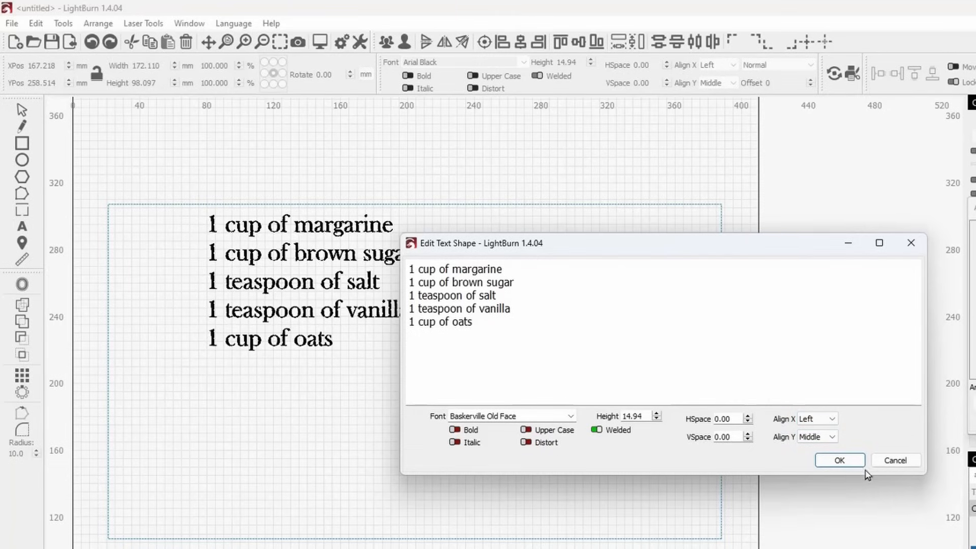
left_click(839, 460)
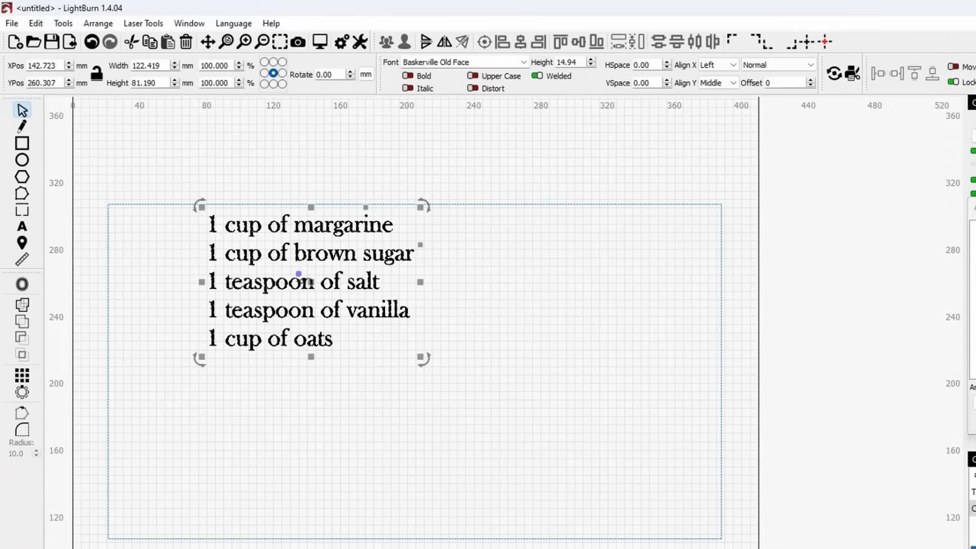
left_click_drag(309, 283, 226, 311)
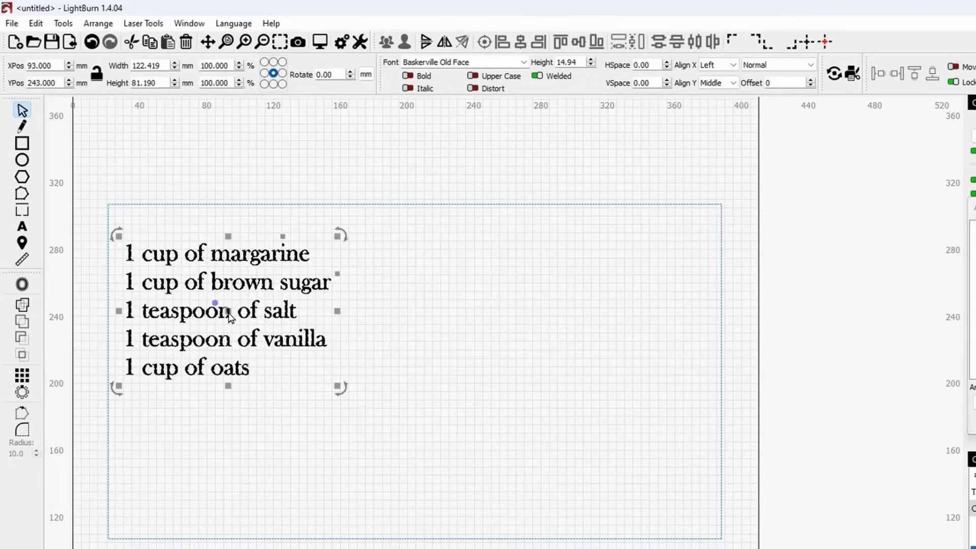
- Try Right horizontal alignment on the ingredient list and return it to Left
left_click(22, 227)
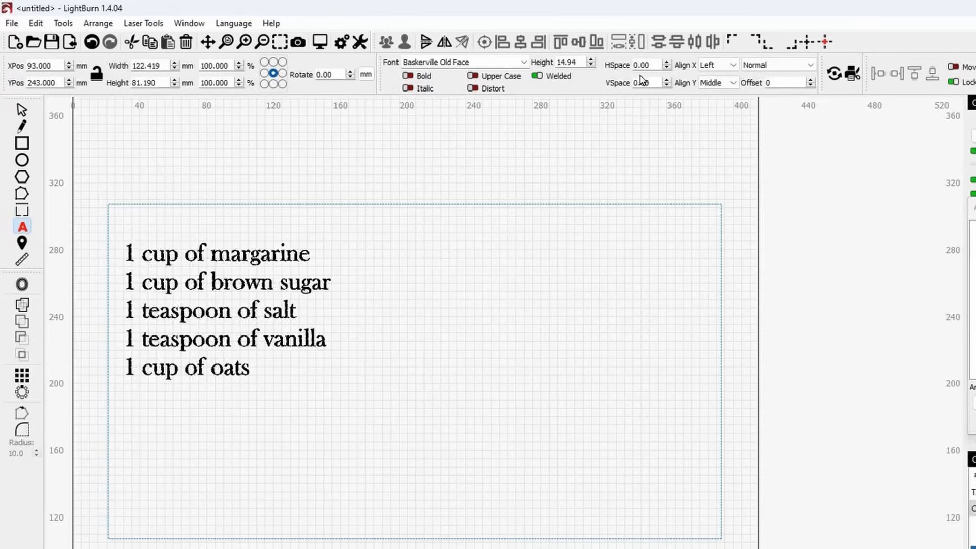
left_click(716, 69)
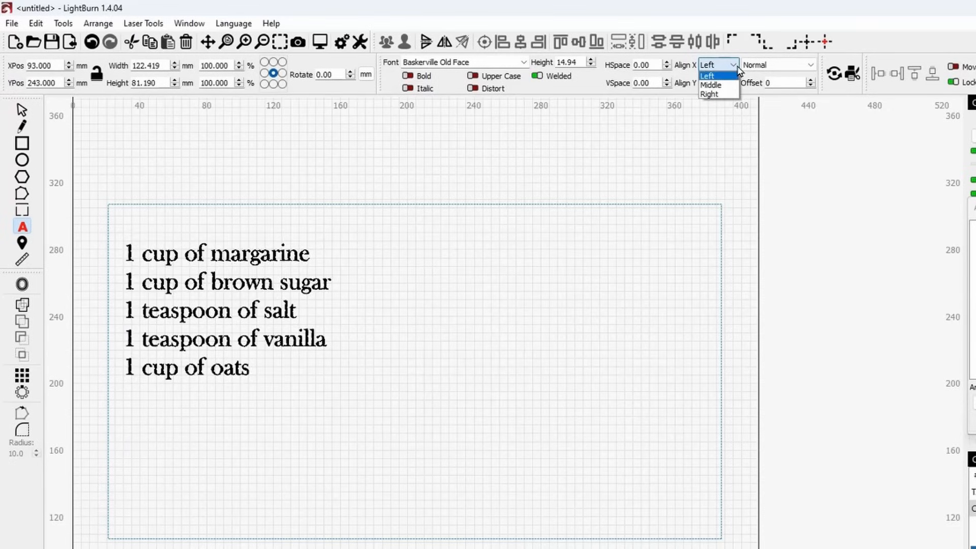
left_click(731, 96)
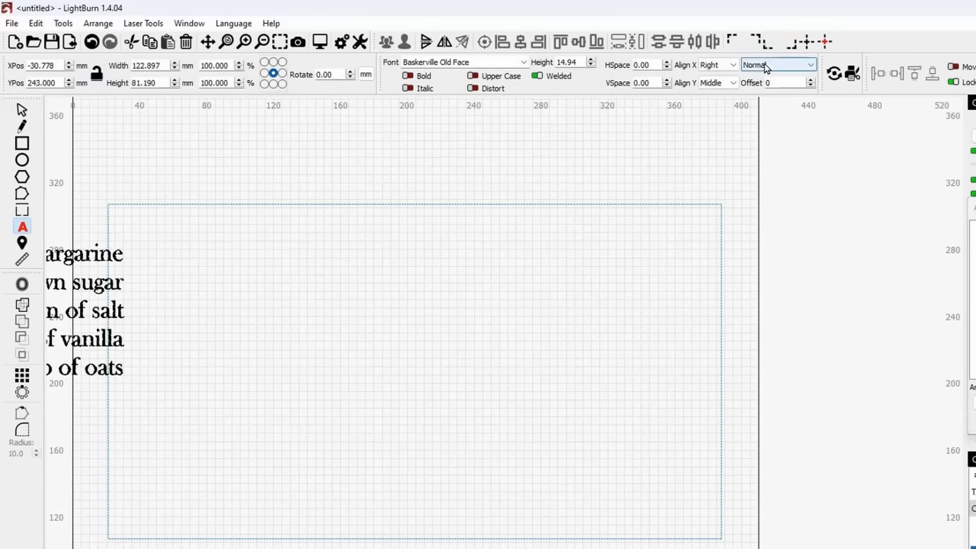
left_click(730, 69)
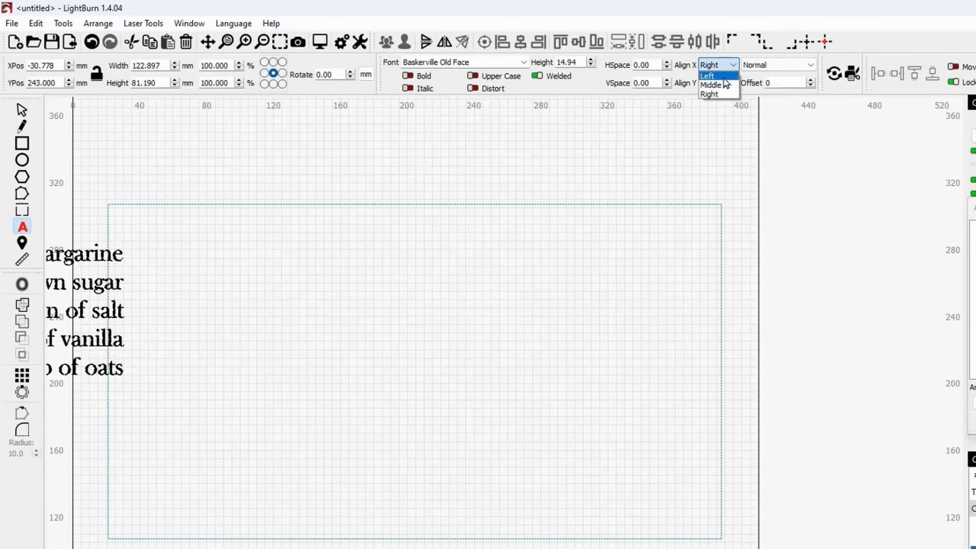
left_click(724, 77)
left_click(22, 109)
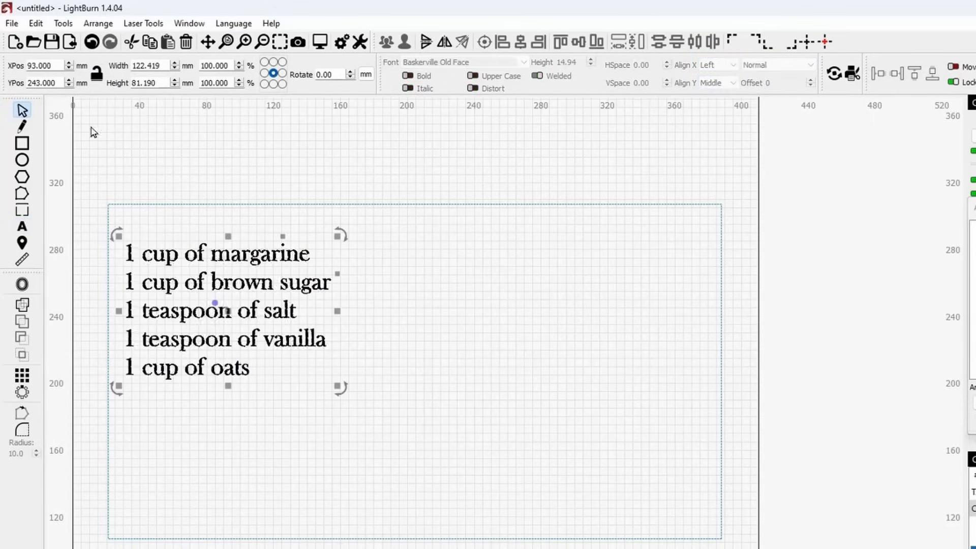
- Add a separate text "1 cup of white sugar" with horizontal alignment Right and place it in the rectangle's upper-right area
left_click(280, 186)
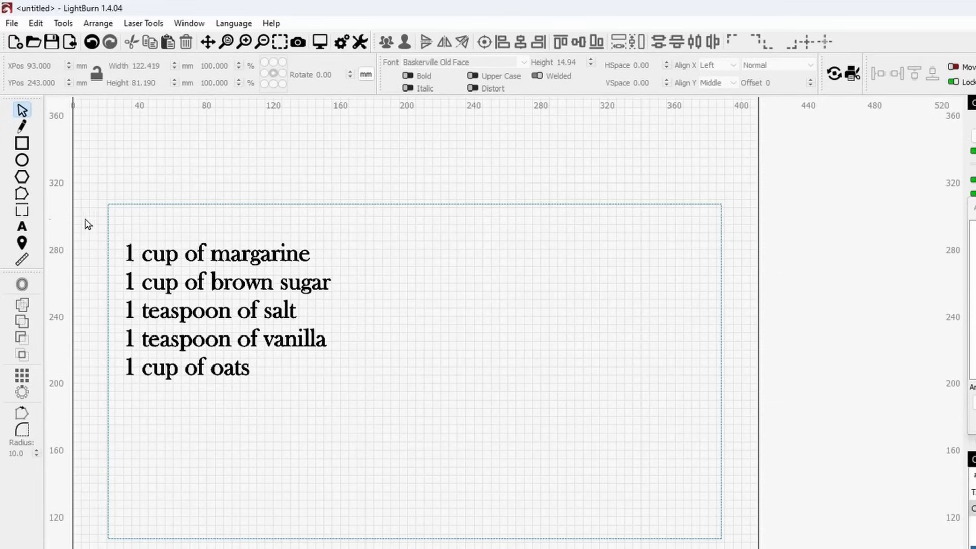
left_click(21, 227)
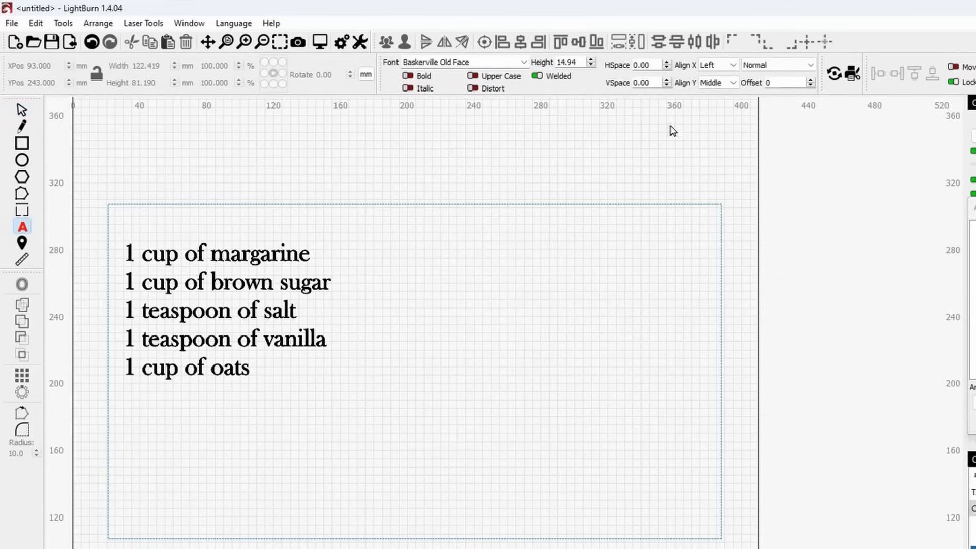
left_click(732, 65)
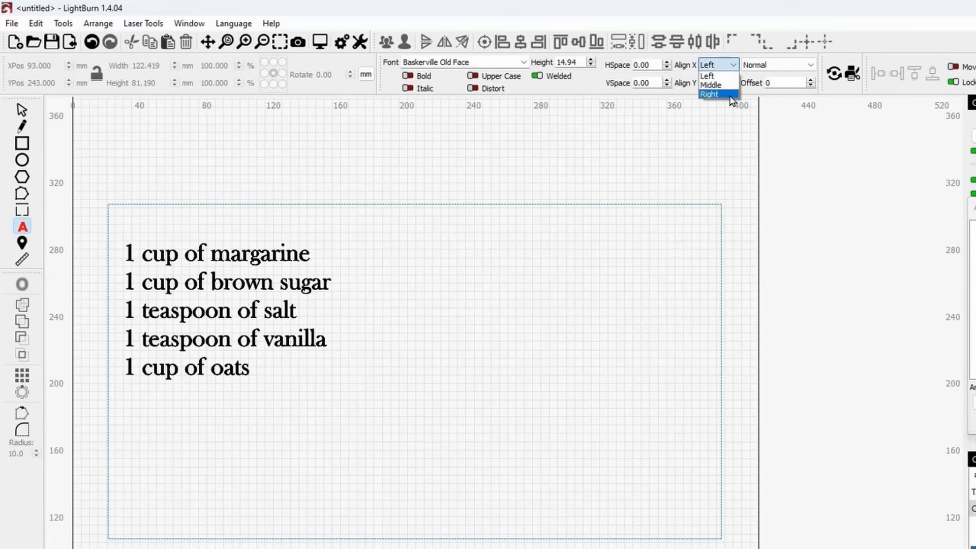
left_click(712, 95)
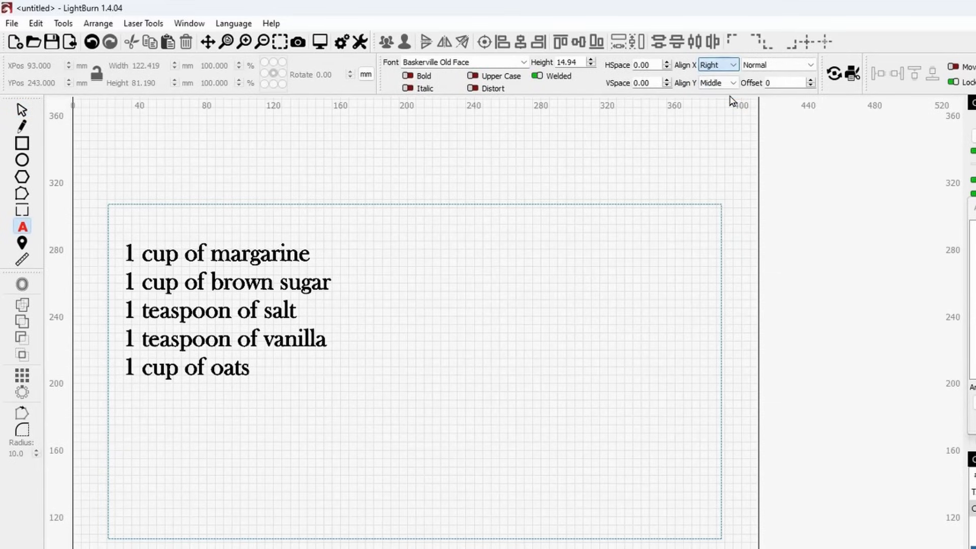
left_click(511, 264)
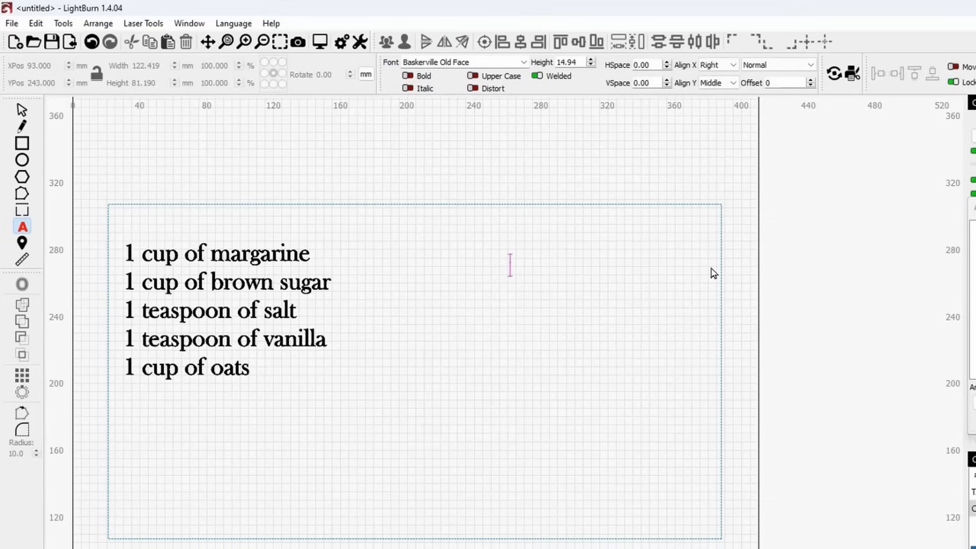
type("1 C")
key("BackSpace")
type("cup of white ")
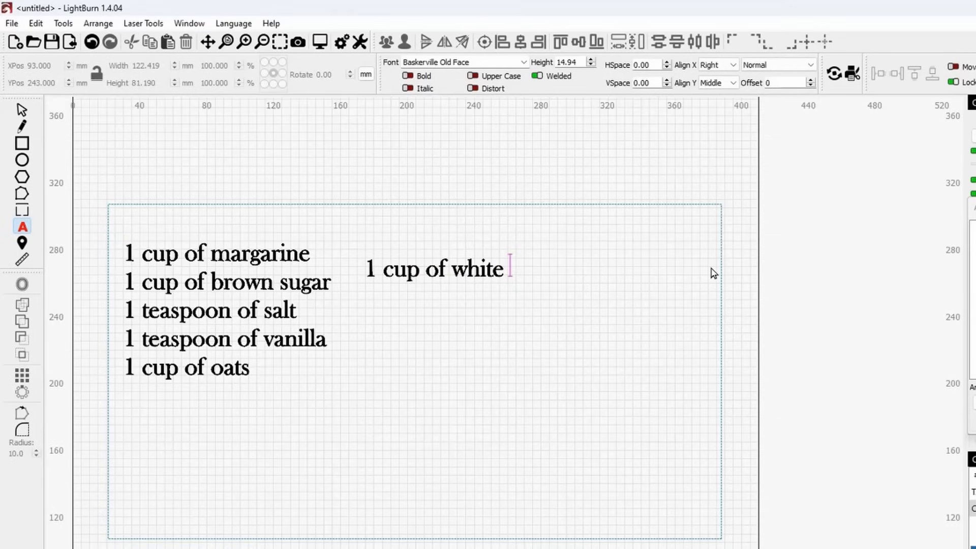
type("sugar")
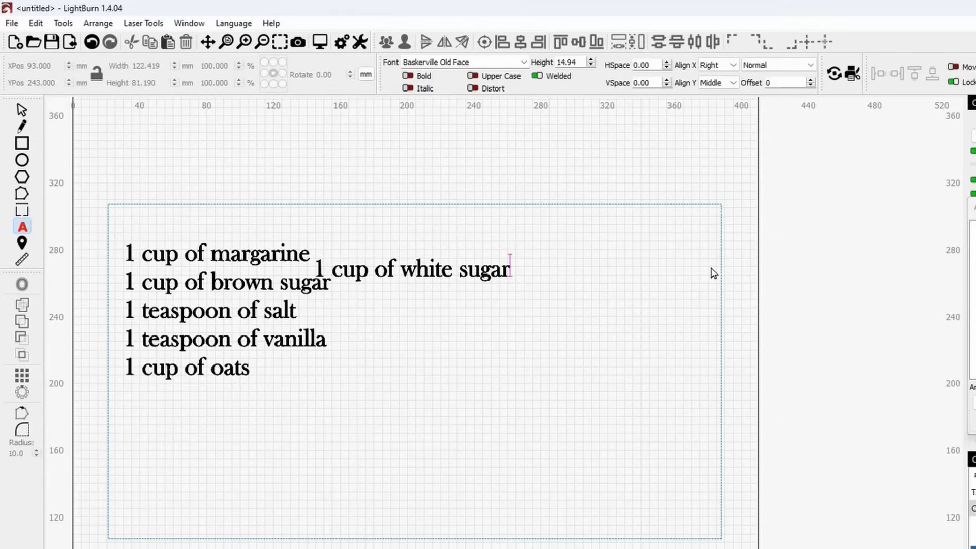
left_click(22, 110)
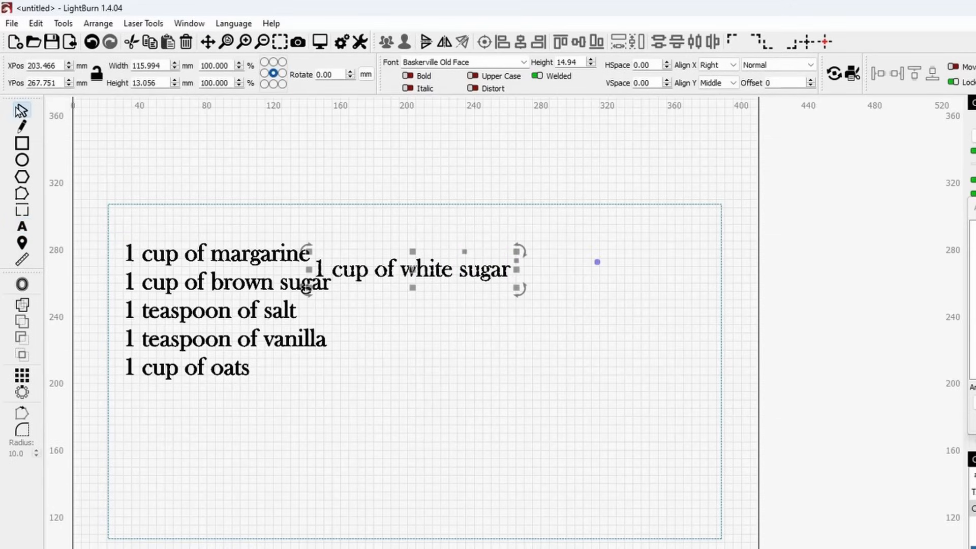
left_click_drag(410, 266, 563, 259)
- Edit the "1 cup of white sugar" text shape to add the lines "2 eggs. unbeaten" and "1 1/2 cups of flour"
right_click(516, 263)
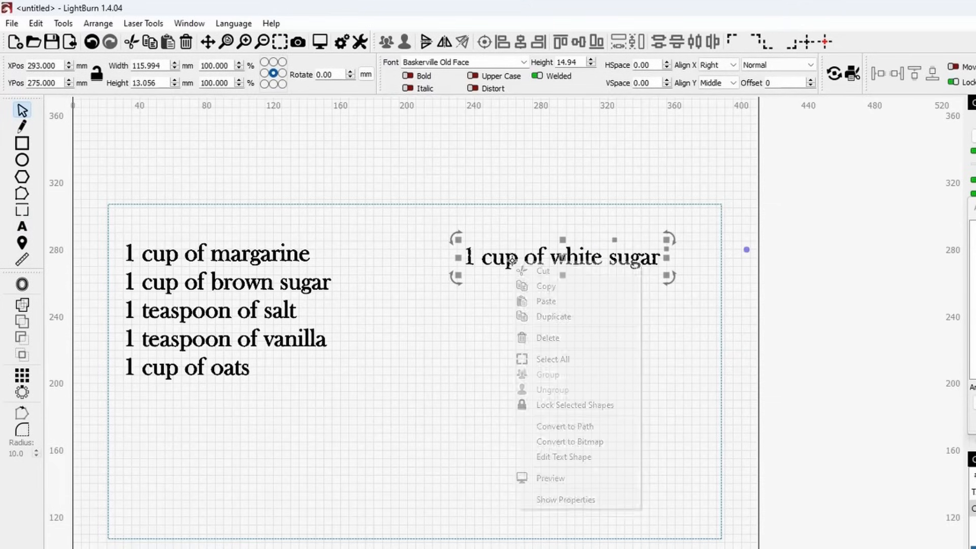
left_click(575, 457)
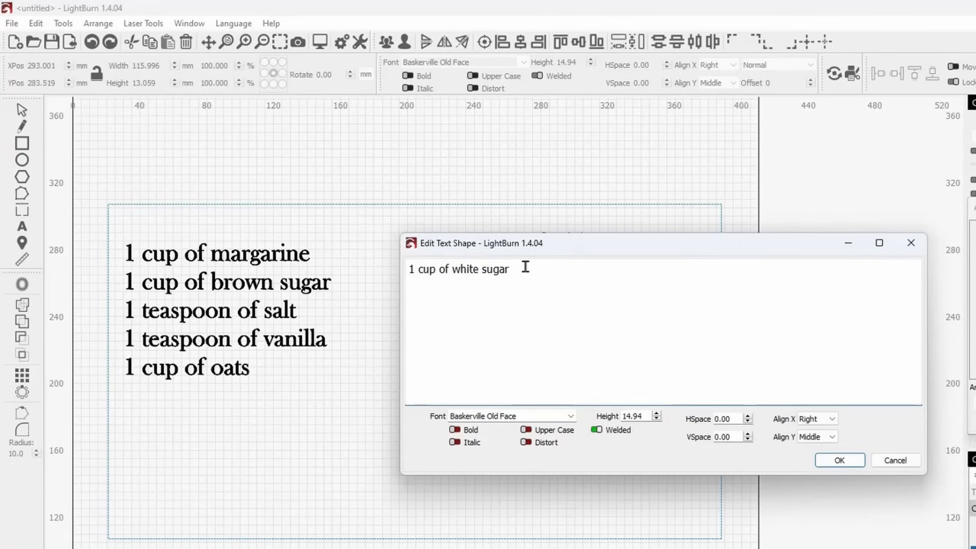
key("Return")
type("2 eggs. unbeaten")
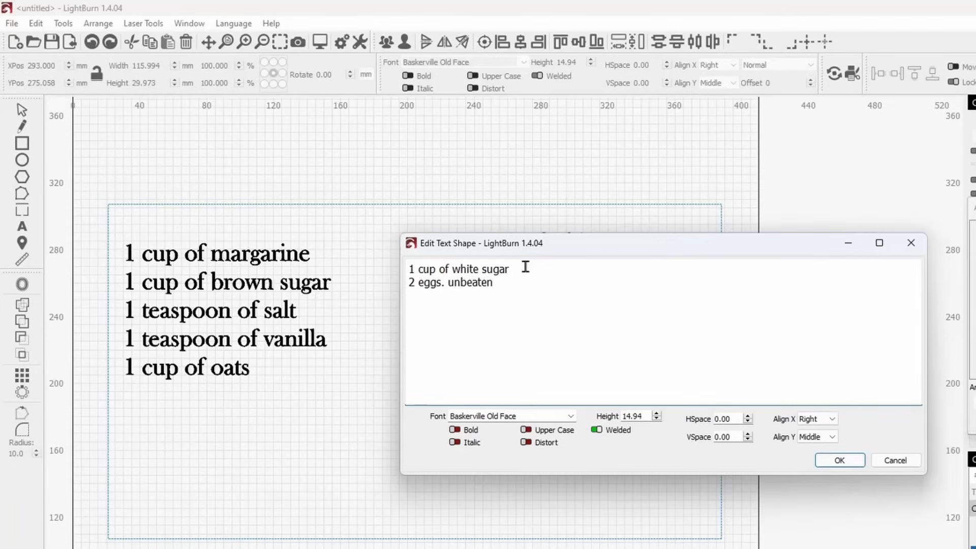
key("Return")
type("1")
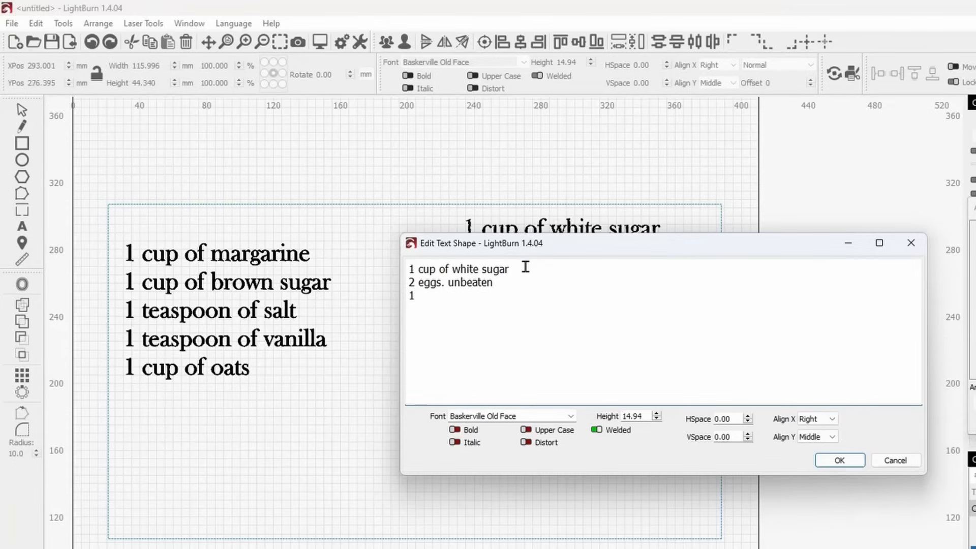
type(" 1/2 cups of flour")
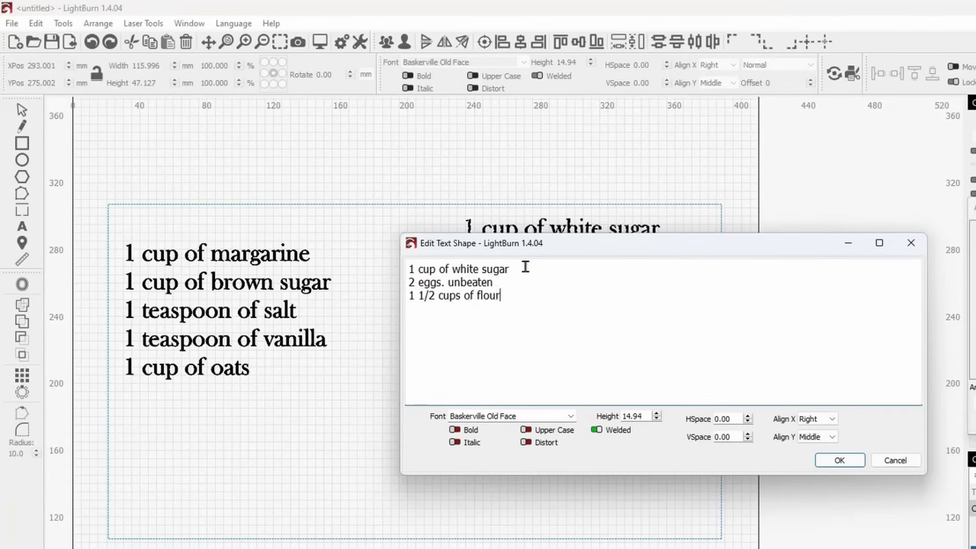
- Add the line "1 teaspoon baking soda" to the white sugar list and apply the text edit
key("Return")
type("1 ")
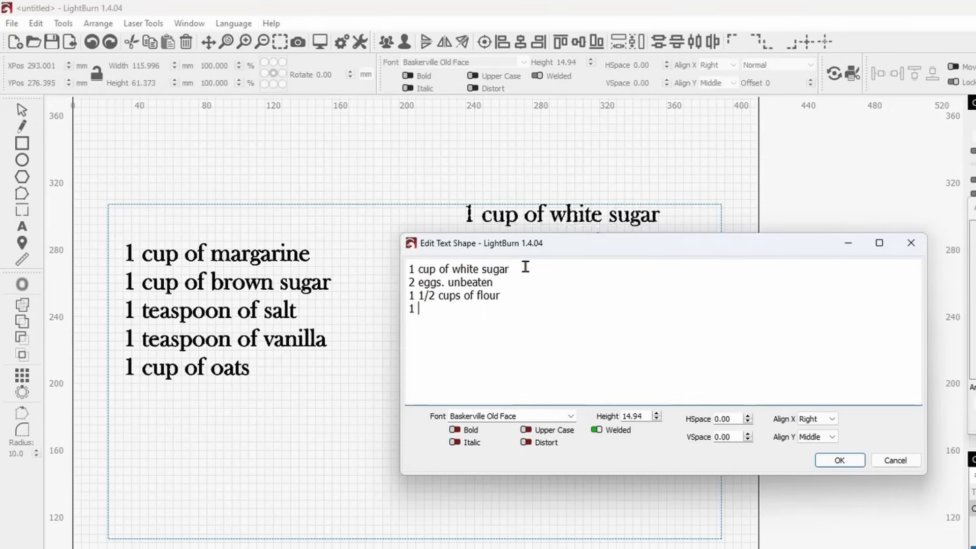
type("teasppo")
key("BackSpace")
key("BackSpace")
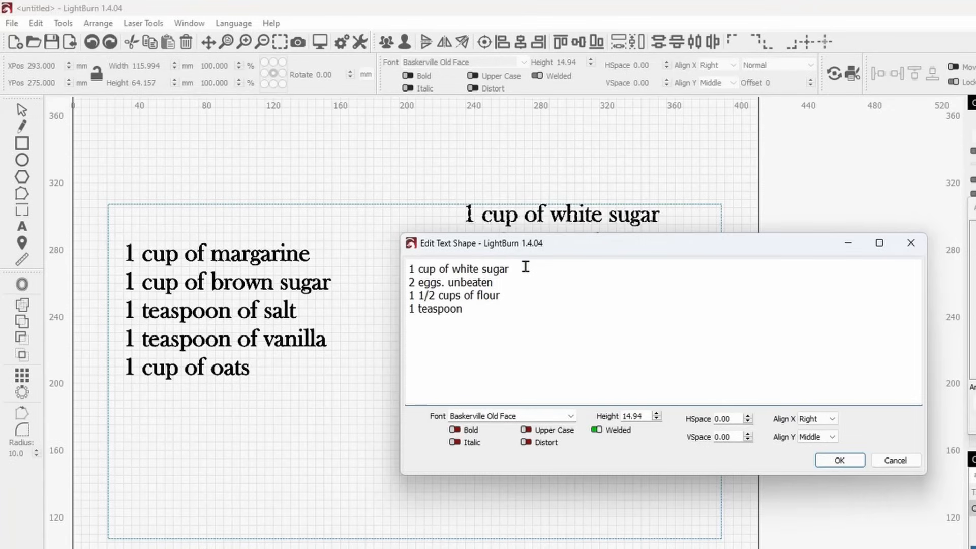
type("poon baking soda")
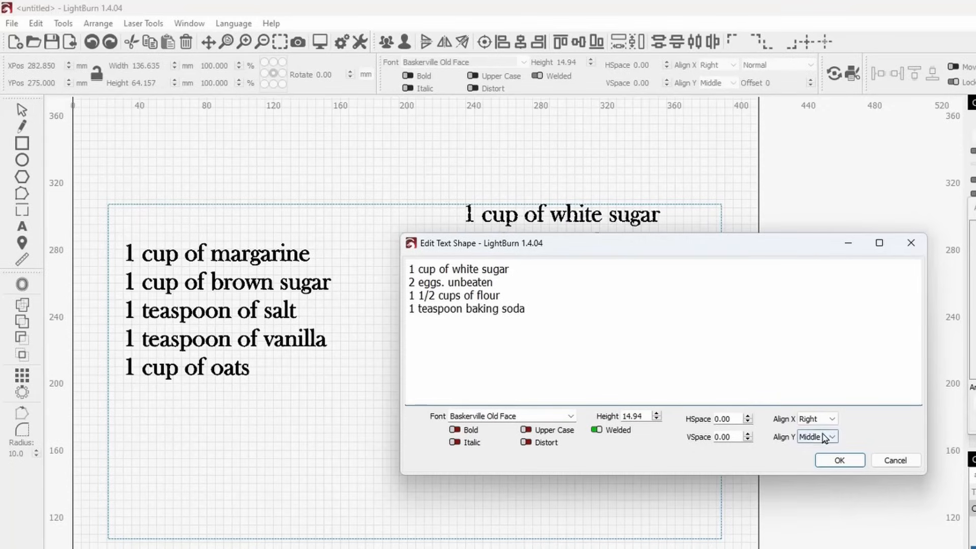
left_click(839, 460)
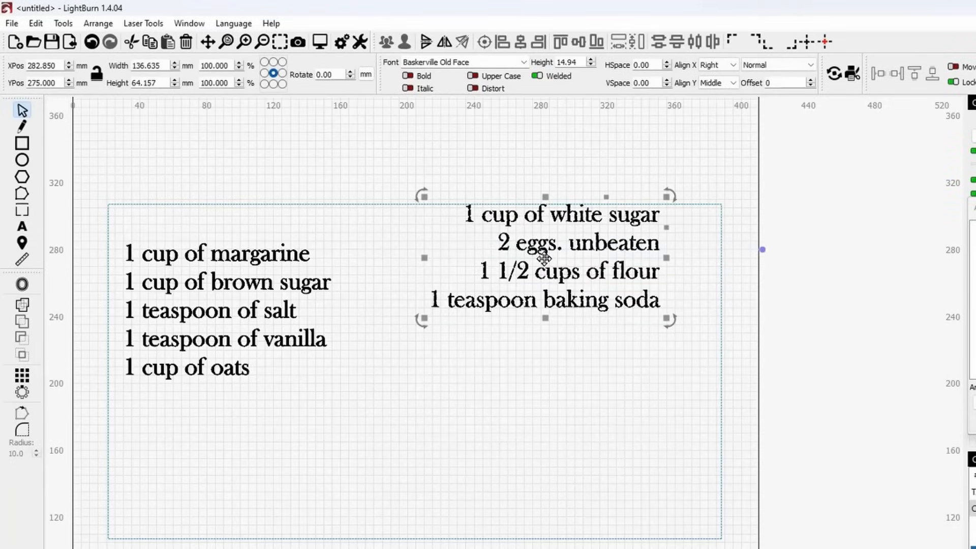
- Move the white sugar list down inside the rectangle and align its top with the margarine list
left_click_drag(544, 261, 549, 303)
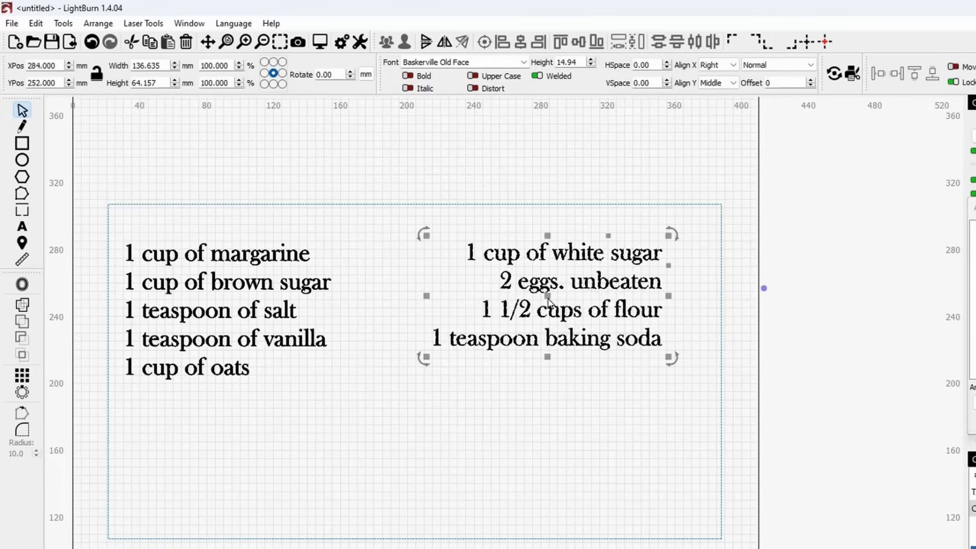
left_click(282, 284, "shift")
left_click(561, 43)
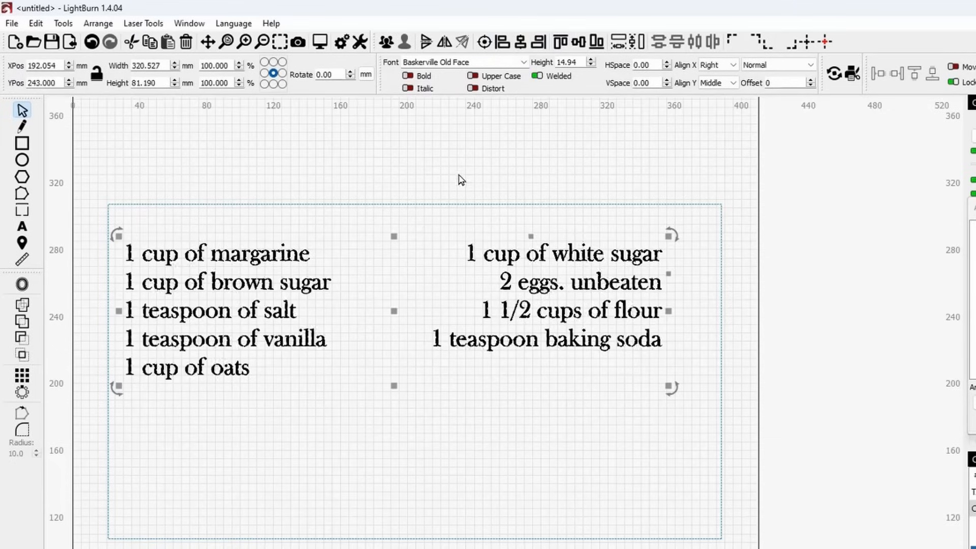
left_click(430, 201)
- Edit the white sugar list's text shape and set its horizontal alignment to Left
scroll(393, 311, "down", 1)
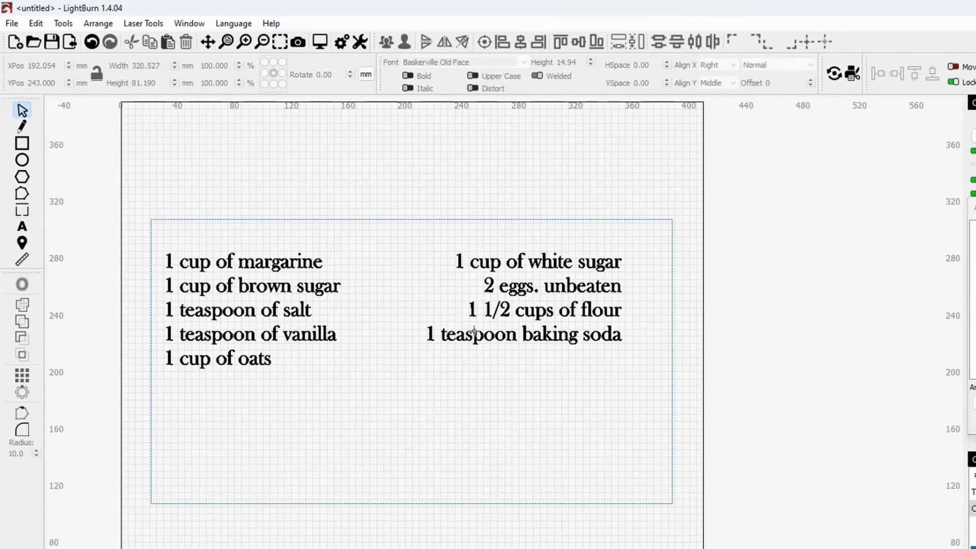
left_click(530, 315)
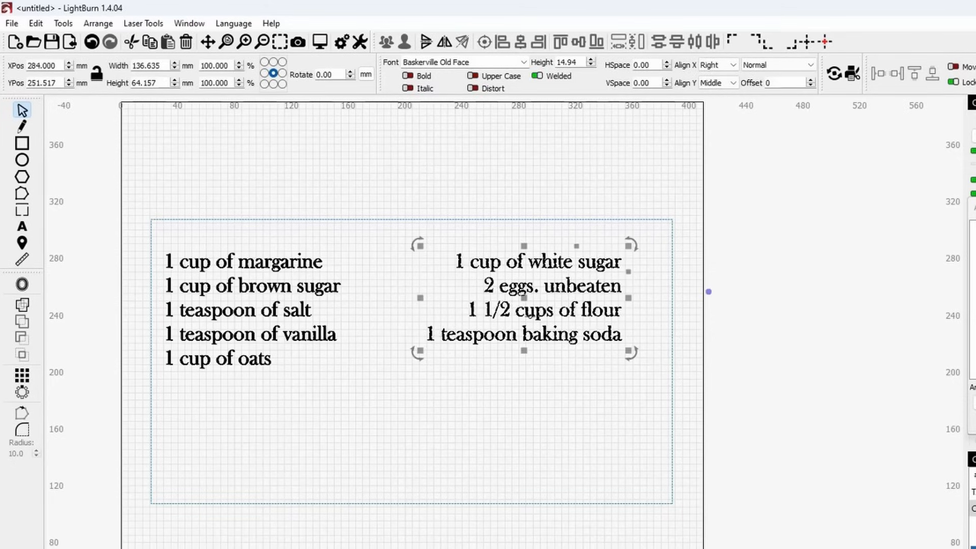
right_click(531, 320)
left_click(584, 519)
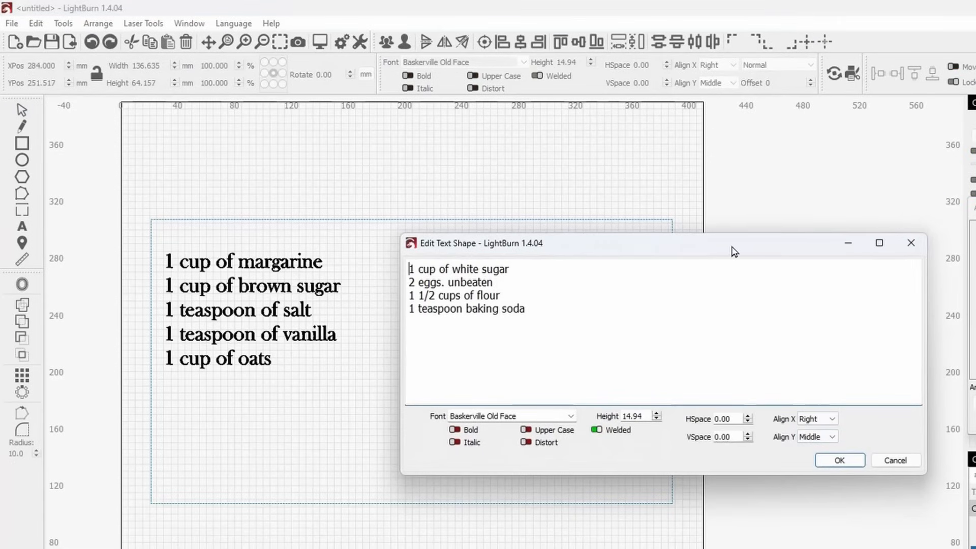
left_click_drag(730, 248, 975, 207)
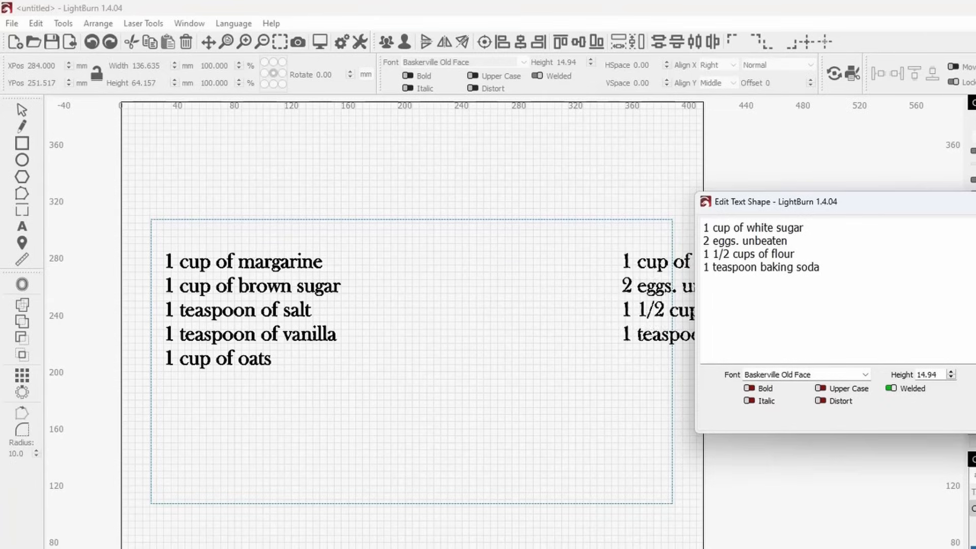
left_click_drag(953, 201, 959, 418)
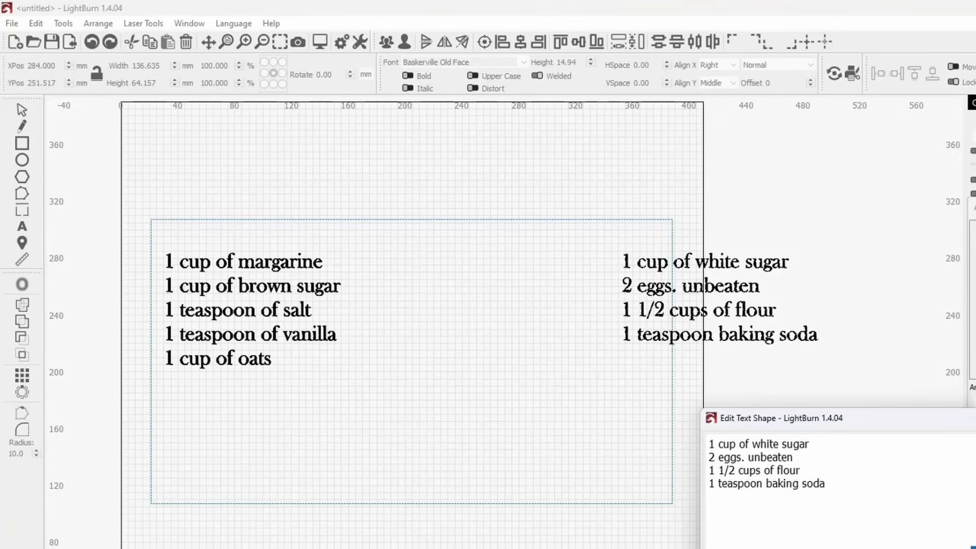
left_click(970, 546)
- Move the white sugar list back inside the rectangle and align its top with the margarine list
left_click_drag(685, 301, 523, 298)
left_click(295, 292)
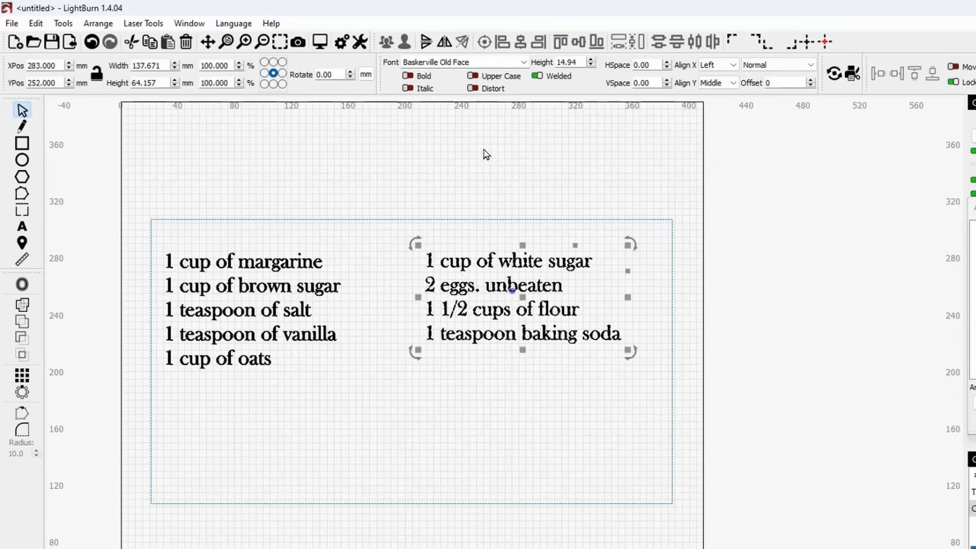
left_click(286, 304, "shift")
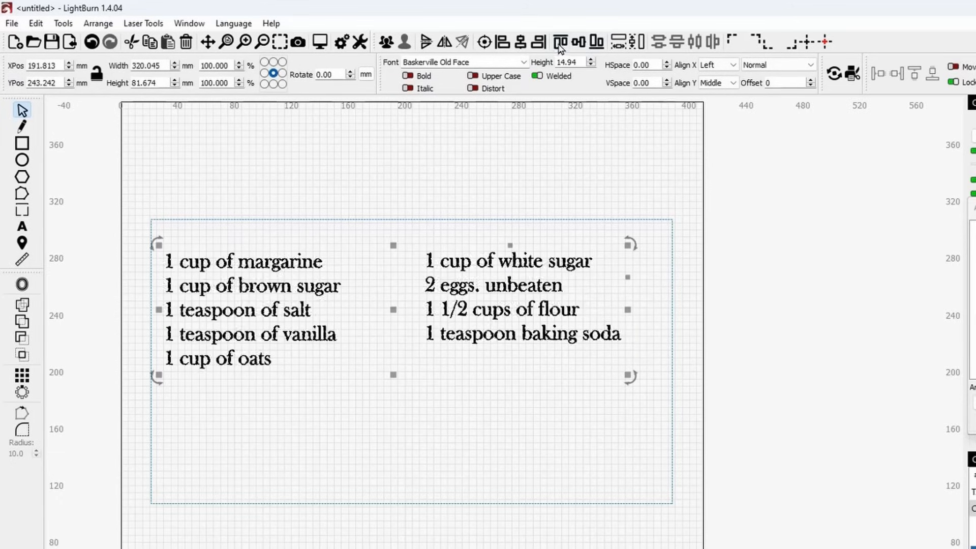
left_click(467, 149)
- Add the text "Cream butter until light." with horizontal alignment Middle below the two ingredient lists
scroll(404, 290, "down", 1)
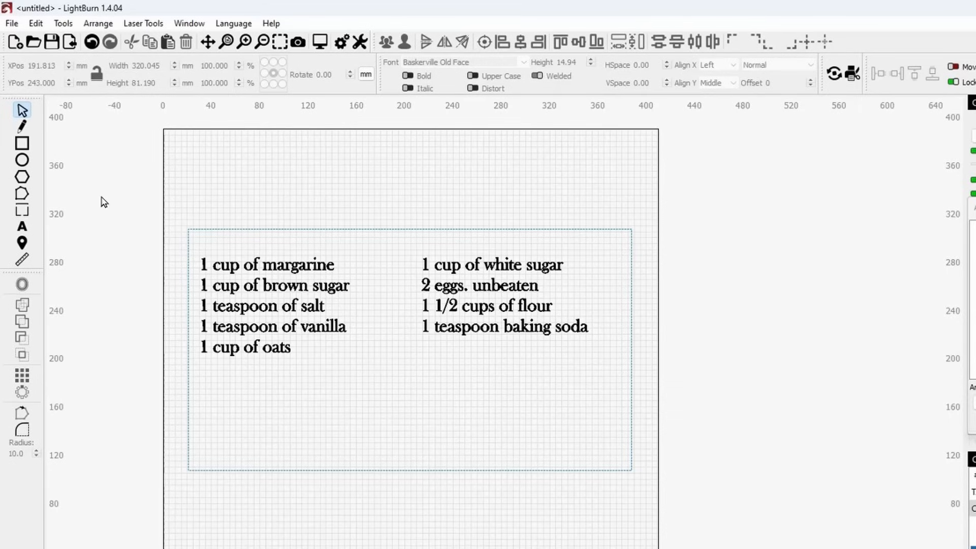
left_click(22, 226)
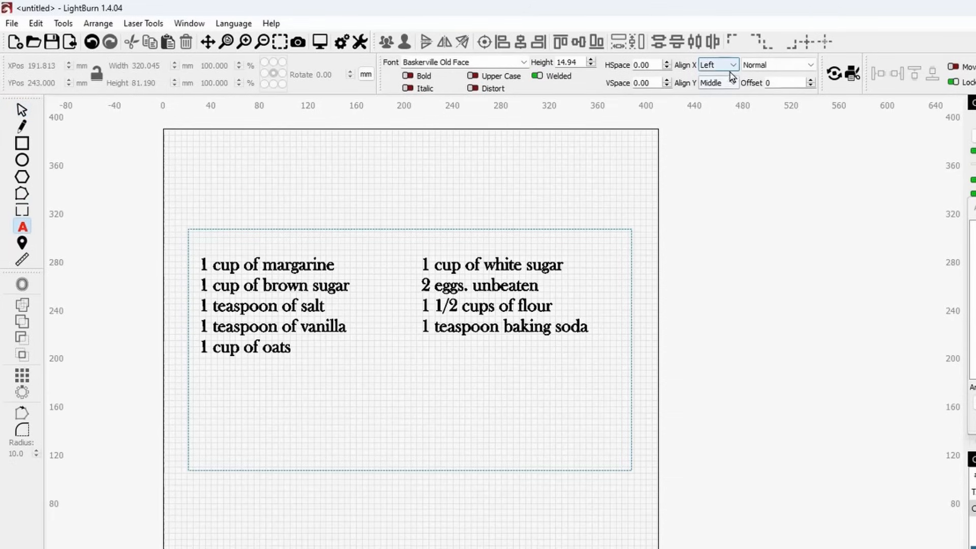
left_click(717, 65)
left_click(711, 85)
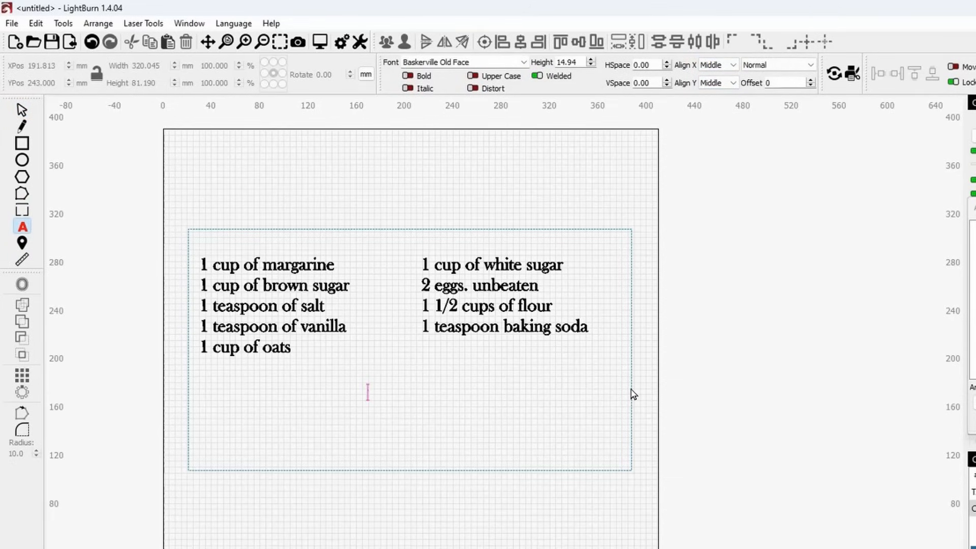
type("Cream b")
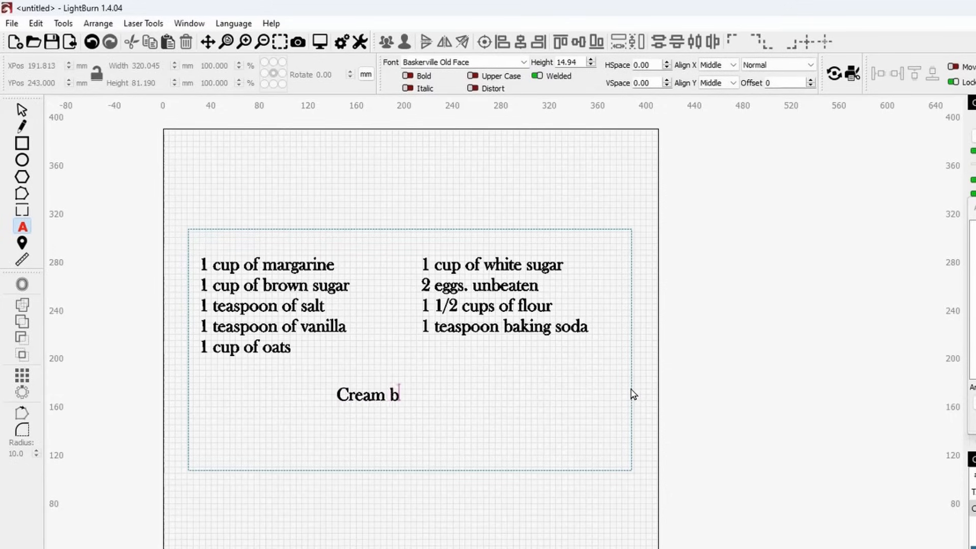
type("utter until")
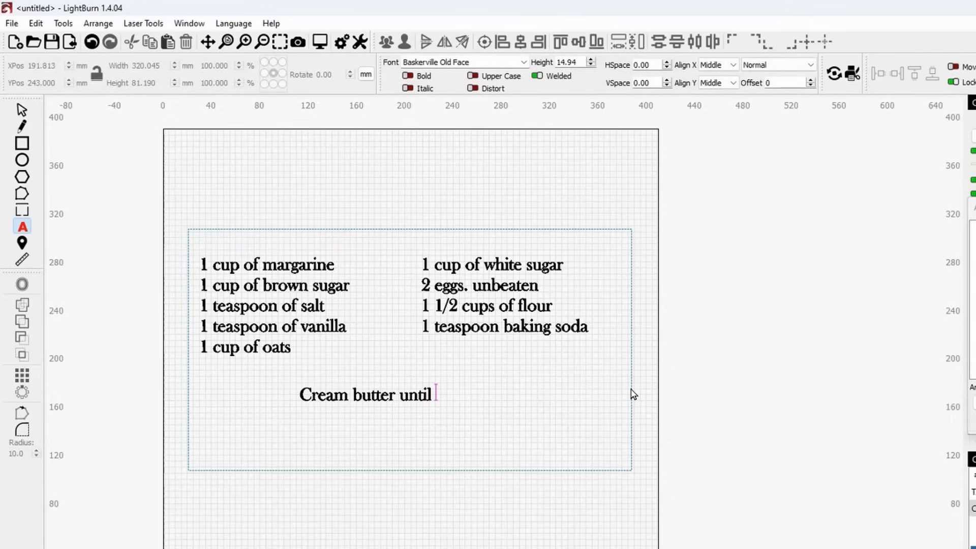
type(" light")
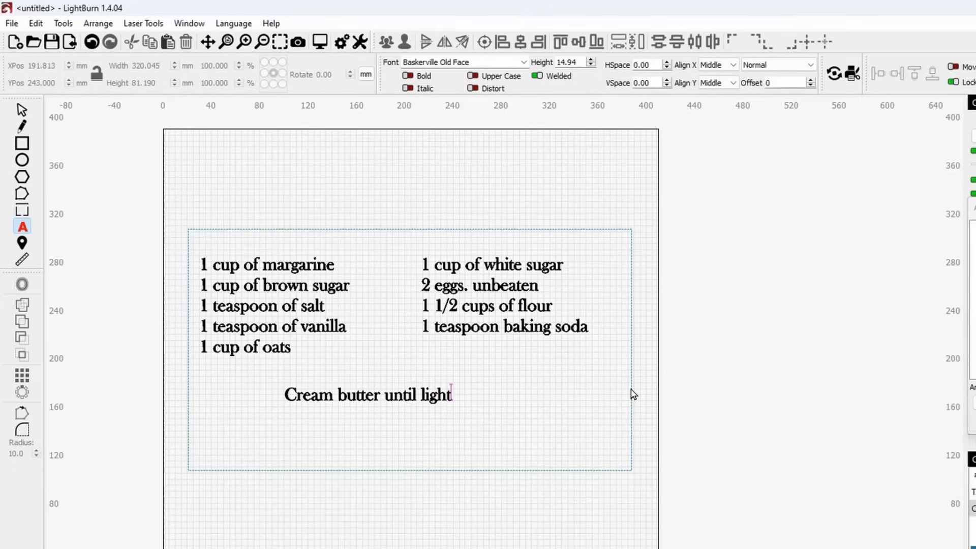
type(".")
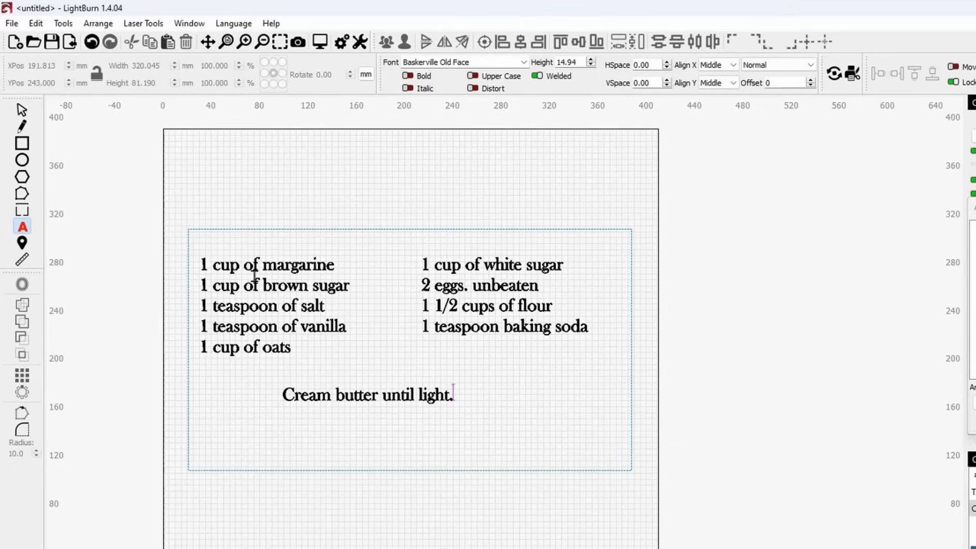
left_click(22, 117)
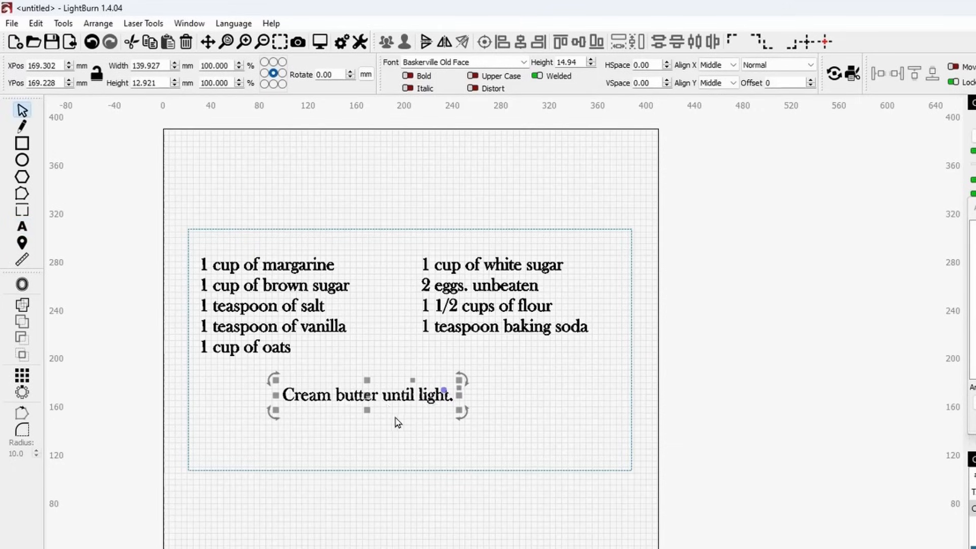
- Edit the "Cream butter until light." text shape to append "Add white and brown sugar." on the same line
right_click(392, 399)
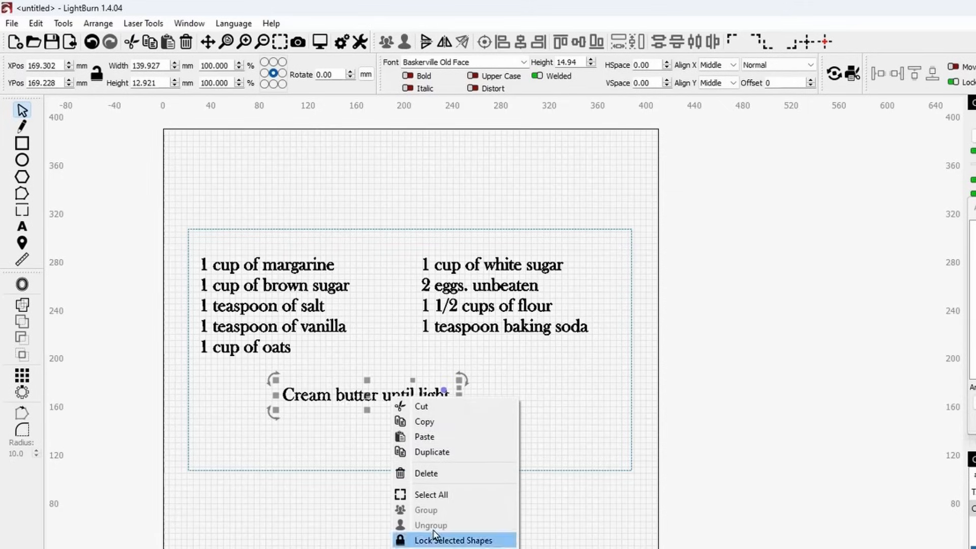
left_click(442, 548)
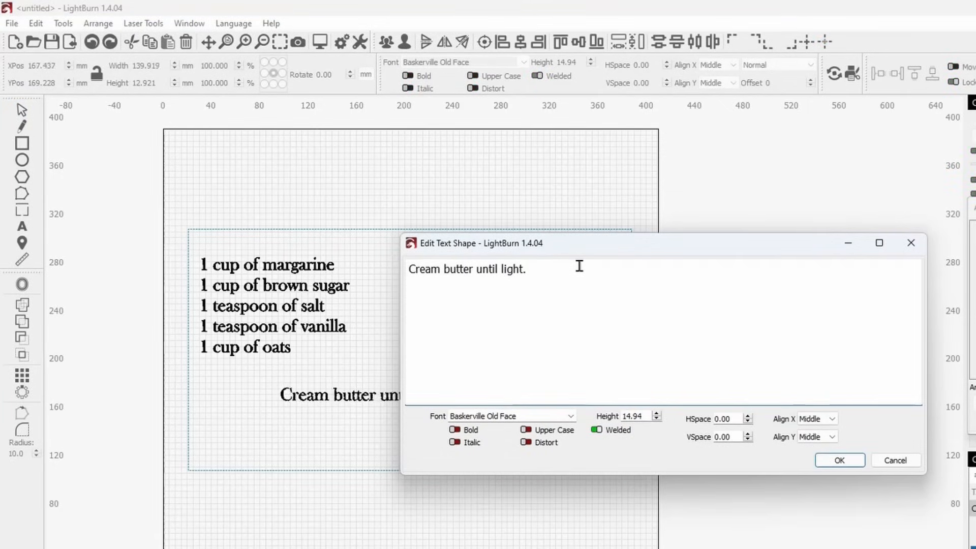
type("Add ")
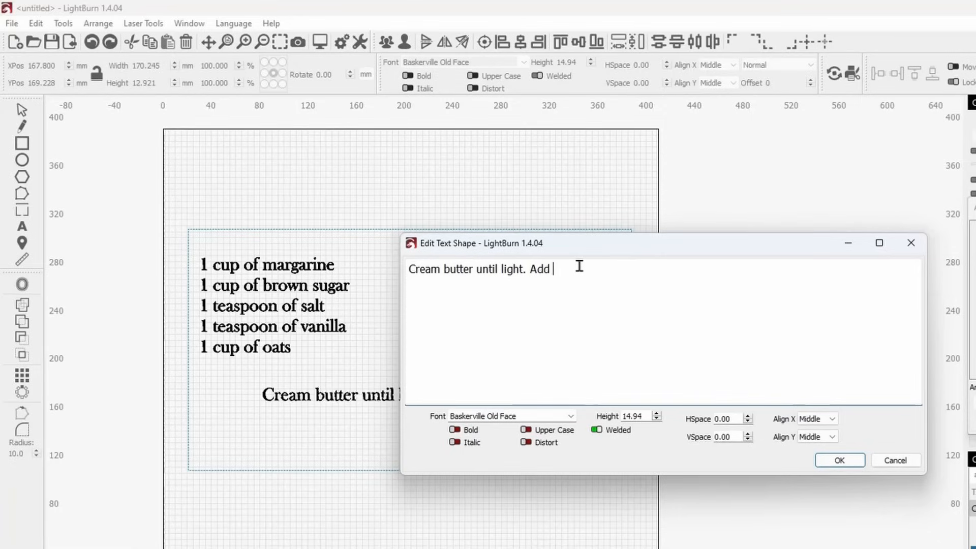
type("white and")
type("brow")
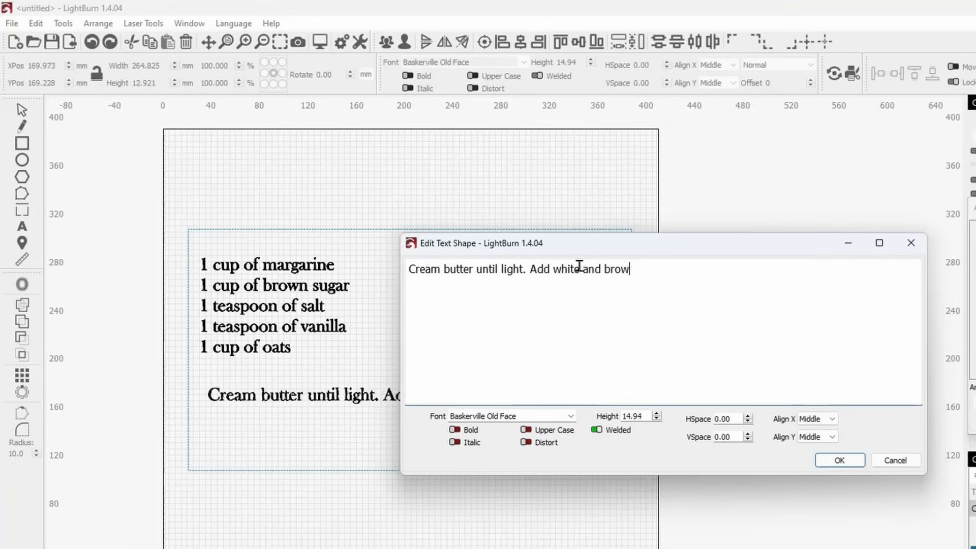
type("n sugar.")
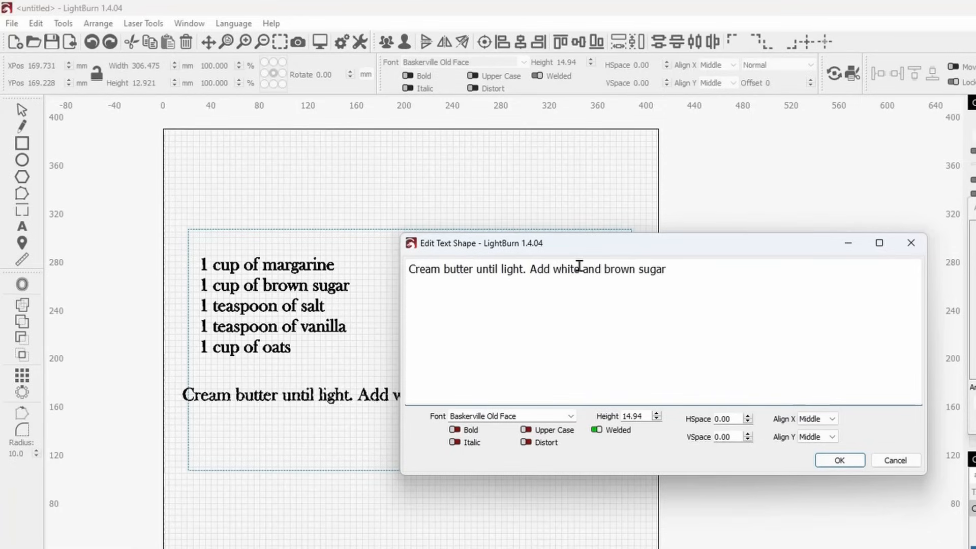
- Start a second line in the instructions text reading "Work in until fluffy"
key("Return")
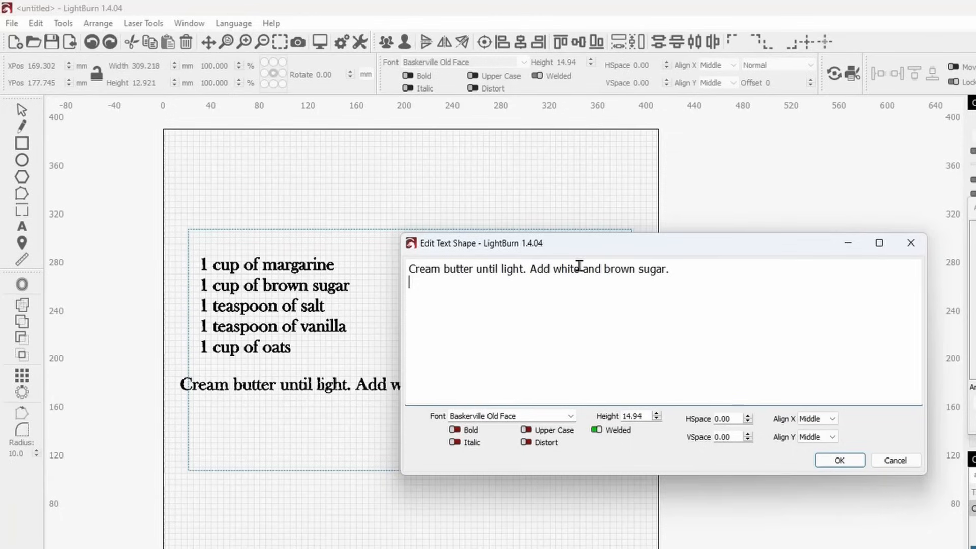
type("Wprk in until")
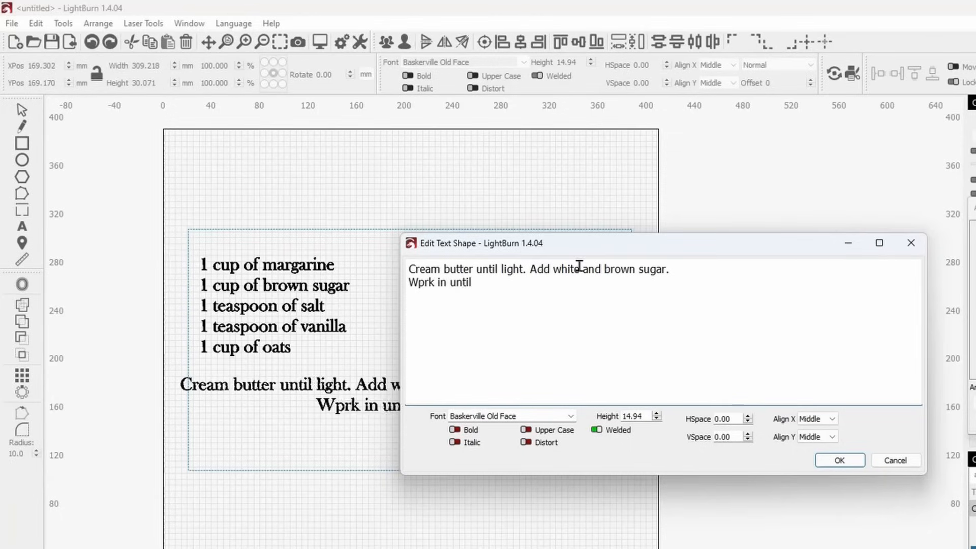
key("Left")
key("Left")
key("Left")
key("Left")
key("Left")
key("Left")
key("Left")
key("Left")
key("Left")
key("BackSpace")
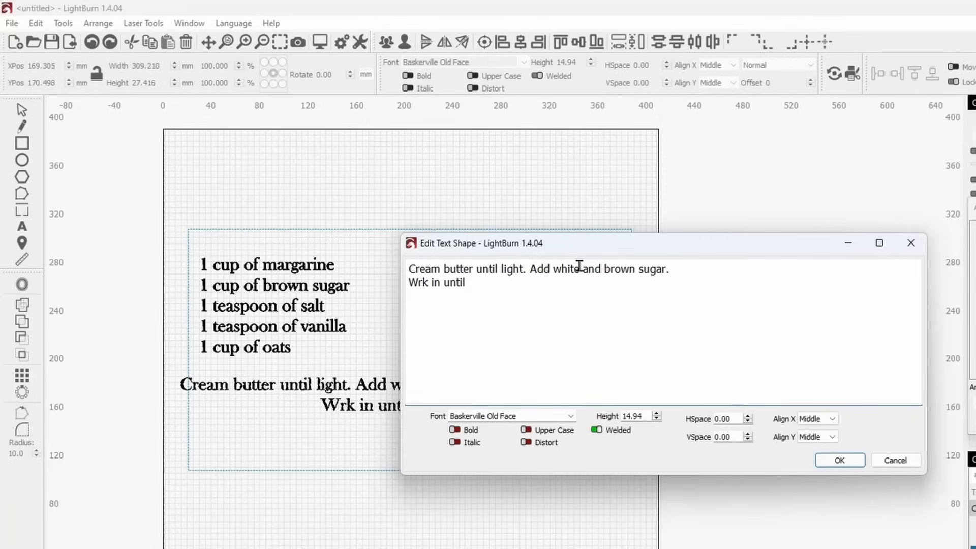
type("o")
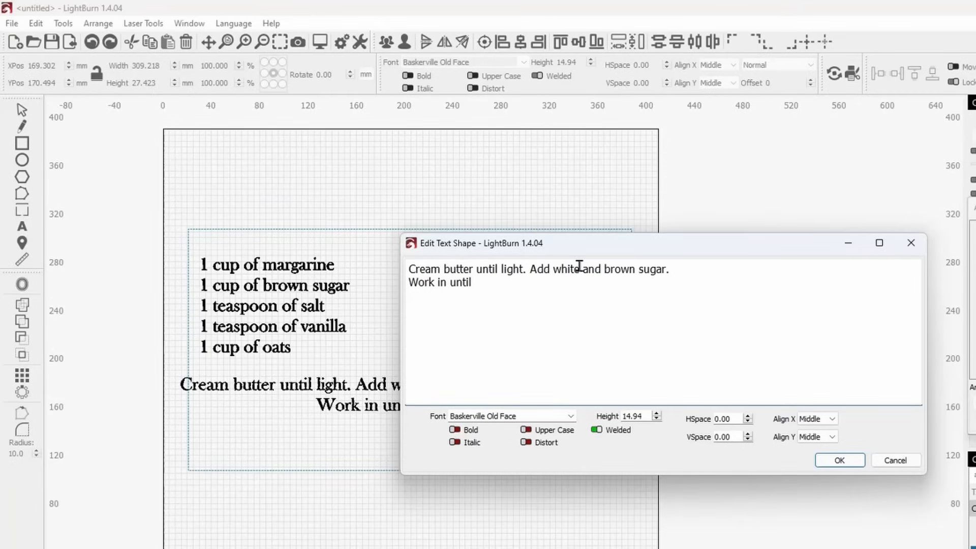
type("fu")
key("BackSpace")
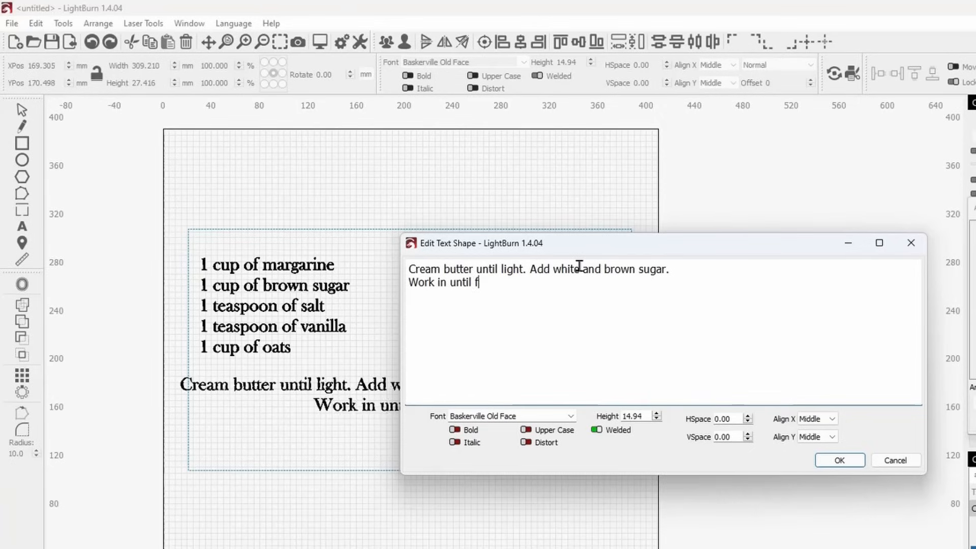
type("luffy")
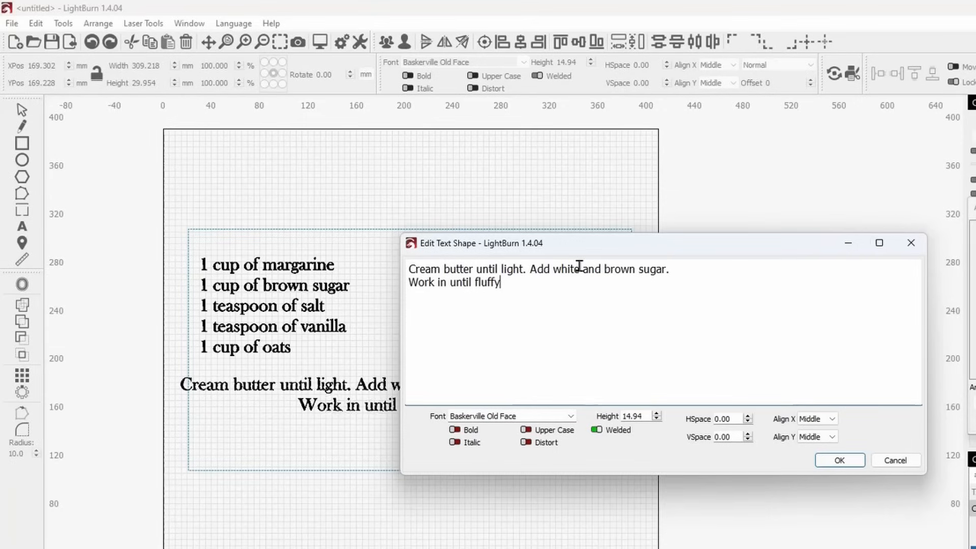
- Continue the second instruction line with ". Add unbeaten eggs and vanilla. stirring after each egg." and begin a new line below it
type(". Add")
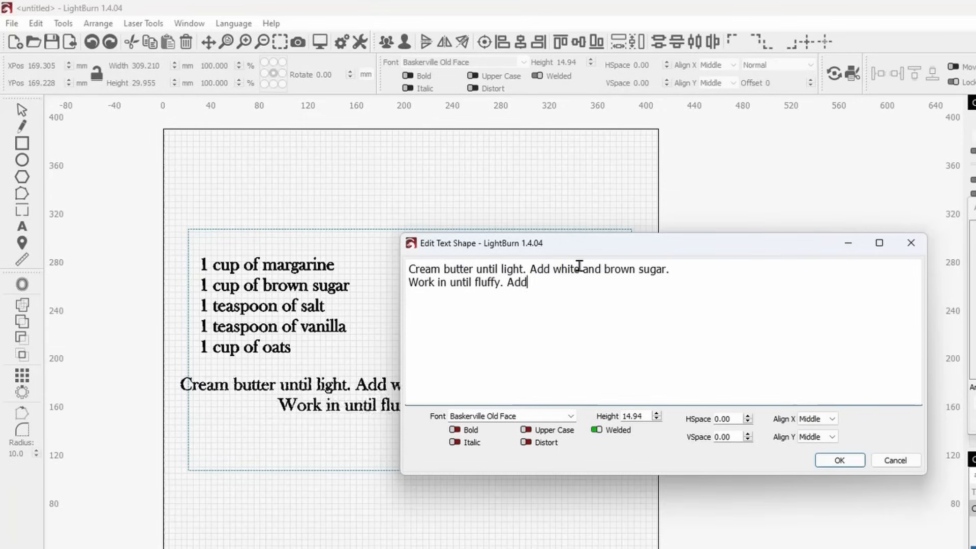
type(" unbe")
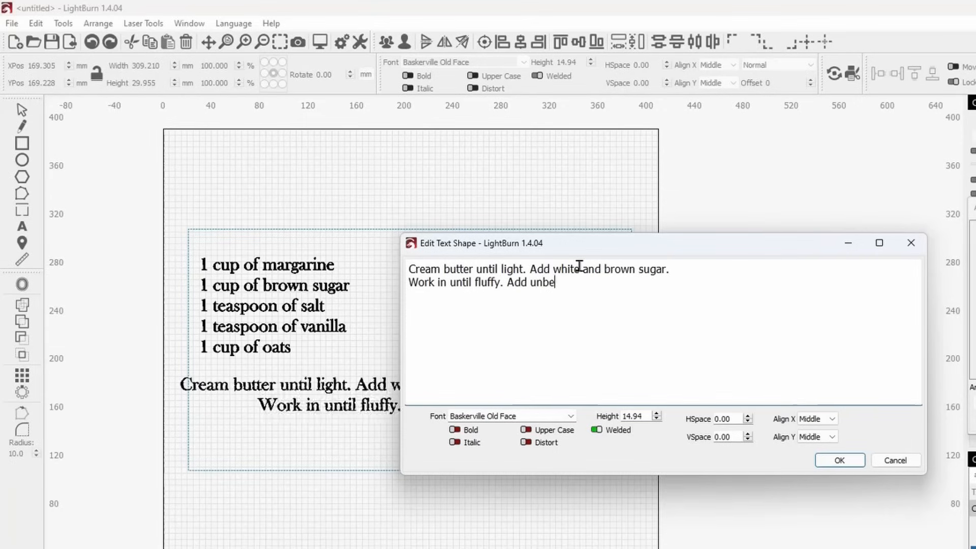
type("aten egg")
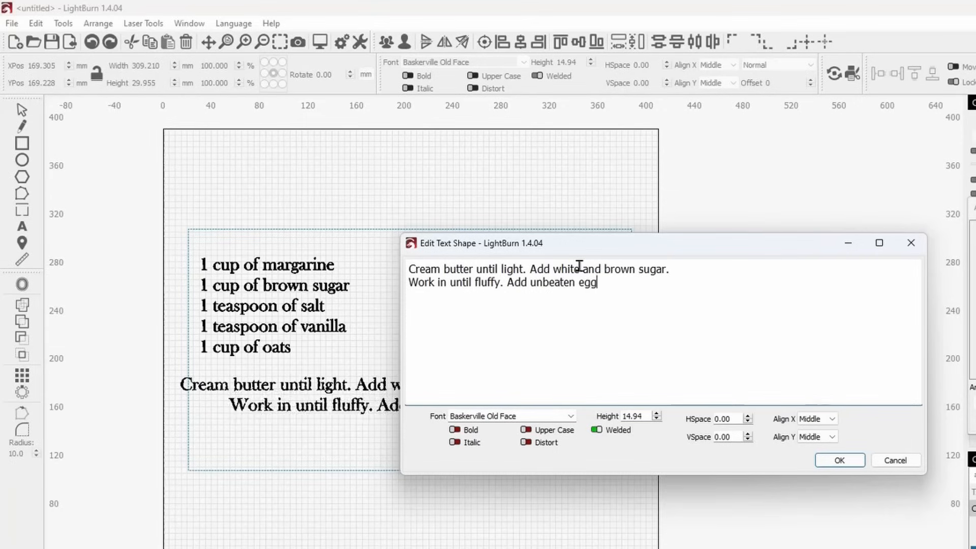
type("s and")
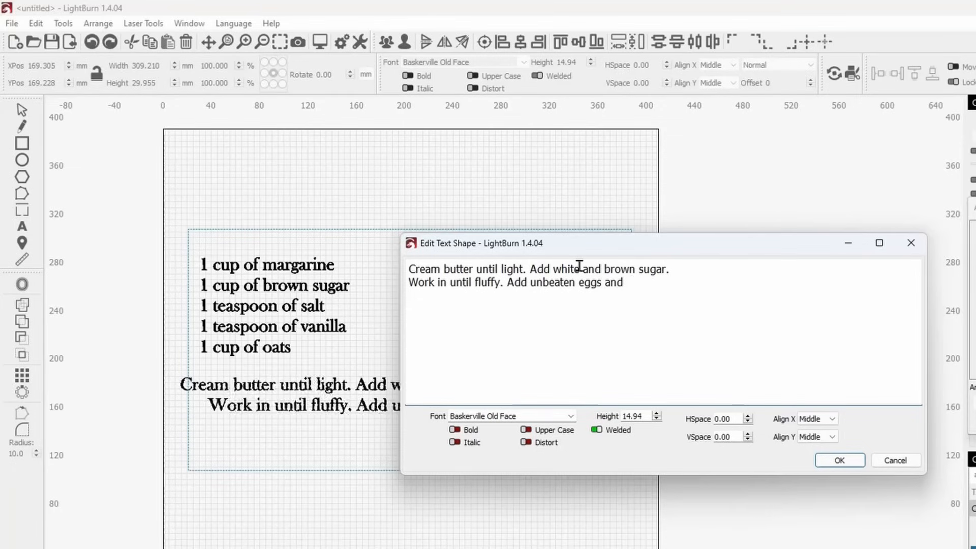
type(" van")
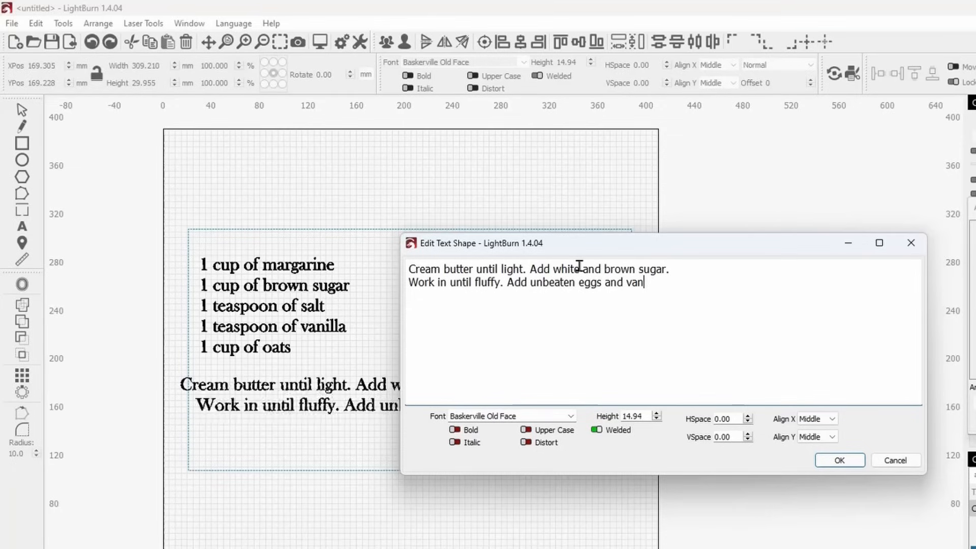
type("illa")
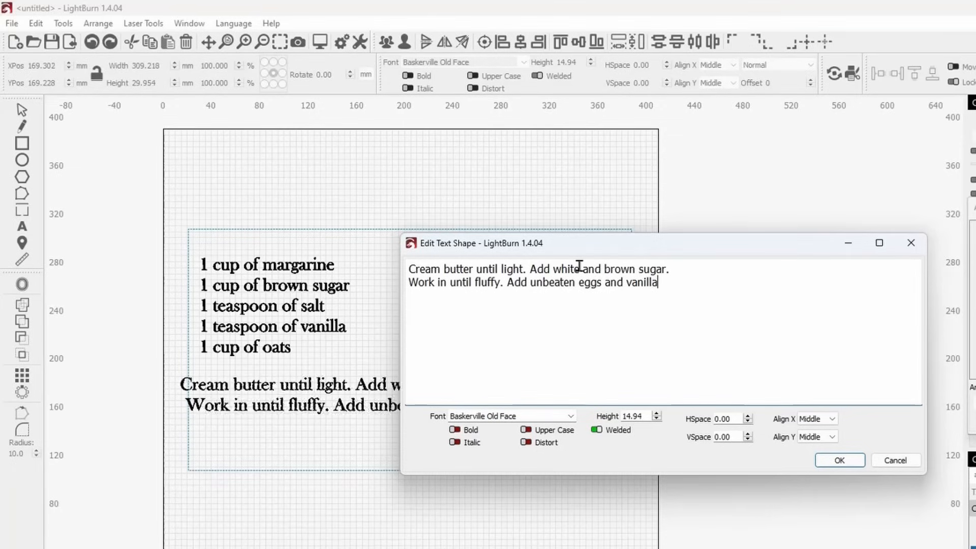
type(". stirrin")
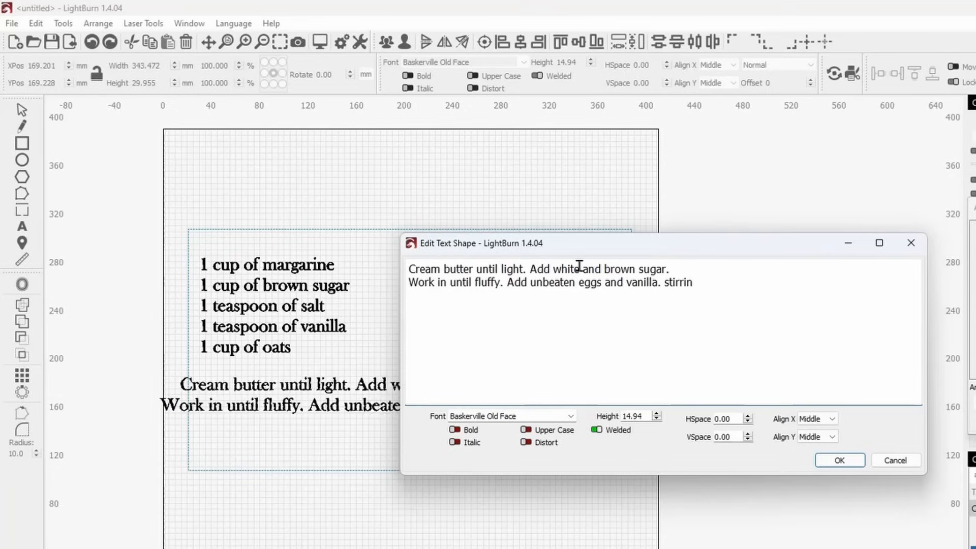
type("g")
type(" a")
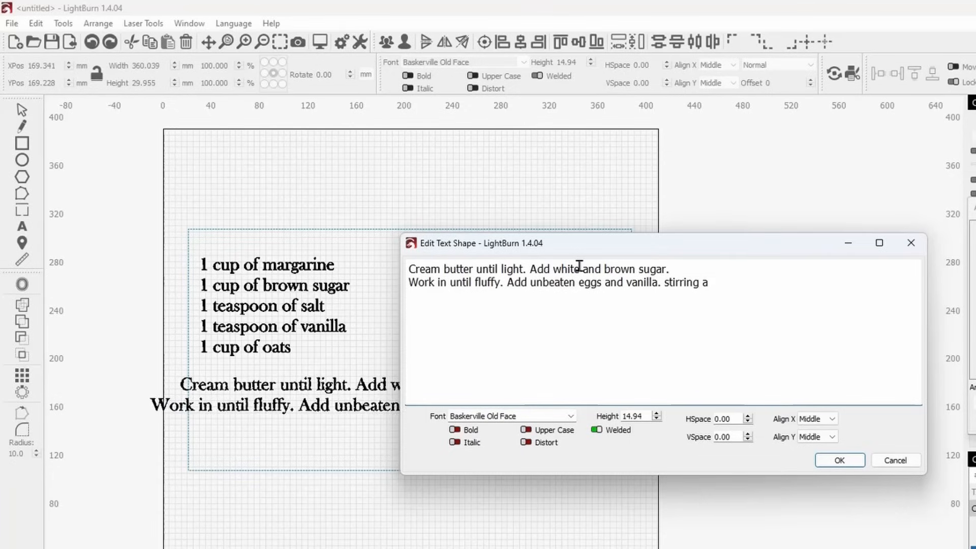
type("fter each ")
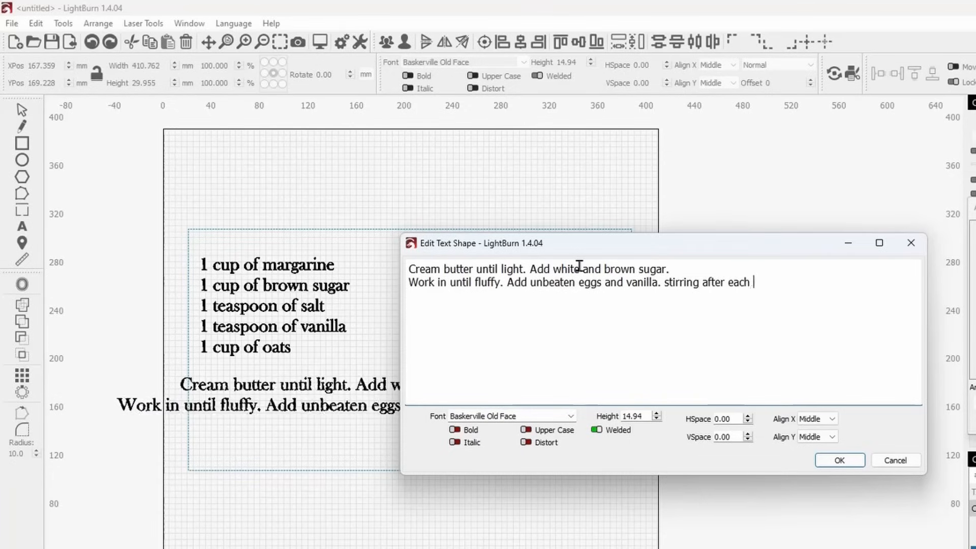
type("eagg.")
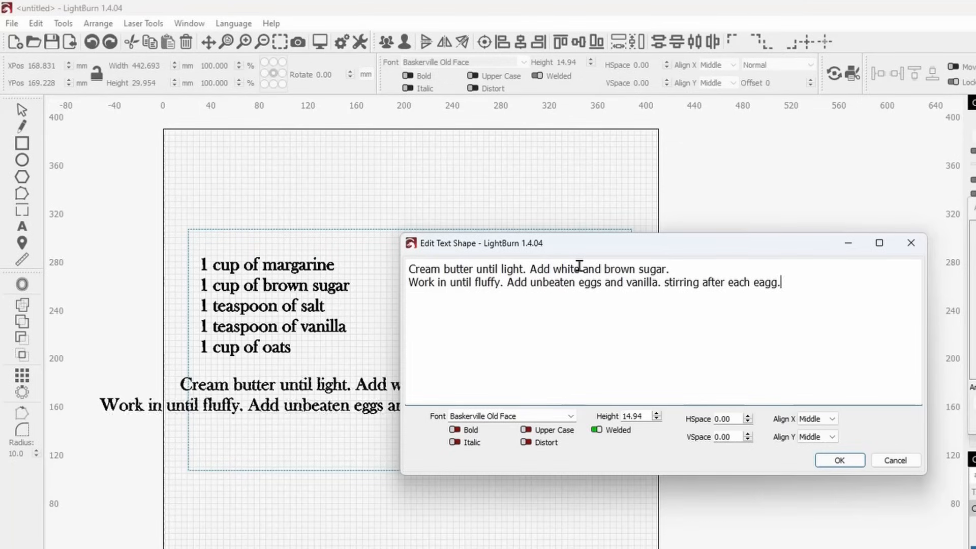
key("Left")
key("Left")
key("Left")
key("BackSpace")
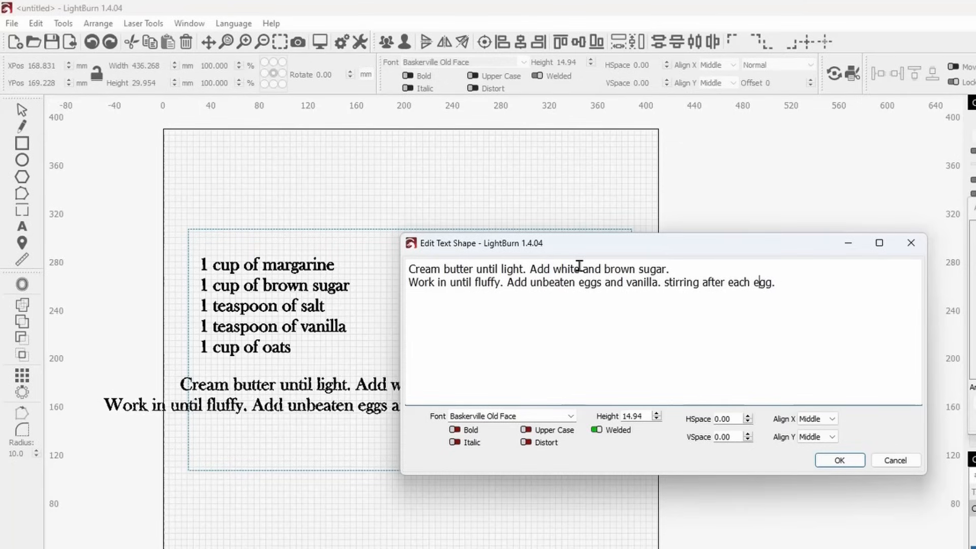
key("Return")
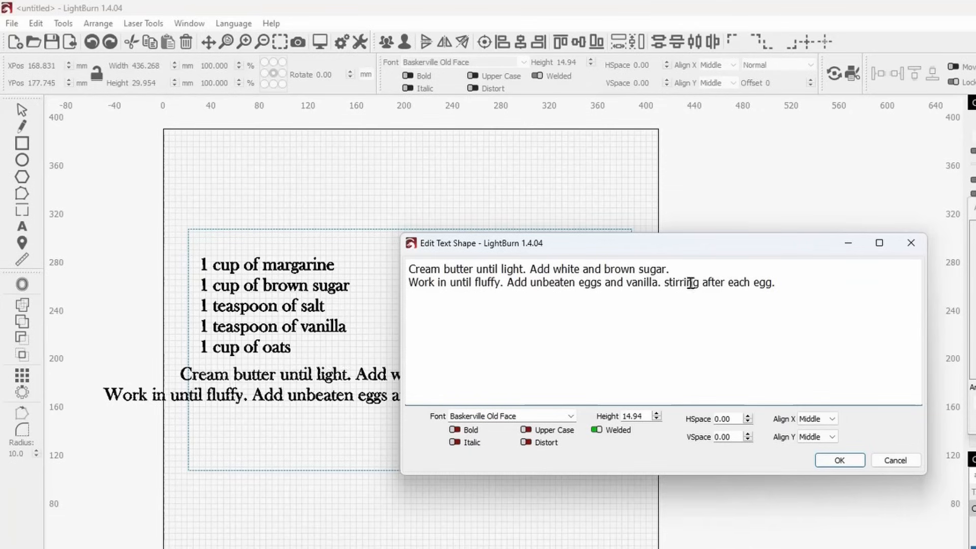
- Replace the period after "vanilla" in the second instruction line with a comma
left_click(665, 283)
key("BackSpace")
key("BackSpace")
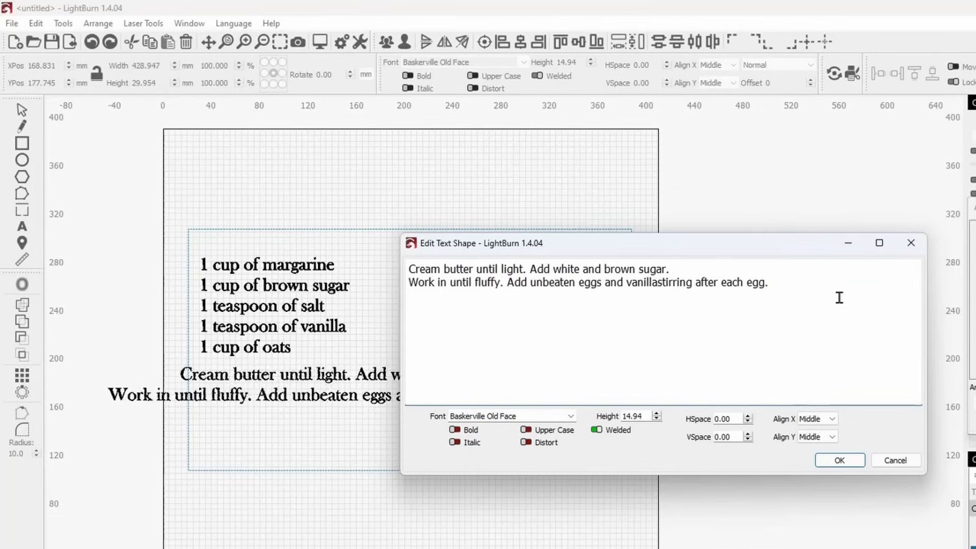
type(",")
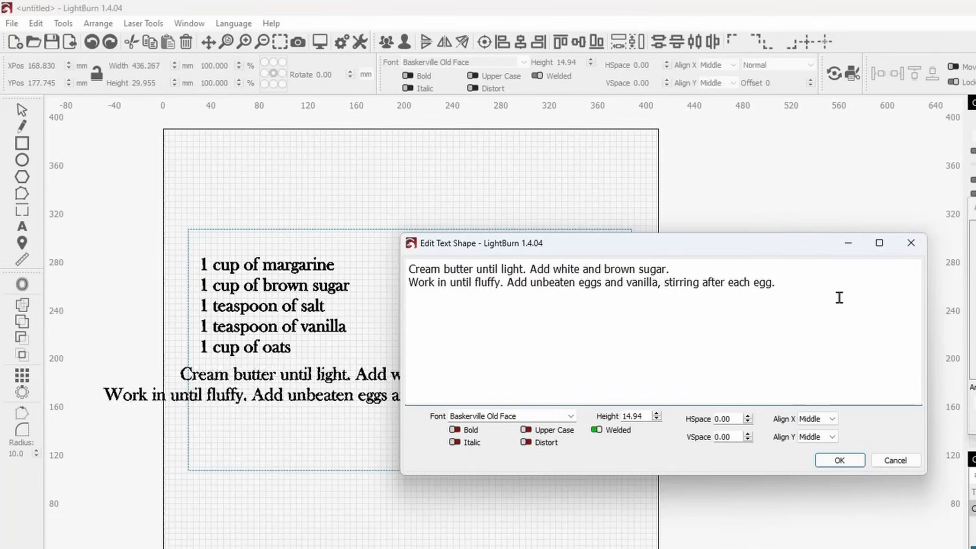
left_click(751, 318)
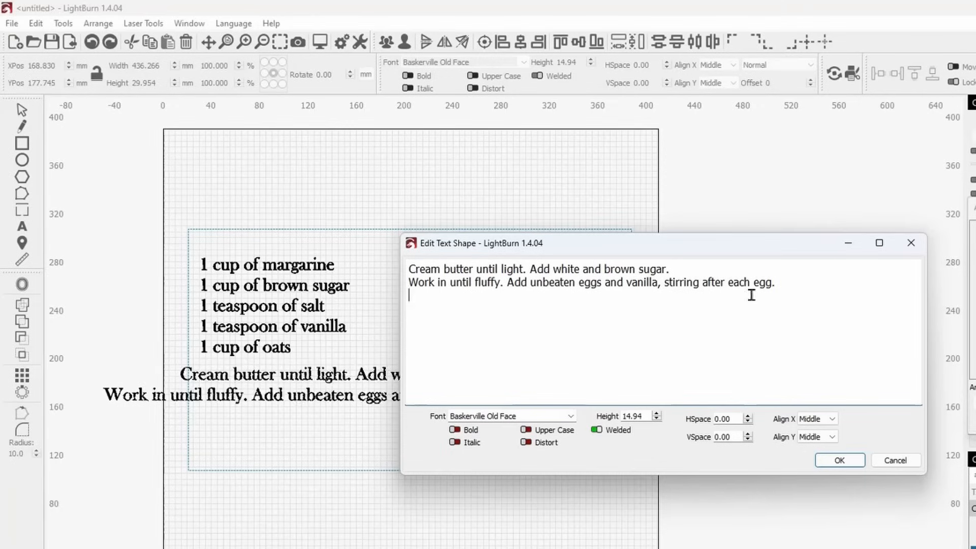
- Copy both lines of the instructions text to the clipboard, then clear the selection
left_click_drag(779, 283, 375, 261)
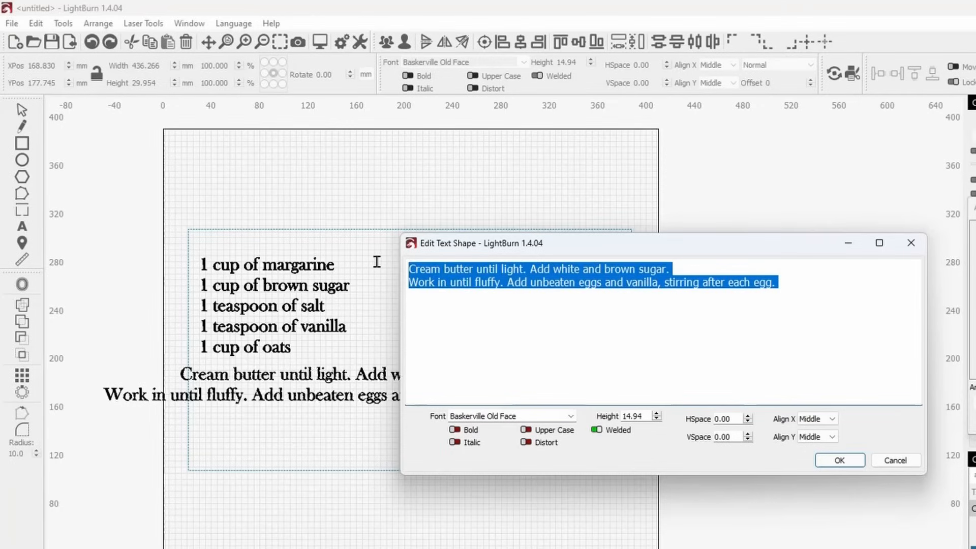
right_click(452, 275)
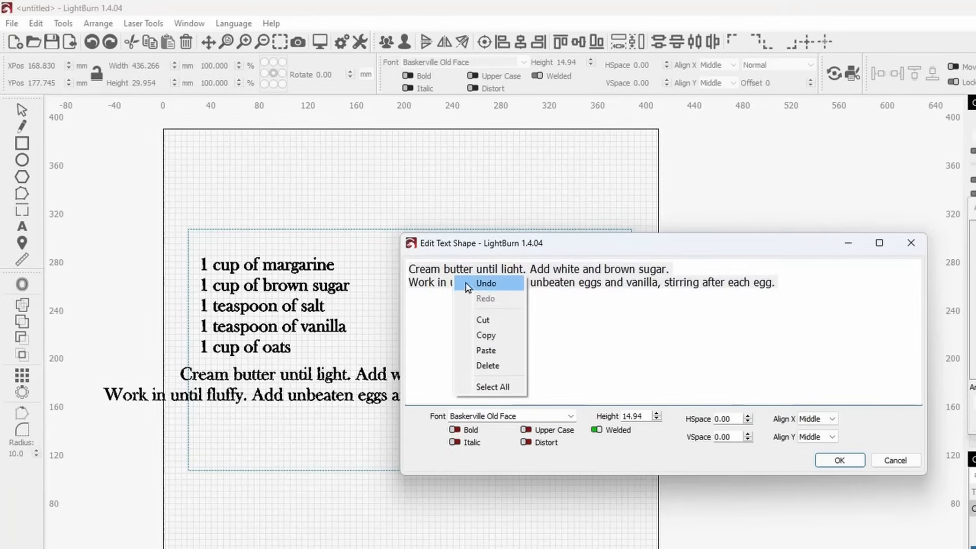
left_click(489, 338)
left_click(588, 338)
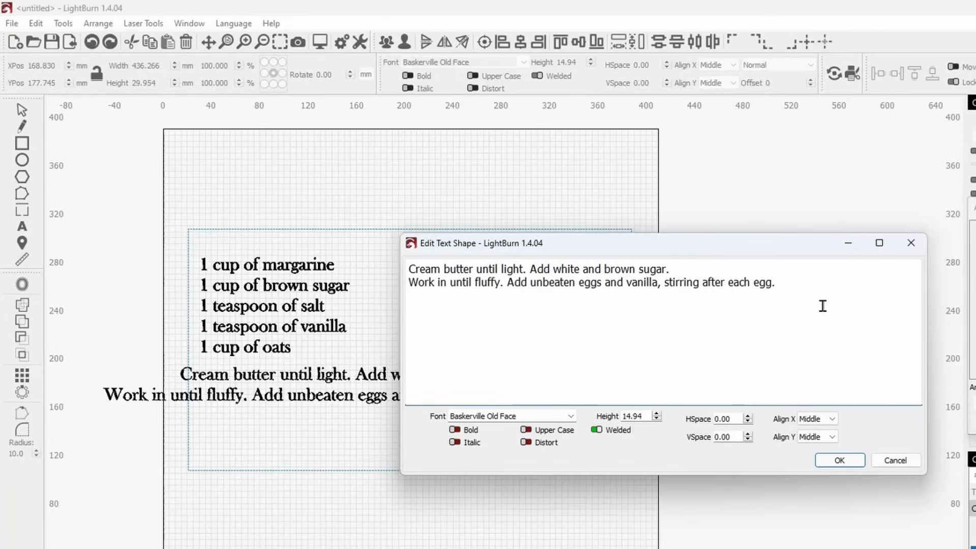
- Add a third instruction line reading "Stip in flour, beating as you add."
key("Return")
type("Stip ")
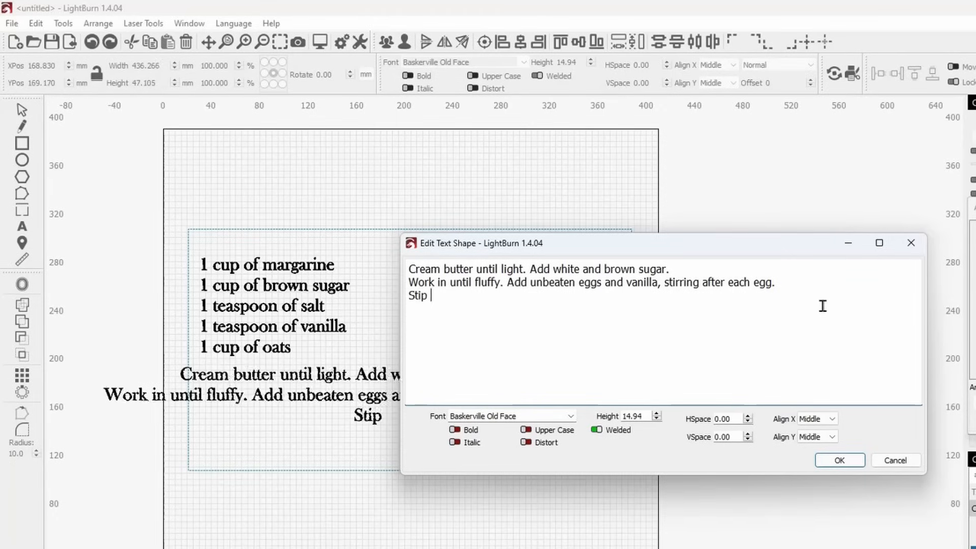
type("in flour")
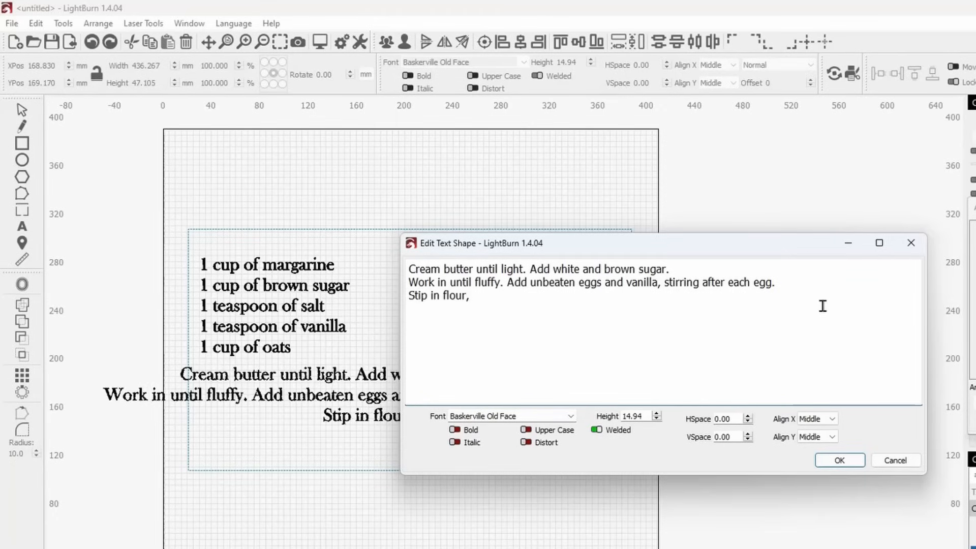
type(", brating")
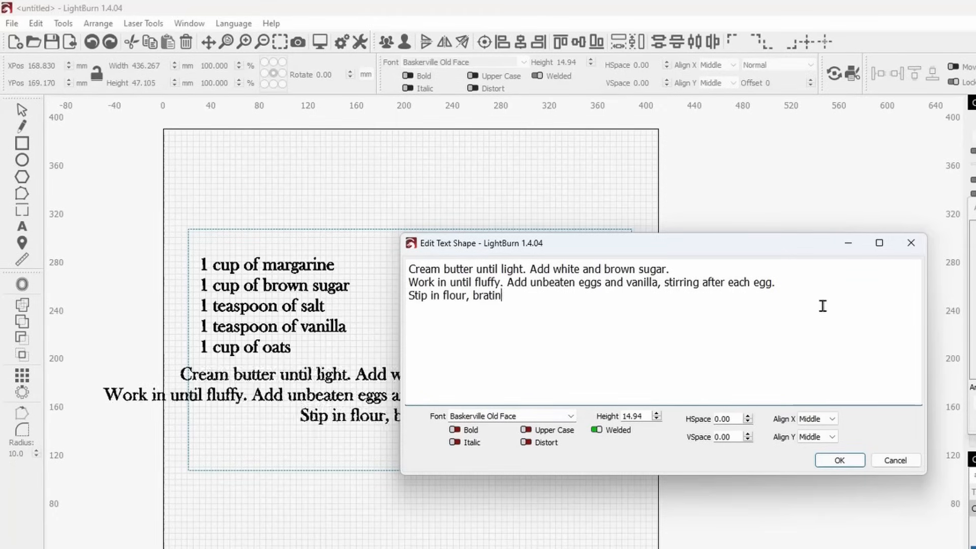
key("BackSpace")
key("BackSpace")
key("BackSpace")
key("BackSpace")
key("BackSpace")
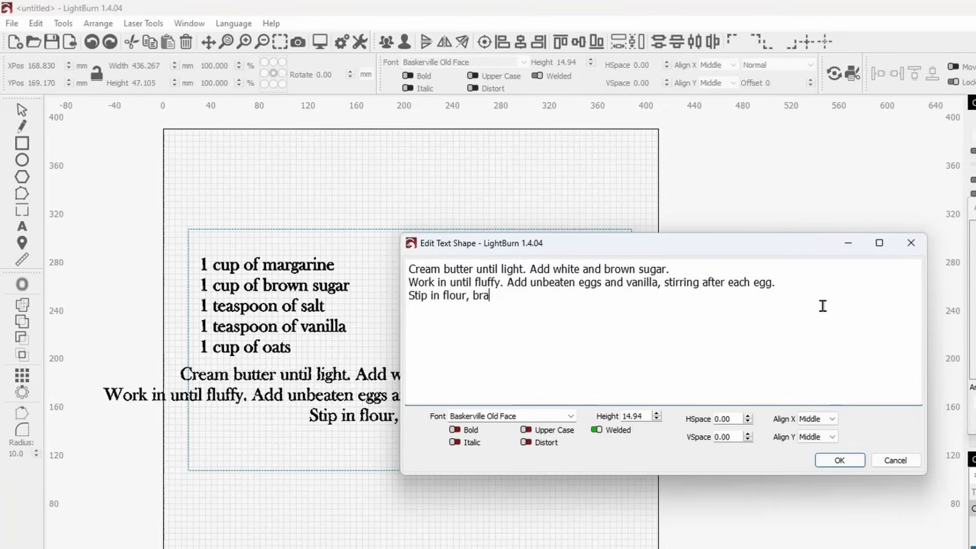
type("eating")
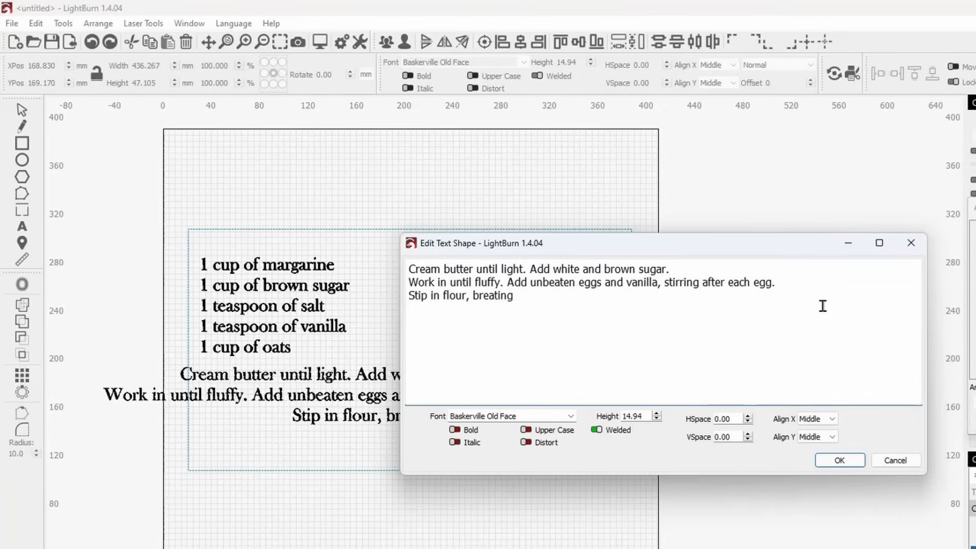
key("BackSpace")
key("Left")
key("Left")
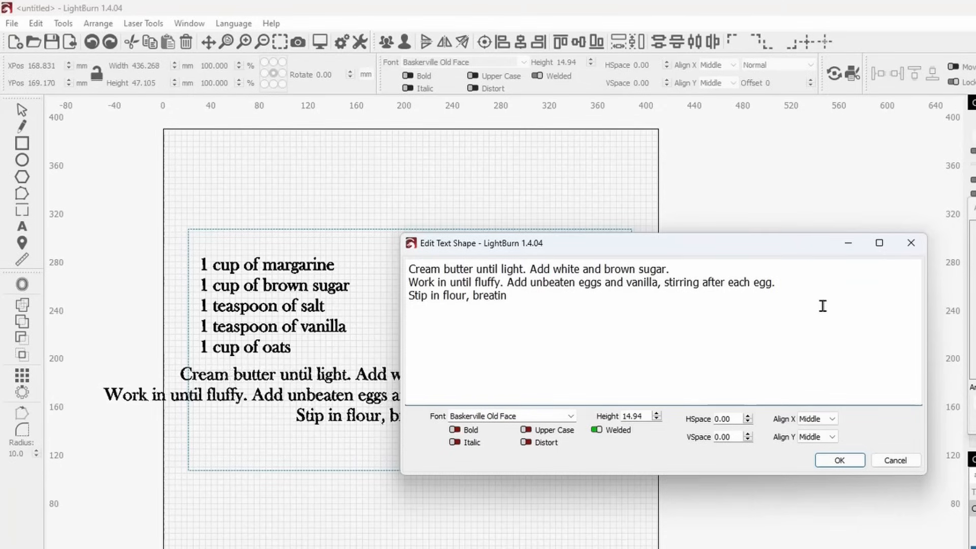
key("BackSpace")
key("End")
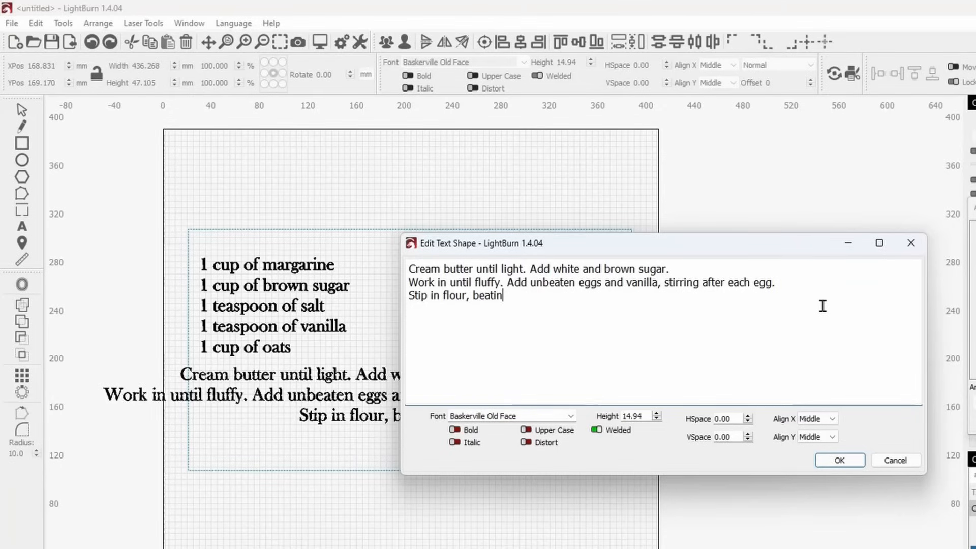
type("g as")
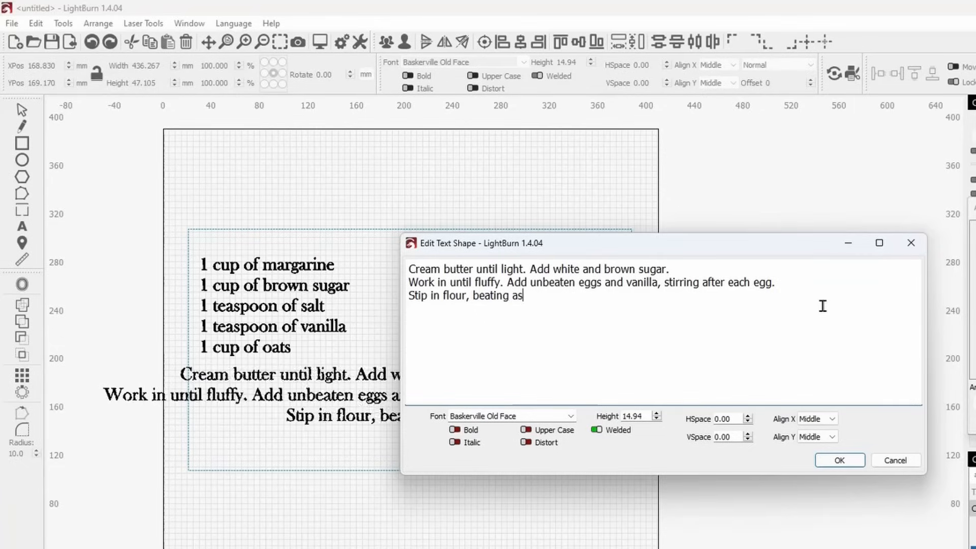
type(" you add. ")
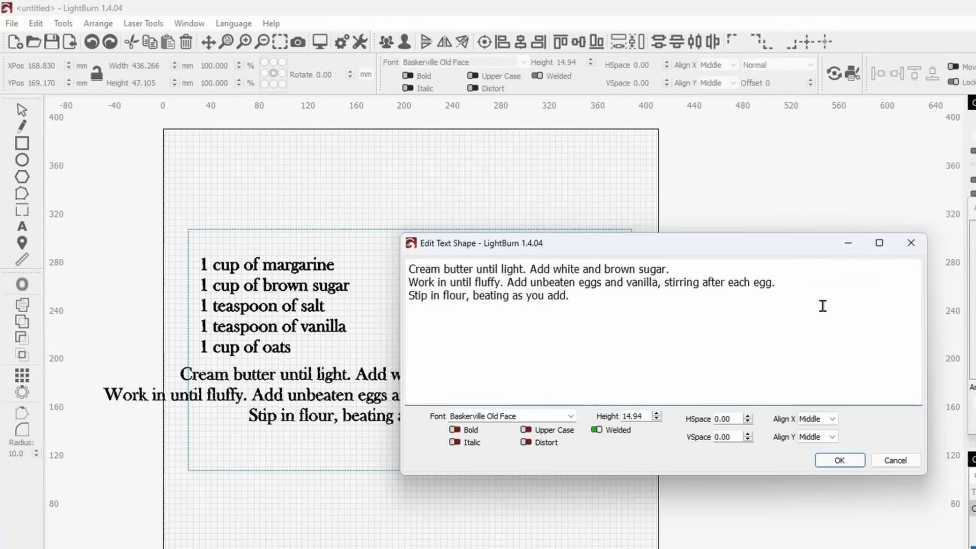
- Continue the third instruction line with "Add oats and", correcting the spelling of "oats"
type(" Add ots")
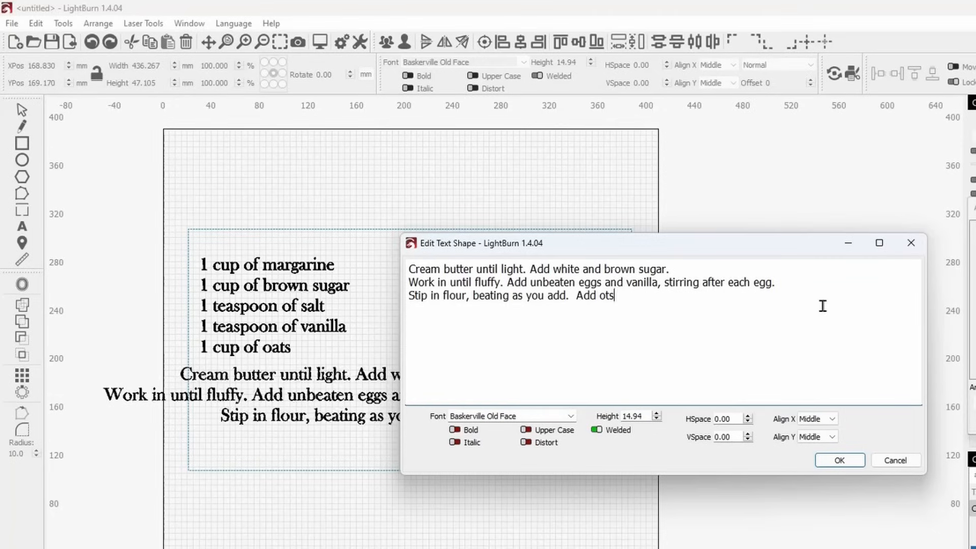
type(" an")
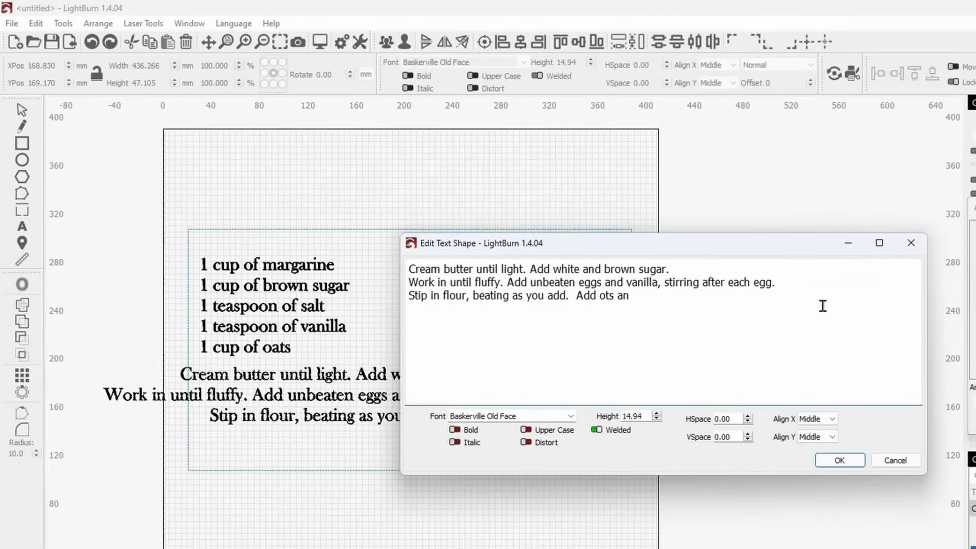
key("BackSpace")
key("BackSpace")
key("BackSpace")
key("BackSpace")
key("BackSpace")
type("a")
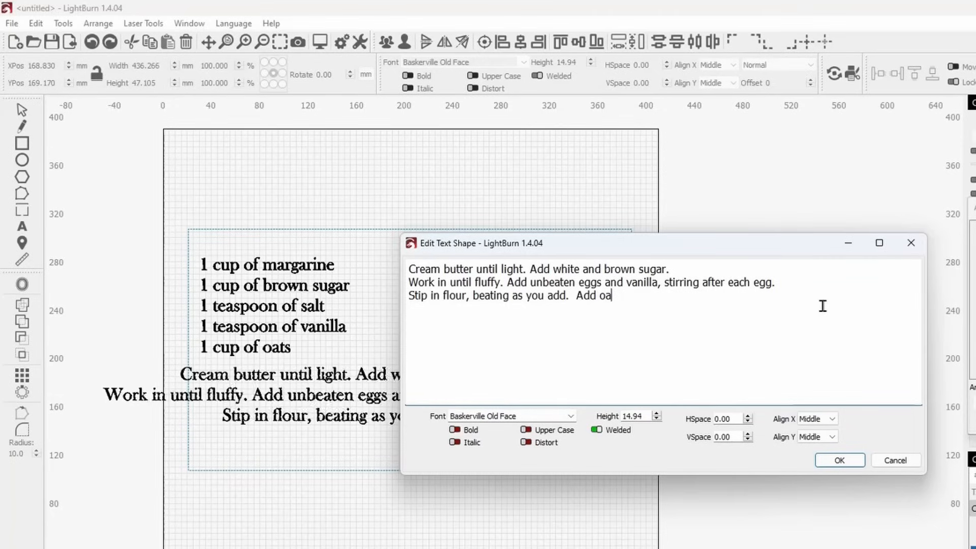
type("ts and")
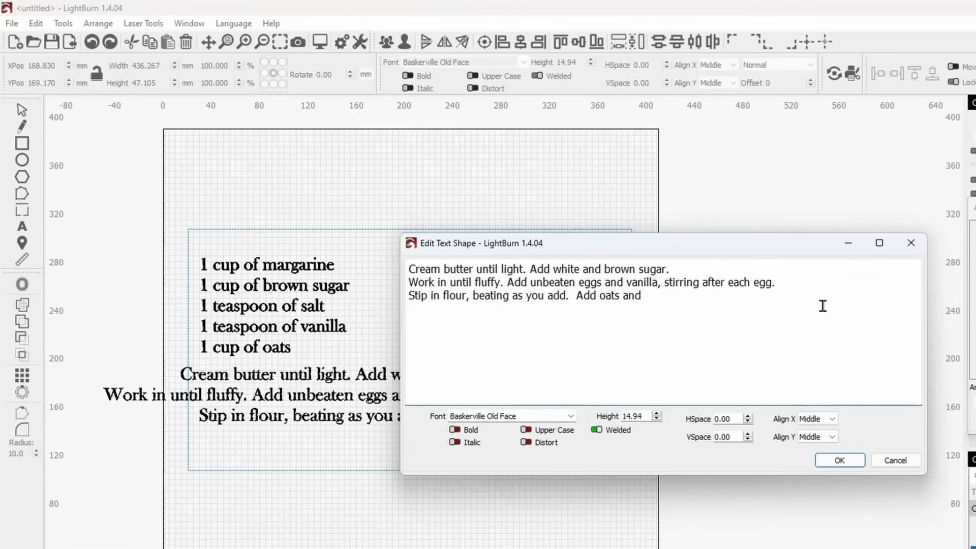
- Finish the third instruction line with "mix thoroughly."
type(" mix thor")
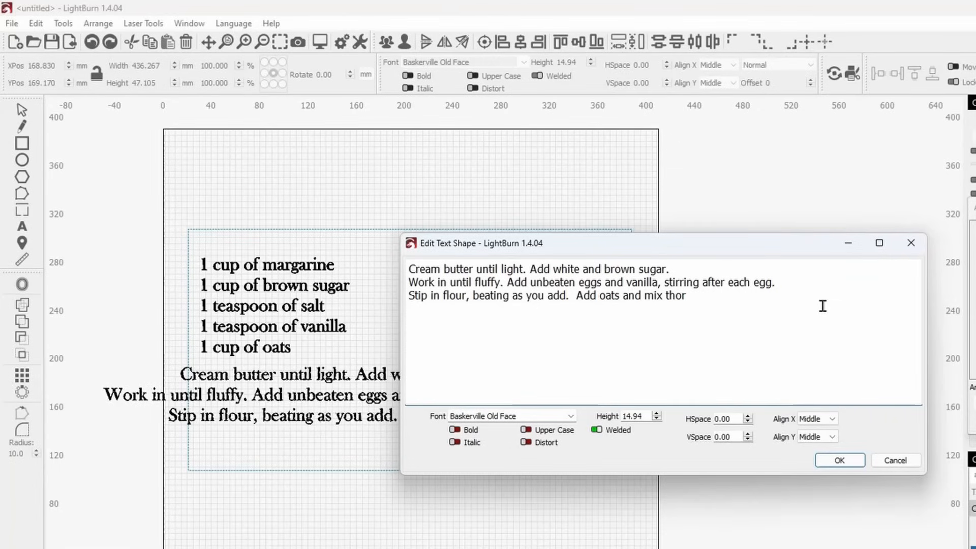
key("BackSpace")
key("BackSpace")
key("BackSpace")
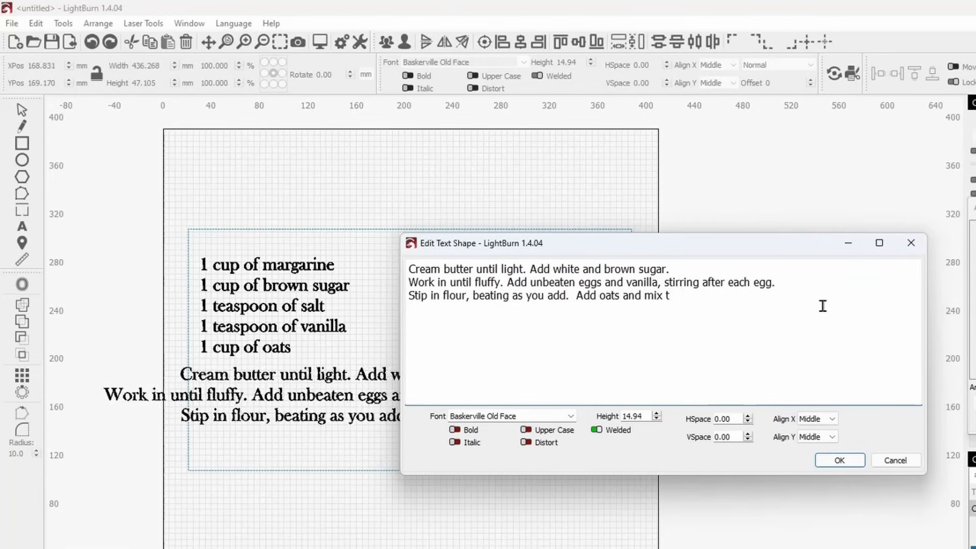
type("horouy")
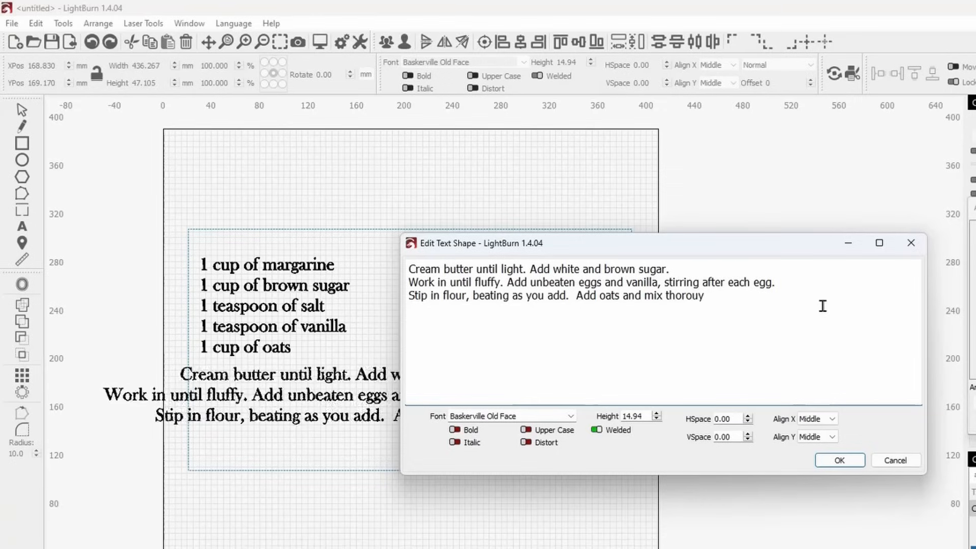
key("BackSpace")
type("g")
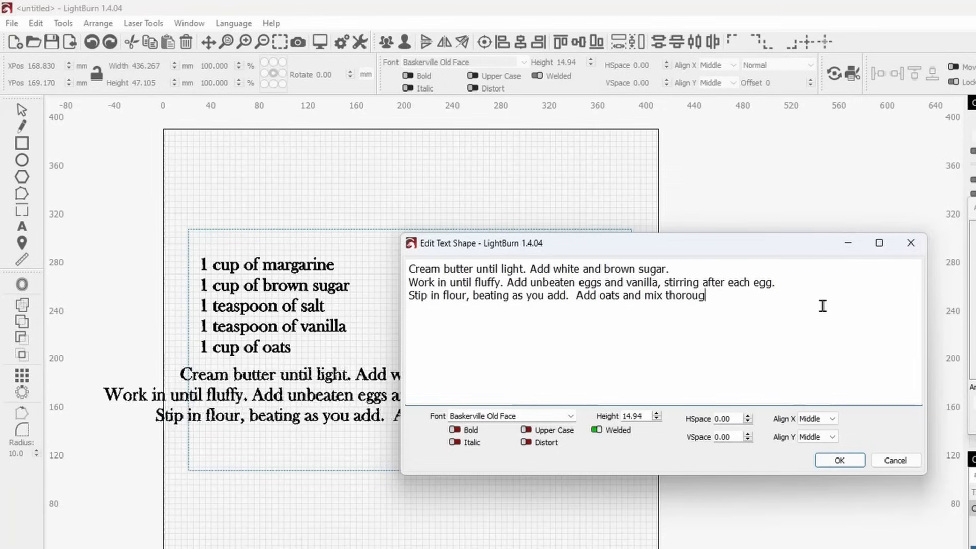
type("hly")
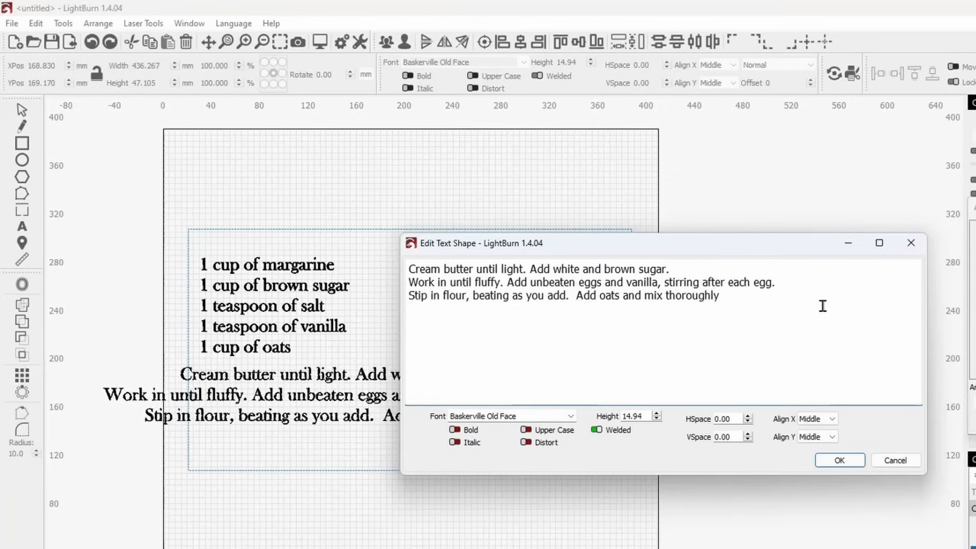
type(".")
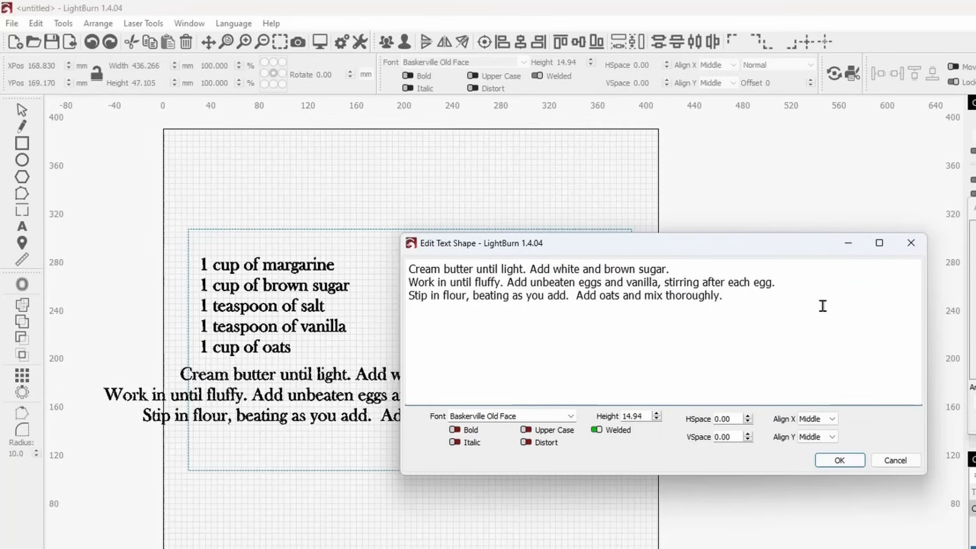
- Add a fourth instruction line reading "Drop by teaspoon ful on"
key("Return")
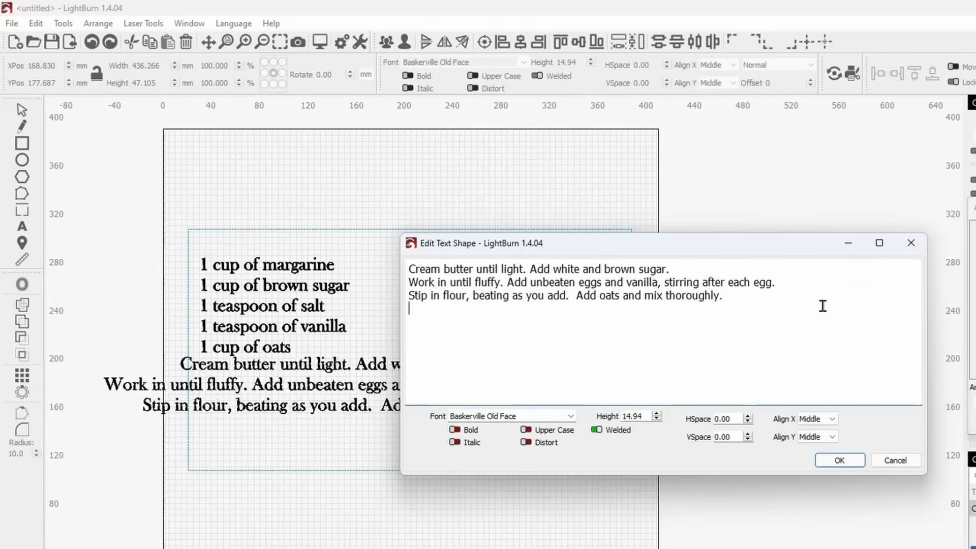
type("Drop by")
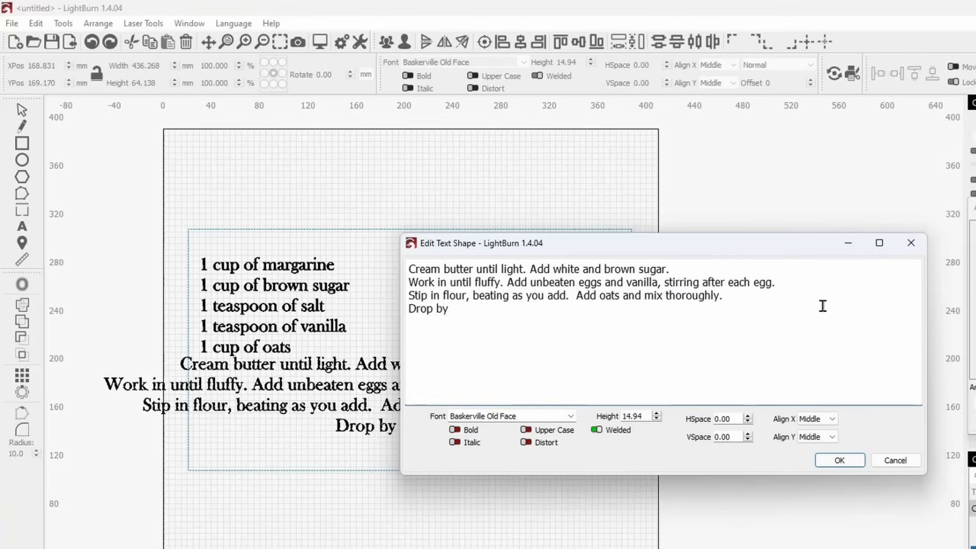
type(" trea")
key("BackSpace")
key("BackSpace")
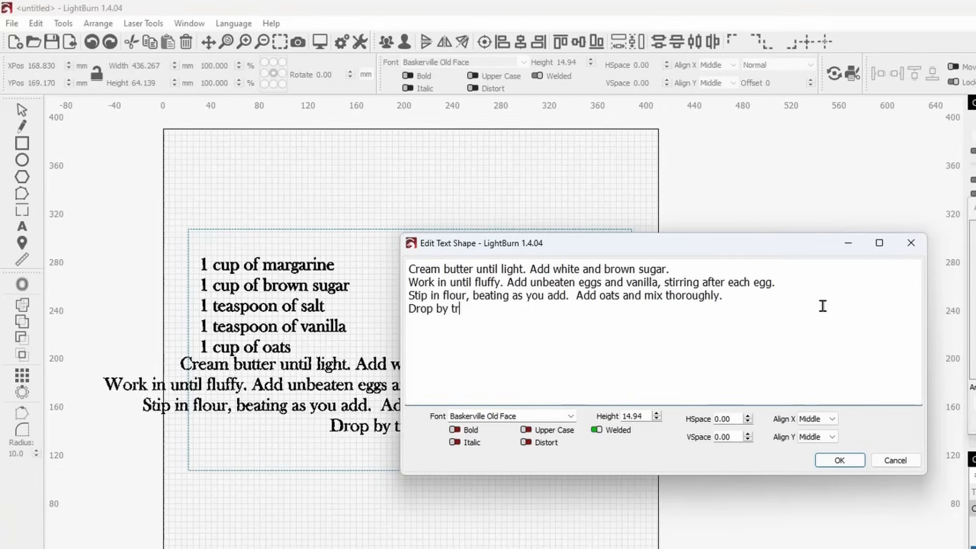
key("BackSpace")
type("te")
key("BackSpace")
key("BackSpace")
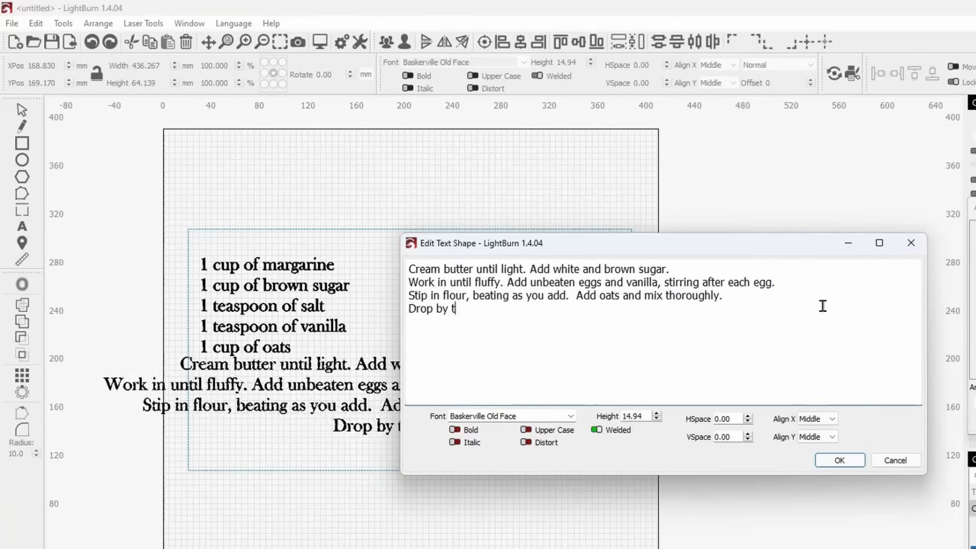
type("eas")
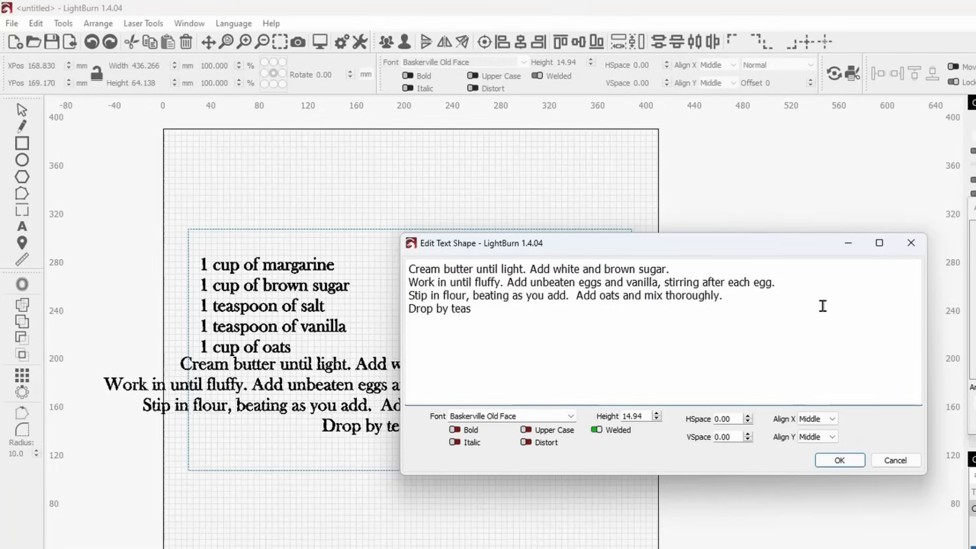
type("poon ful")
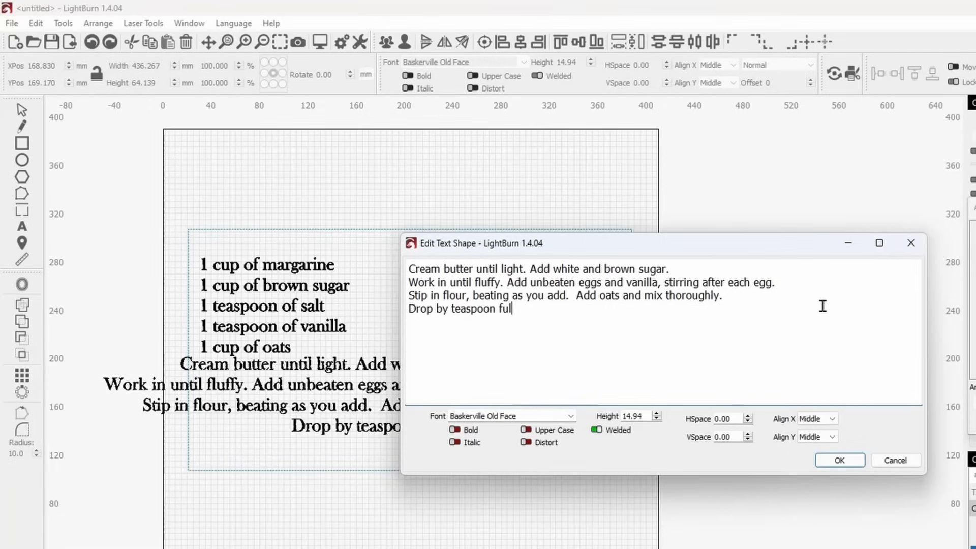
type(" on")
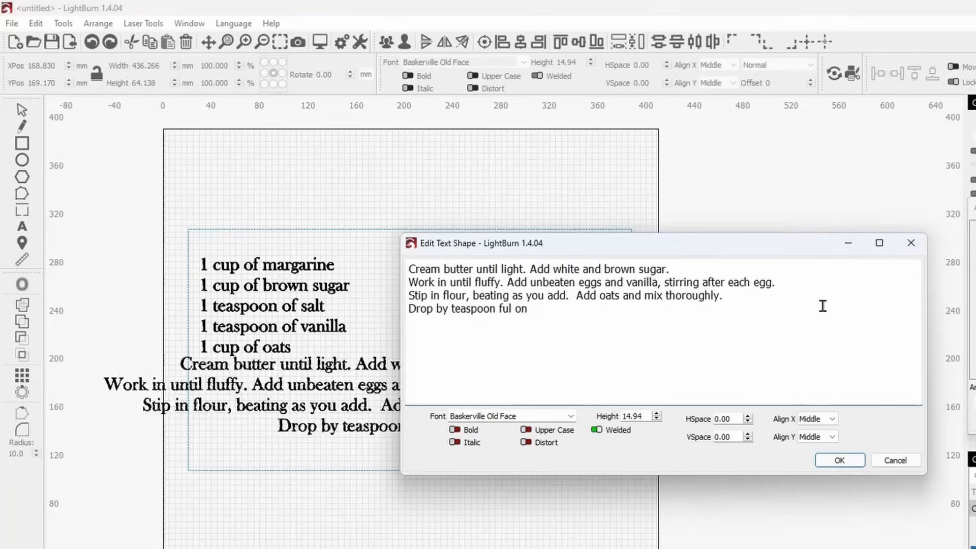
- Remove the space inside "teaspoon ful" in the fourth instruction line to make it "teaspoonful"
key("Left")
key("Left")
key("Left")
key("Left")
key("Left")
key("Left")
key("Left")
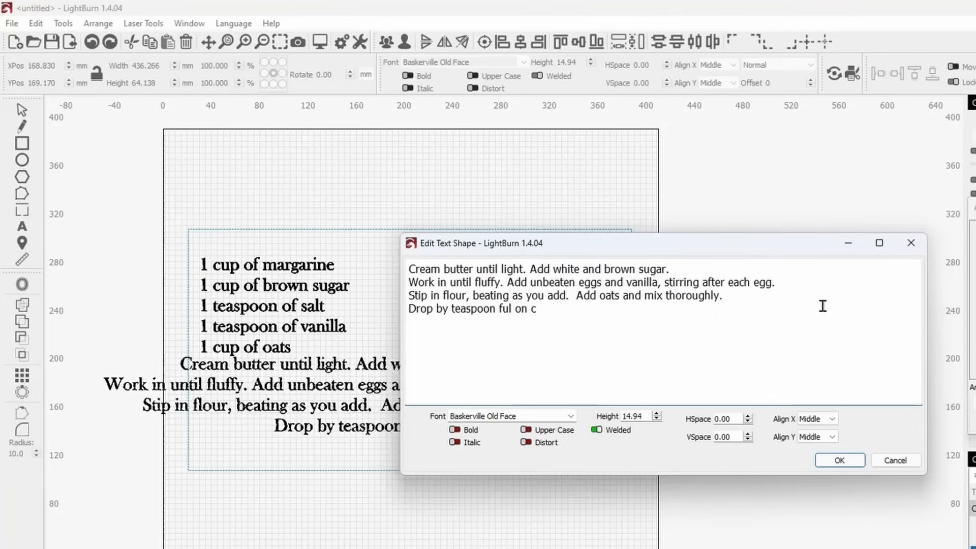
key("BackSpace")
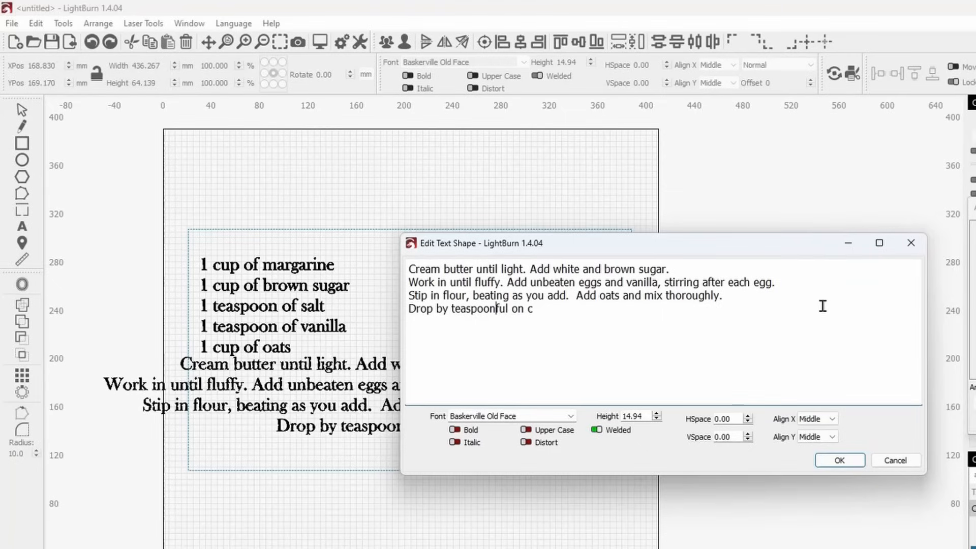
- Continue the fourth instruction line after "on" with "cookie sheet. cook 10"
type("oo")
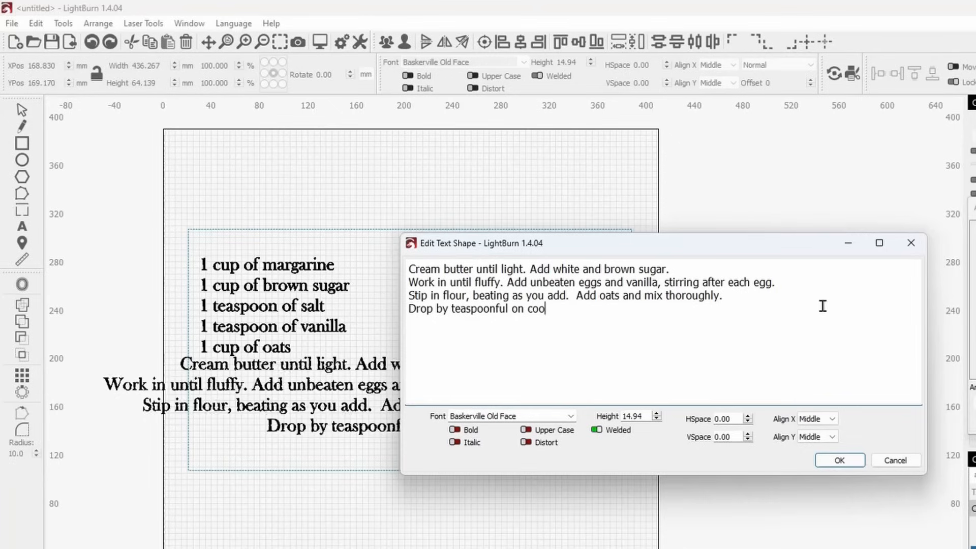
type("kie sheet")
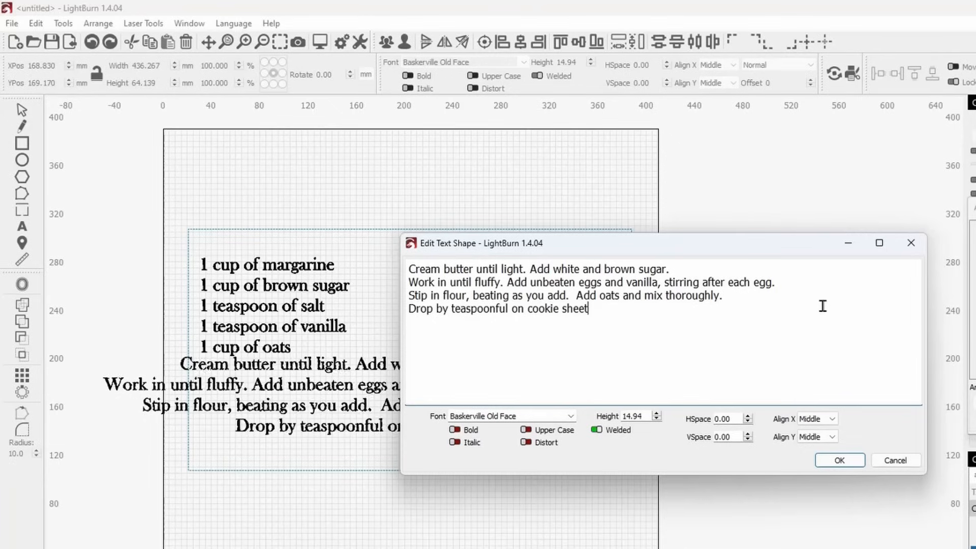
type(". ")
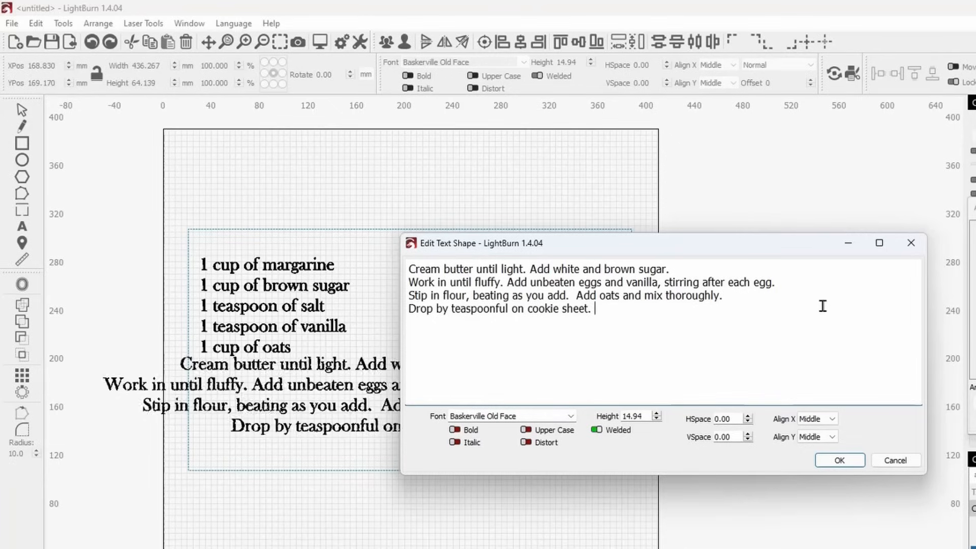
type("cook 1")
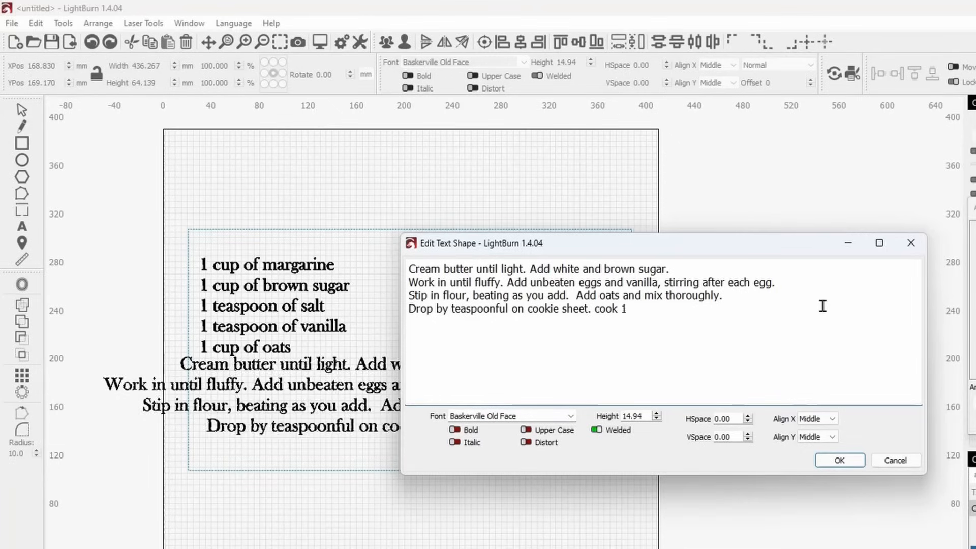
type("0")
key("alt+space")
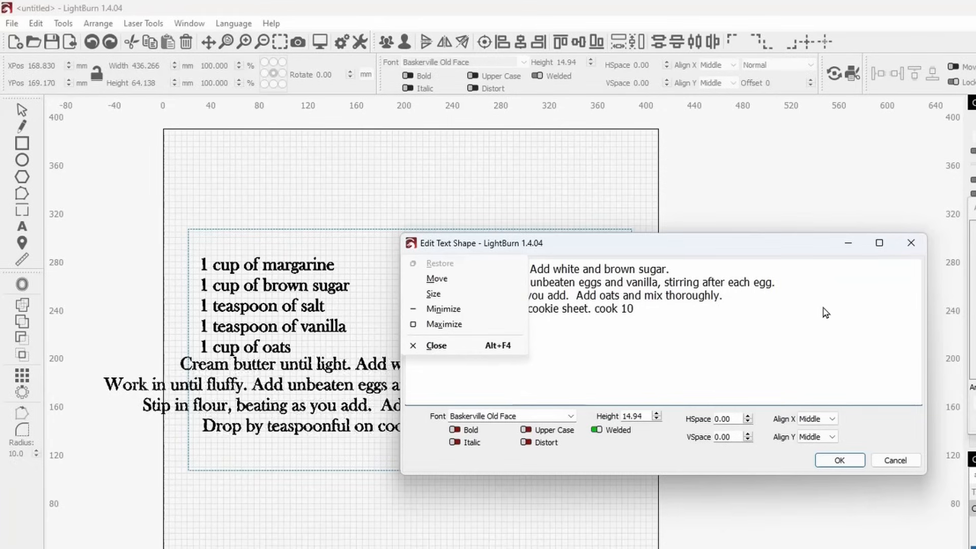
key("Escape")
- Capitalize "cook" as "Cook" in the fourth instruction line and return to the end of the line
key("Left")
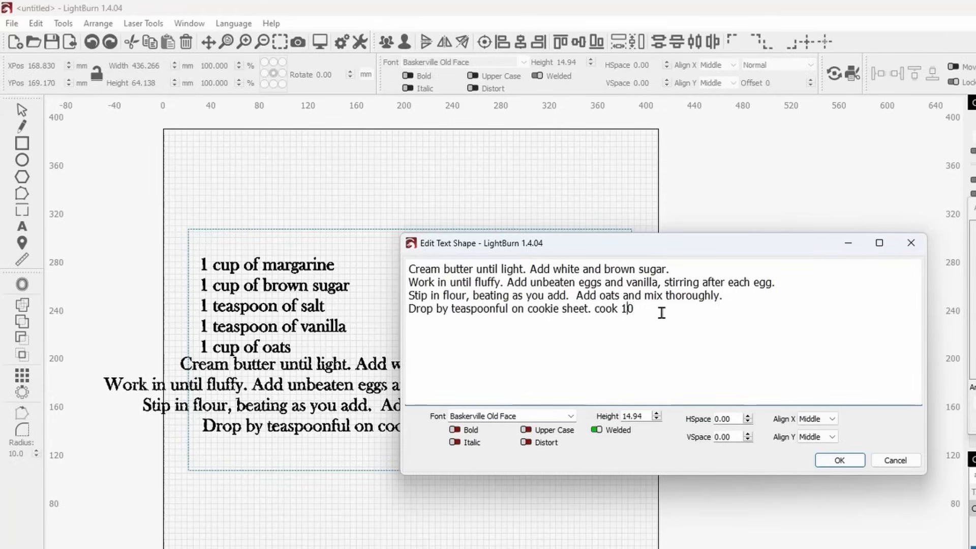
key("Left")
key("Left")
key("Left")
key("Left")
key("Left")
key("Right")
key("BackSpace")
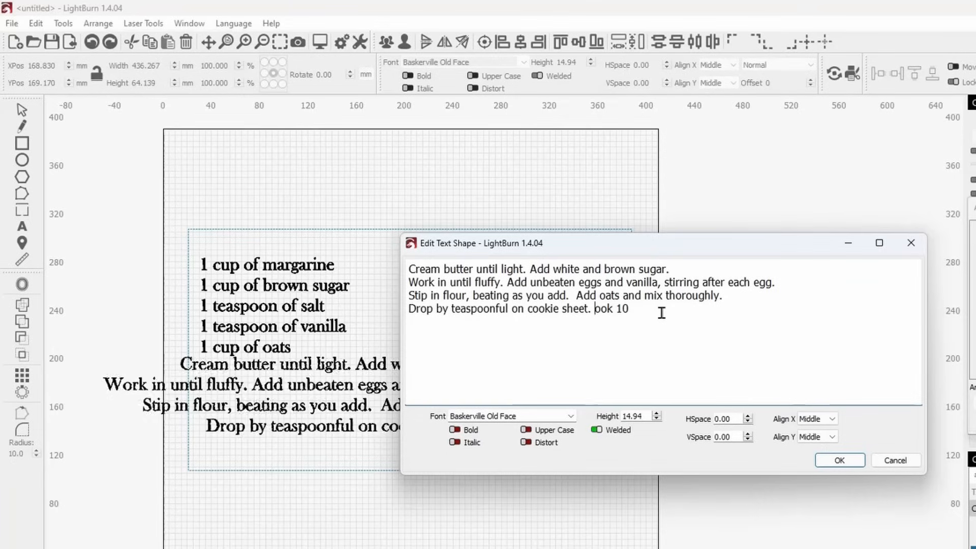
type("C")
key("End")
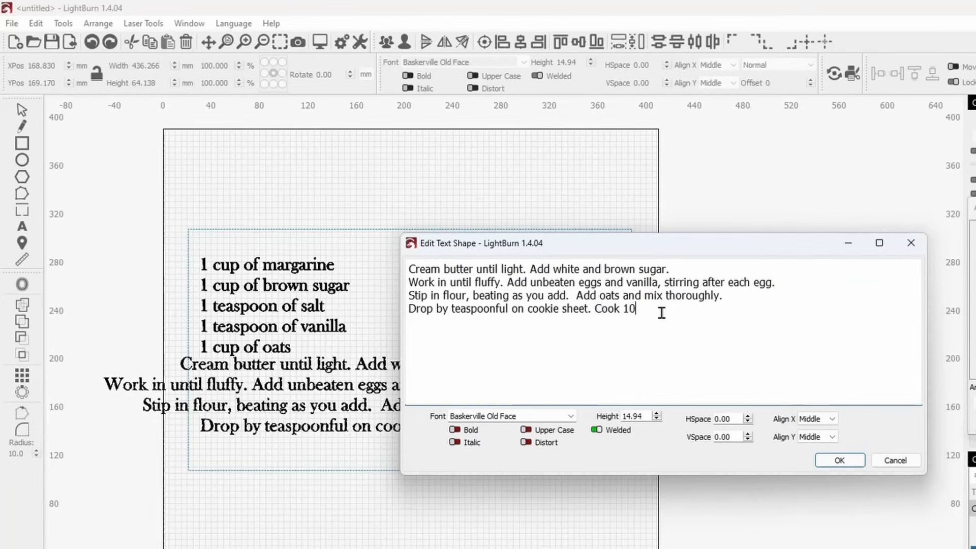
- Continue the fourth instruction line with "to 12 minutes in oven @ 350"
type("to 12 ")
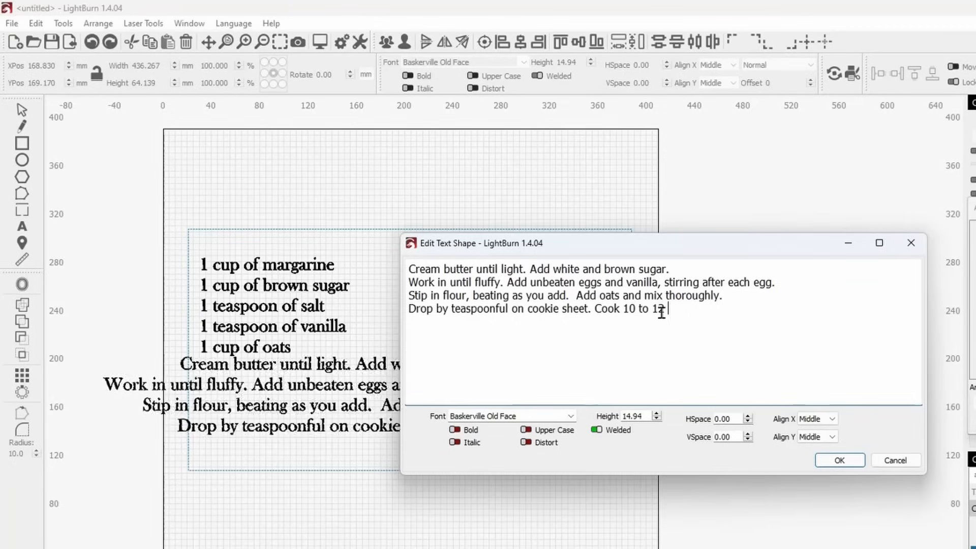
type("minutes")
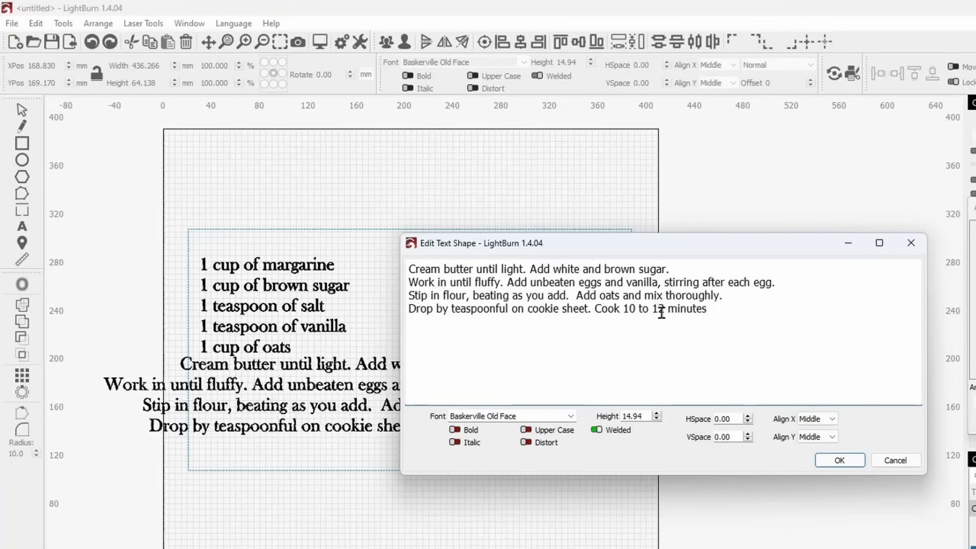
type(" in oven")
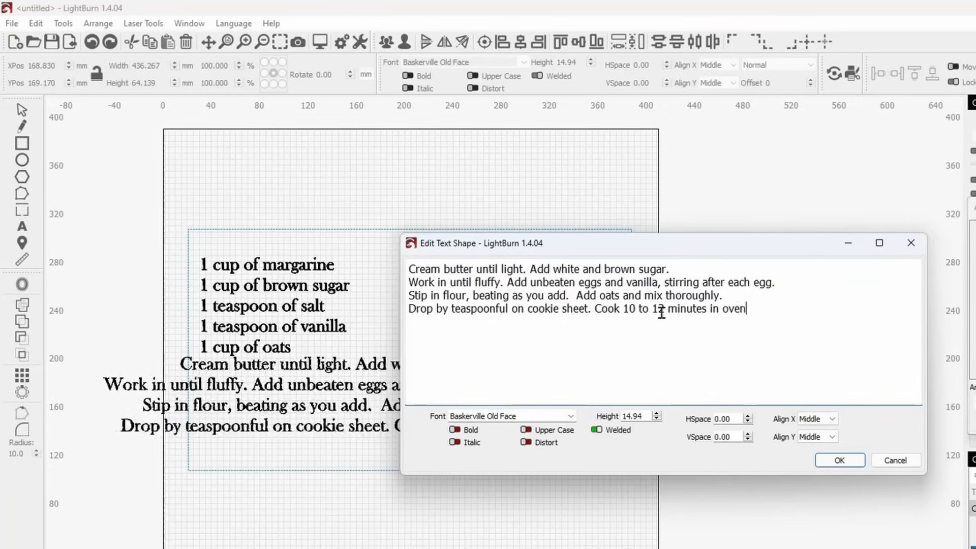
type(" @")
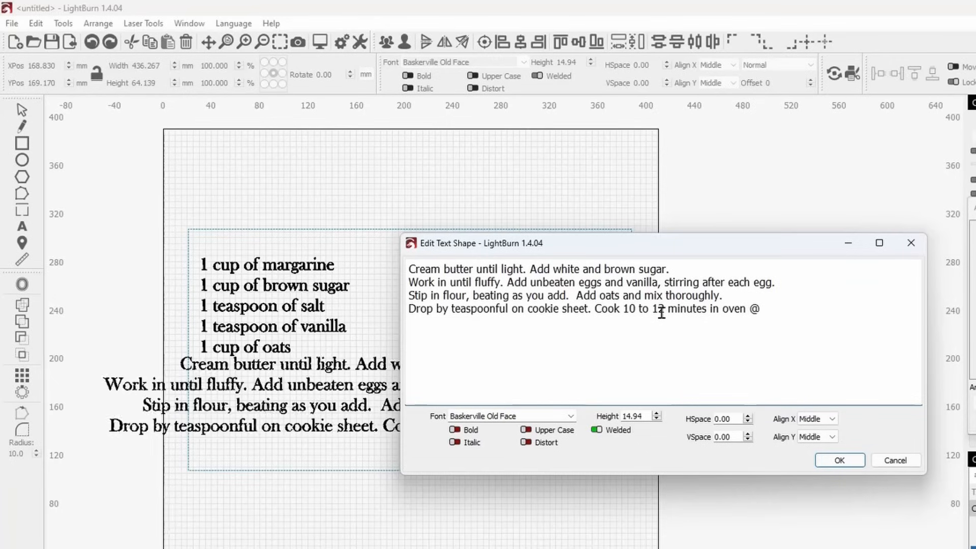
type(" 3250")
key("BackSpace")
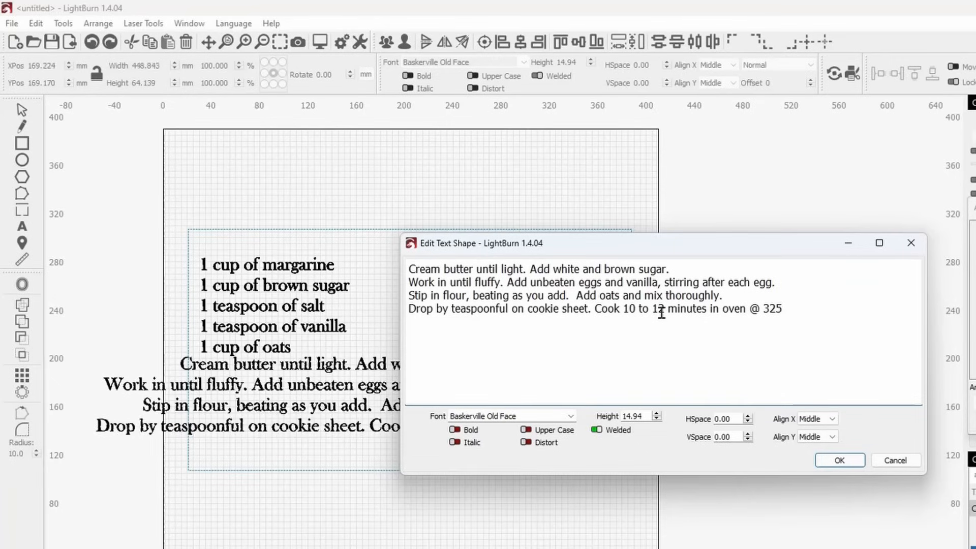
key("BackSpace")
key("BackSpace")
type("50")
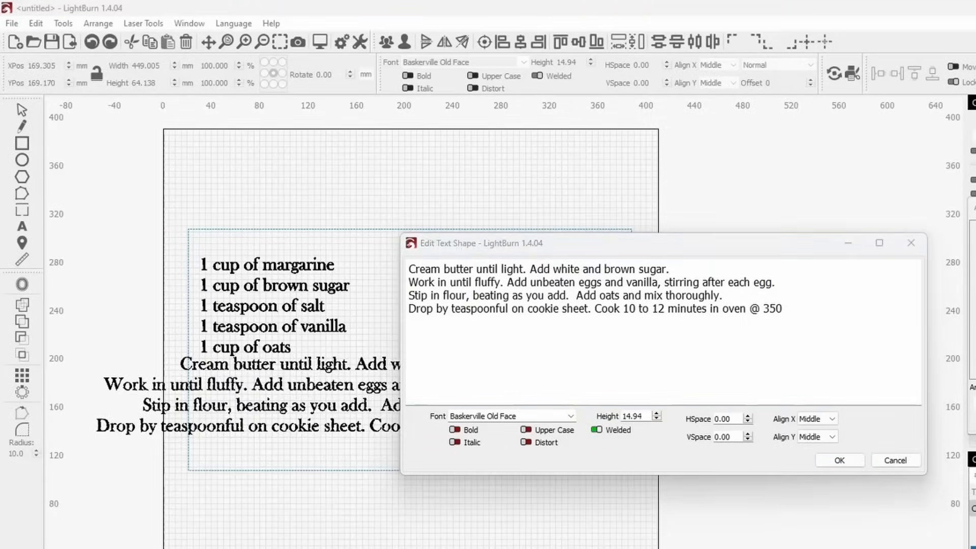
- Switch to Chrome, look up the keyboard shortcut for the degree symbol on Google, and return to LightBurn
left_click_drag(0, 45, 835, 39)
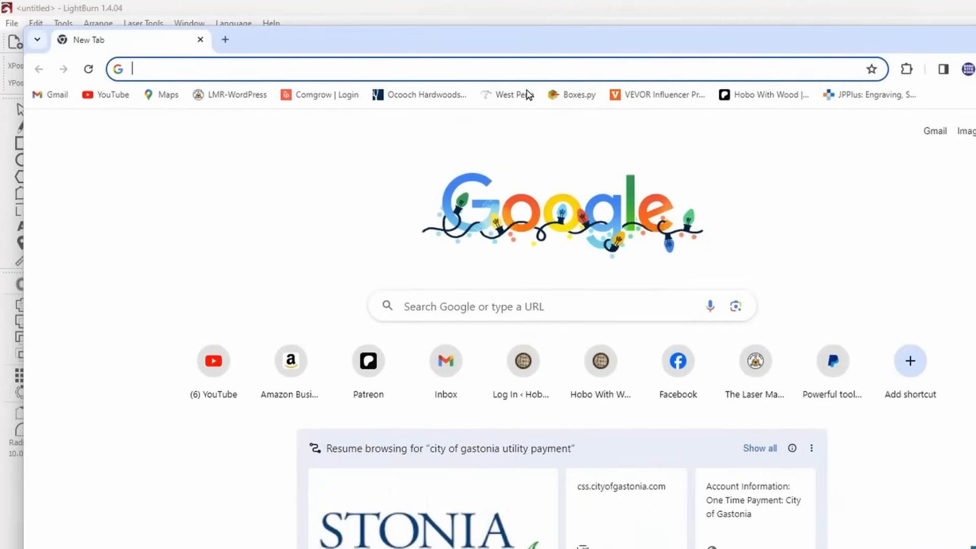
left_click(531, 71)
left_click(532, 70)
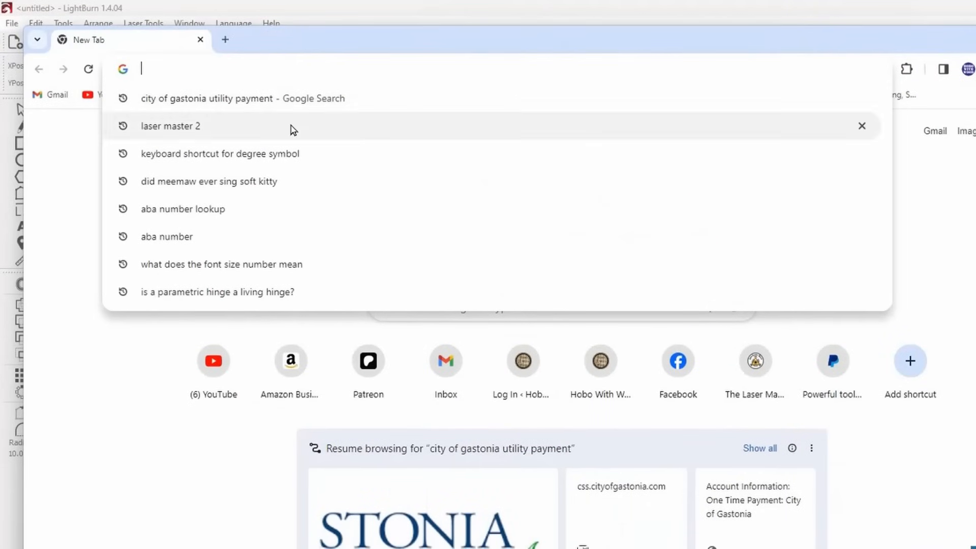
left_click(281, 155)
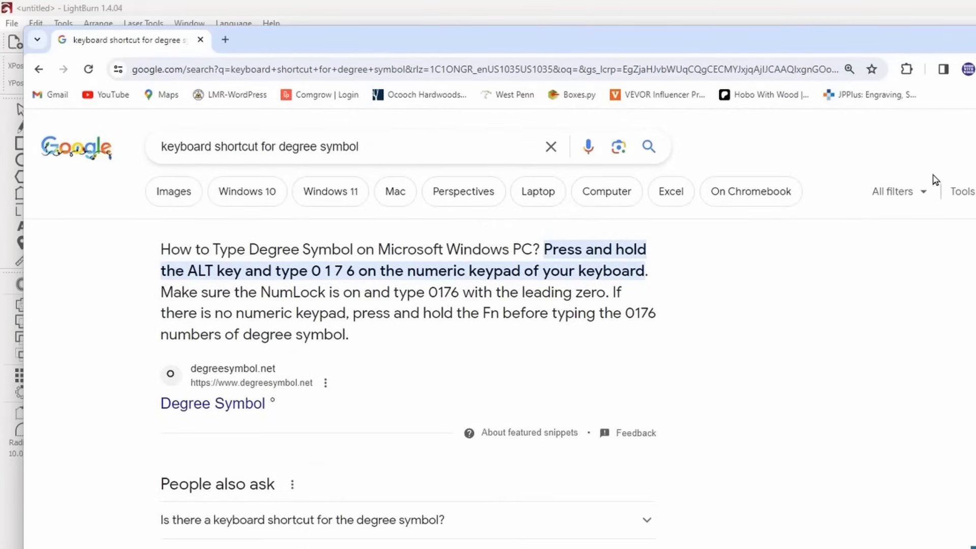
key("alt+Tab")
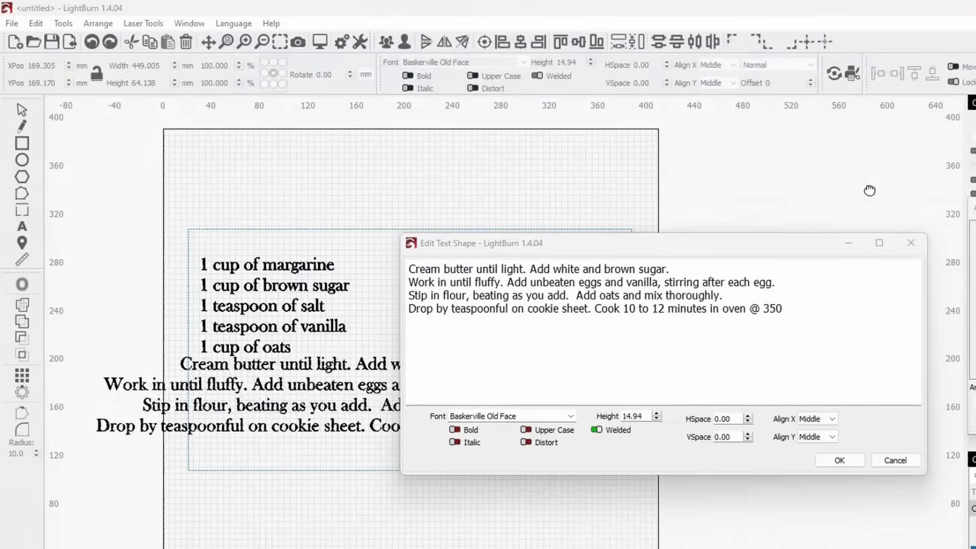
- Finish the fourth instruction line with "° F.", add a fifth line "Makes 80 cookies.", and apply the text edit
left_click(793, 311)
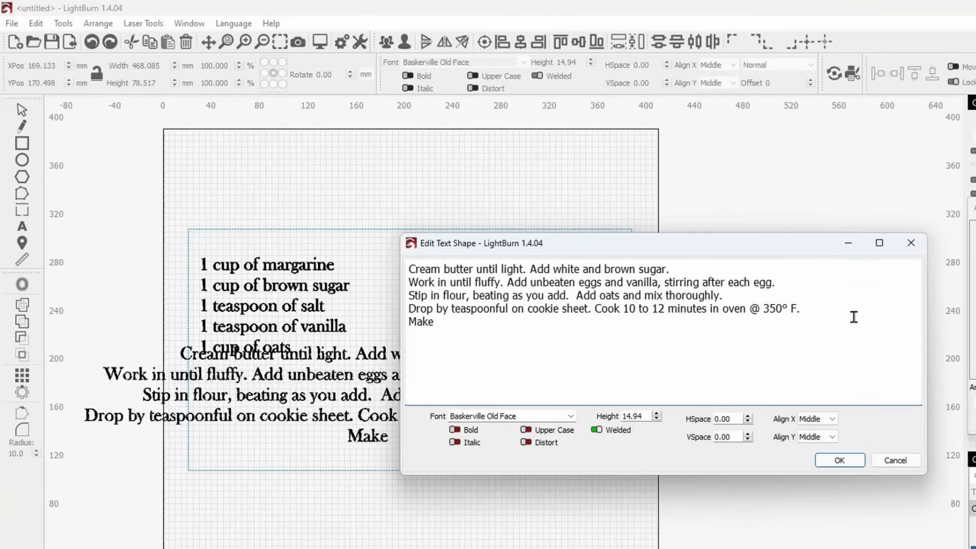
type("s 80 cookies.")
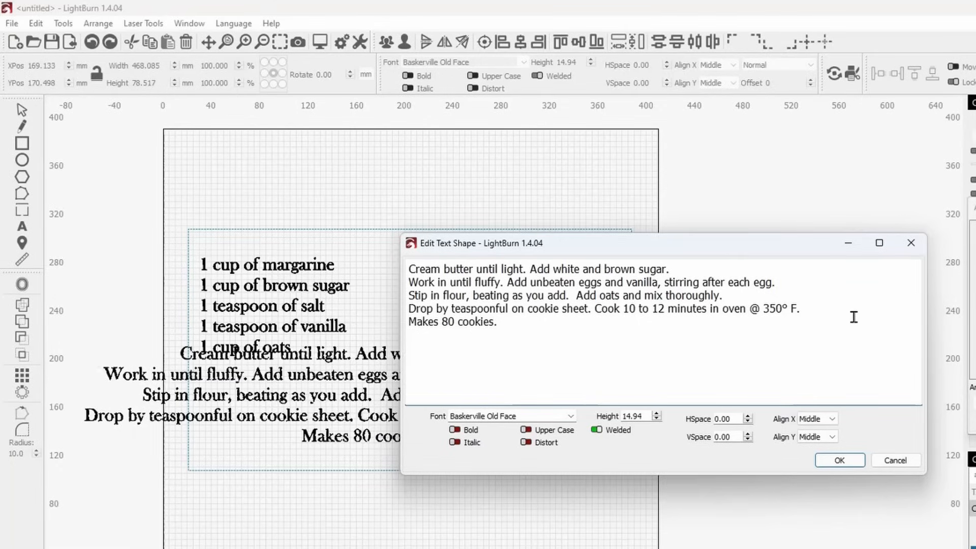
left_click_drag(637, 251, 975, 284)
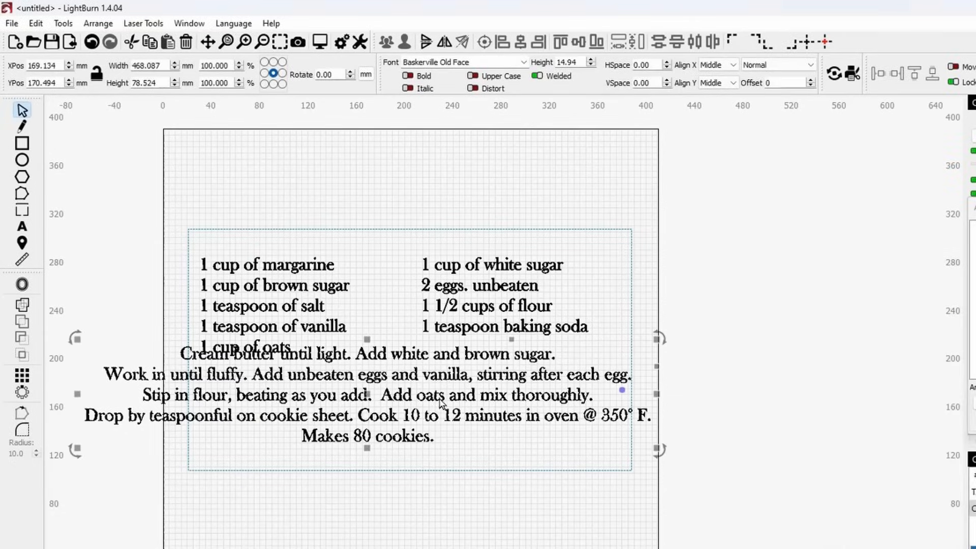
- Move the instruction text below the ingredient lists to X 193, Y 138 mm, and move the two lists farther apart
left_click_drag(368, 395, 398, 437)
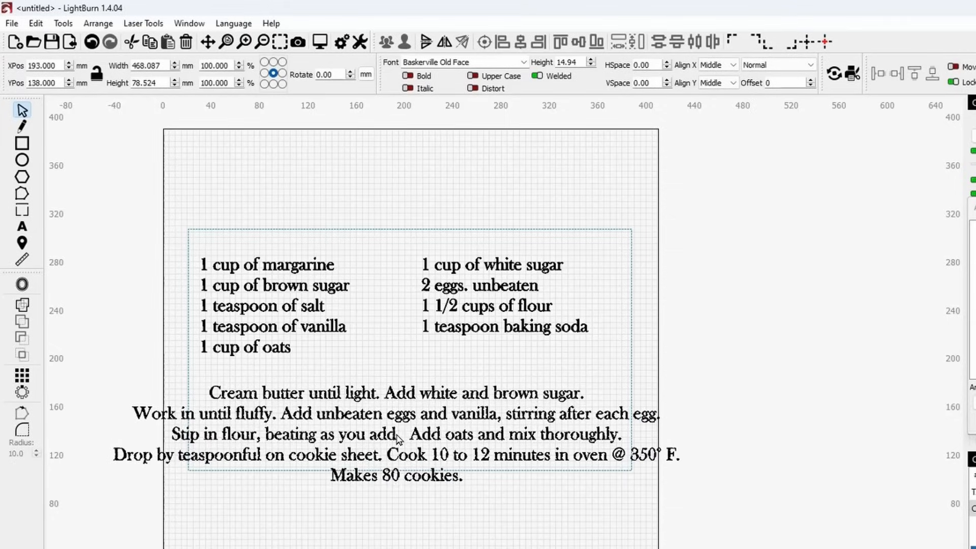
left_click(271, 304)
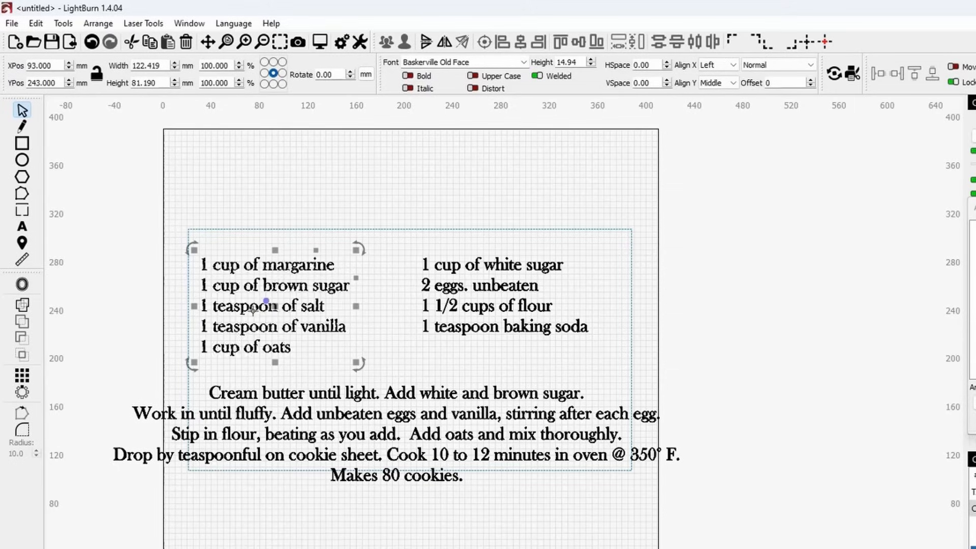
left_click_drag(271, 303, 230, 307)
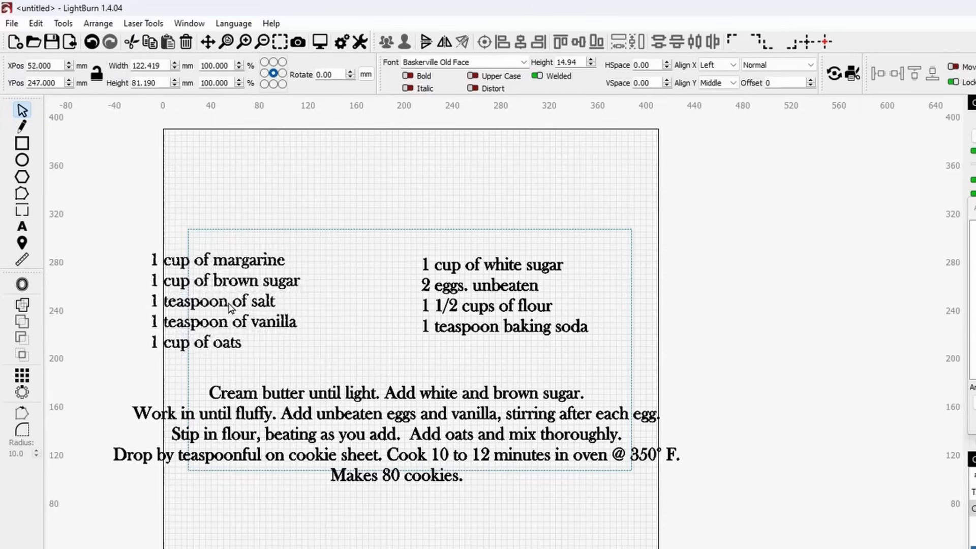
left_click(497, 308)
left_click_drag(509, 296, 532, 304)
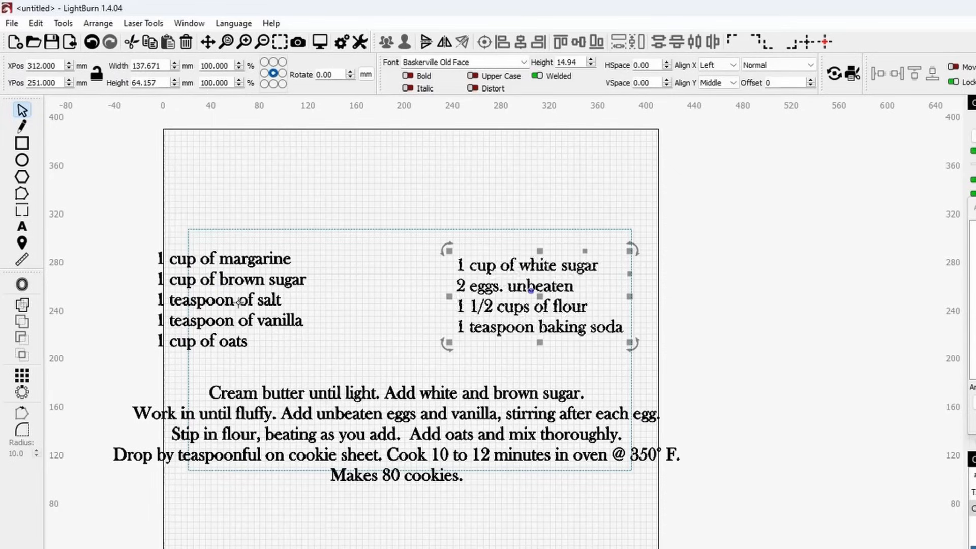
- Align the two ingredient lists along their top edges and group them
left_click(207, 301, "shift")
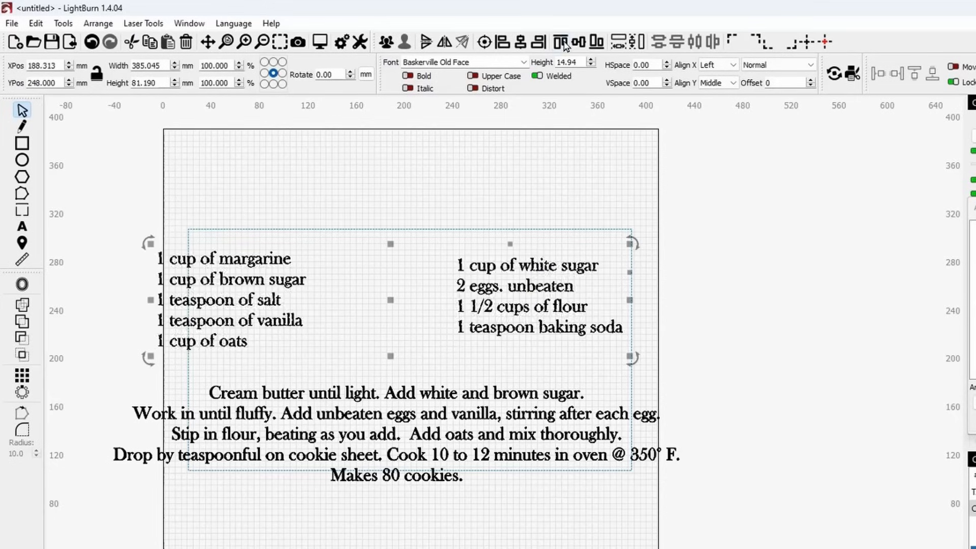
left_click(385, 50)
- Center the grouped ingredient lists horizontally over the instruction text
left_click(477, 436)
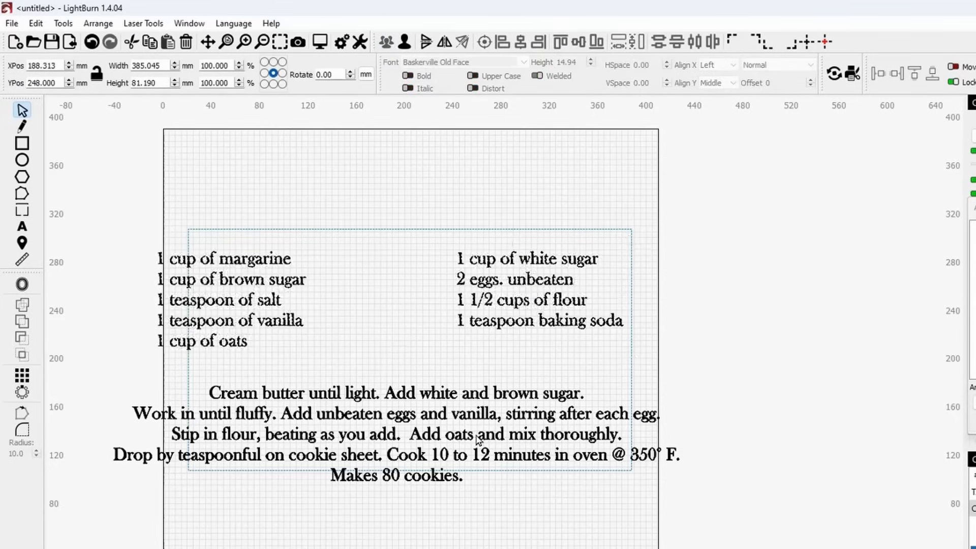
left_click(482, 439, "shift")
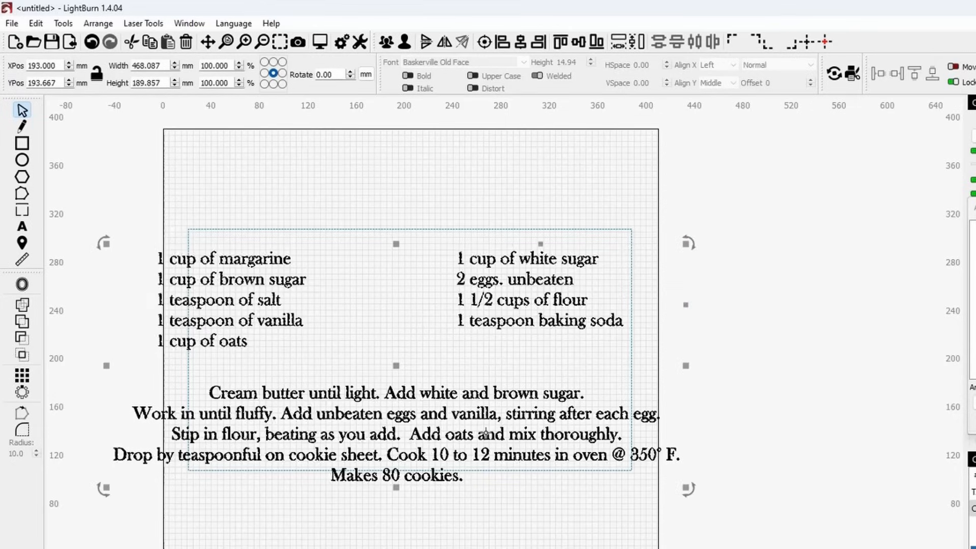
left_click(523, 44)
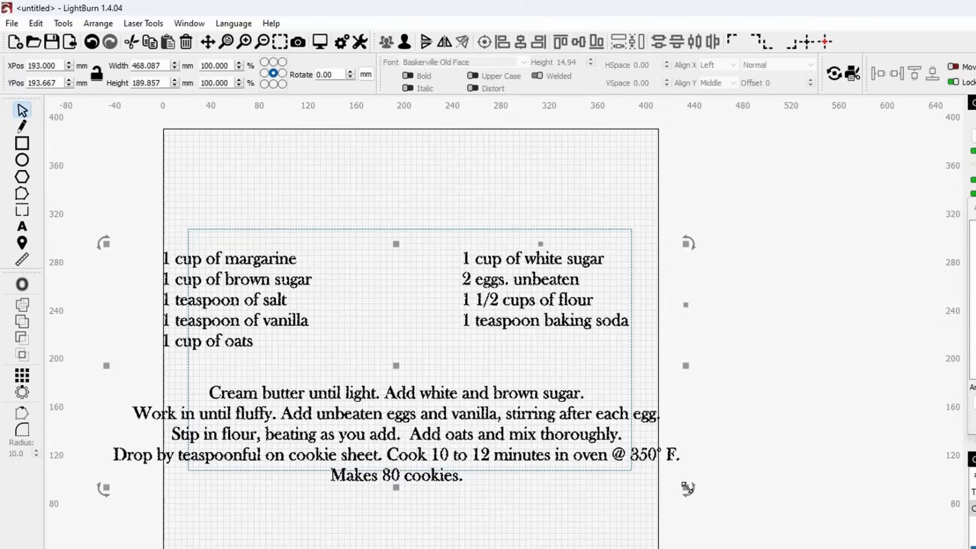
- Scale all the recipe text down to about 224 mm wide and place it inside the rectangle at about X 210, Y 184 mm
left_click_drag(682, 486, 531, 384)
left_click_drag(404, 365, 416, 385)
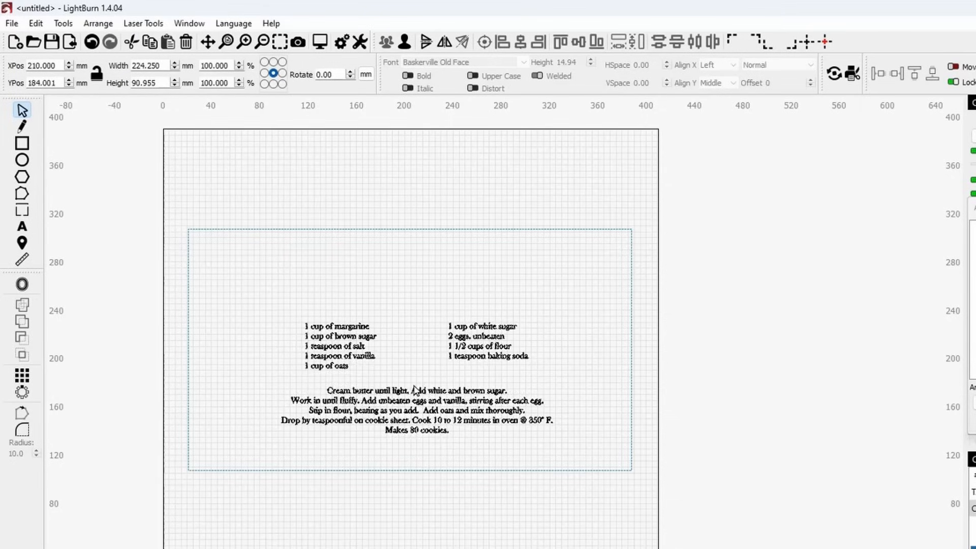
scroll(396, 349, "up", 3)
scroll(397, 350, "up", 2)
left_click(423, 383)
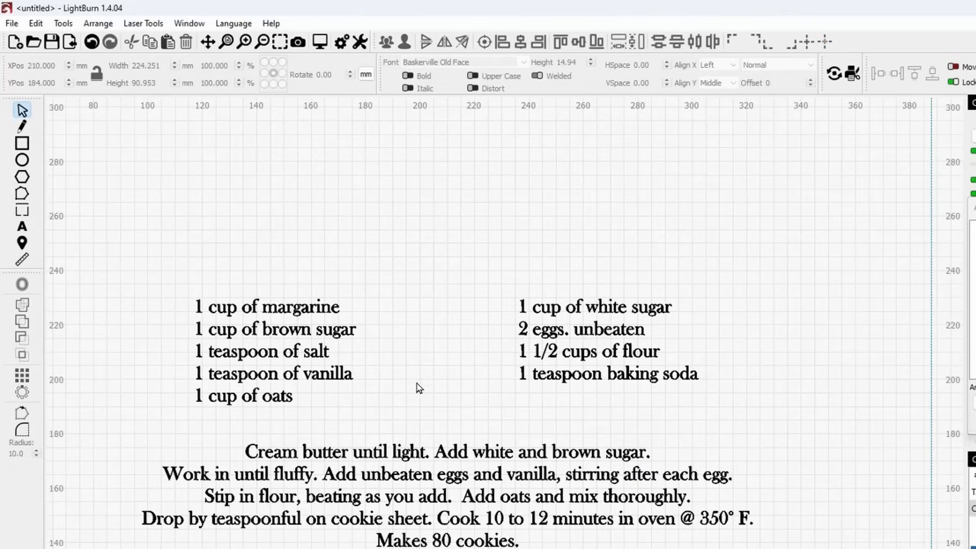
- Ungroup the two ingredient lists
scroll(428, 394, "up", 3)
left_click(588, 348)
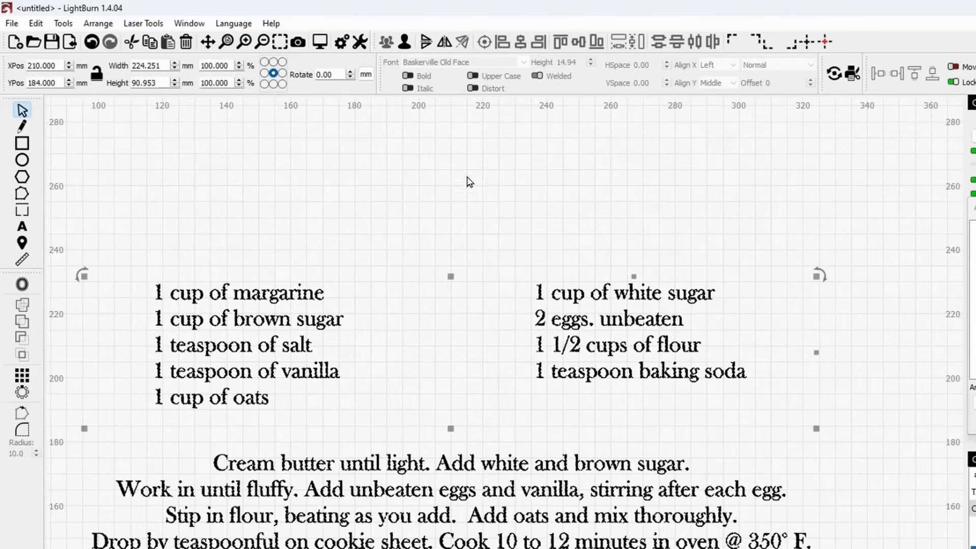
left_click(406, 43)
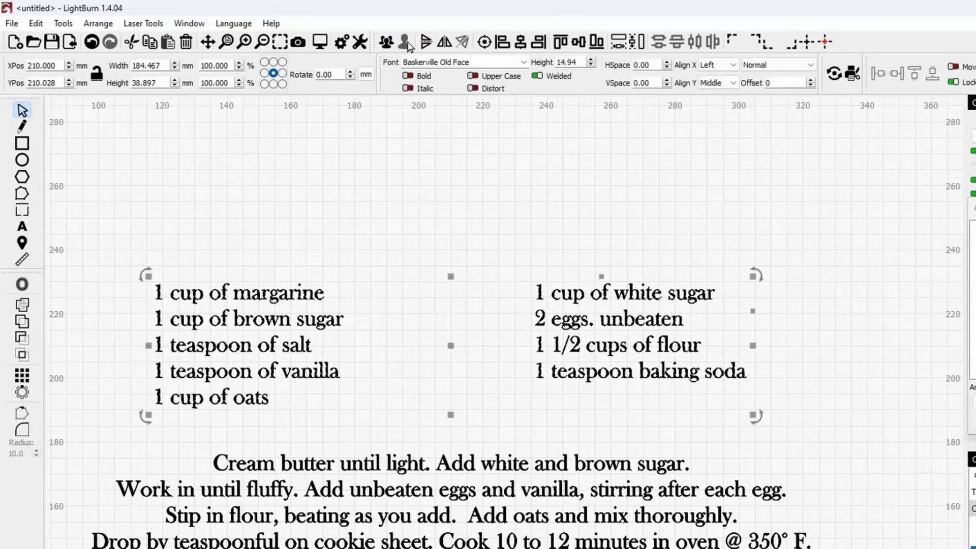
left_click(488, 216)
- Set the horizontal alignment of the white sugar ingredient list to Right and move the list to X 264, Y 214 mm
left_click(591, 345)
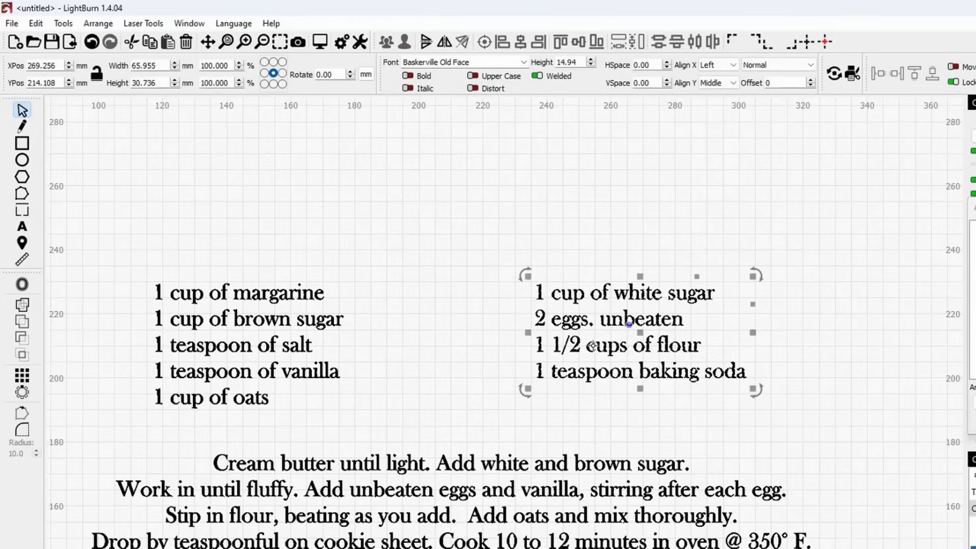
right_click(592, 345)
left_click(654, 542)
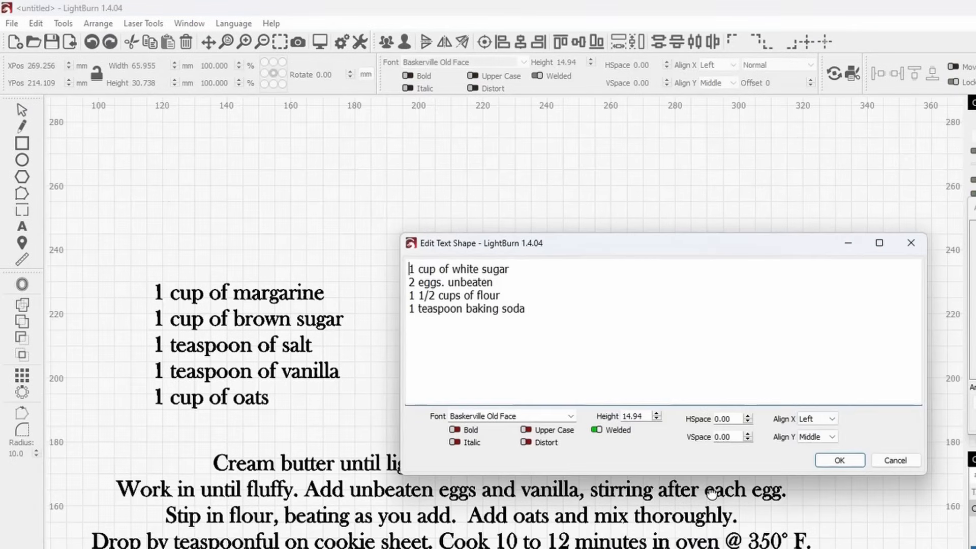
left_click(827, 425)
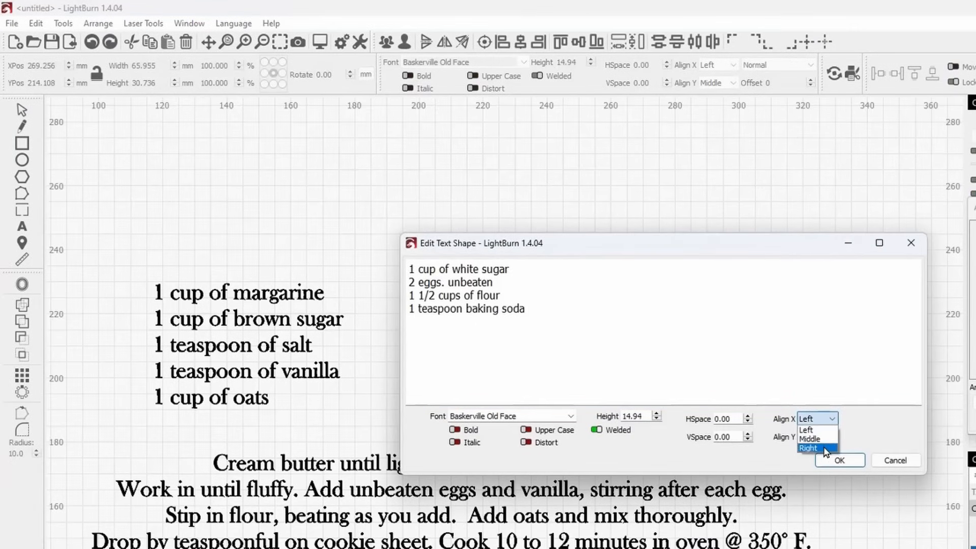
left_click(824, 449)
left_click(839, 465)
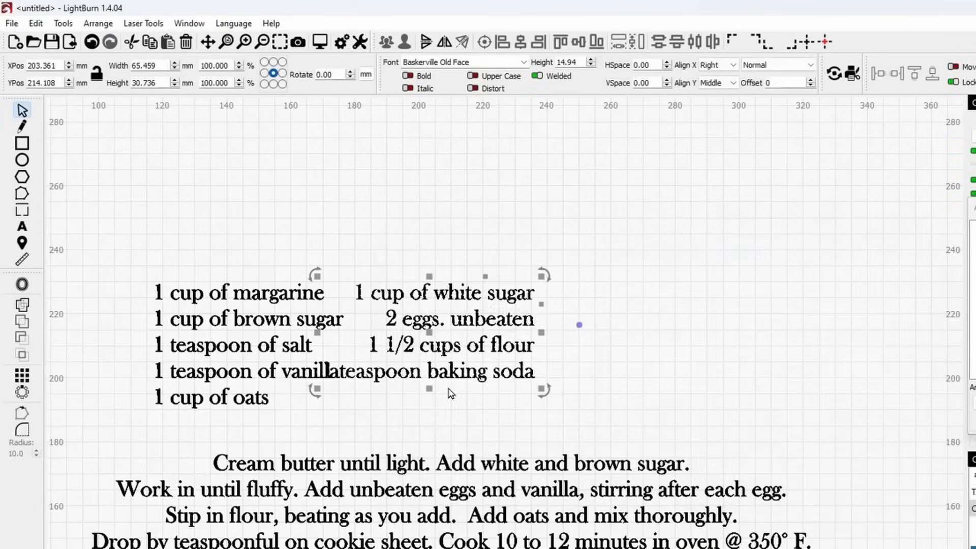
left_click_drag(428, 334, 628, 326)
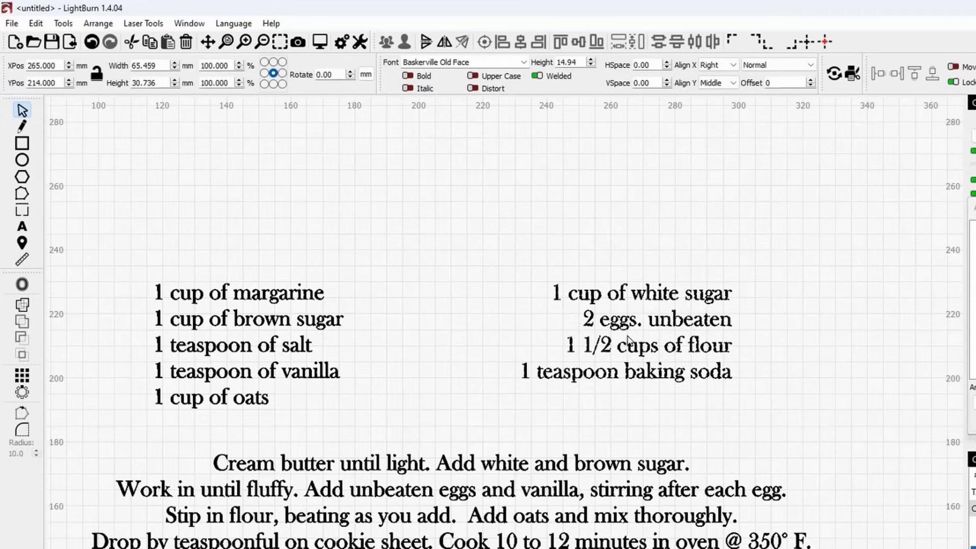
left_click(626, 340)
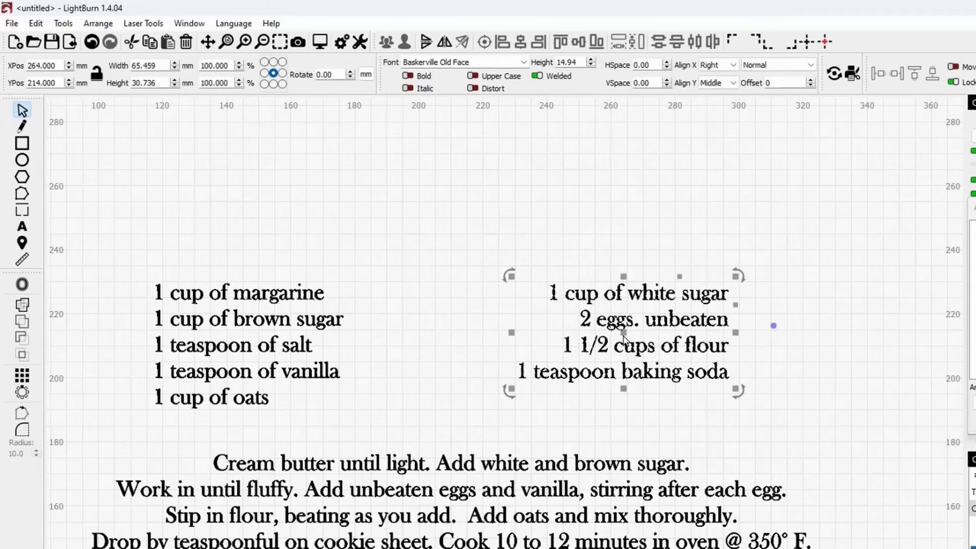
- Group the two ingredient lists again and center the group horizontally over the instruction text
left_click(220, 305, "shift")
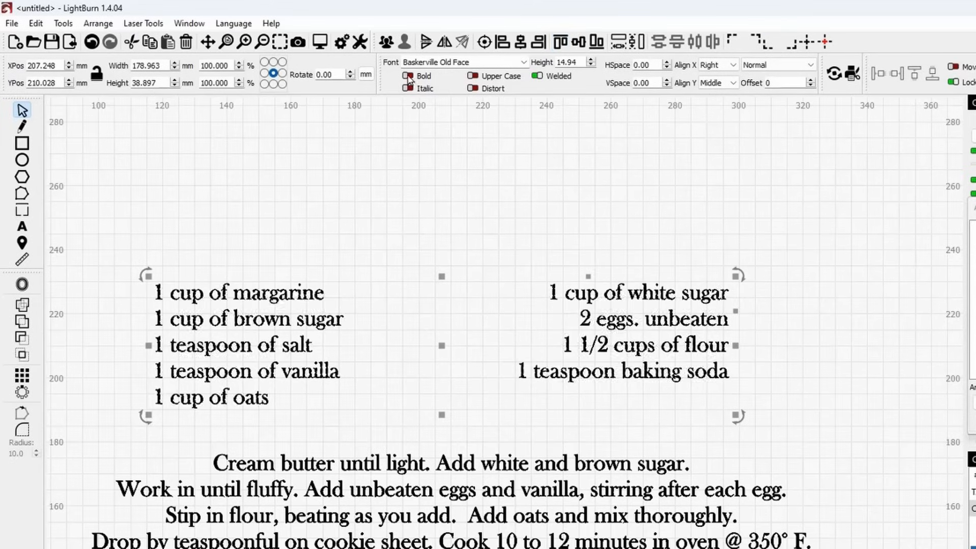
left_click(386, 41)
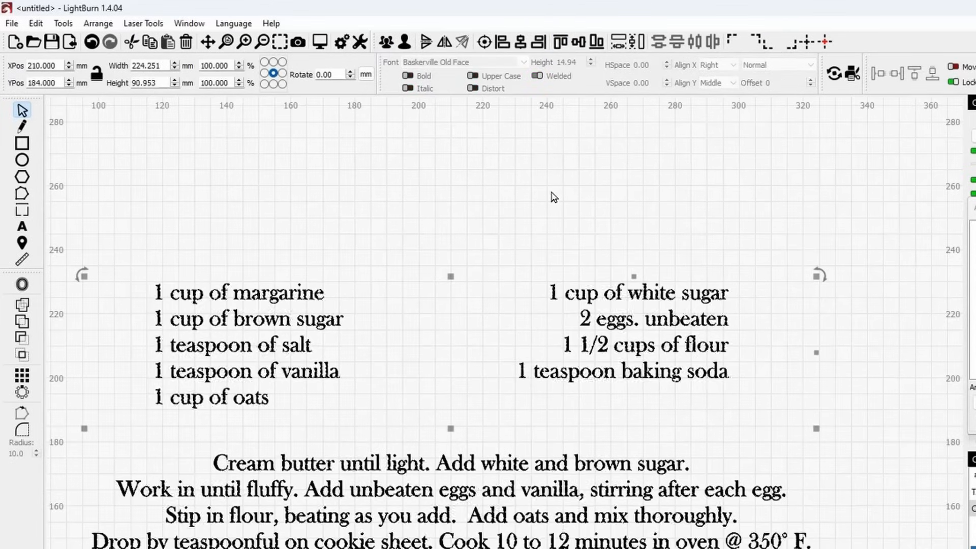
left_click(520, 41)
left_click(495, 142)
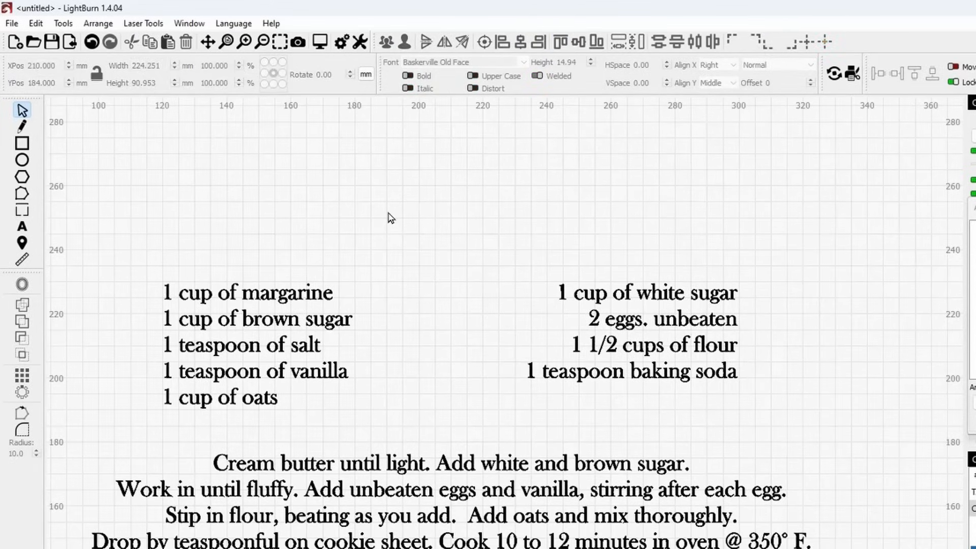
- Add the title "World's Best Oatmeal Cookies" above the ingredient lists and center it horizontally over the recipe text
scroll(390, 235, "down", 1)
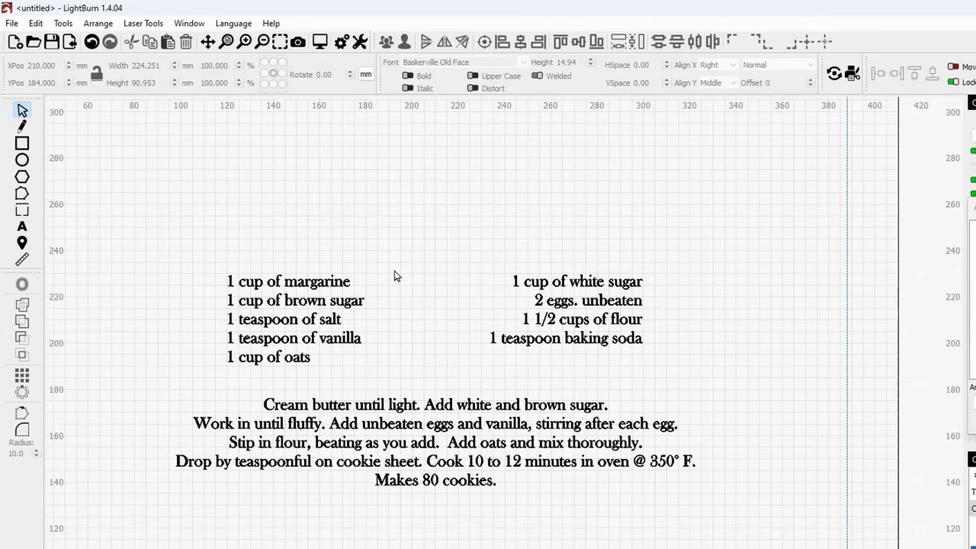
left_click_drag(398, 318, 420, 456)
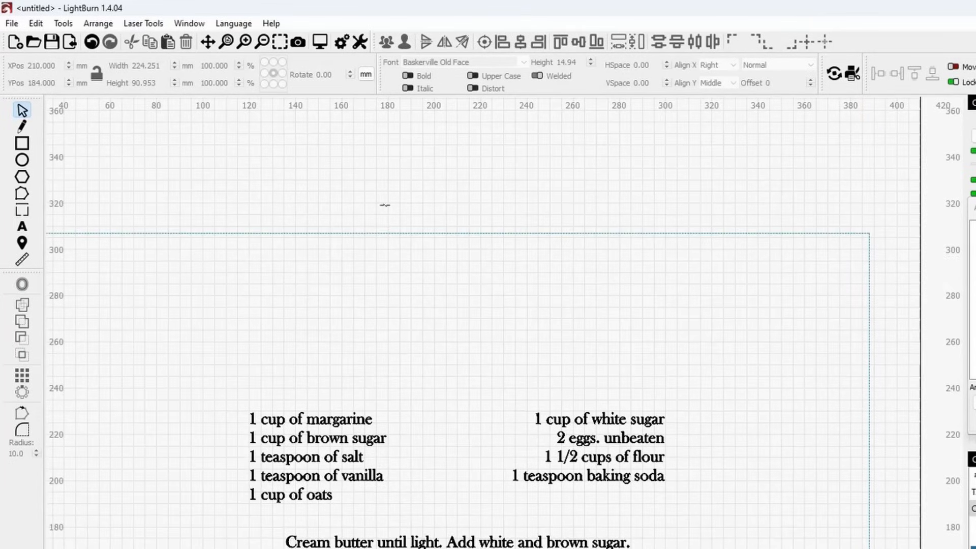
left_click(23, 228)
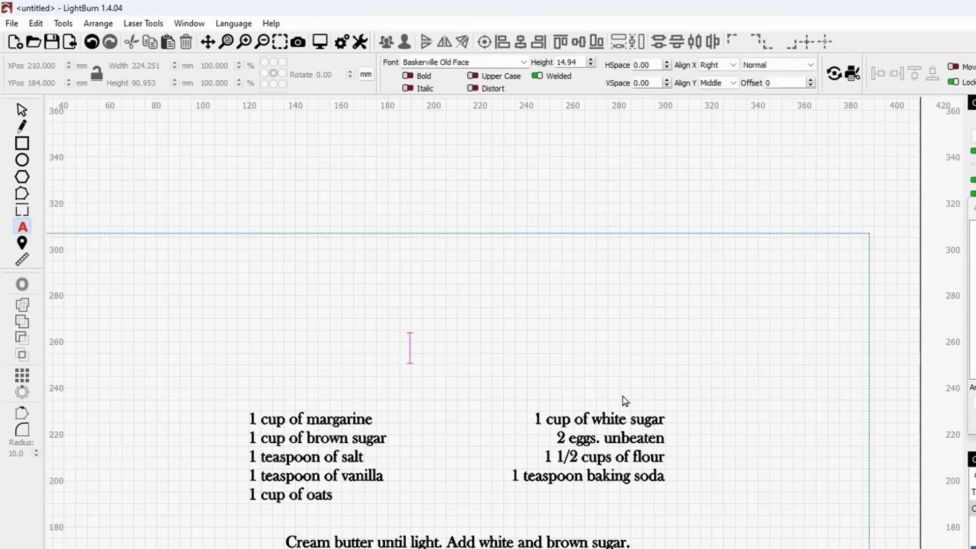
type("Worls")
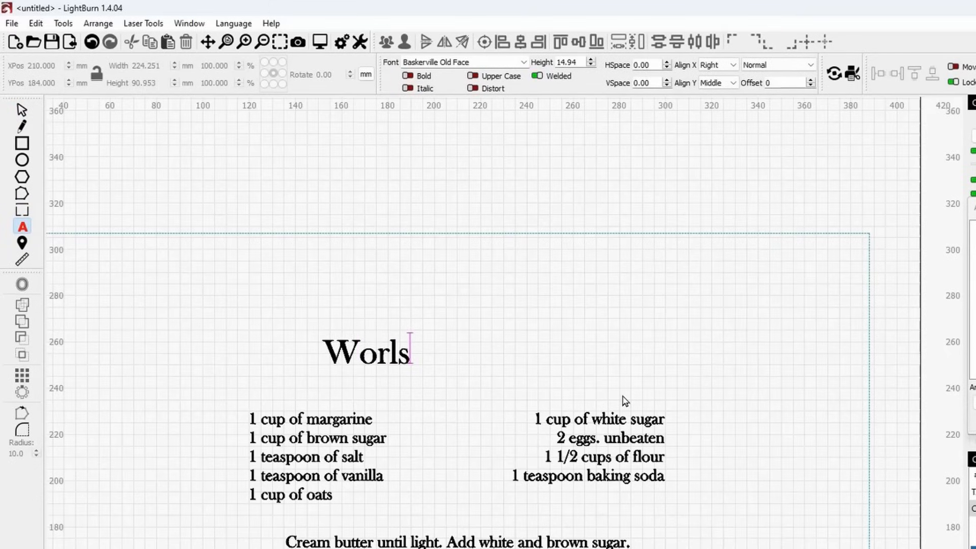
key("BackSpace")
type("d")
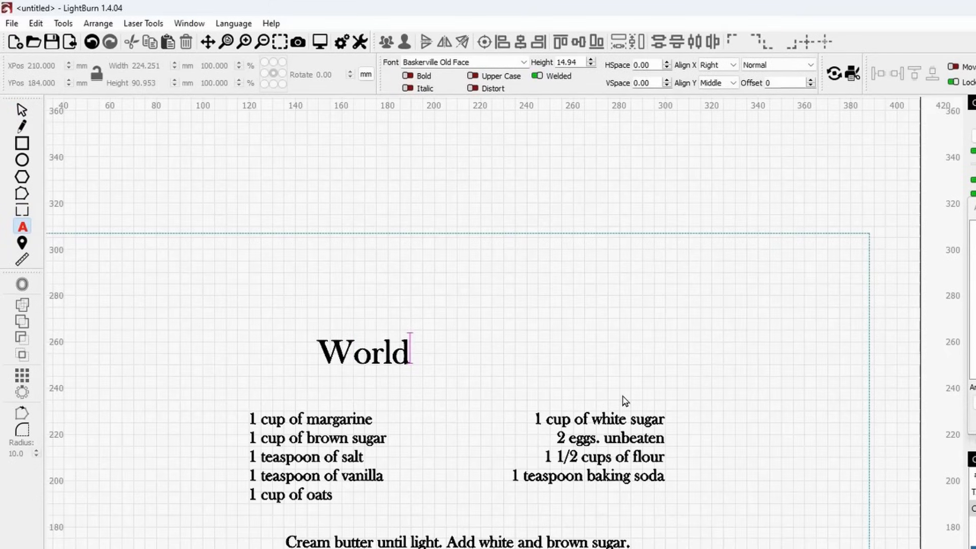
type("'s Be")
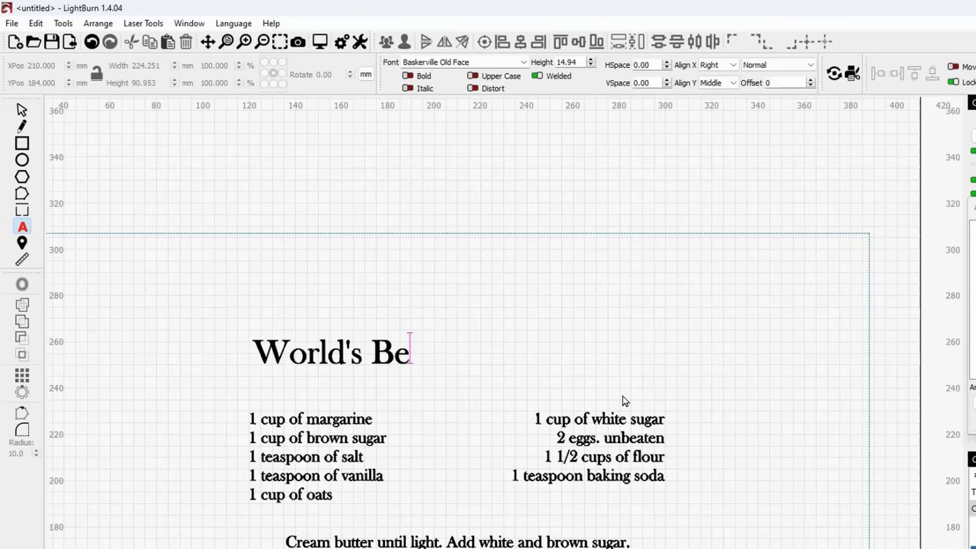
type("st Oat")
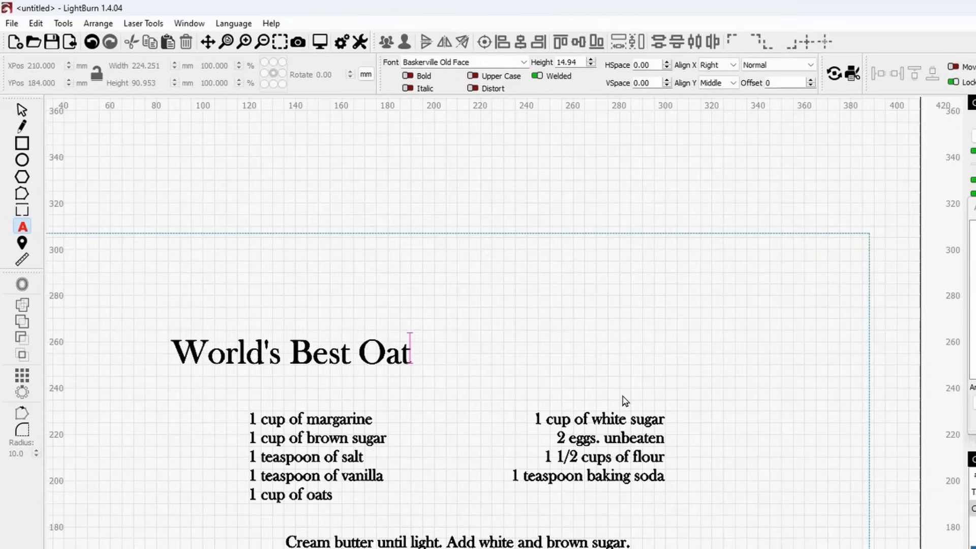
type("meal Cookes")
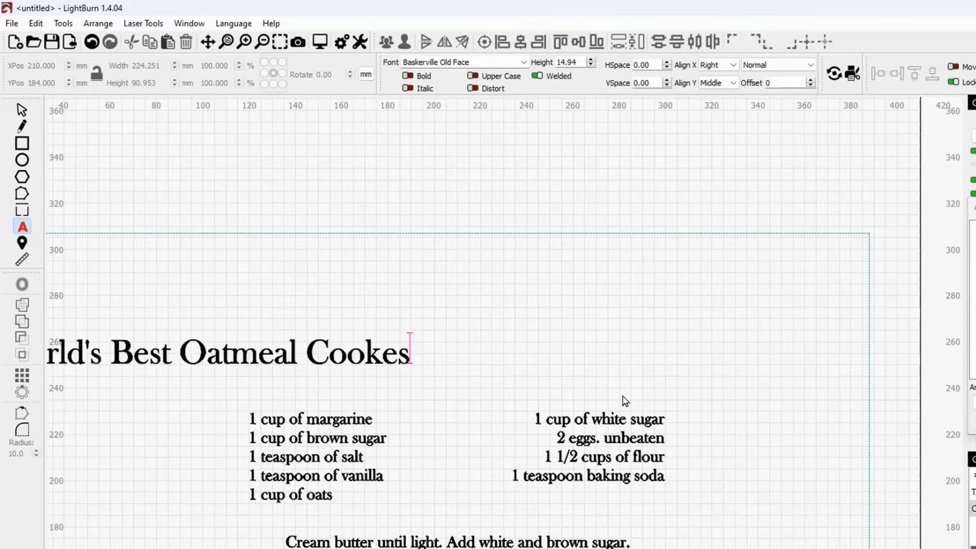
key("BackSpace")
key("BackSpace")
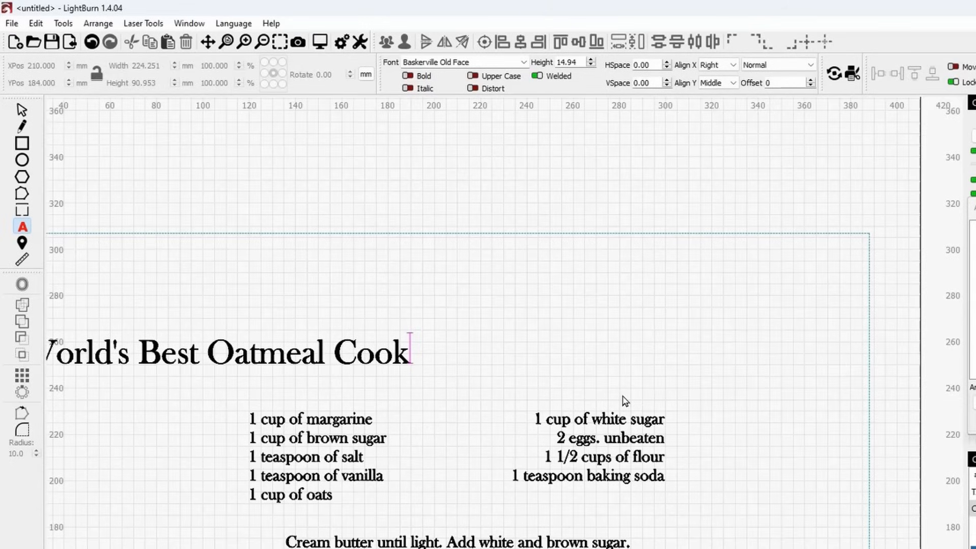
type("ies")
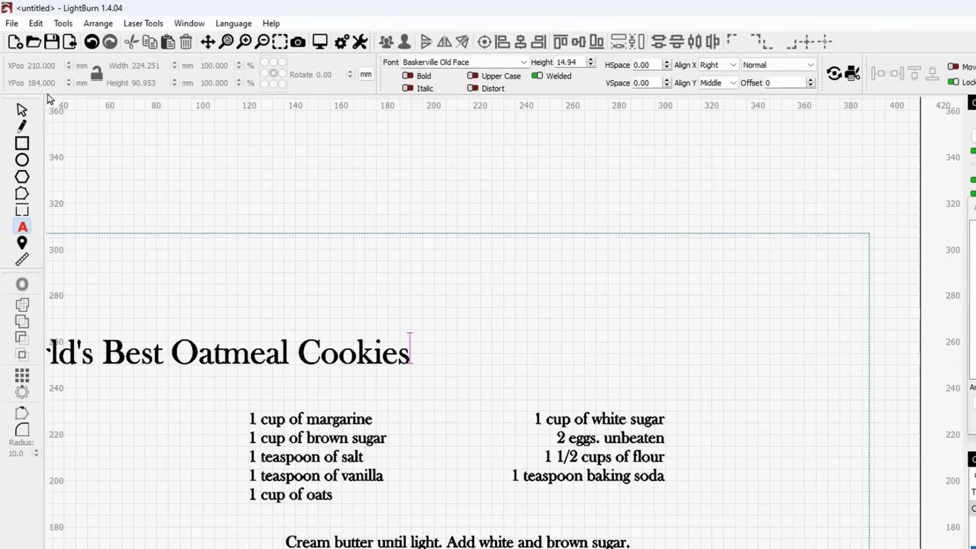
key("Escape")
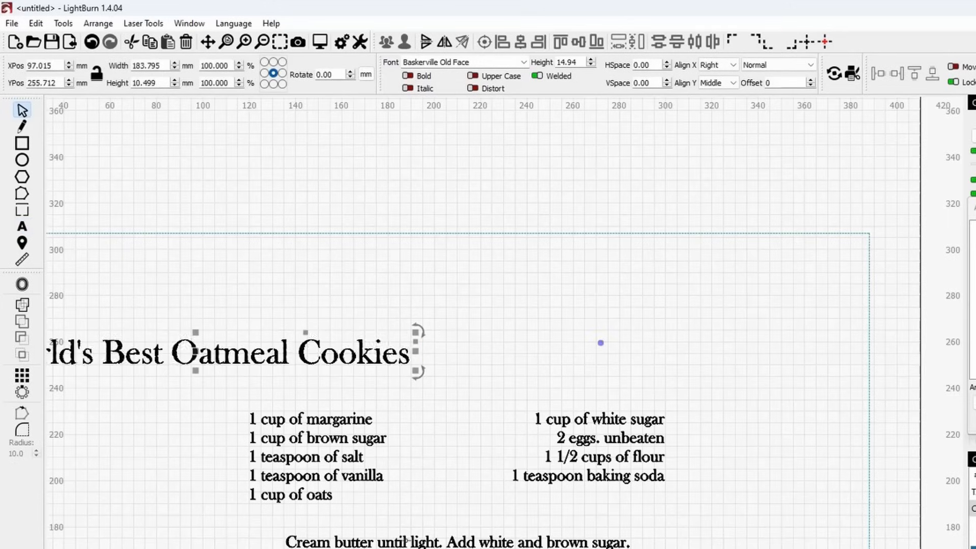
left_click(524, 43)
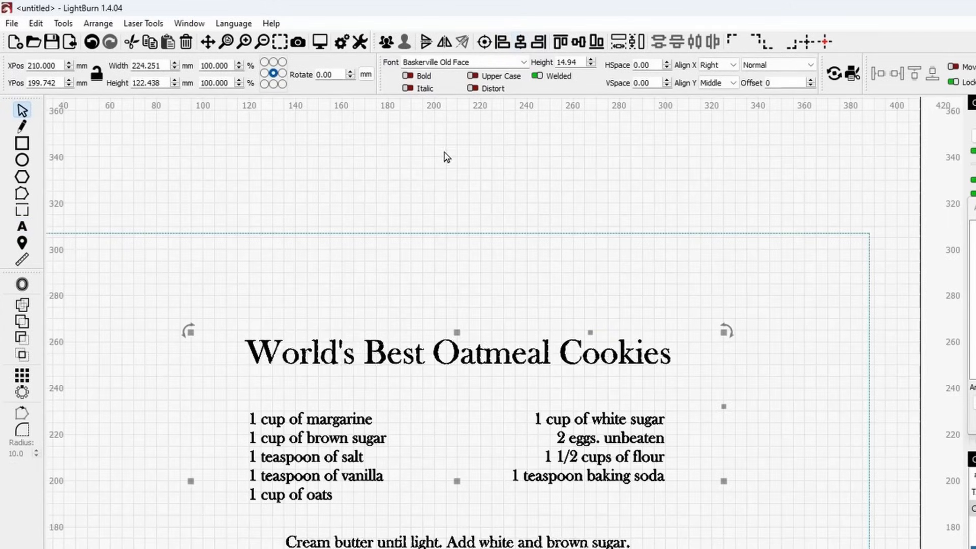
left_click(496, 205)
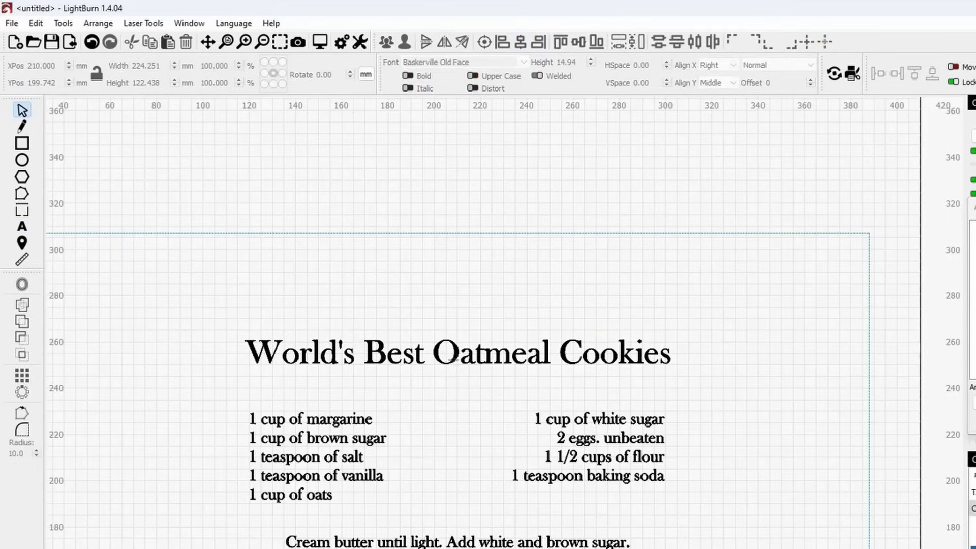
- Change the title's font to Brush Script MT and enlarge the title to about 244 mm wide
left_click(454, 359)
left_click(523, 62)
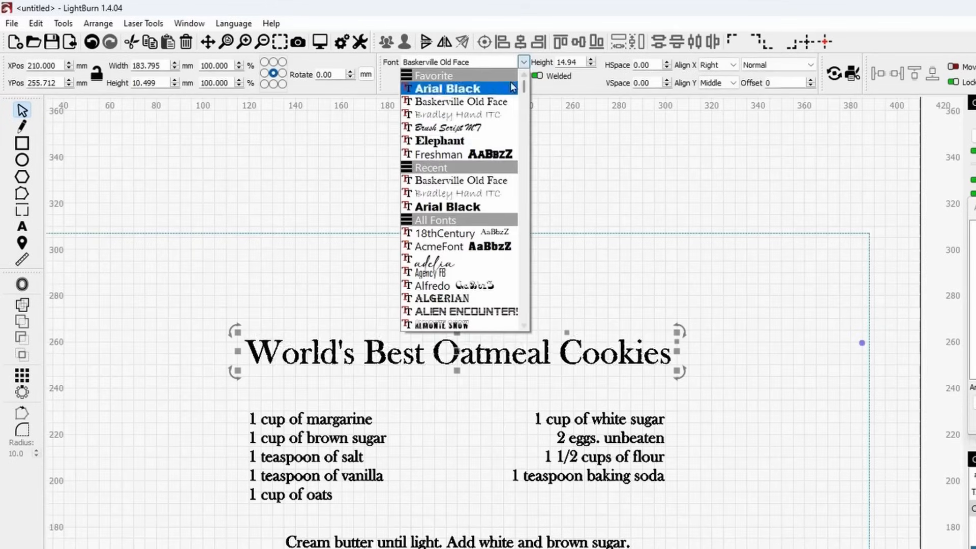
left_click(489, 127)
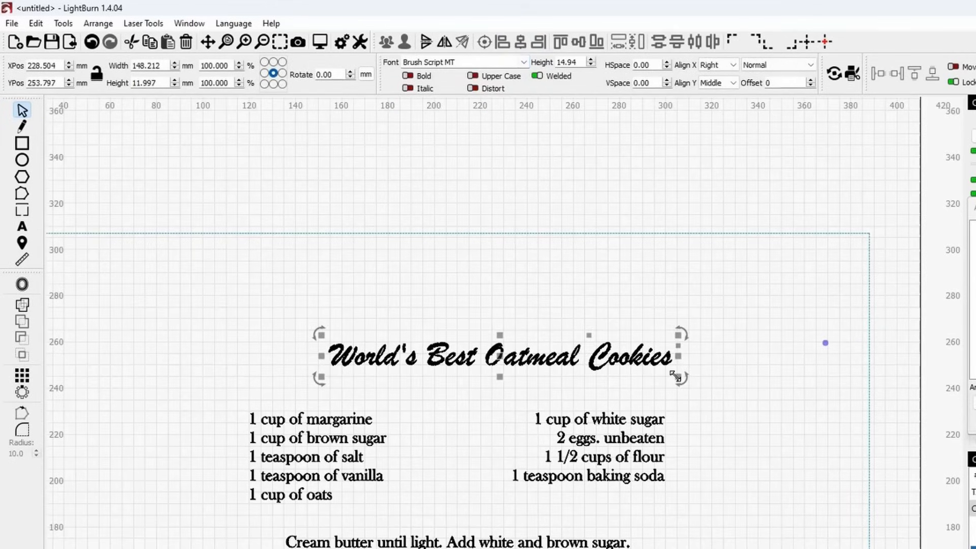
left_click_drag(679, 378, 688, 385)
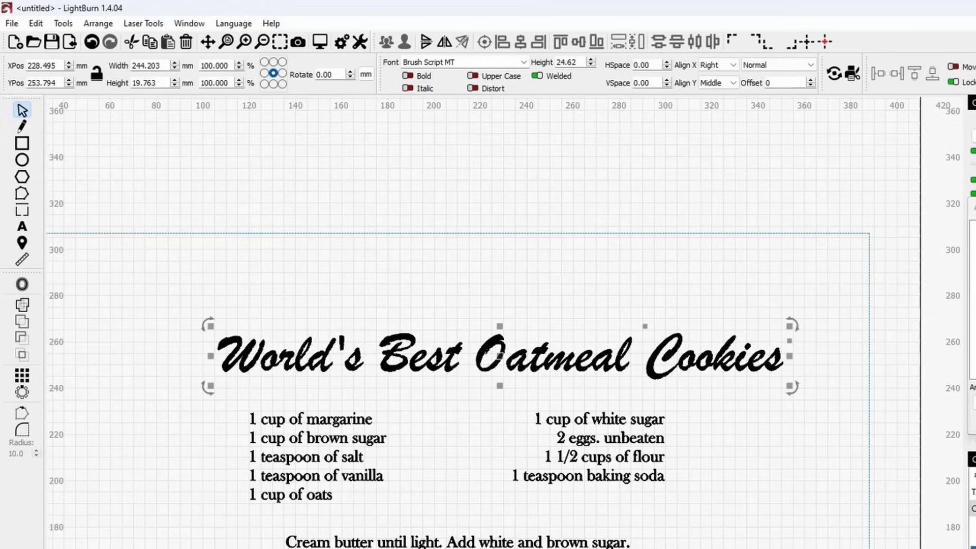
- Align the enlarged title, the ingredient lists and the instructions on a common vertical center line
key("ctrl+a")
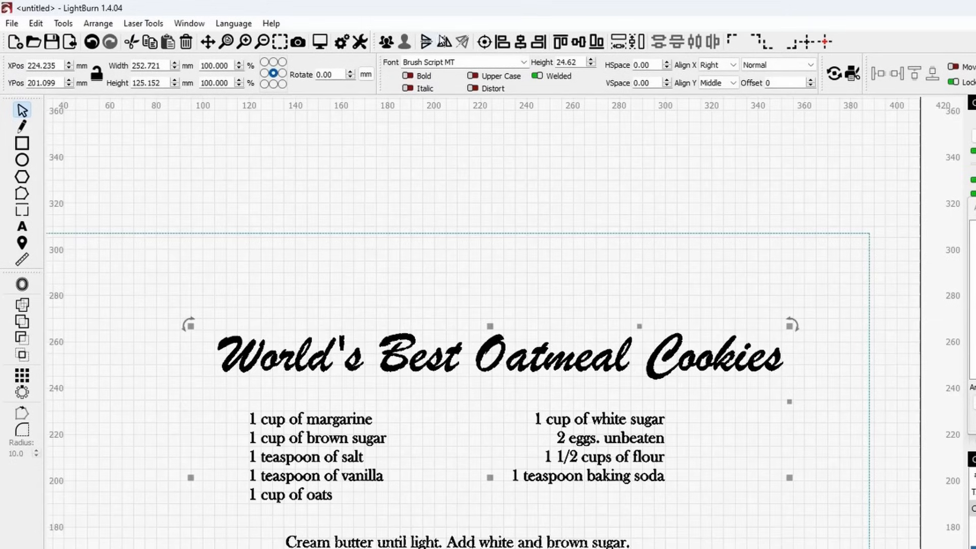
left_click(520, 42)
left_click(412, 234)
scroll(415, 239, "down", 2)
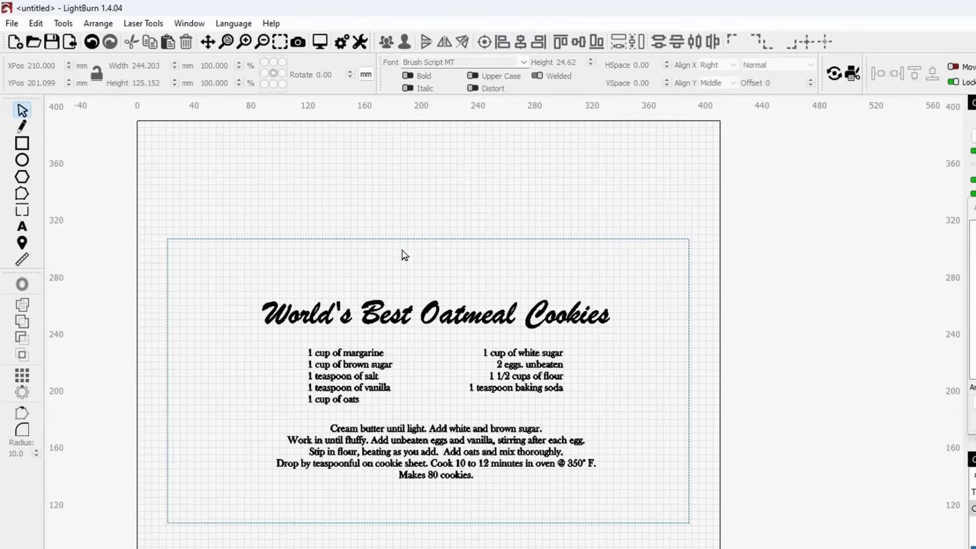